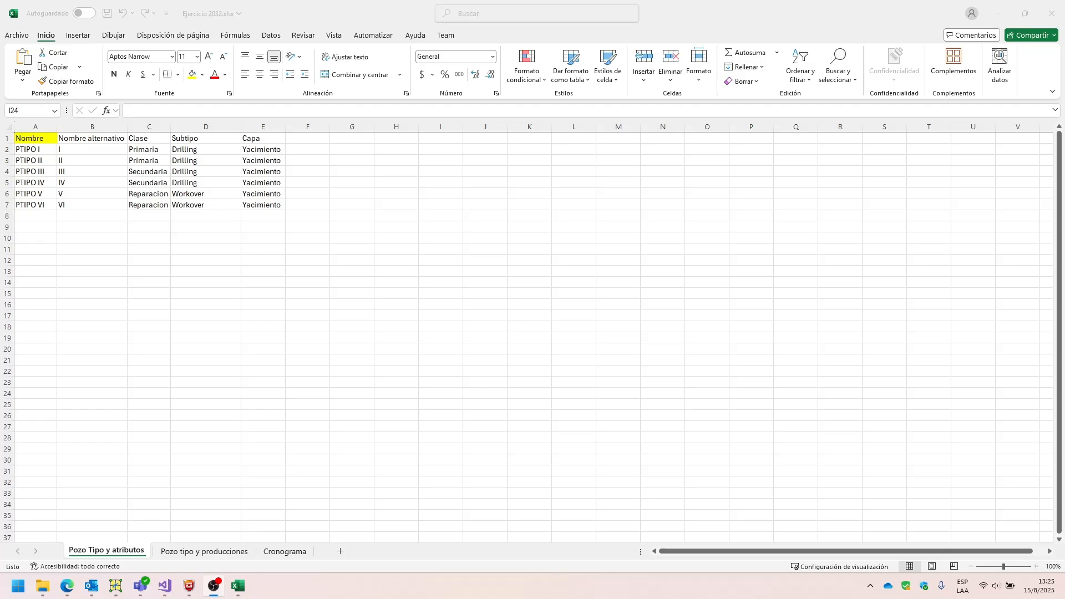
Examine the Nombre and Nombre alternativo columns on the Pozo Tipo y atributos sheet.
left_click(39, 195)
left_click_drag(22, 140, 25, 204)
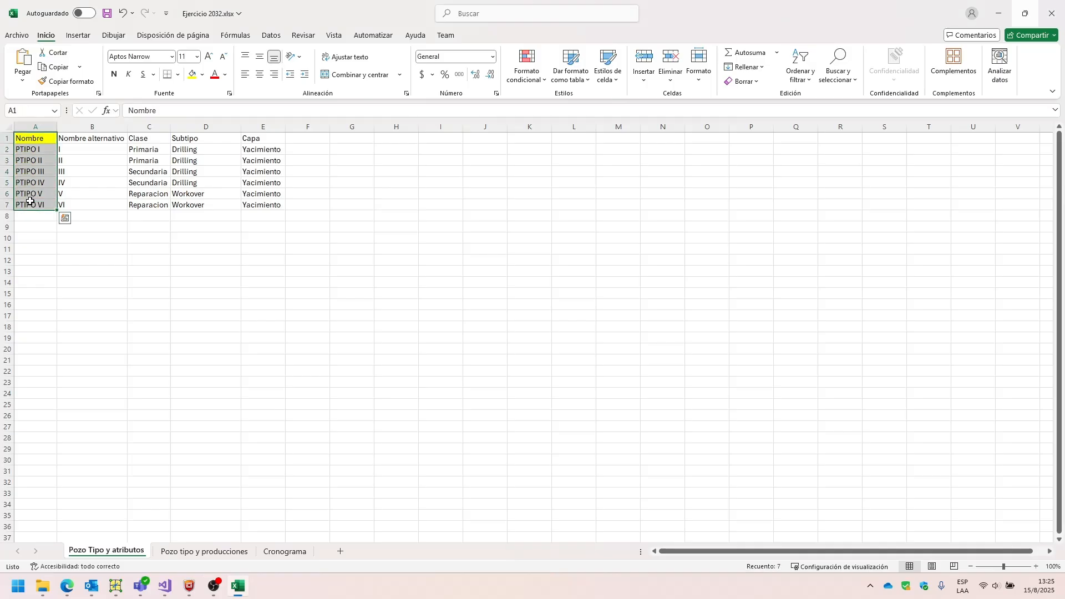
left_click(47, 137)
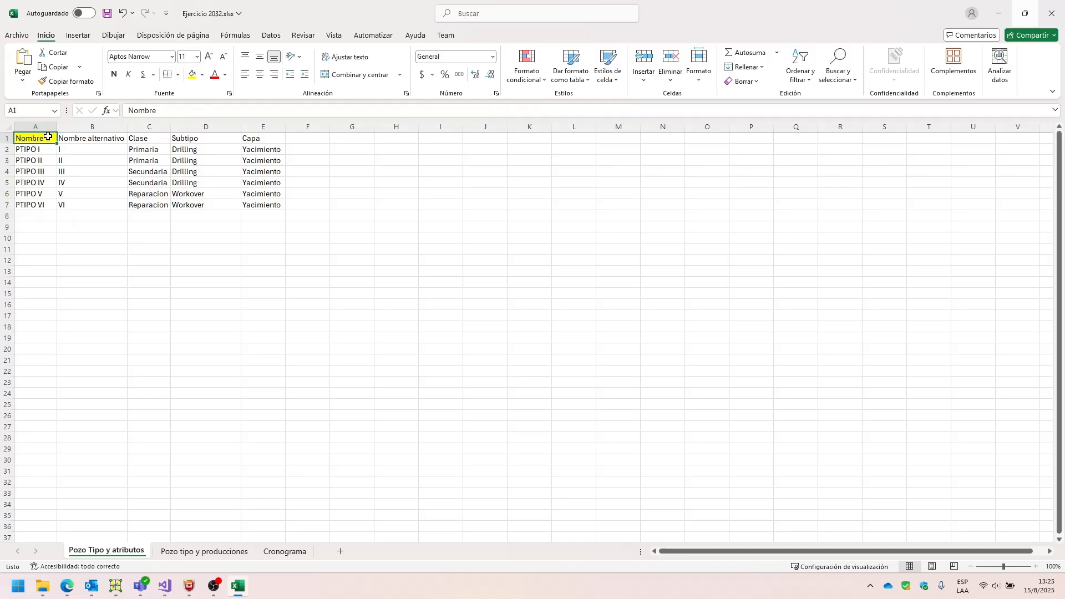
left_click_drag(40, 142, 35, 203)
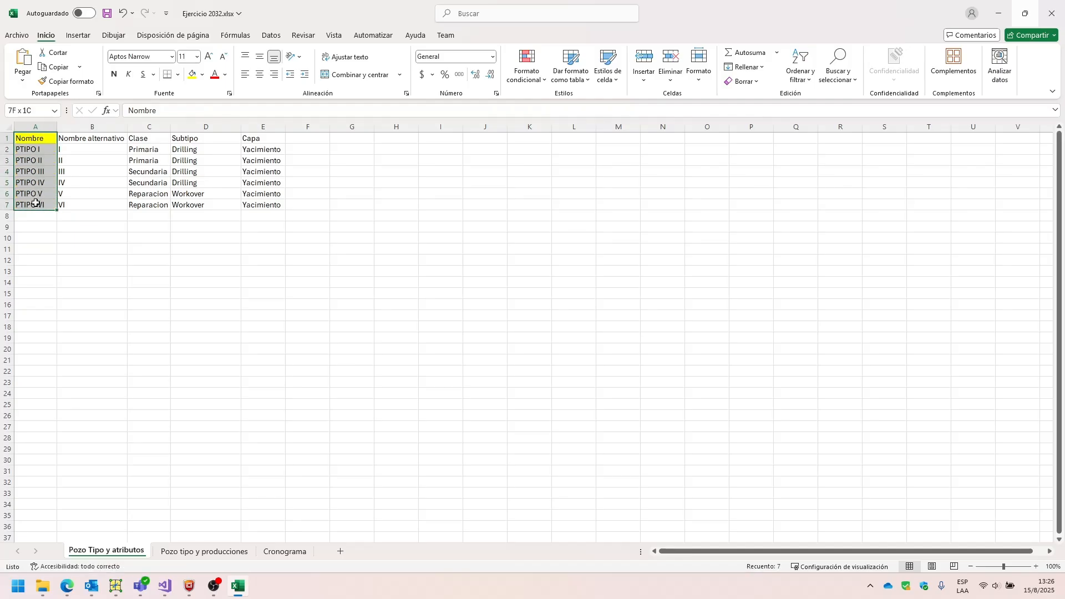
left_click(63, 172)
left_click(73, 137)
left_click_drag(73, 137, 75, 205)
left_click(101, 177)
Examine the Clase, Subtipo and Capa attributes listed for each well type on the same sheet.
left_click(148, 141)
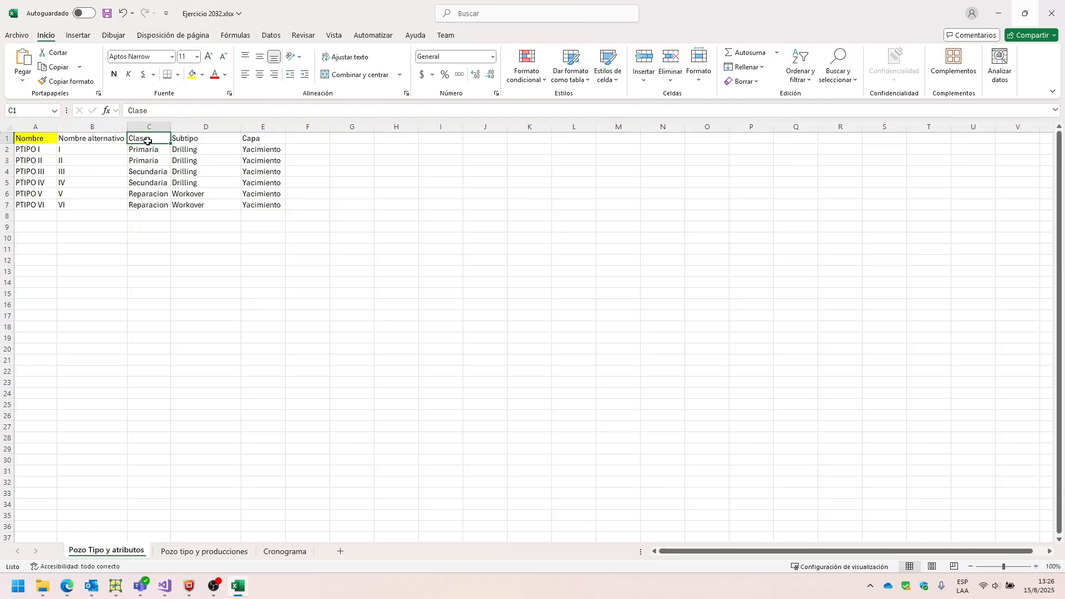
left_click_drag(148, 141, 145, 207)
left_click(184, 137)
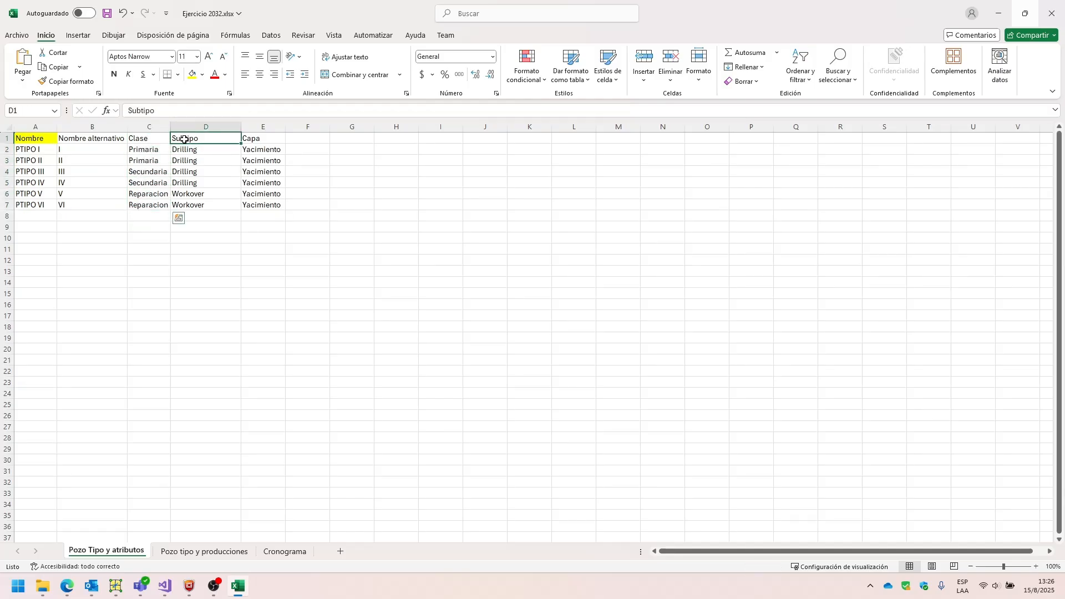
left_click_drag(185, 136, 188, 202)
left_click(190, 190)
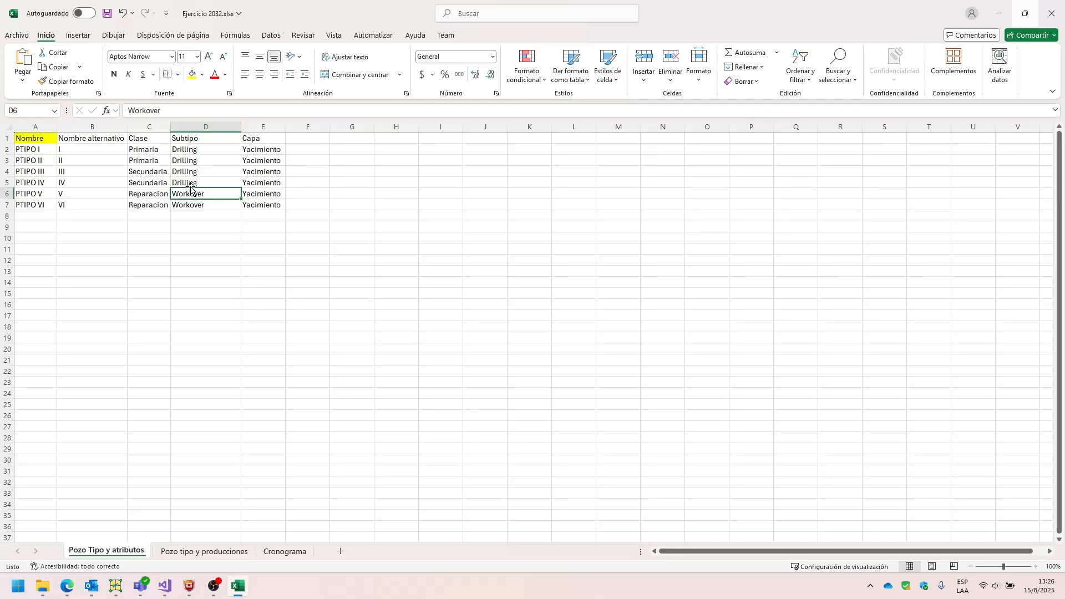
left_click_drag(251, 139, 254, 202)
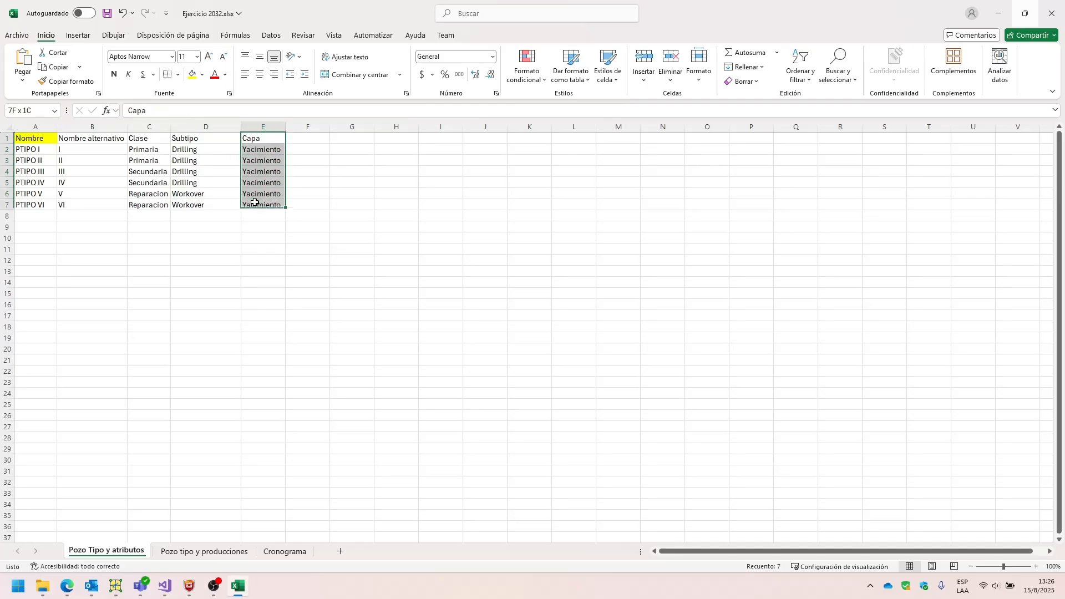
left_click(228, 235)
left_click(219, 204)
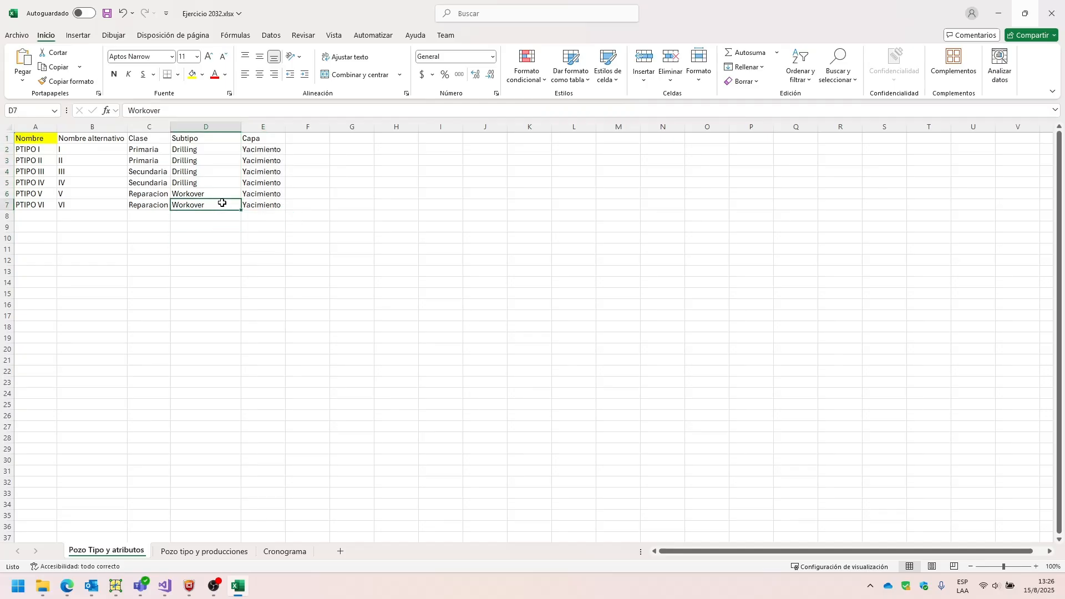
left_click(50, 156)
left_click_drag(46, 139, 44, 204)
left_click(91, 149)
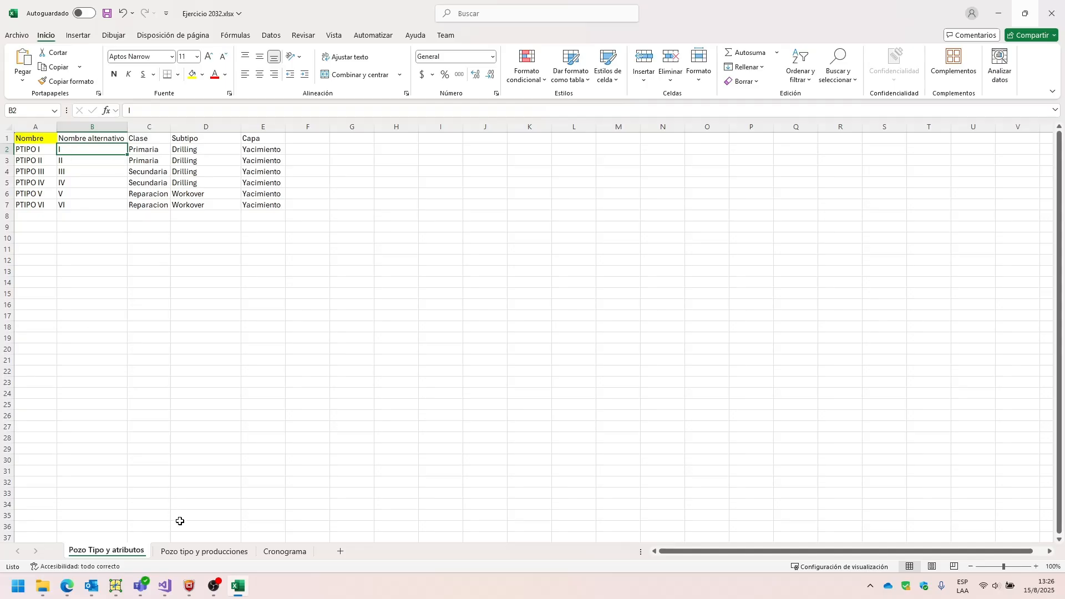
Compare the Nombre column of the Pozo tipo y producciones sheet with the one on Pozo Tipo y atributos.
left_click(167, 552)
left_click(25, 147)
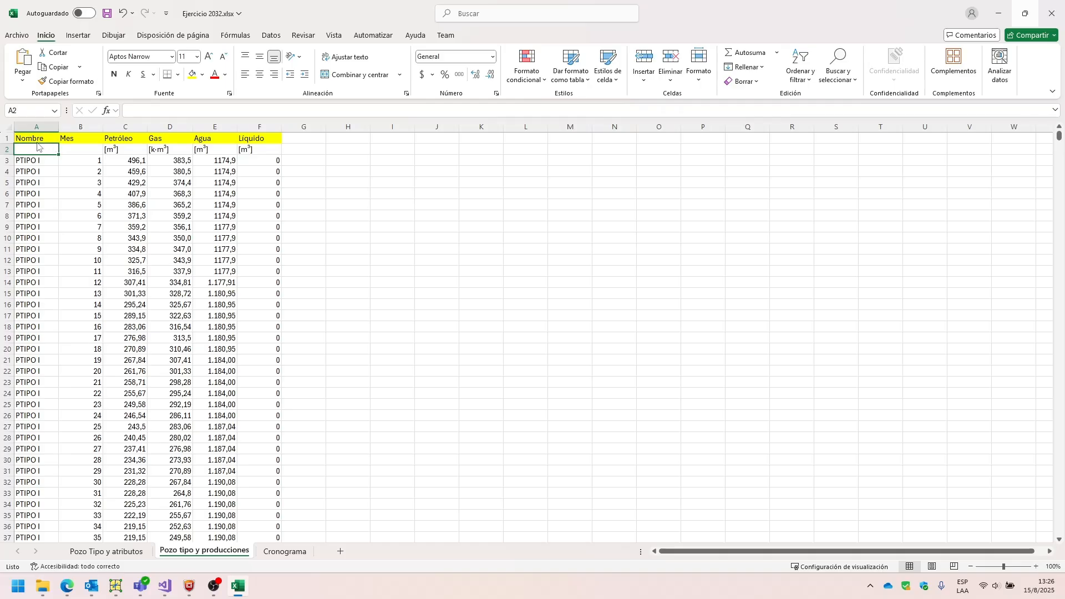
left_click(114, 551)
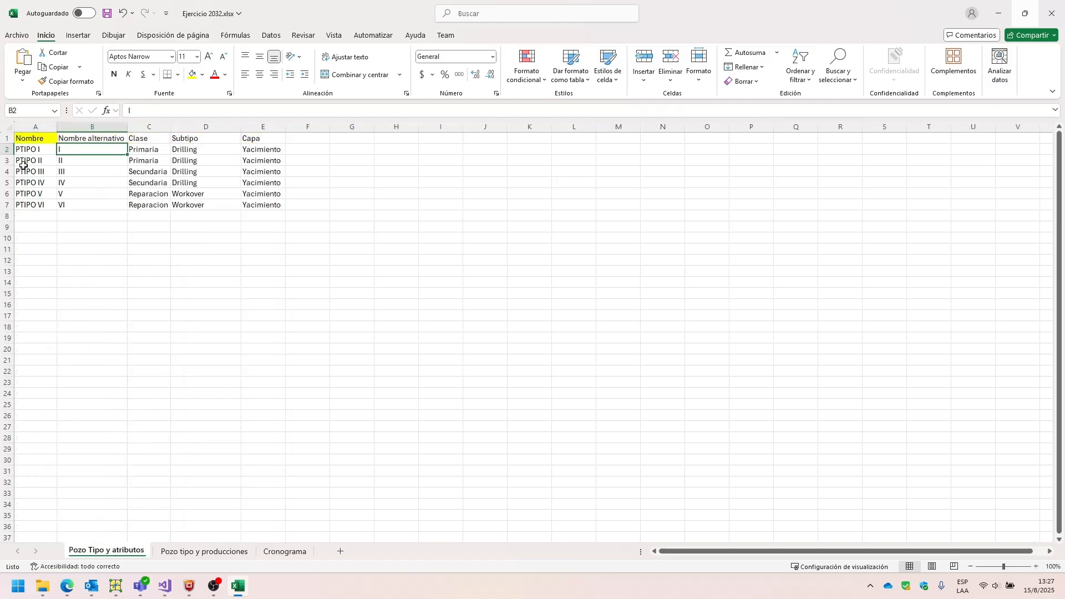
left_click(30, 141)
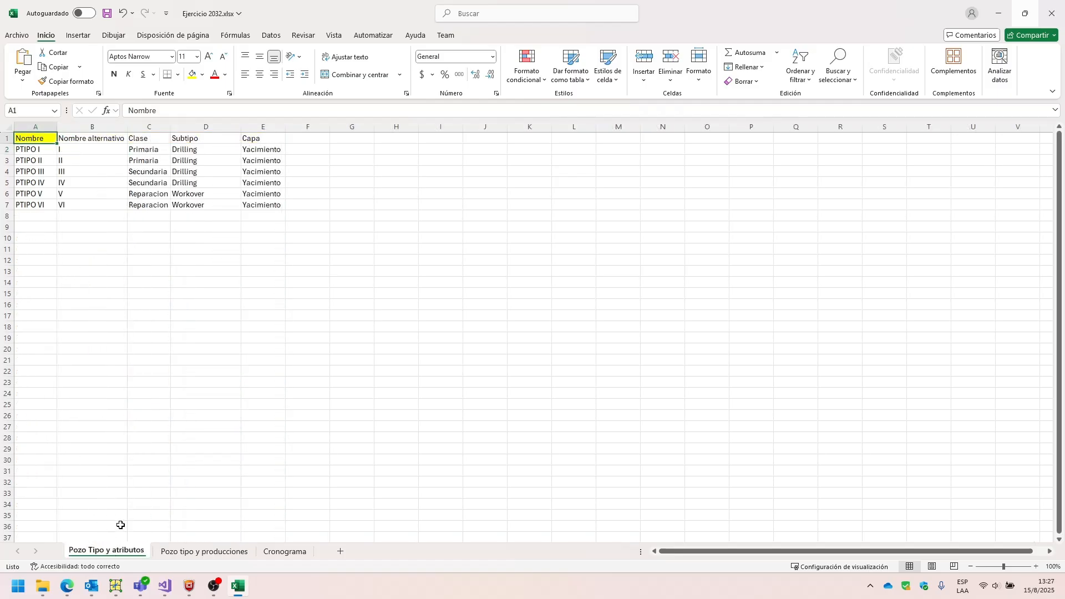
left_click(183, 551)
left_click(36, 184)
left_click(86, 147)
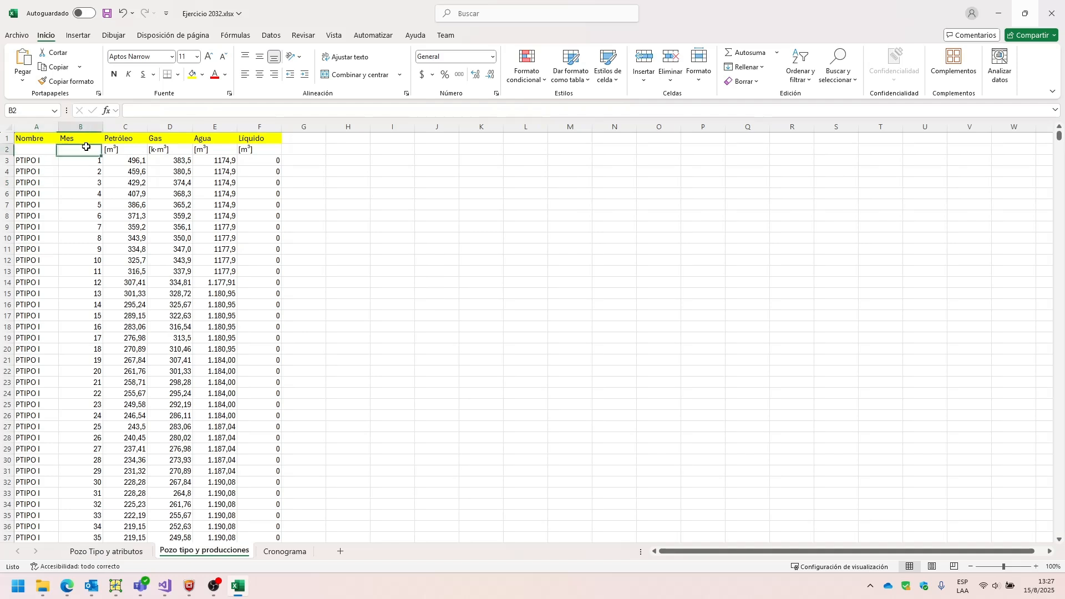
Examine the Mes numbering and the Petróleo, Gas, Agua and Líquido columns on the Pozo tipo y producciones sheet.
left_click(68, 160)
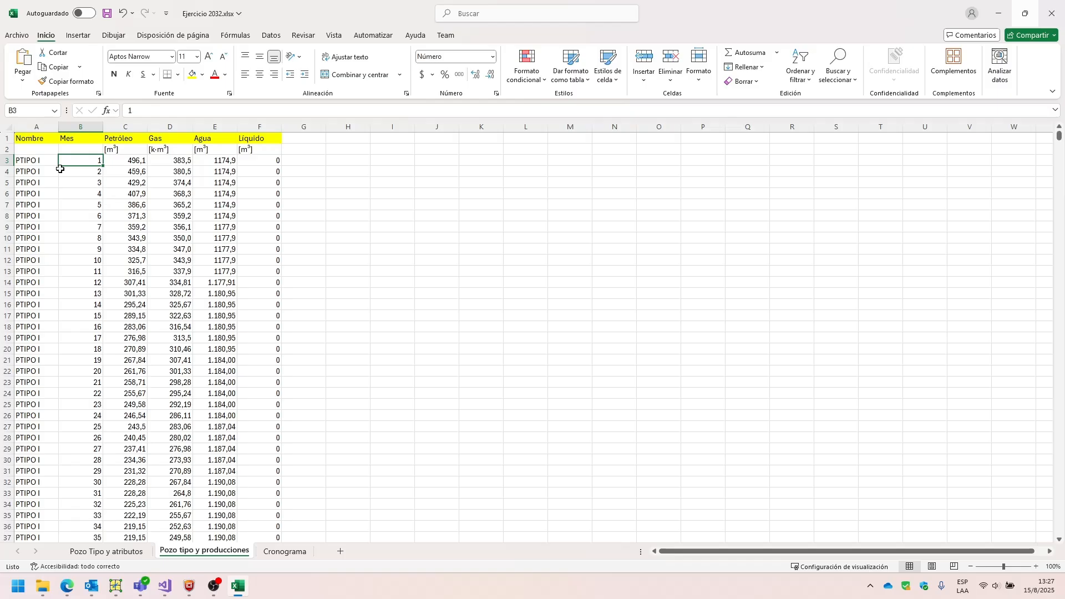
left_click(81, 179)
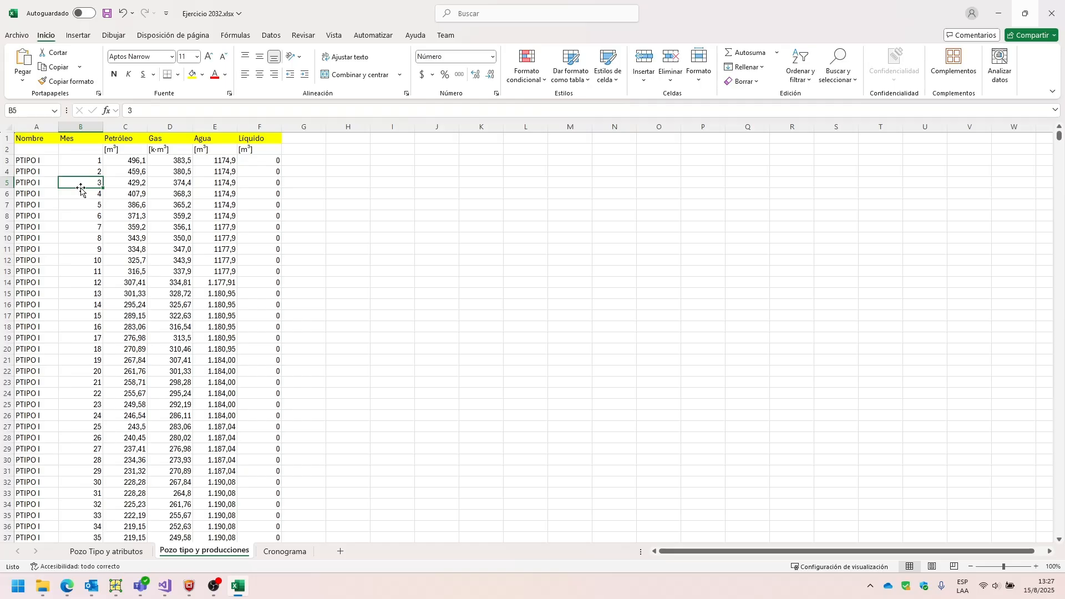
left_click(76, 171)
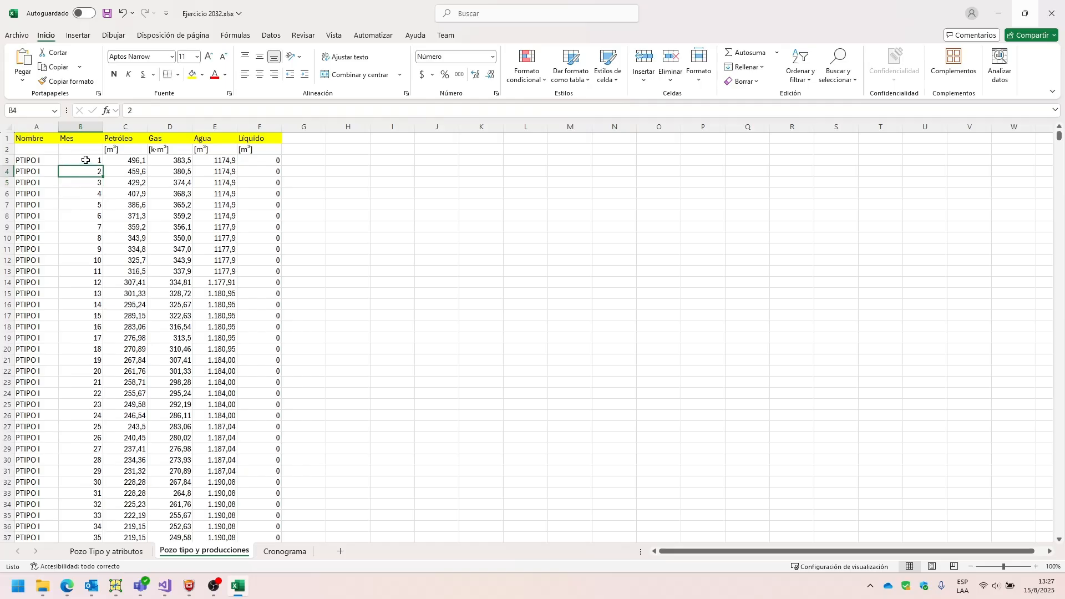
left_click(78, 161)
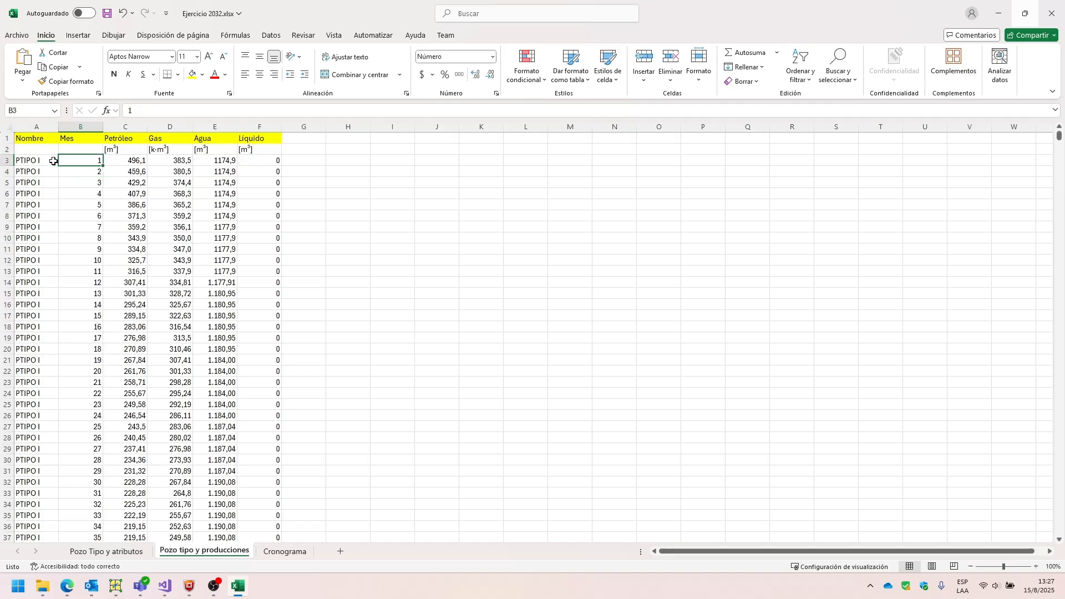
scroll(60, 182, "down", 1)
scroll(64, 191, "down", 4)
scroll(81, 226, "up", 5)
key("Right")
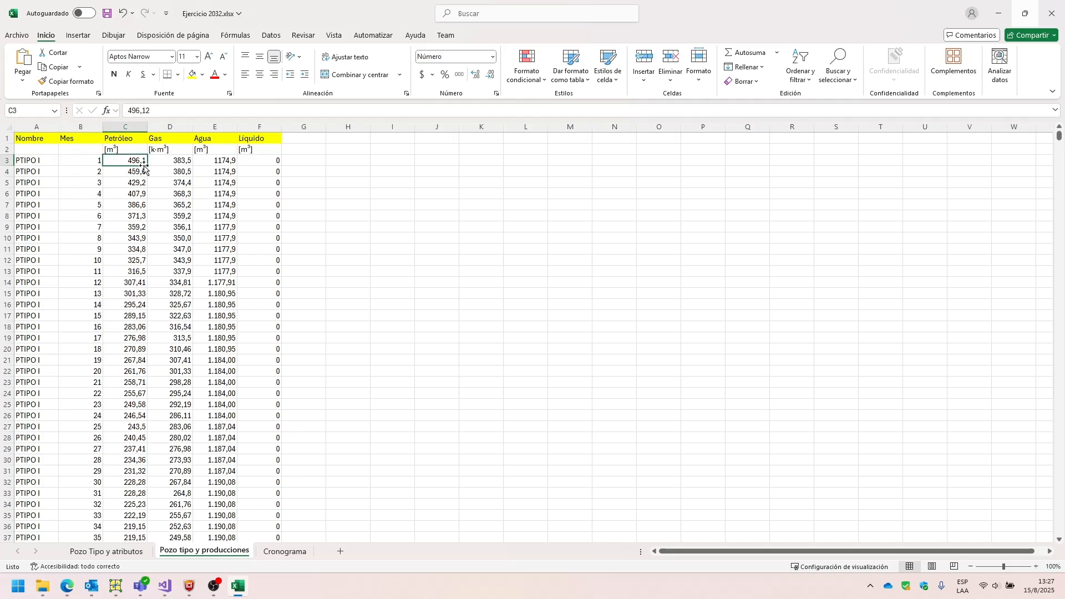
left_click(158, 161)
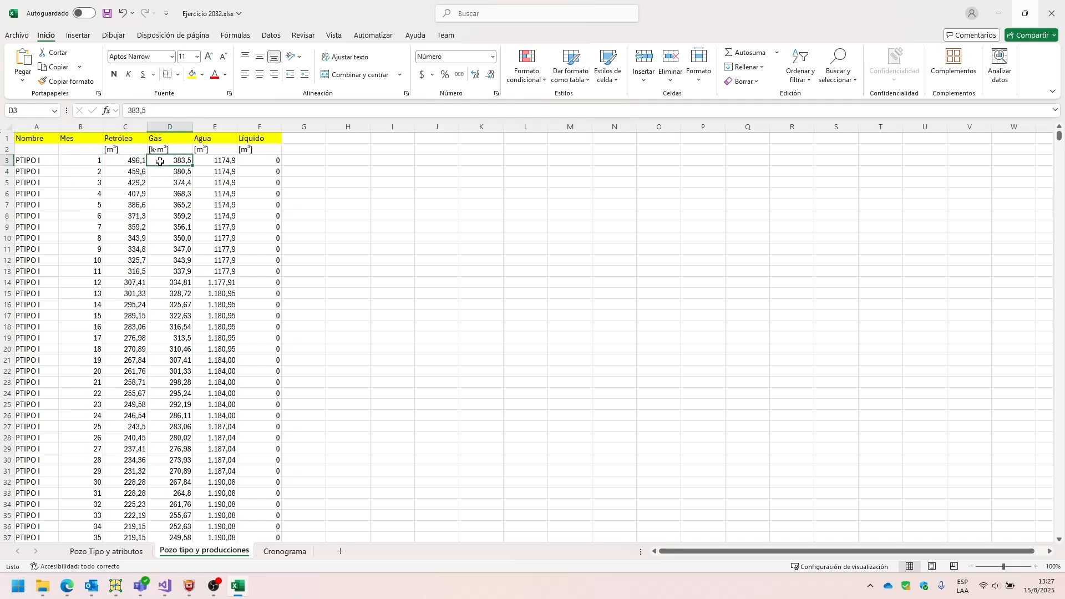
left_click(210, 164)
left_click(247, 158)
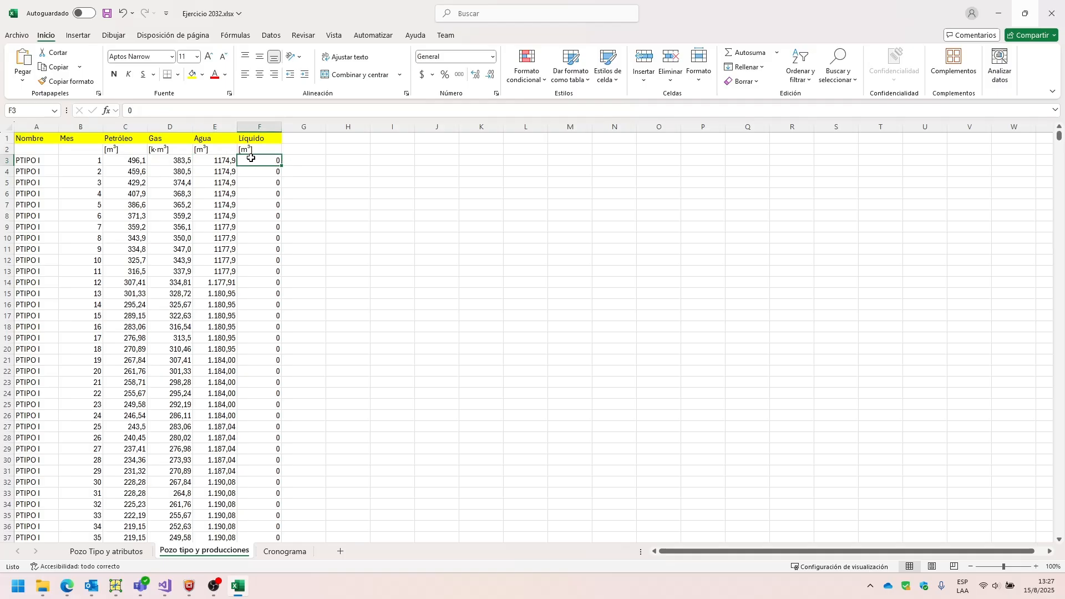
Remove the yellow fill from the Líquido header in cell F1.
left_click(258, 140)
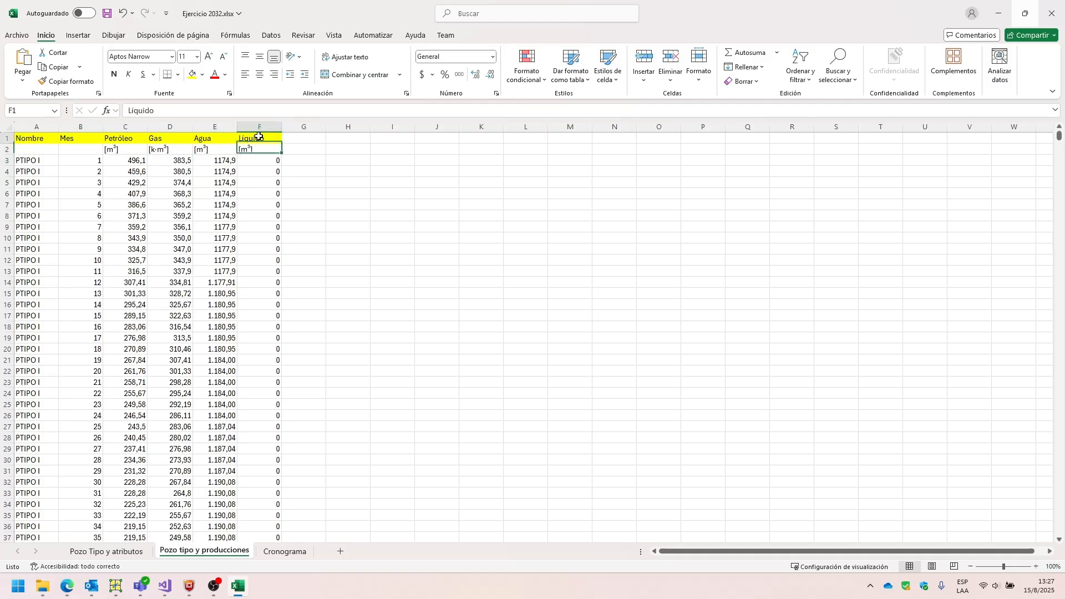
left_click(202, 74)
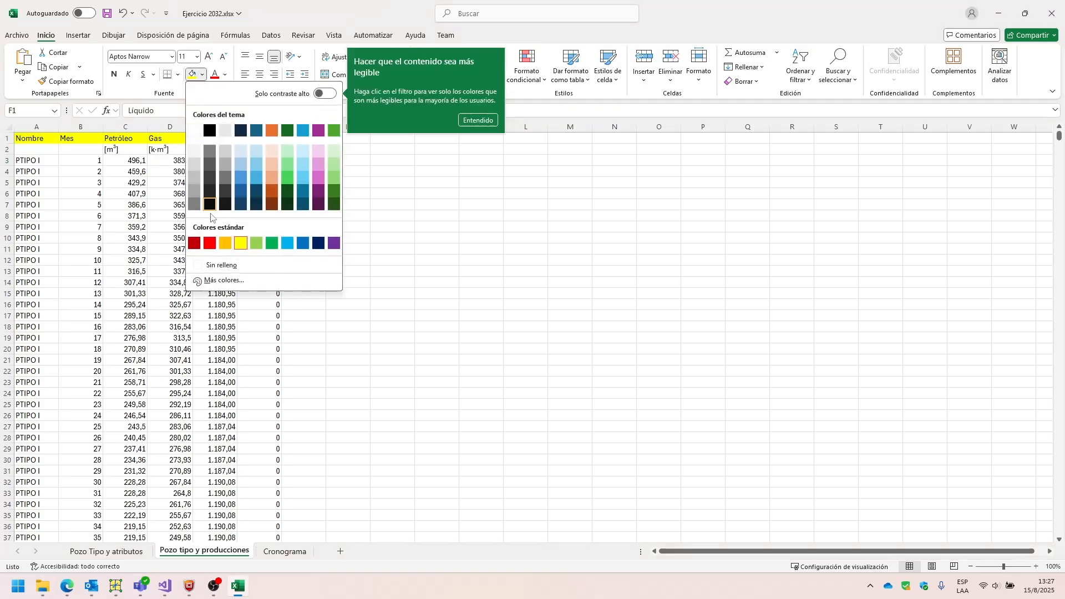
left_click(217, 265)
left_click(64, 160)
left_click_drag(37, 139, 201, 312)
Enter the header "Agua Inyectada" in cell G1, beside the Líquido column.
left_click(310, 136)
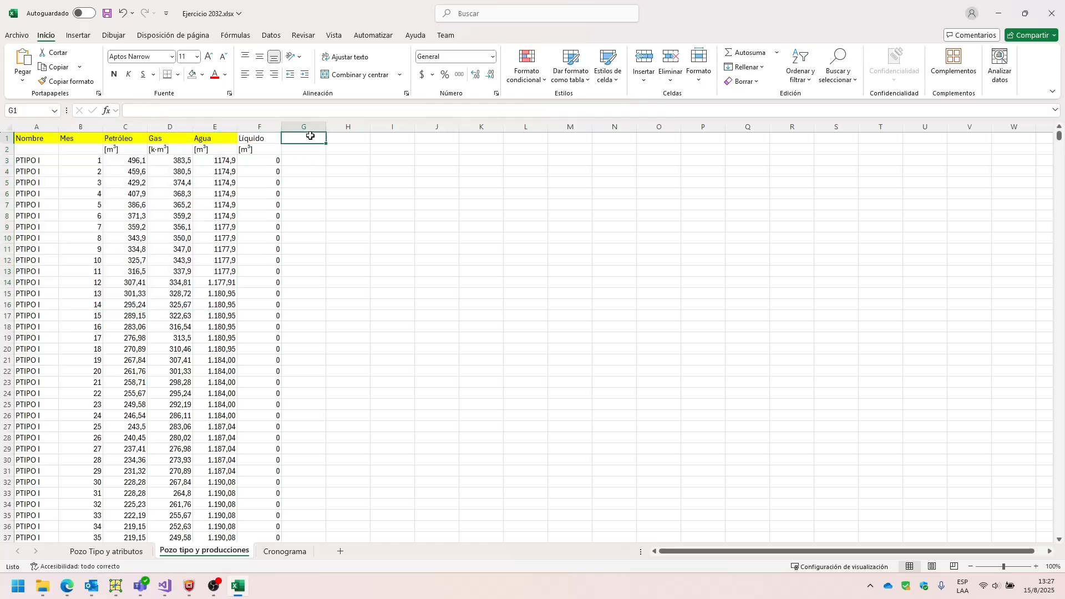
type("A")
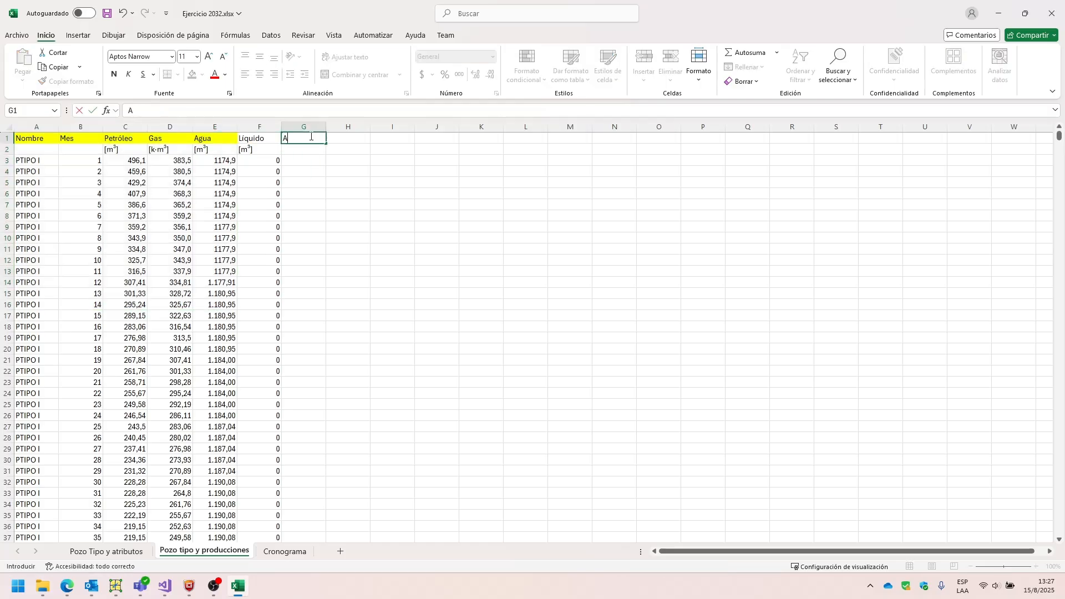
type("gua Inyectada")
key("Return")
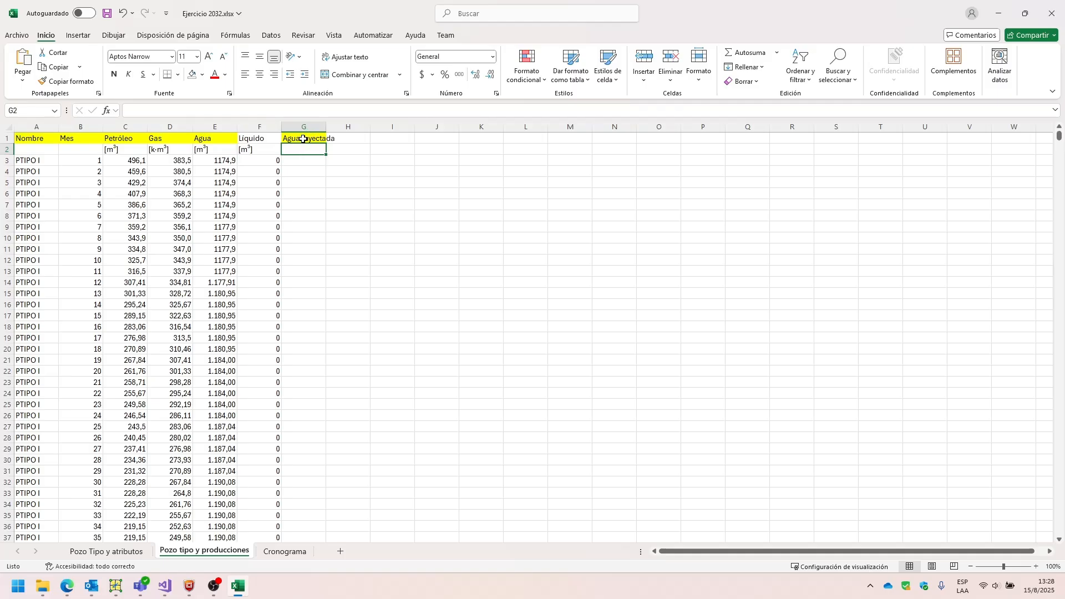
Delete the "Agua Inyectada" header from cell G1 and clear the cell's fill color.
left_click(299, 158)
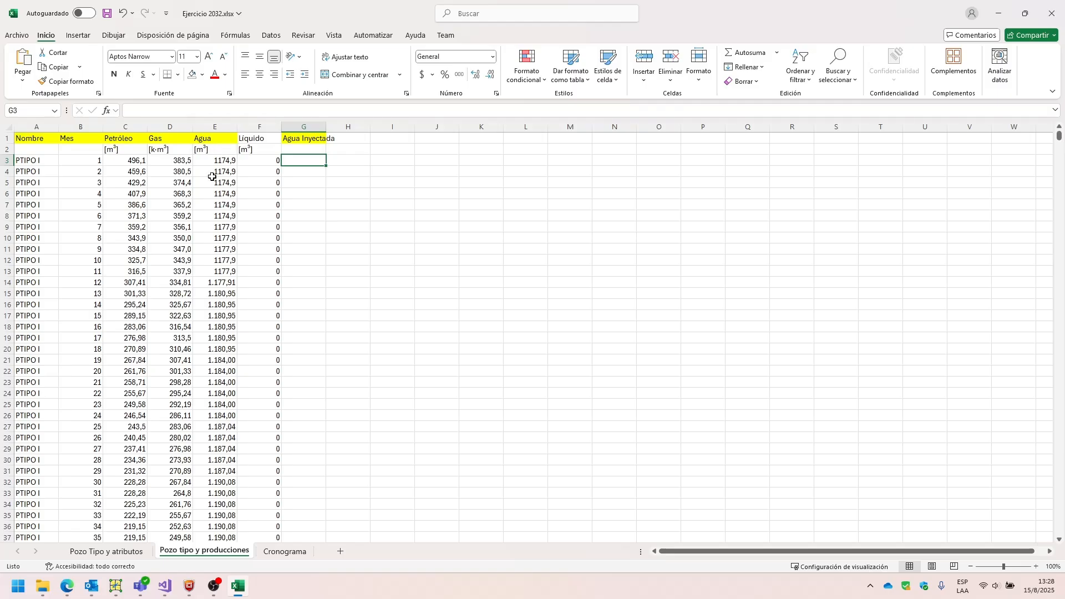
left_click(183, 161)
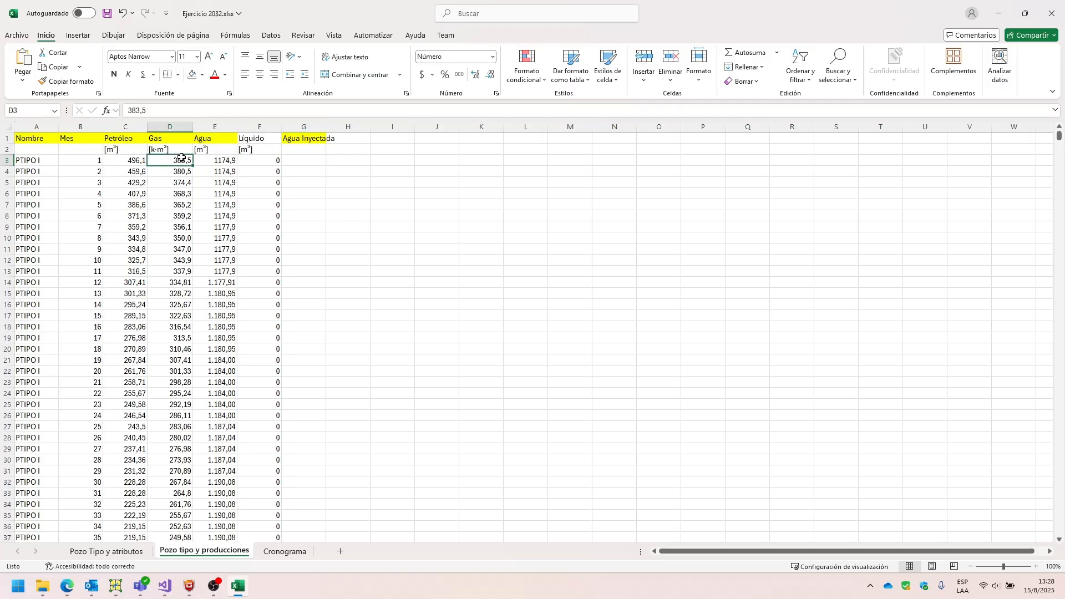
left_click(135, 161)
left_click(311, 161)
left_click(311, 137)
key("Delete")
left_click(192, 75)
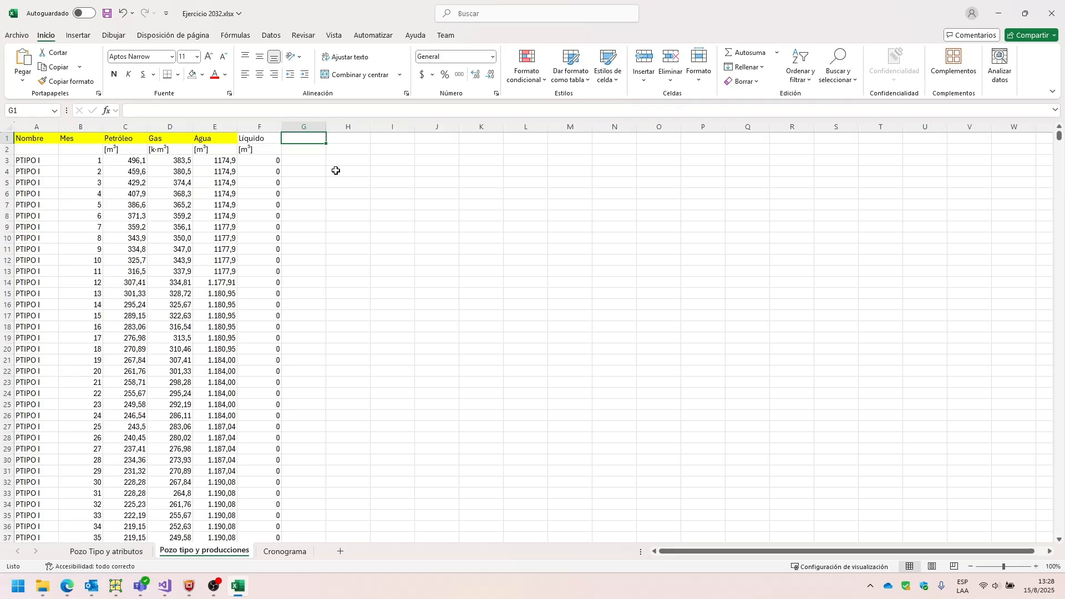
left_click(305, 158)
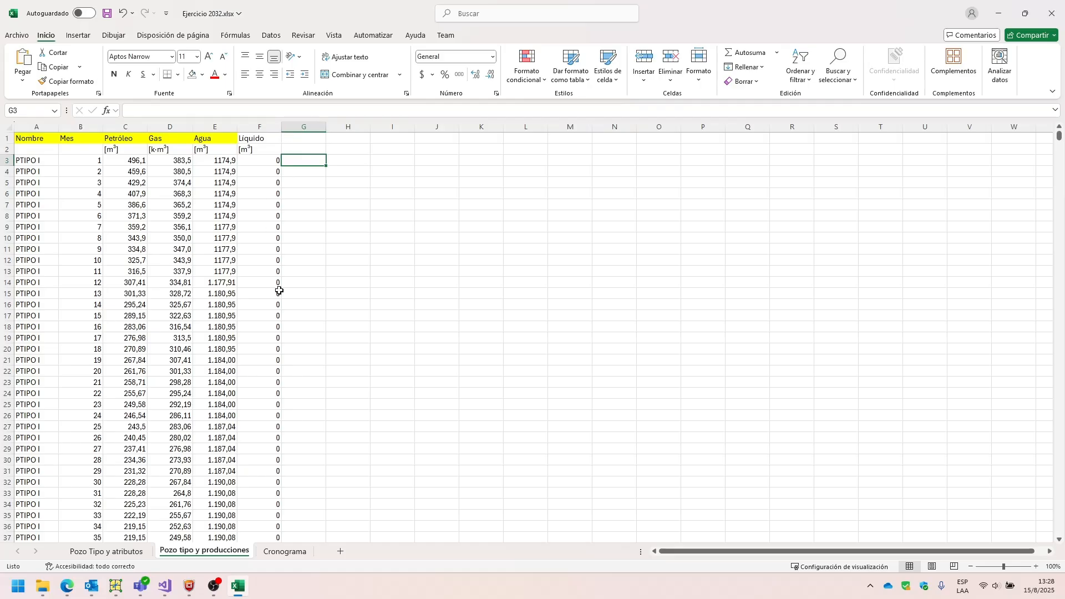
Examine the Identificador and Fecha PEM columns on the Cronograma sheet.
left_click(271, 552)
left_click(183, 416)
left_click(128, 216)
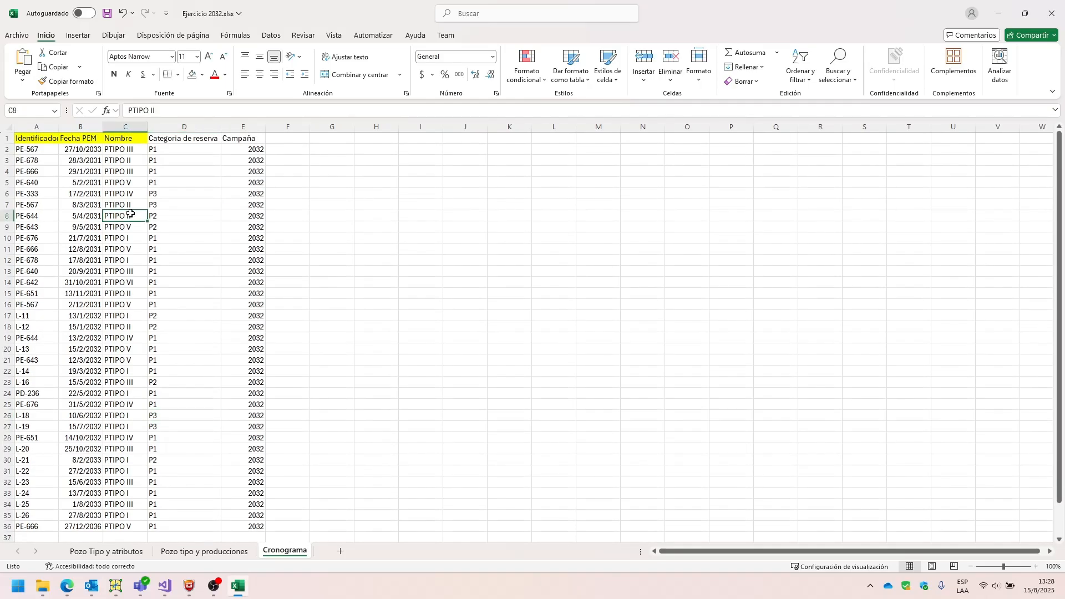
left_click(94, 182)
left_click(45, 161)
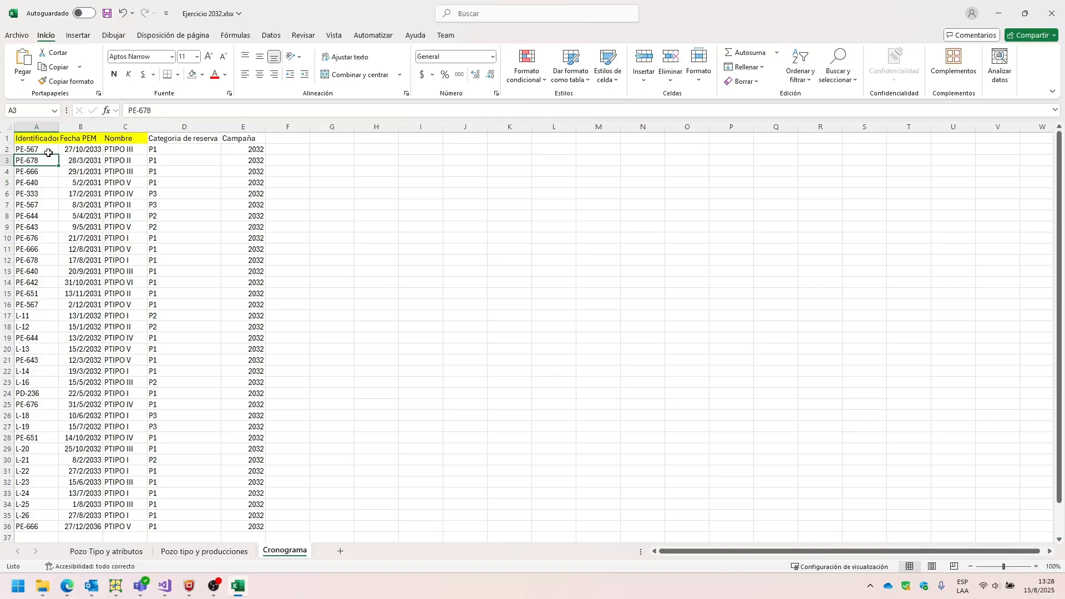
left_click_drag(40, 154, 46, 239)
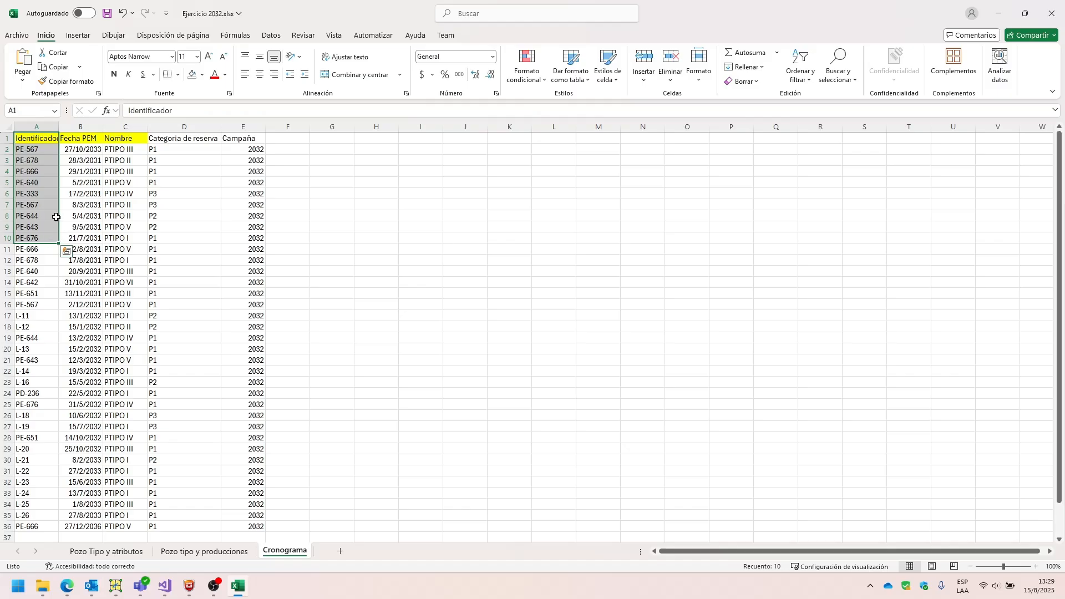
left_click(37, 193)
left_click(74, 135)
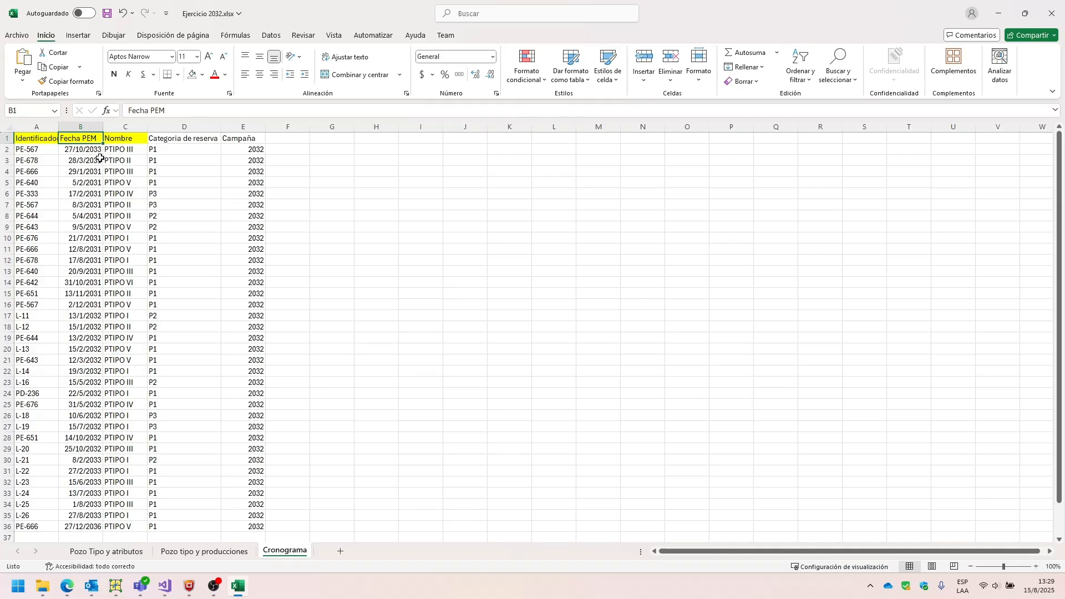
Enter the header "Fecha de drilling" in J2 with the date 01/01/2025 below it, and fit column J to its content.
left_click(419, 172)
left_click(464, 147)
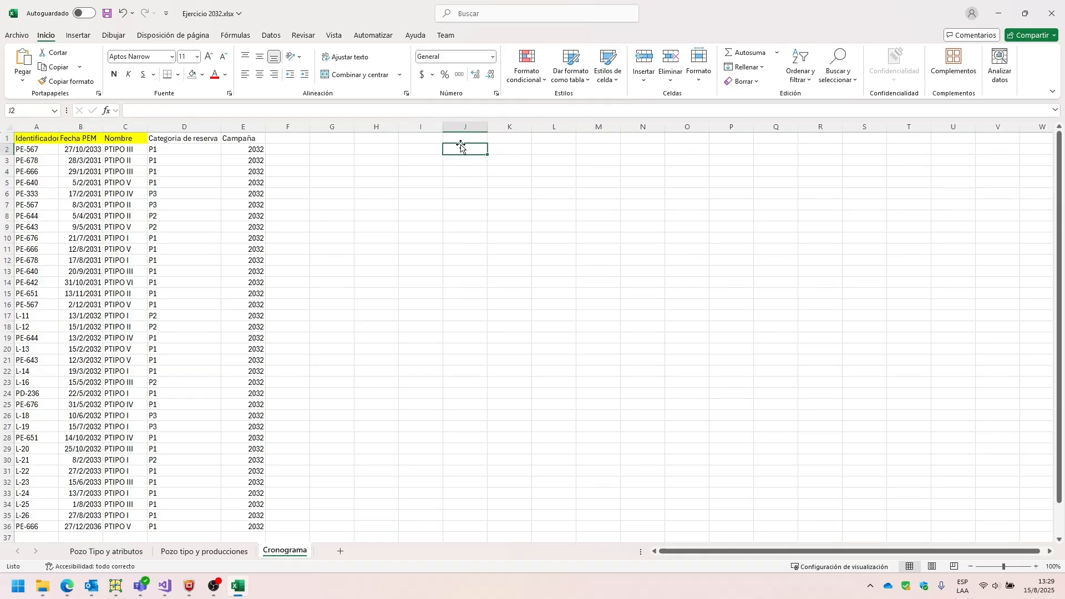
type("Fec")
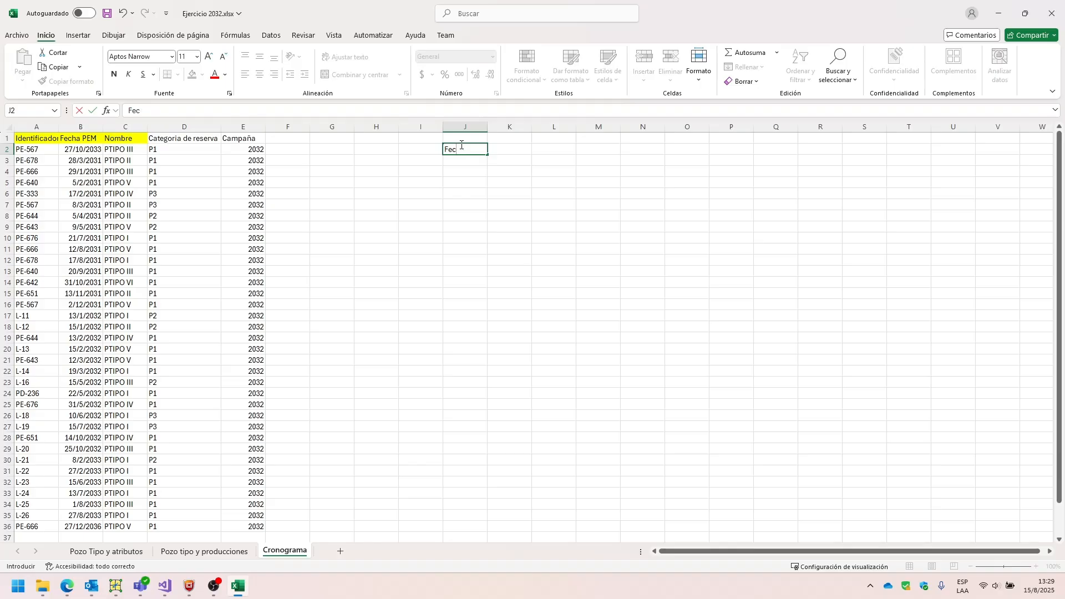
type("gh de drilling")
key("Return")
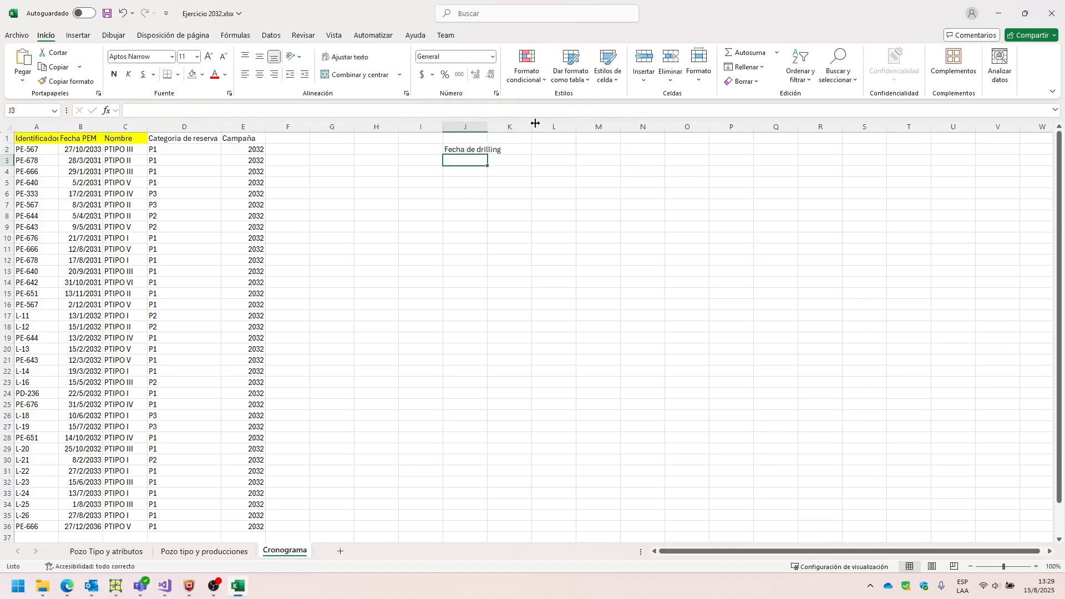
type("01/")
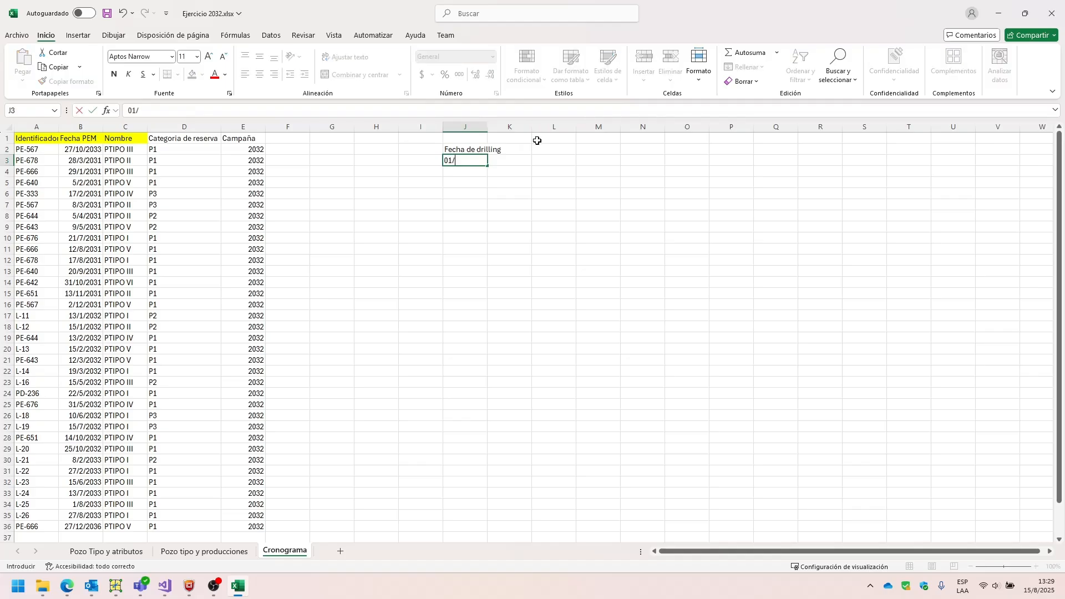
type("01/2025")
key("Return")
left_click(489, 133)
double_click(487, 129)
Add the header "Fecha de terminacion" in K2 and calculate its date in K3 as J3 plus 30 days.
left_click(523, 148)
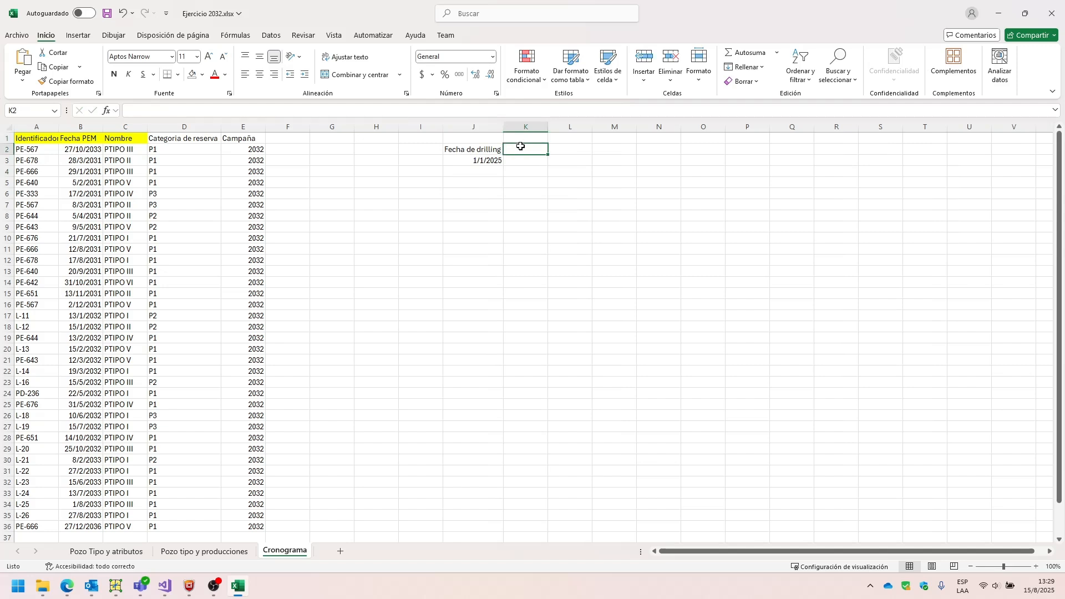
type("Fecha de terminacion")
key("Return")
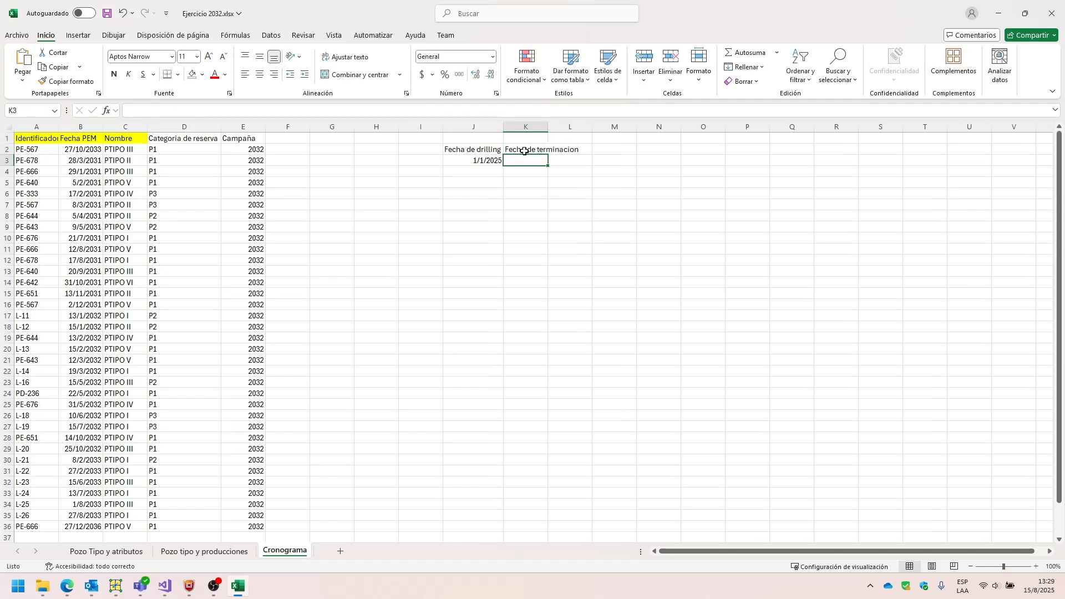
type("=")
left_click(483, 161)
type("+30")
key("Return")
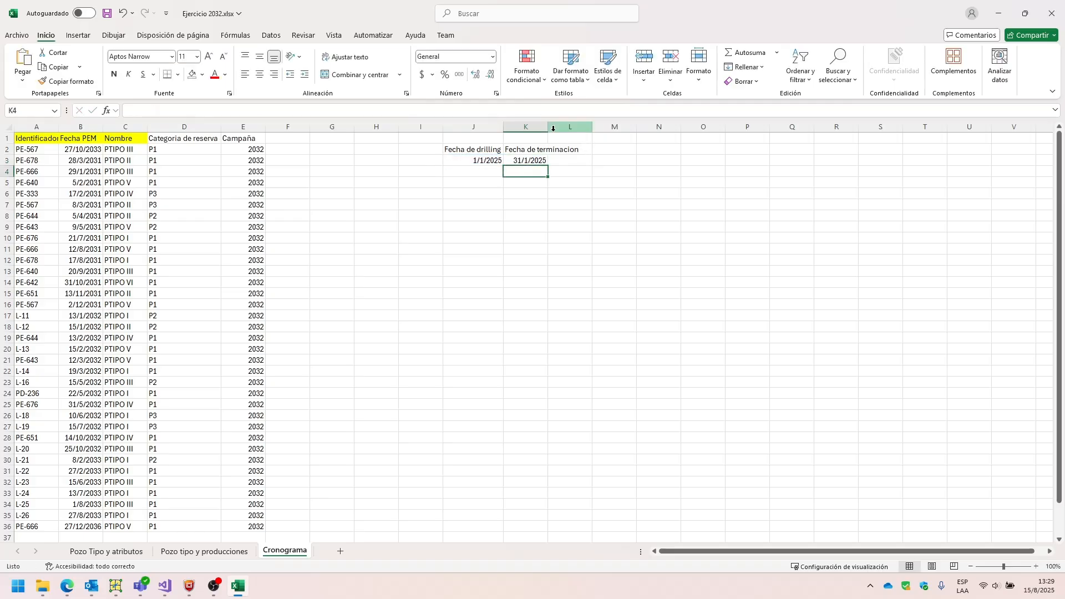
Add the header "Fecha de entrega" in L2 with its date in L3 as K3 plus 20 days, and fit column L's width.
left_click(590, 147)
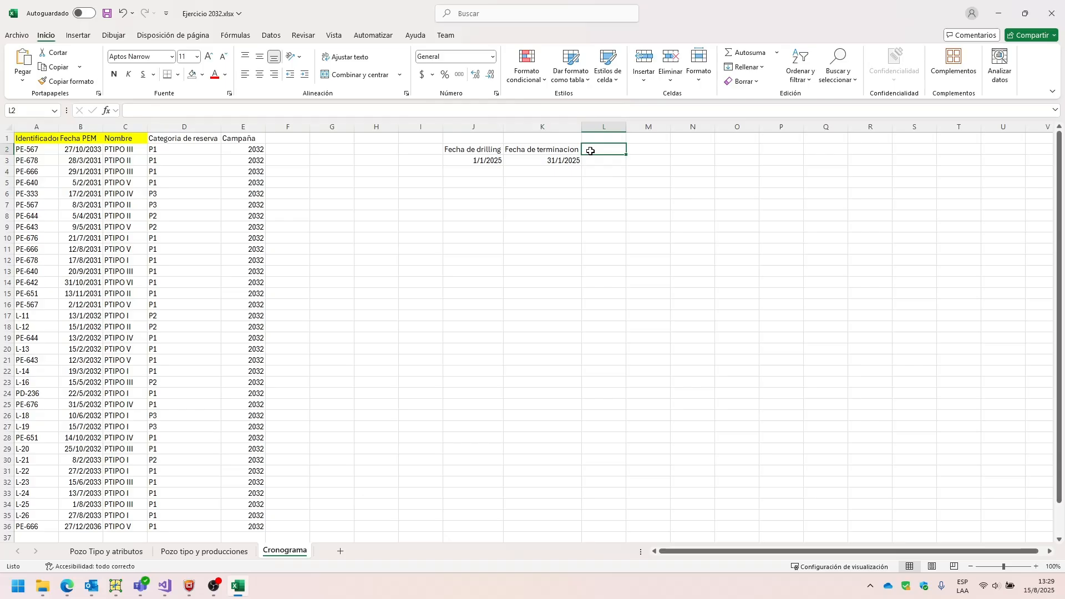
type("Fecha de entrega")
key("Return")
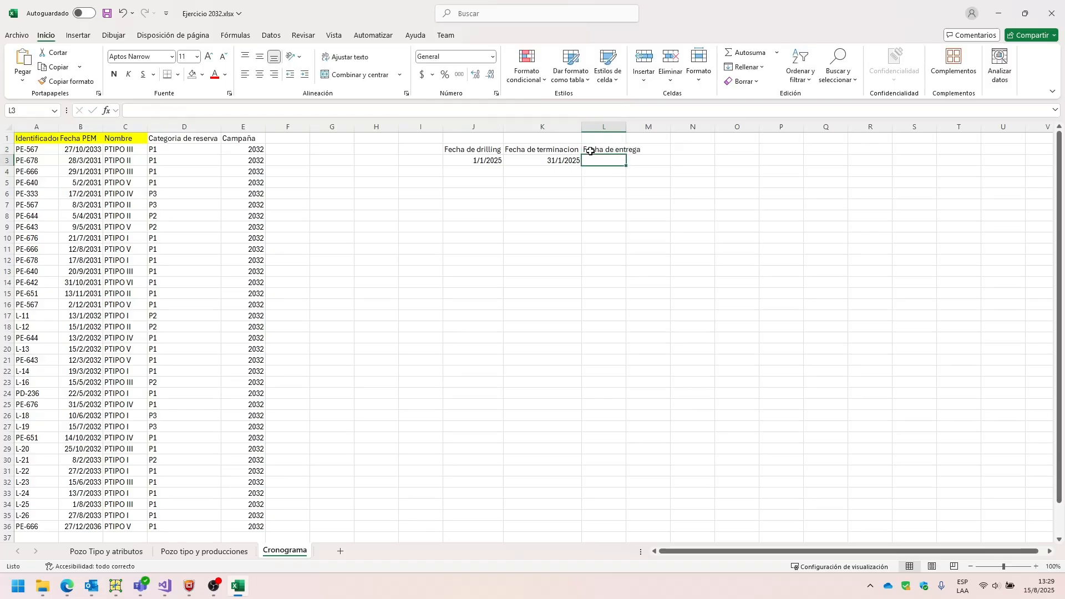
type("=")
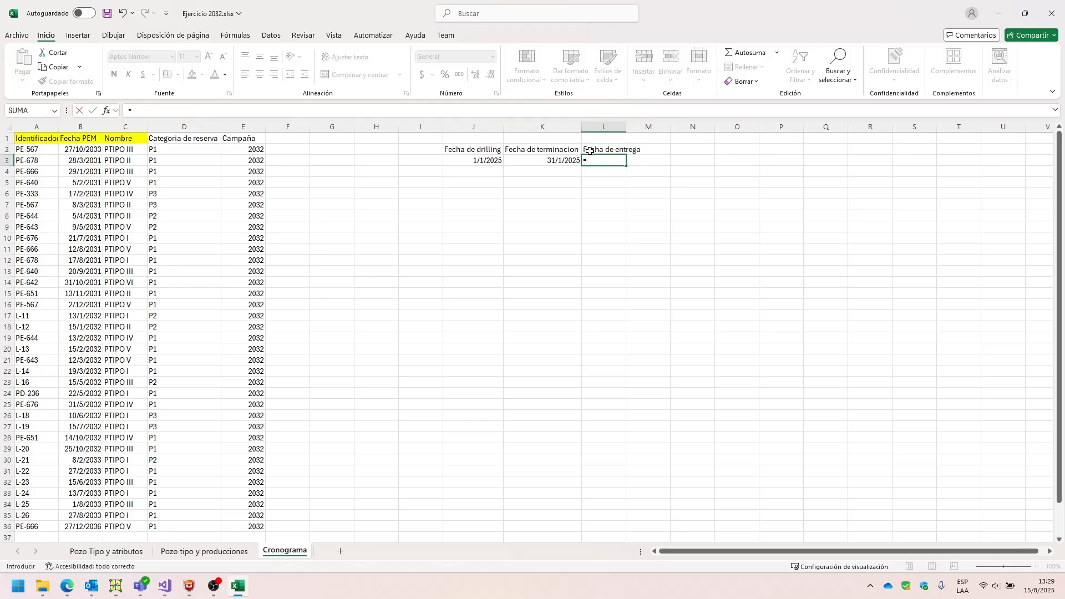
left_click(554, 162)
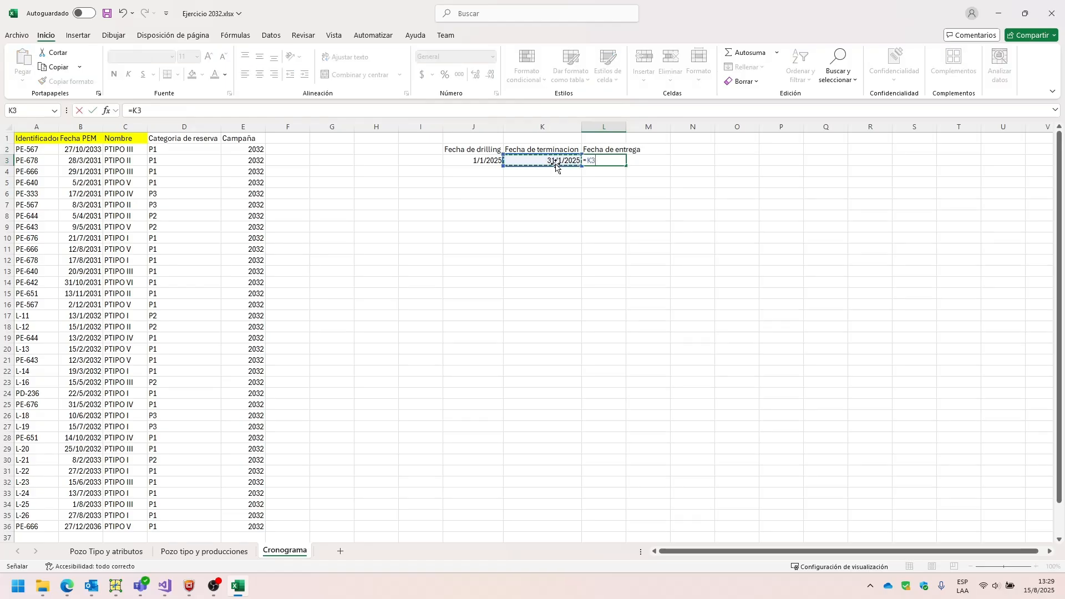
type("+20")
key("Return")
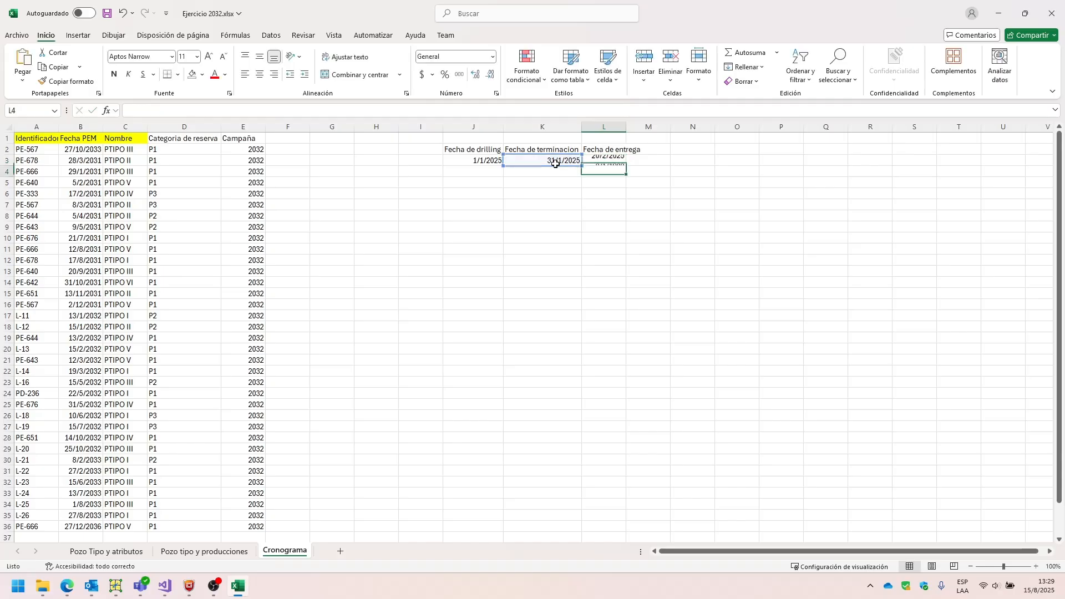
left_click(633, 159)
left_click(631, 127)
double_click(626, 127)
Add the header "Fecha de PEM" in M2 and calculate its date in M3 as L3 plus 5 days.
left_click(652, 149)
type("Fecha de PEM")
key("Return")
type("=")
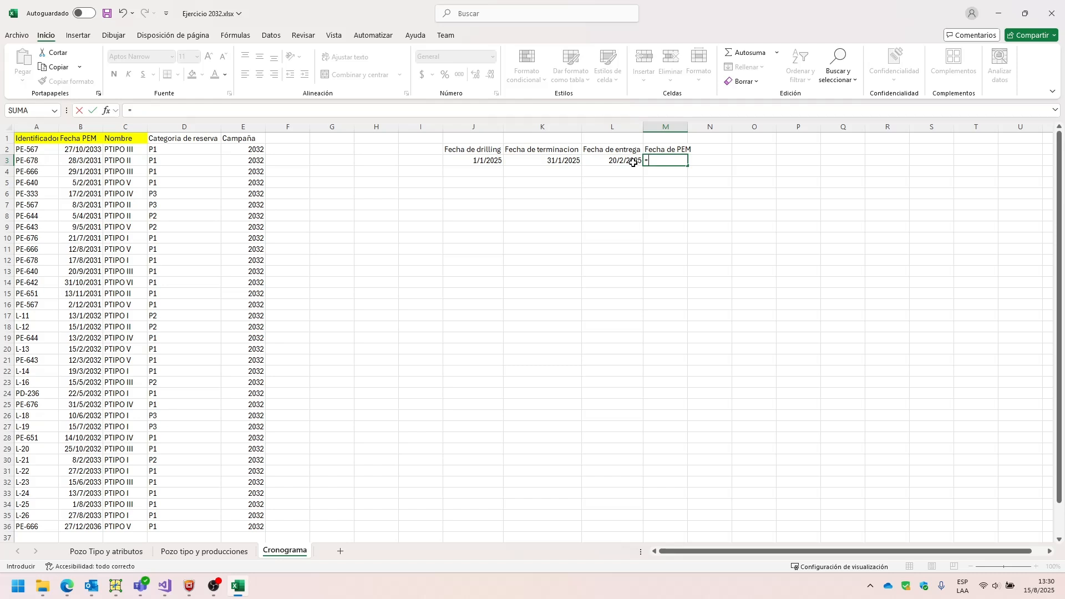
left_click(633, 163)
type("+5")
key("Return")
left_click(636, 179)
left_click(660, 161)
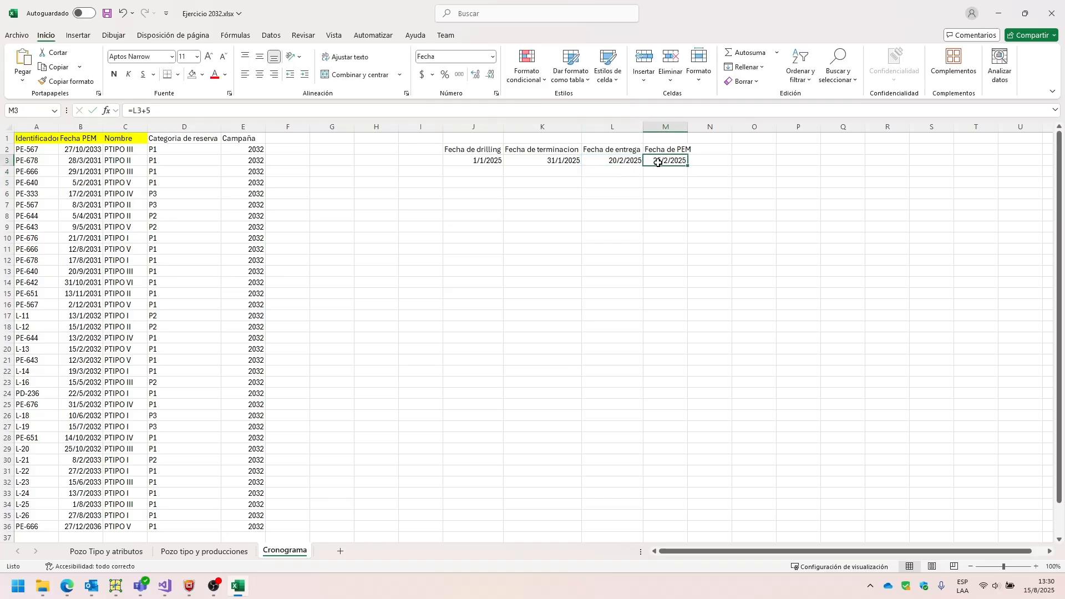
left_click(639, 172)
left_click(554, 171)
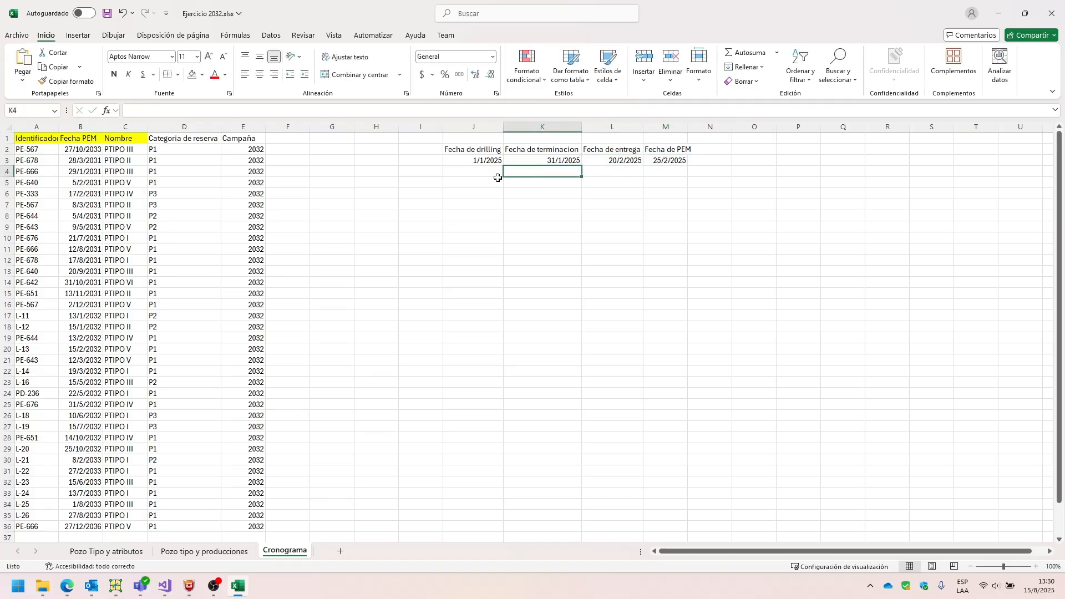
Enter the header "Pozo" in I2, beside Fecha de drilling, and review the example's Fecha de PEM.
left_click(427, 160)
left_click(420, 127)
left_click(421, 149)
type("Pozo")
key("Return")
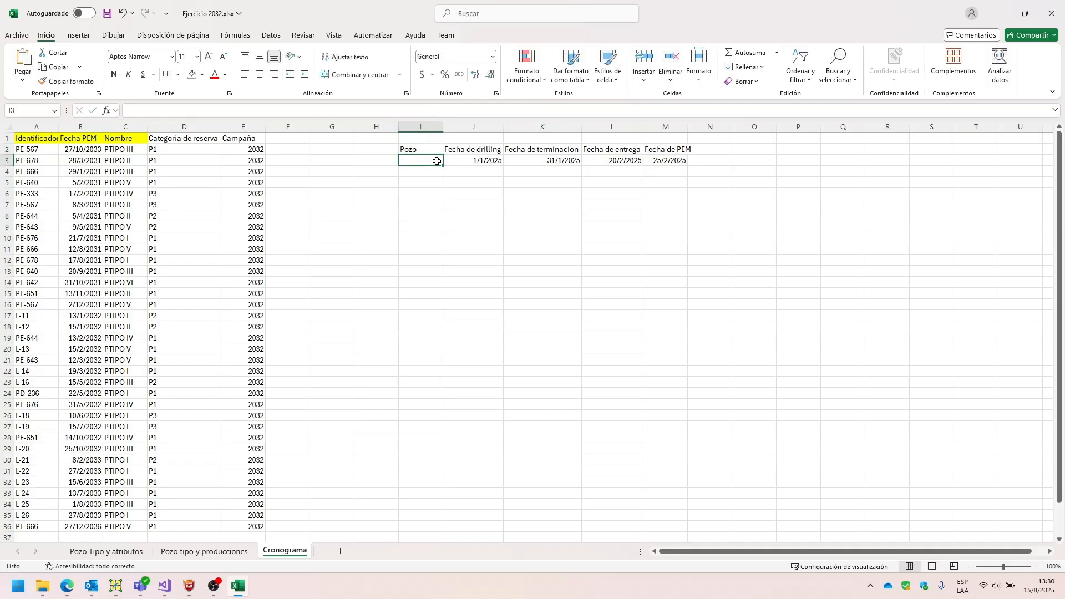
left_click(663, 150)
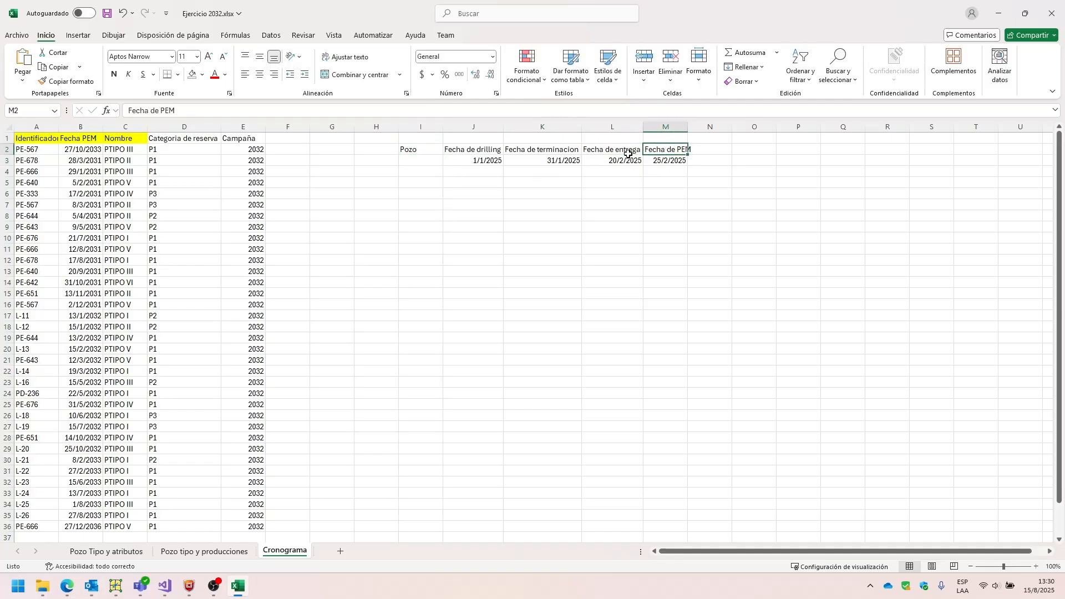
left_click(413, 160)
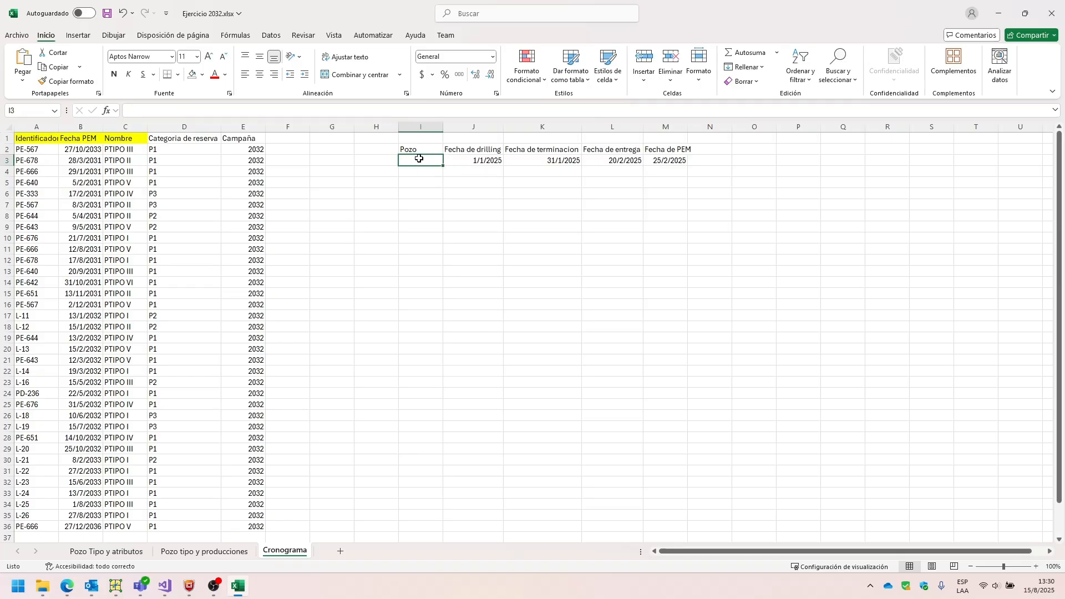
left_click(670, 169)
left_click(669, 161)
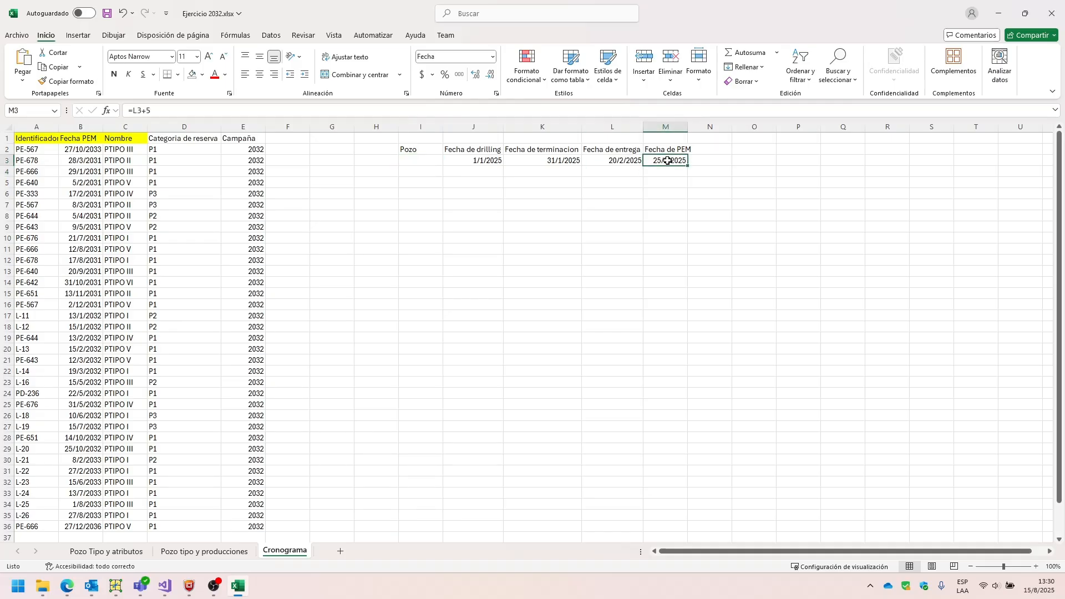
Delete the example date table with its headers and dates from columns I to M.
left_click_drag(658, 151, 682, 148)
key("Delete")
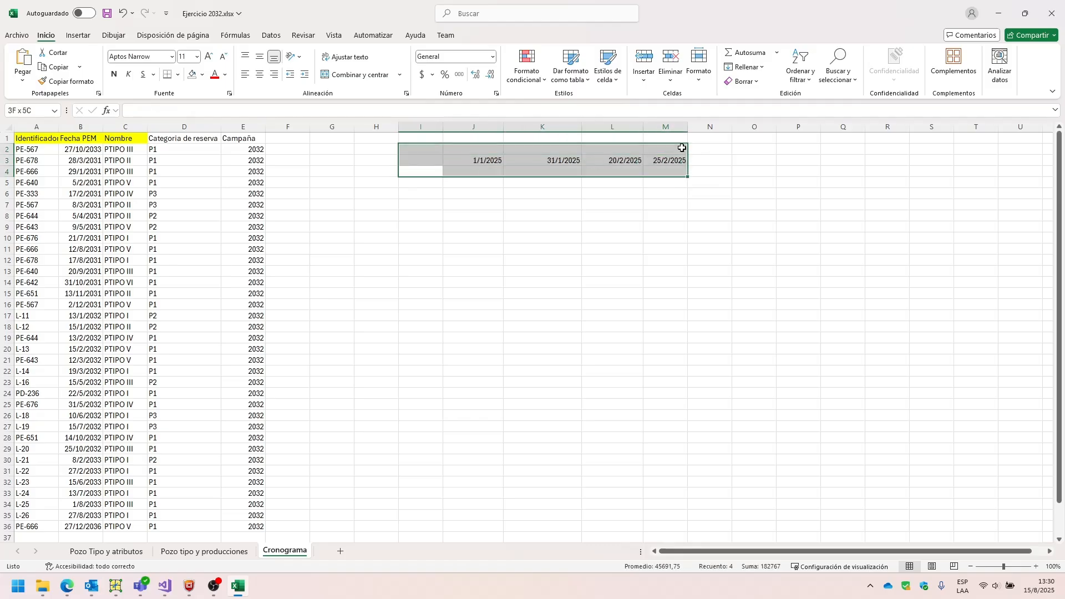
key("Delete")
left_click(613, 205)
Rename the yellow header in cell C1 as "Nombre PT".
left_click(176, 217)
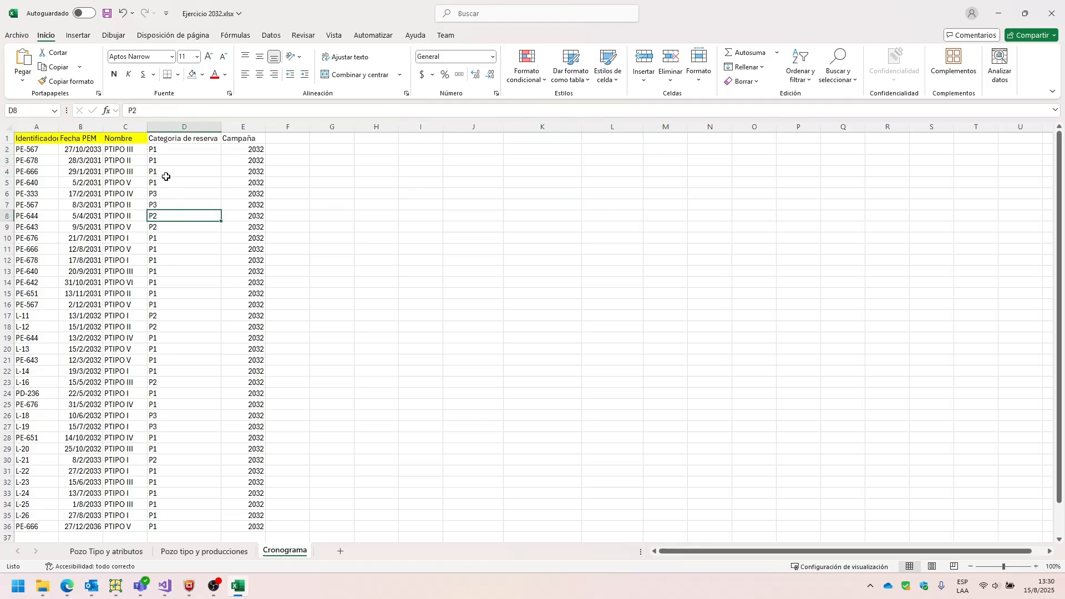
left_click(45, 130)
left_click(83, 138)
left_click(109, 138)
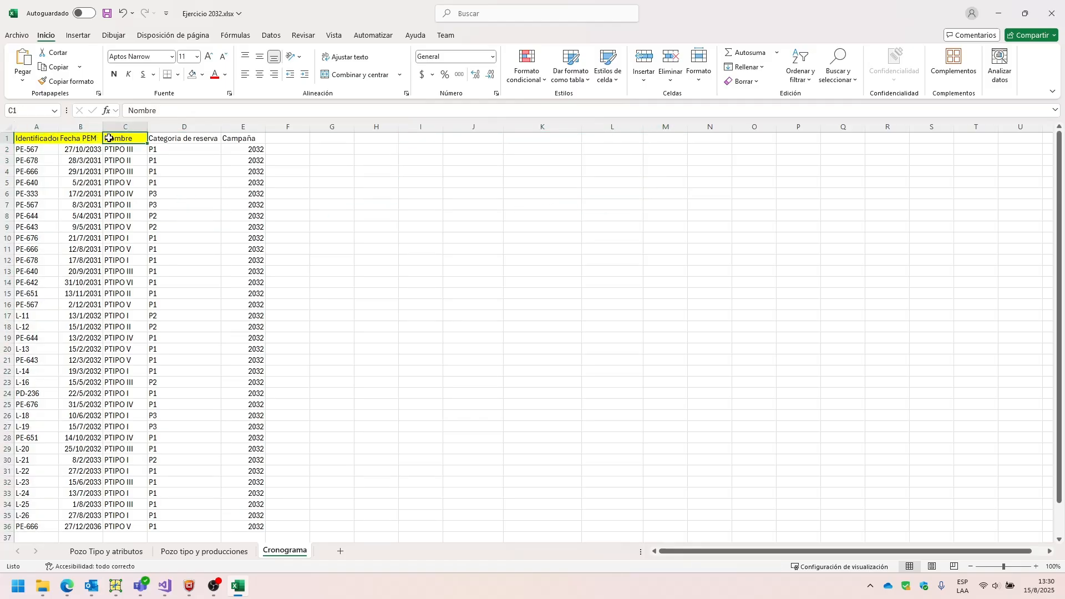
double_click(134, 138)
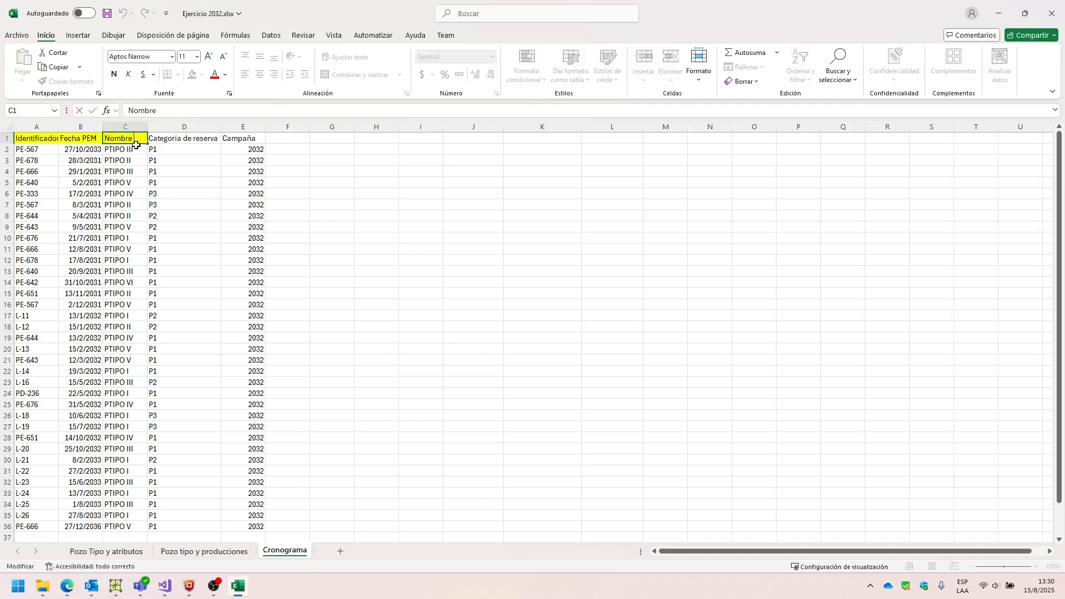
key("Return")
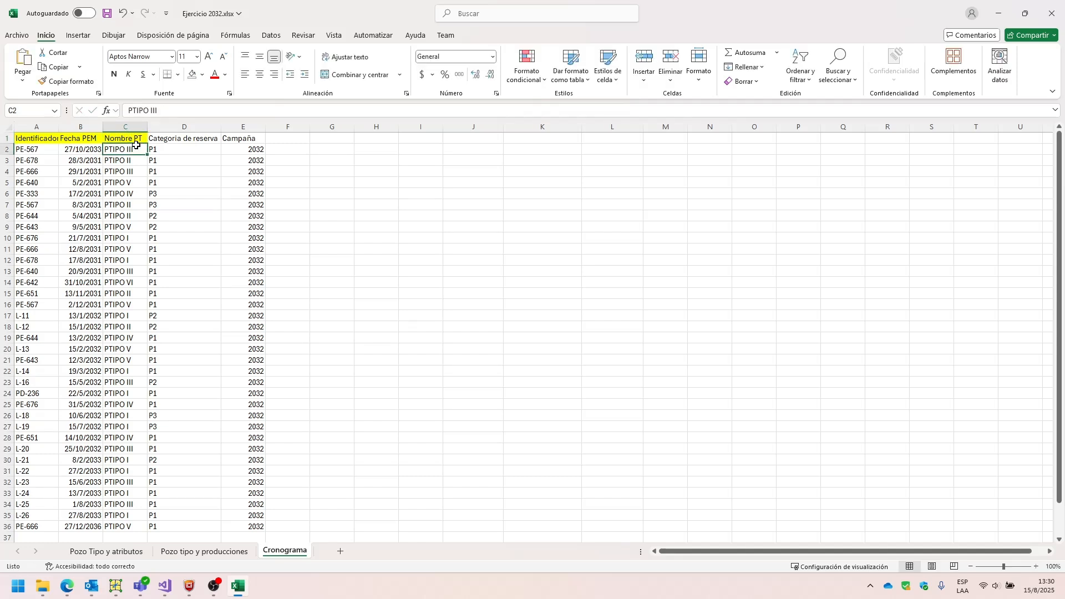
Examine the Identificador, Fecha PEM, Nombre PT, Categoria de reserva and Campaña columns of the schedule.
left_click(133, 140)
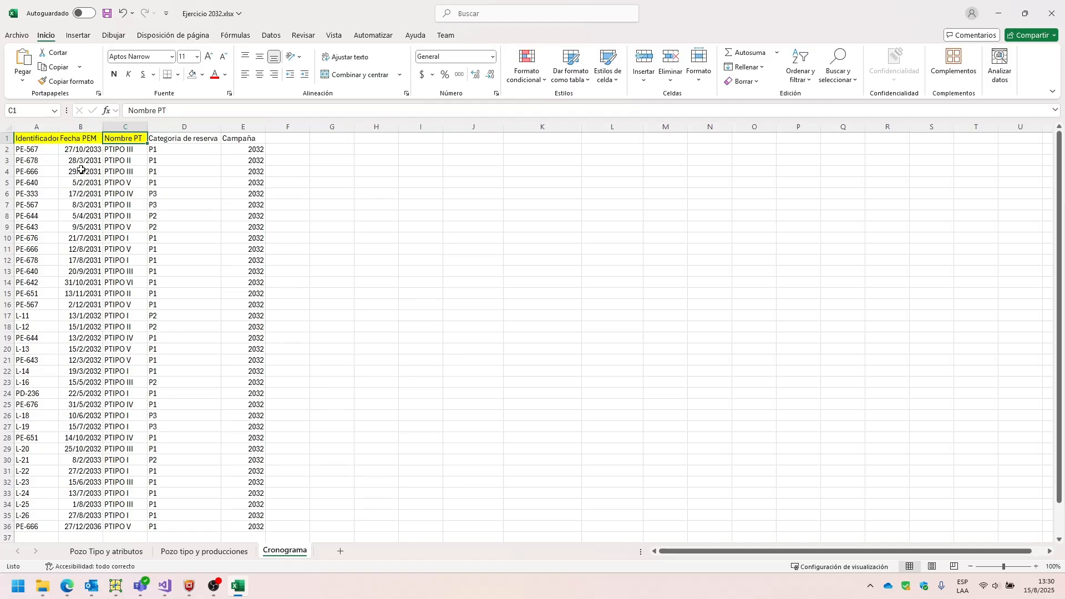
left_click(30, 159)
left_click(32, 151)
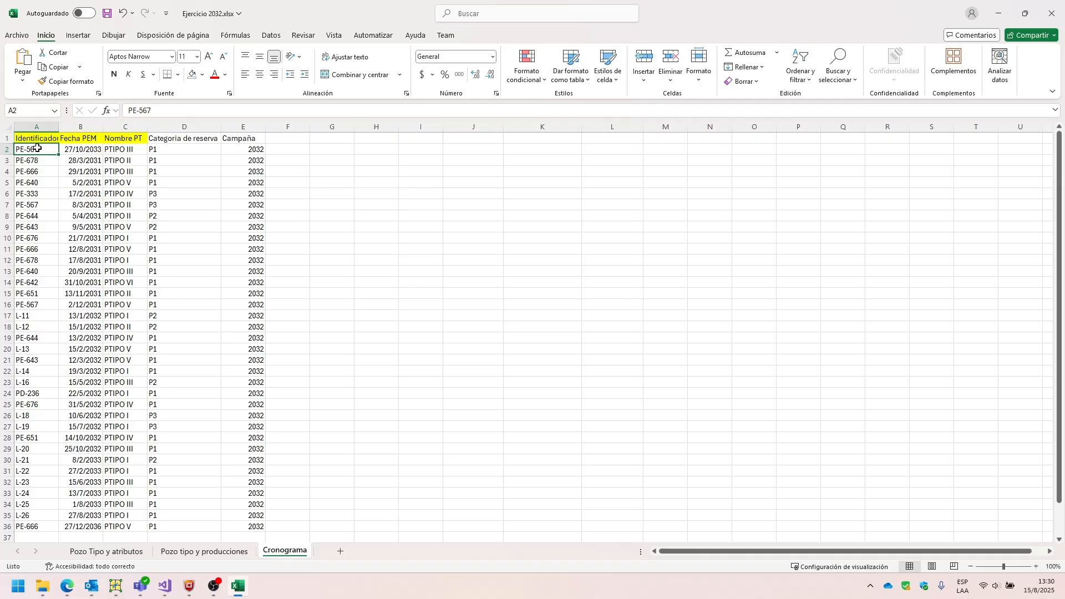
left_click(73, 149)
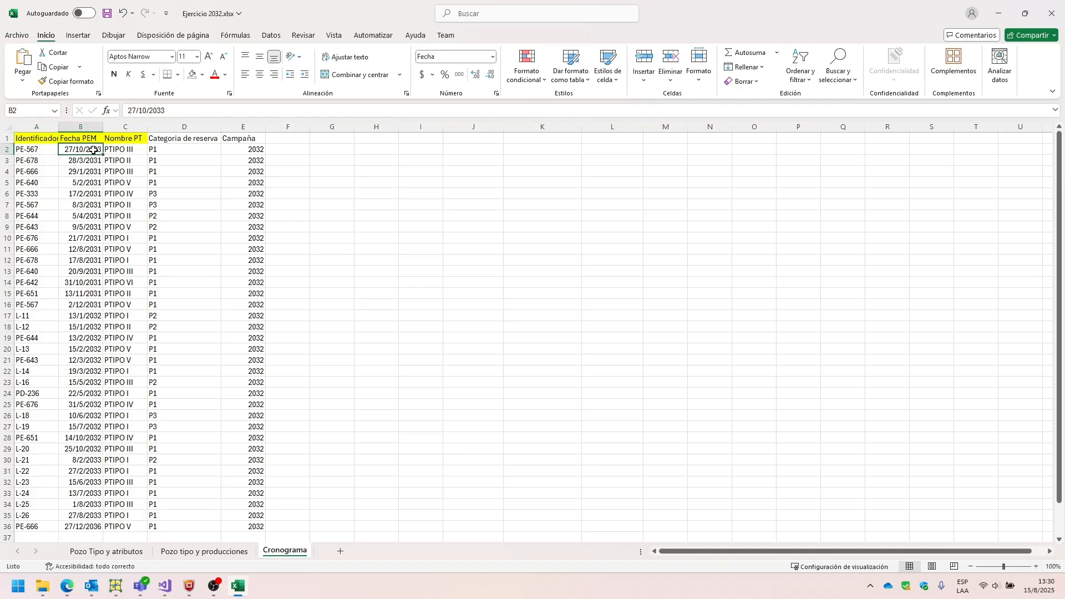
left_click(111, 151)
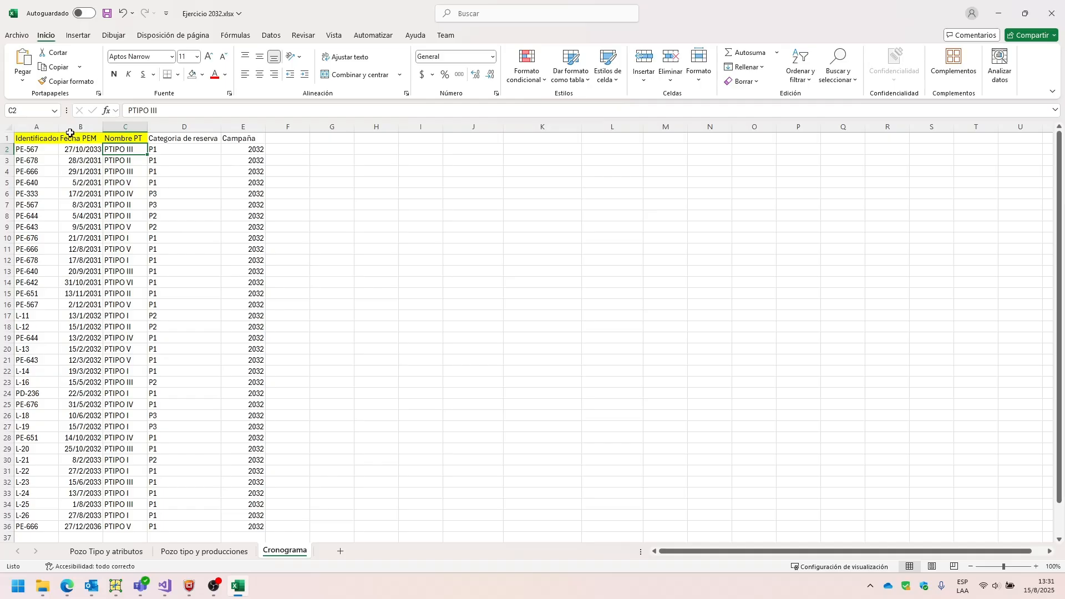
left_click_drag(25, 138, 118, 151)
left_click(115, 161)
left_click(133, 151)
left_click(167, 140)
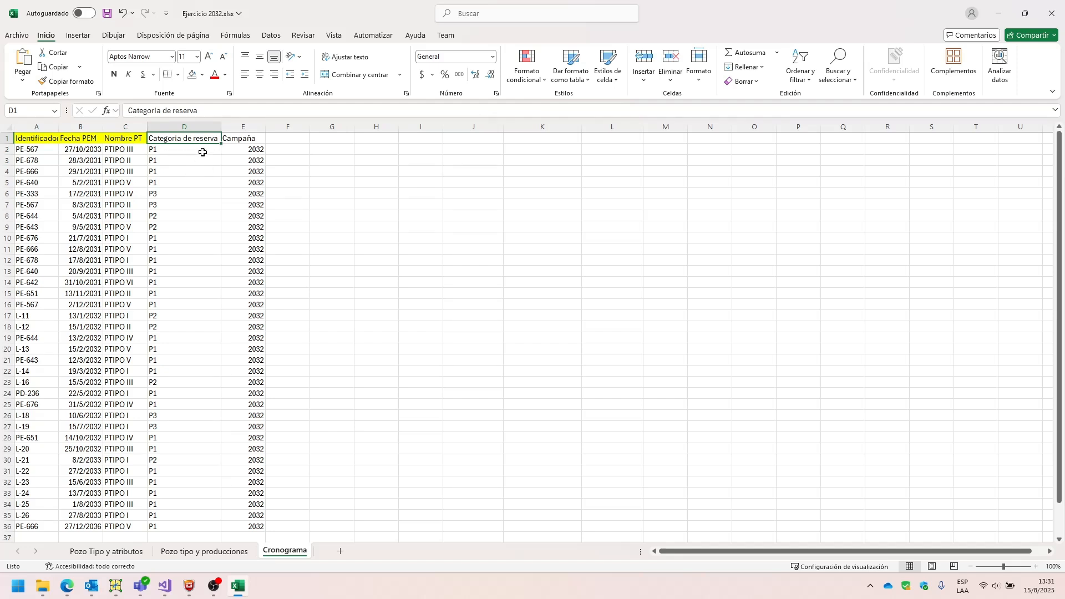
left_click_drag(243, 138, 240, 207)
left_click(231, 159)
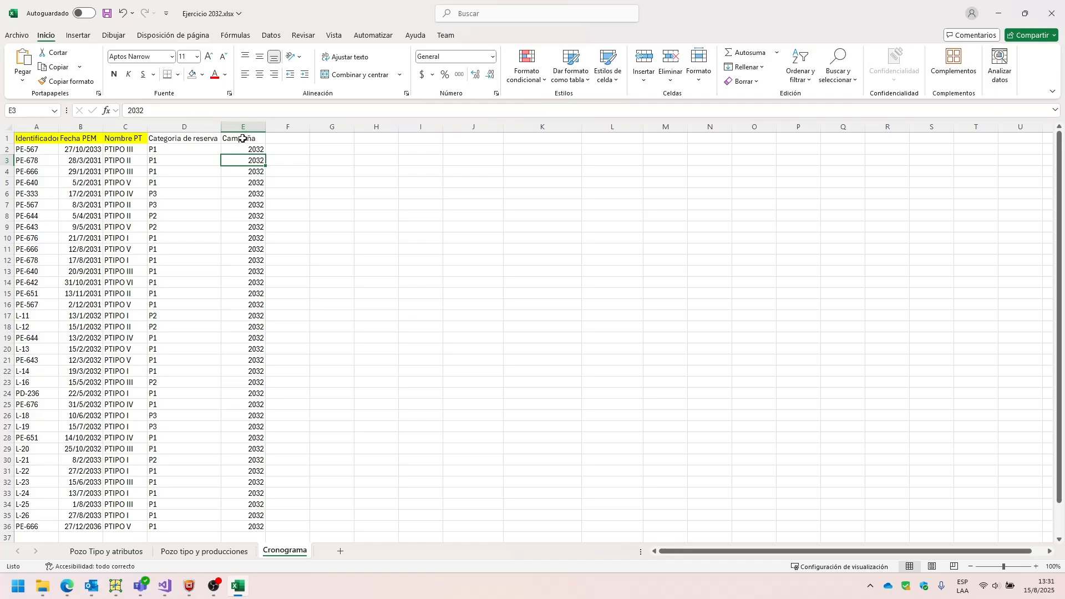
left_click(244, 151)
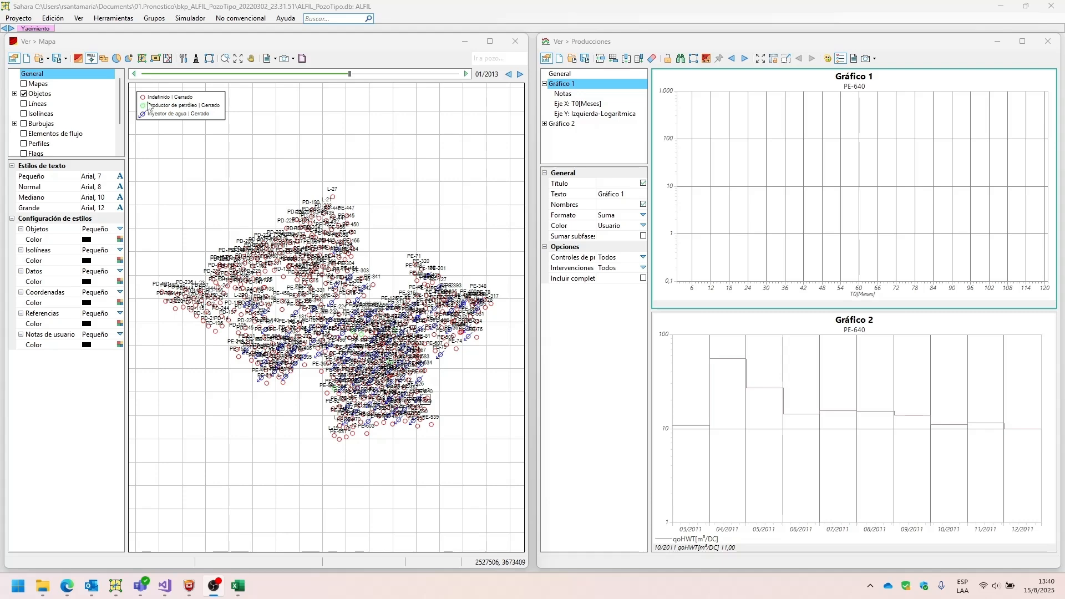
Switch to Sahara and try to access the project's import options for Ejercicios de pronóstico.
left_click(28, 19)
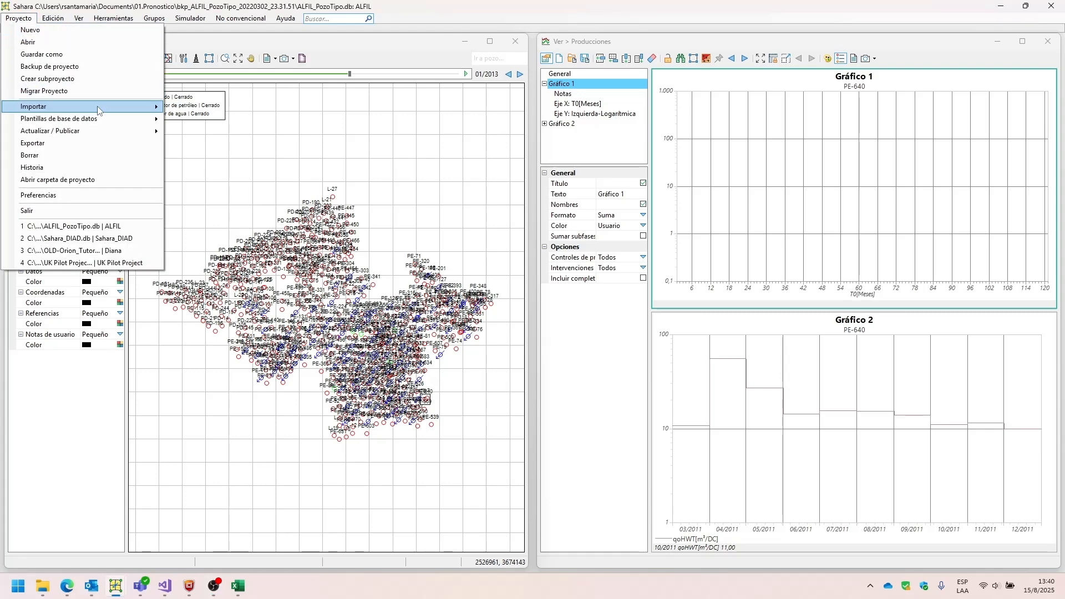
mouse_move(141, 108)
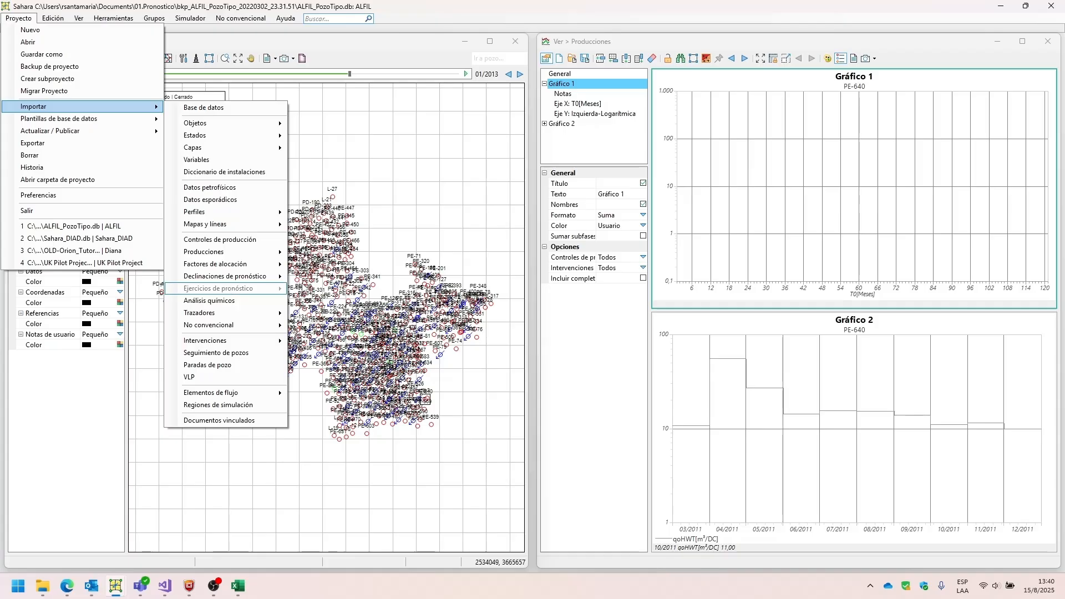
left_click(300, 287)
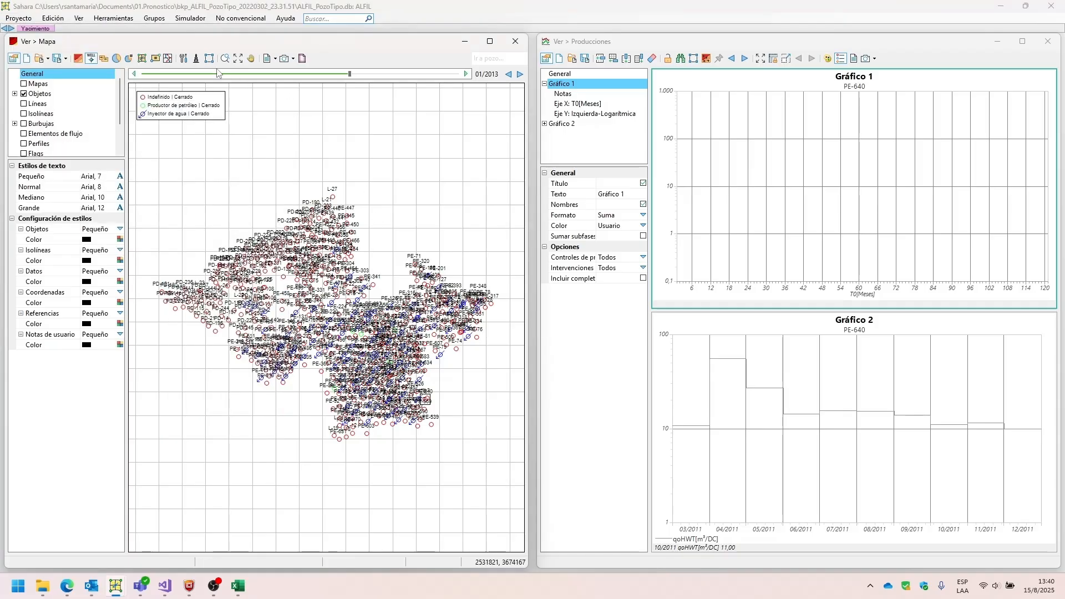
Open the Ejercicios de pronóstico tool and add a forecast exercise named Ejercicio 2032.
left_click(99, 19)
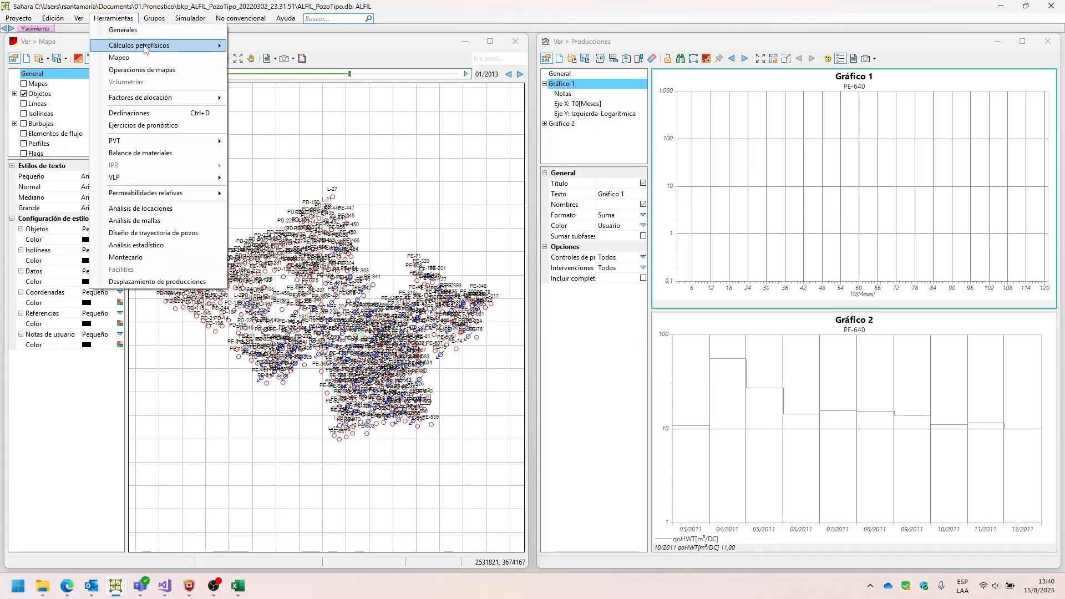
left_click(155, 127)
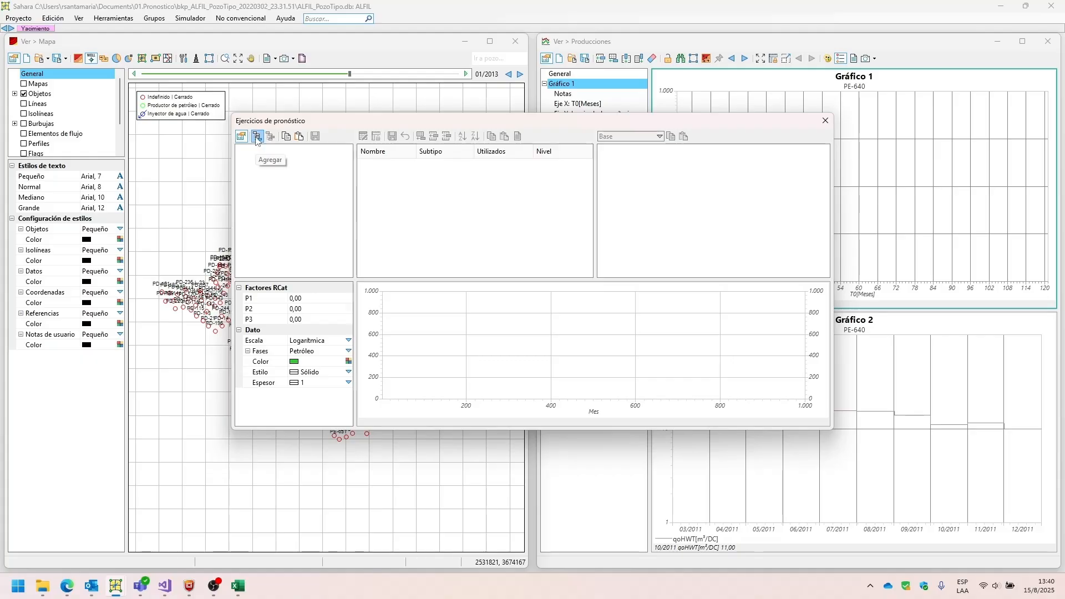
left_click(257, 138)
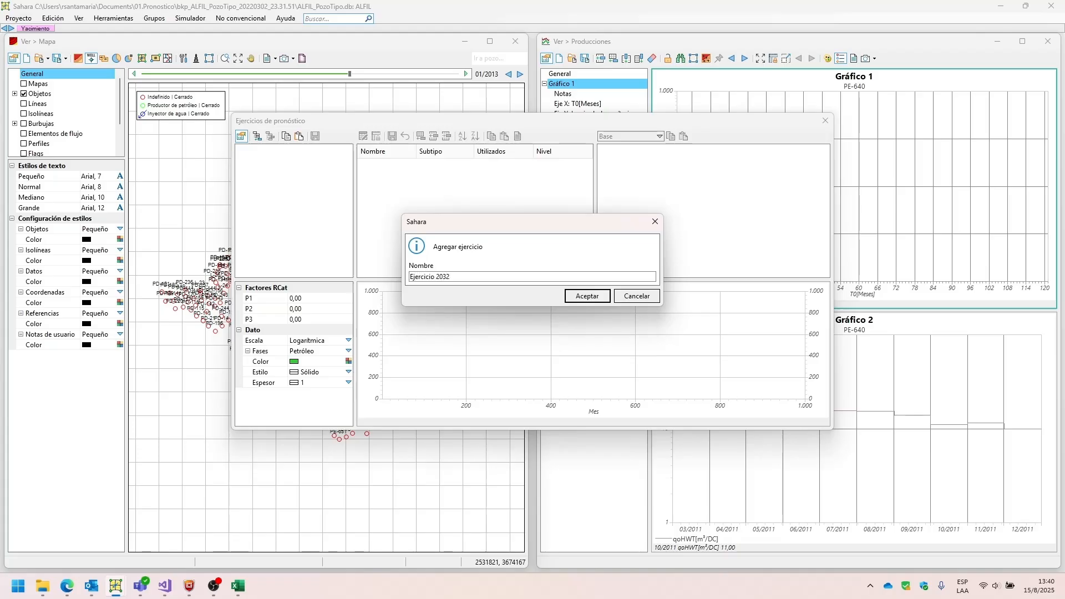
left_click(586, 296)
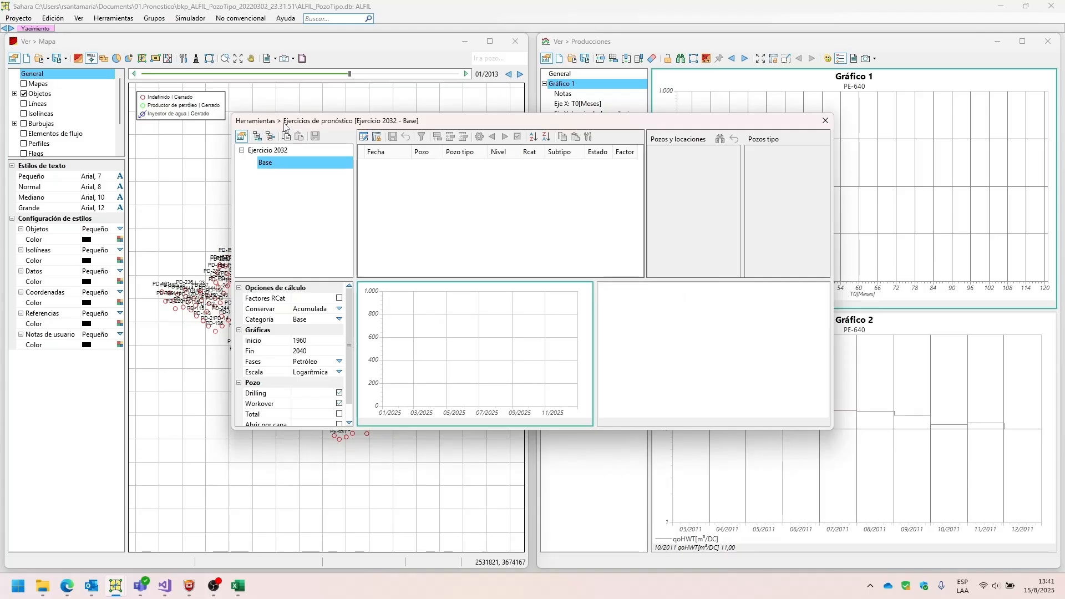
left_click(266, 152)
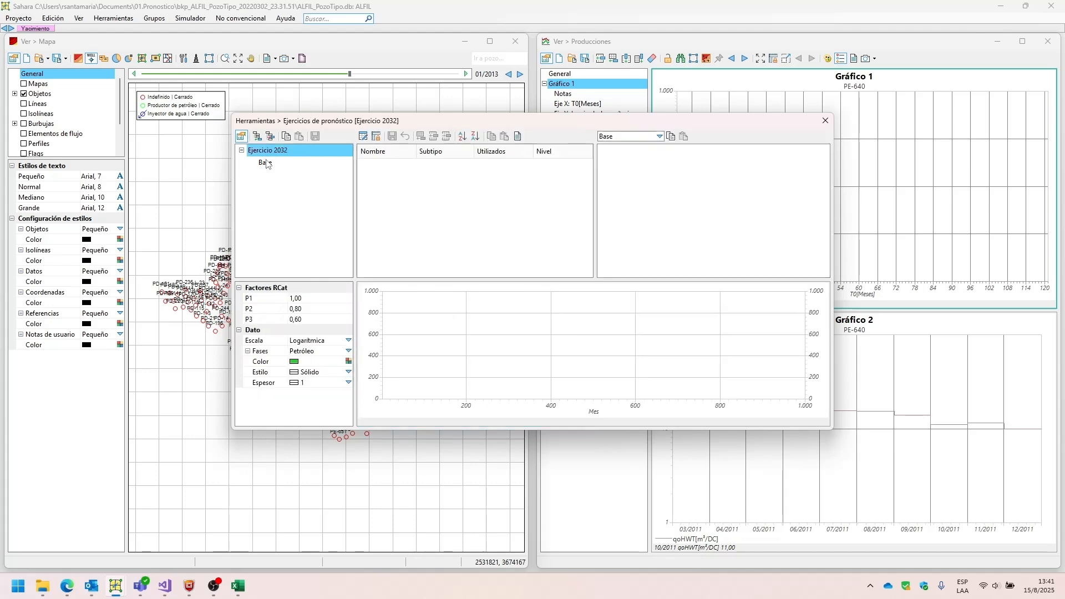
Add an alternative named Prioridad Perforacion Pozos Inyectores to Ejercicio 2032.
left_click(266, 164)
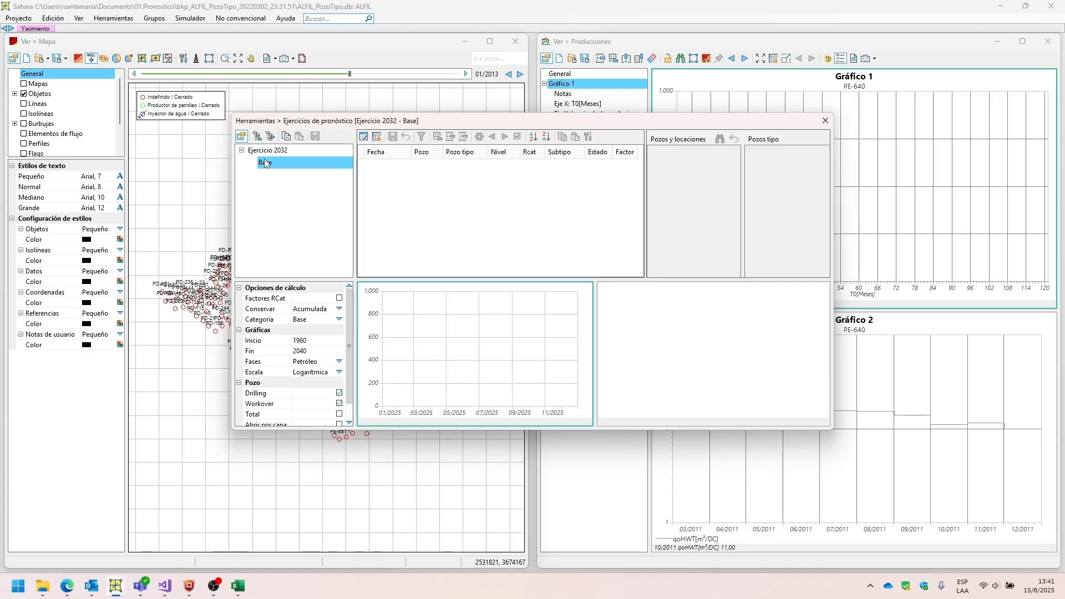
right_click(266, 163)
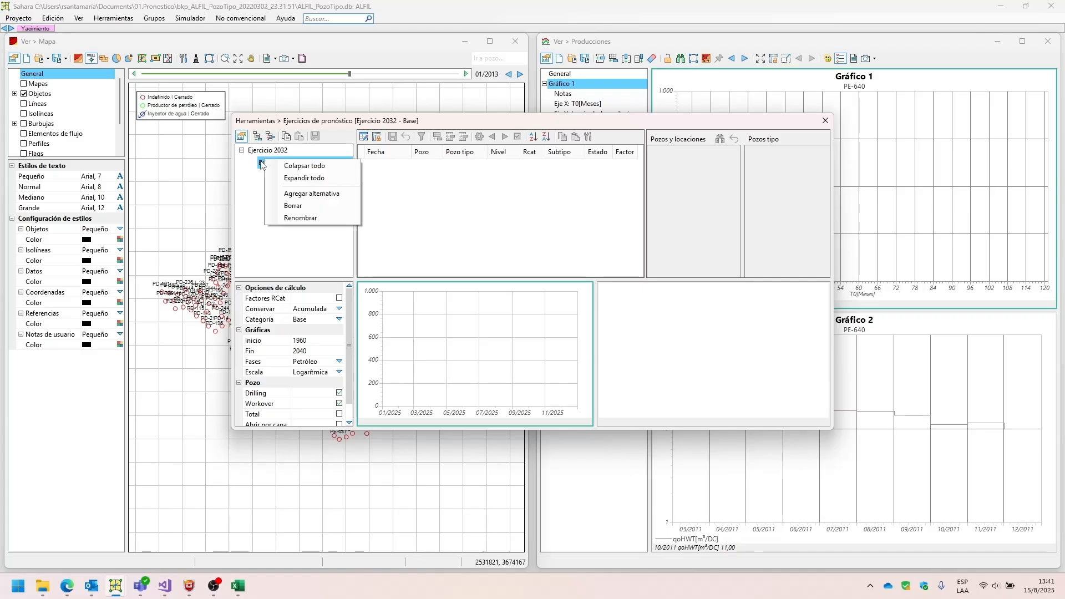
left_click(283, 194)
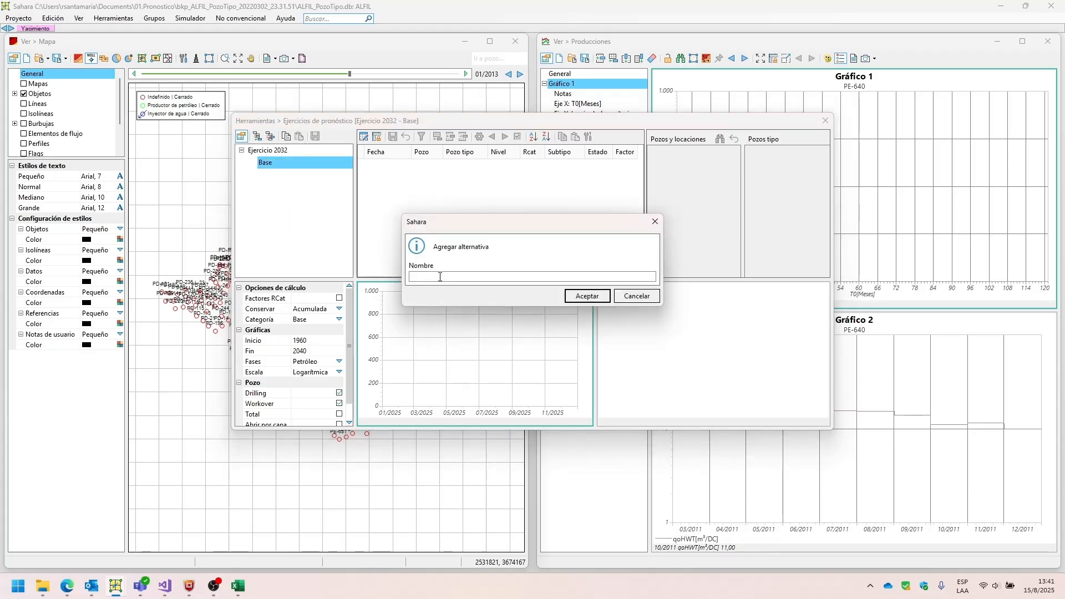
type("Prioridad Perforacion Pozos Inyectores")
key("Return")
Rename the Base alternative of Ejercicio 2032 as Prioridad Perforacion Pozos Productores.
left_click(266, 162)
right_click(276, 163)
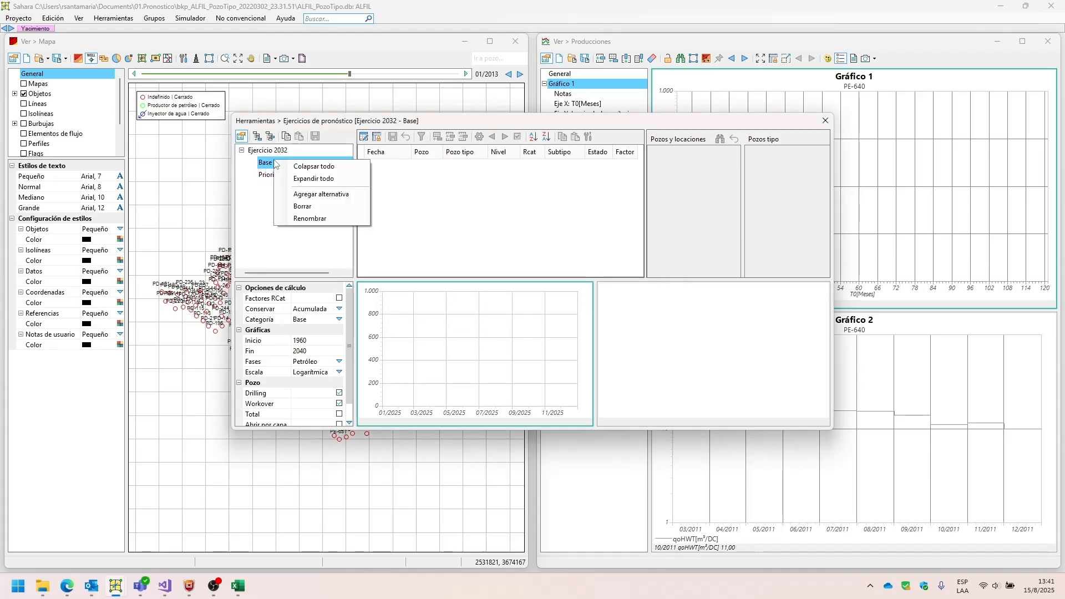
left_click(296, 218)
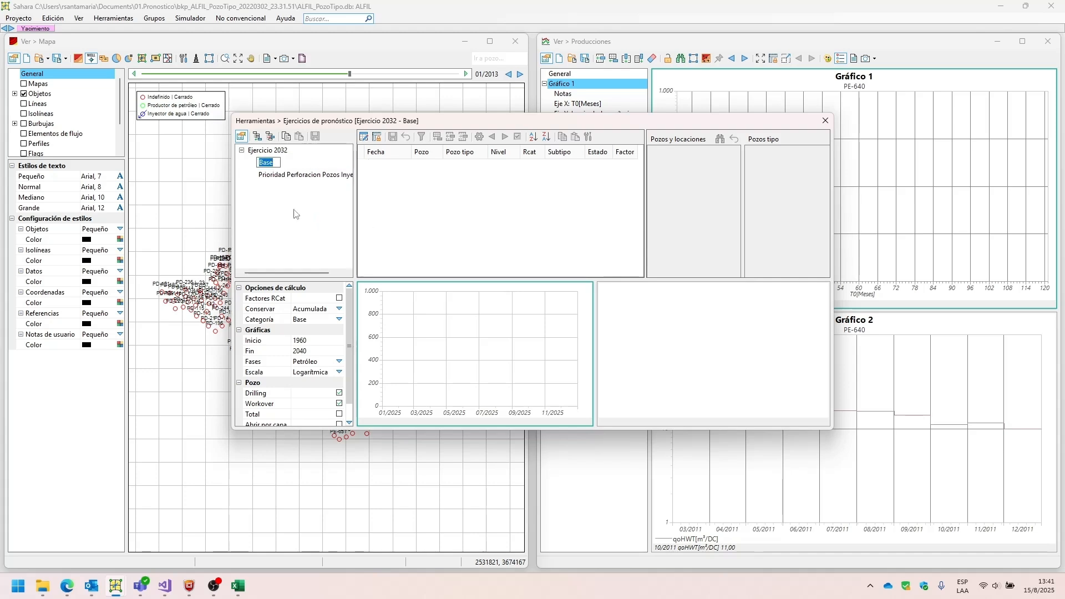
type("Prior")
type("idad perforacio")
type("n pozos")
type(" Product")
type("ores")
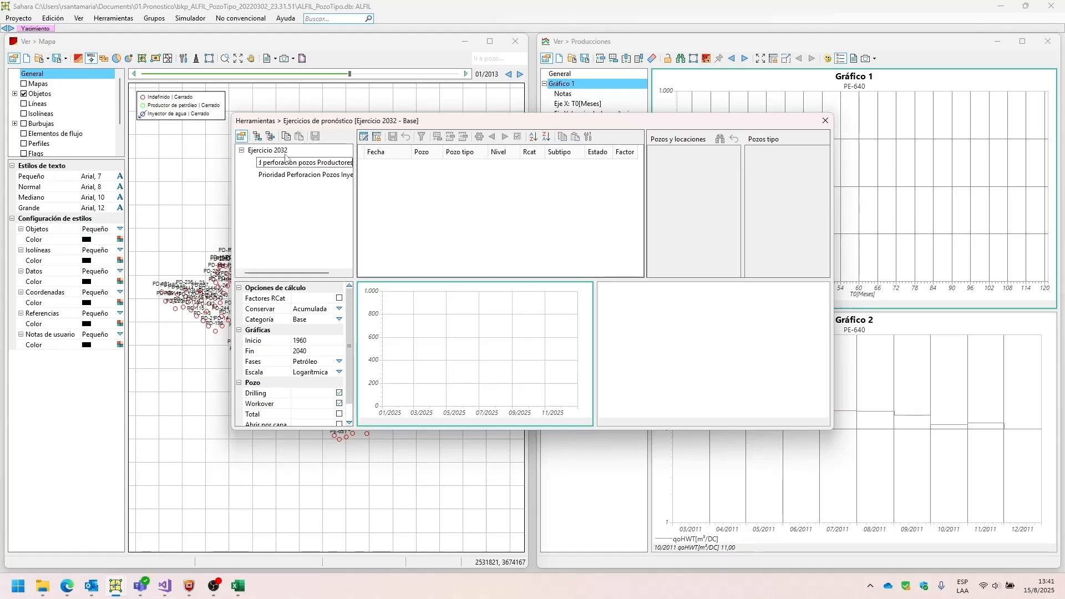
type("P")
type("P")
key("Return")
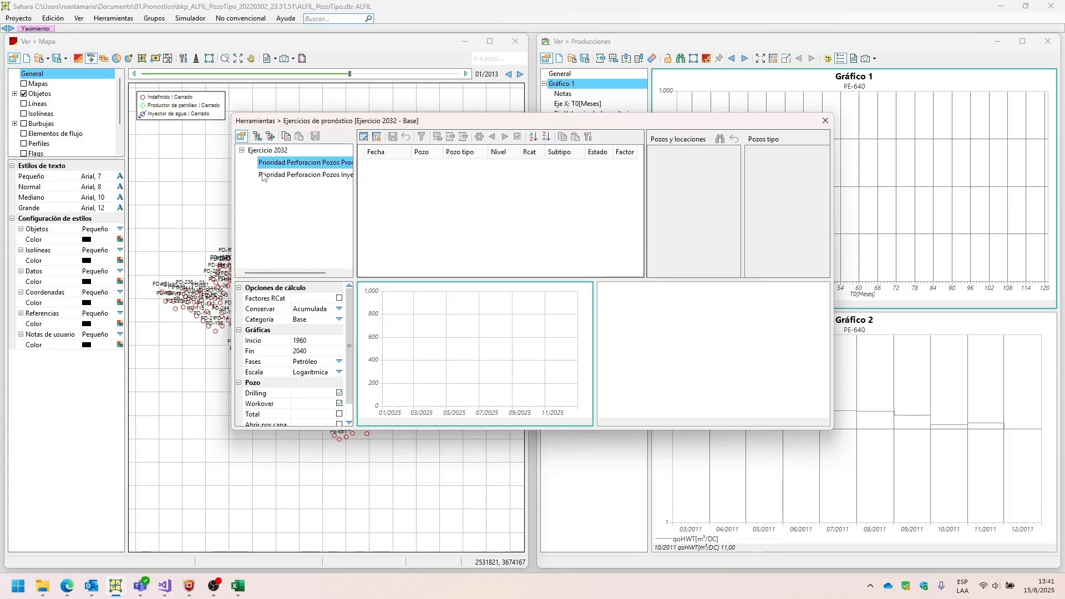
Add a second forecast exercise named Ejercicio 2031.
right_click(286, 152)
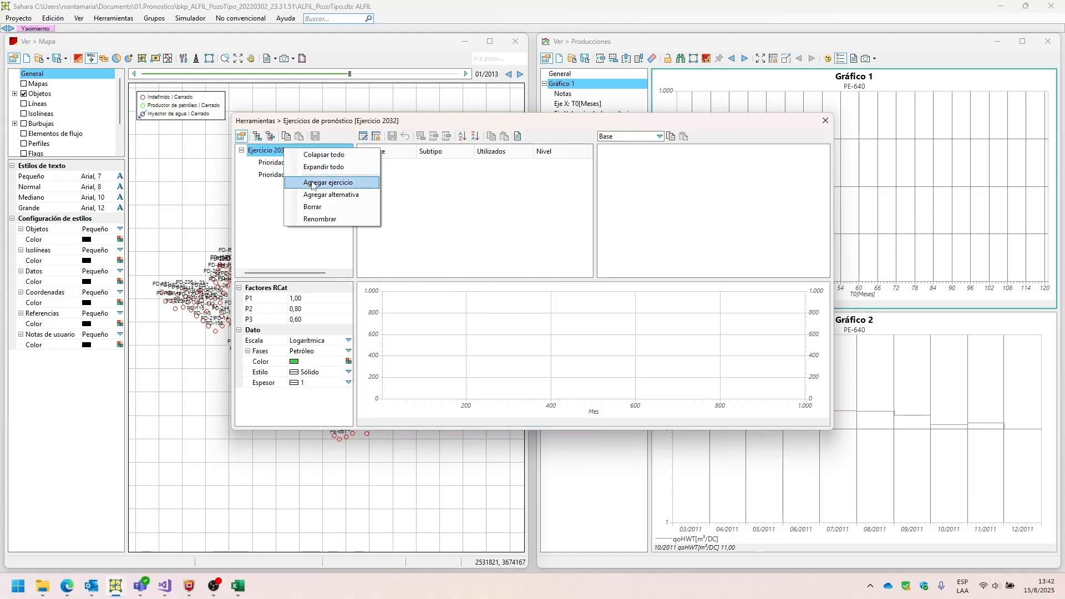
left_click(312, 182)
type("Er")
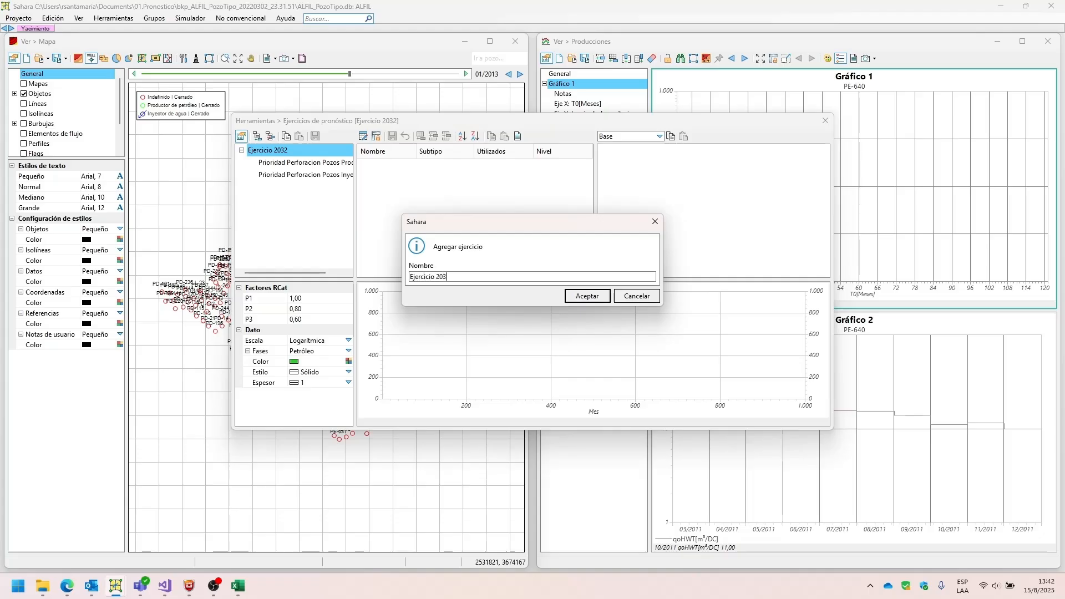
left_click(587, 295)
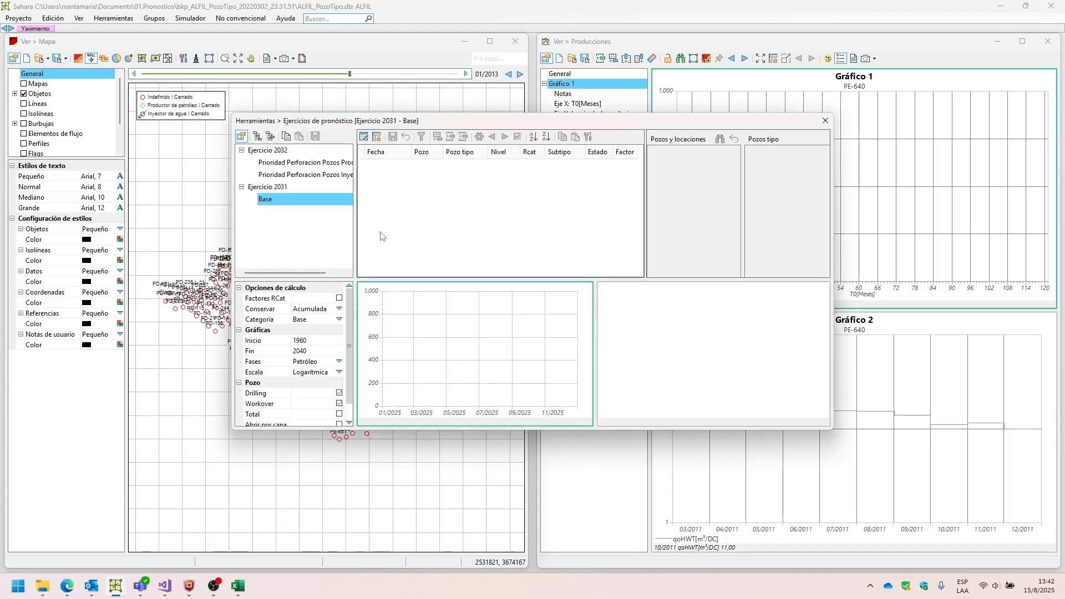
Examine the tree structure of Ejercicio 2032 and Ejercicio 2031 with their respective alternatives.
right_click(271, 203)
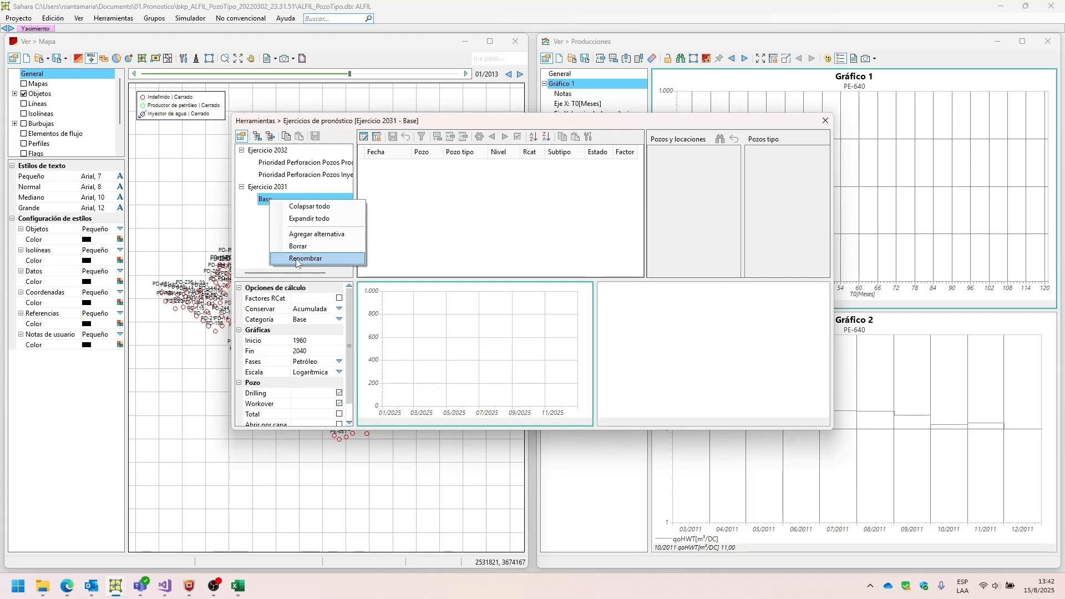
left_click(293, 162)
left_click(277, 200)
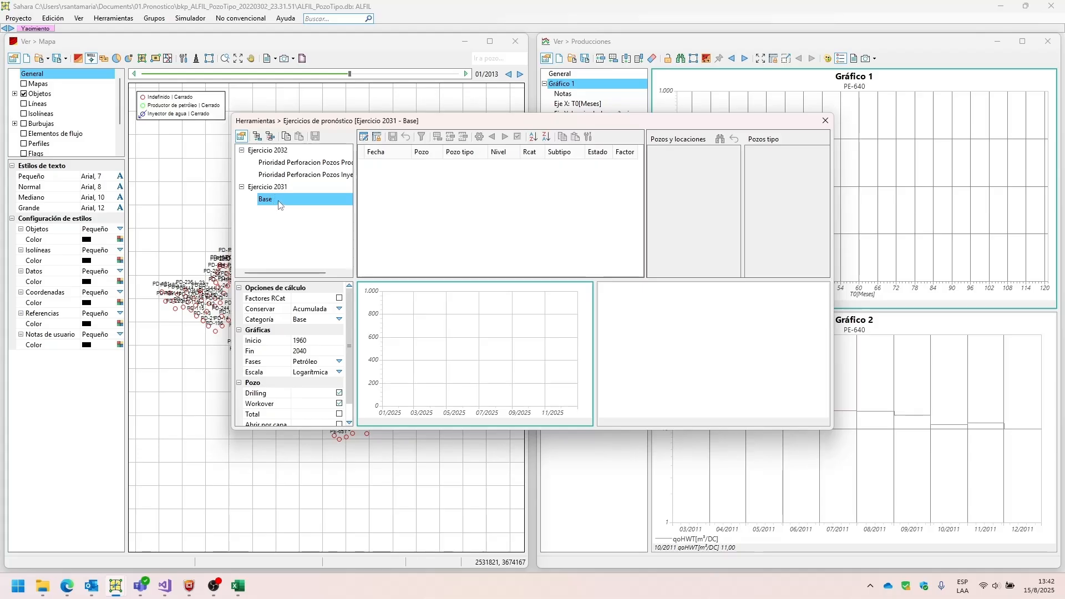
left_click(281, 150)
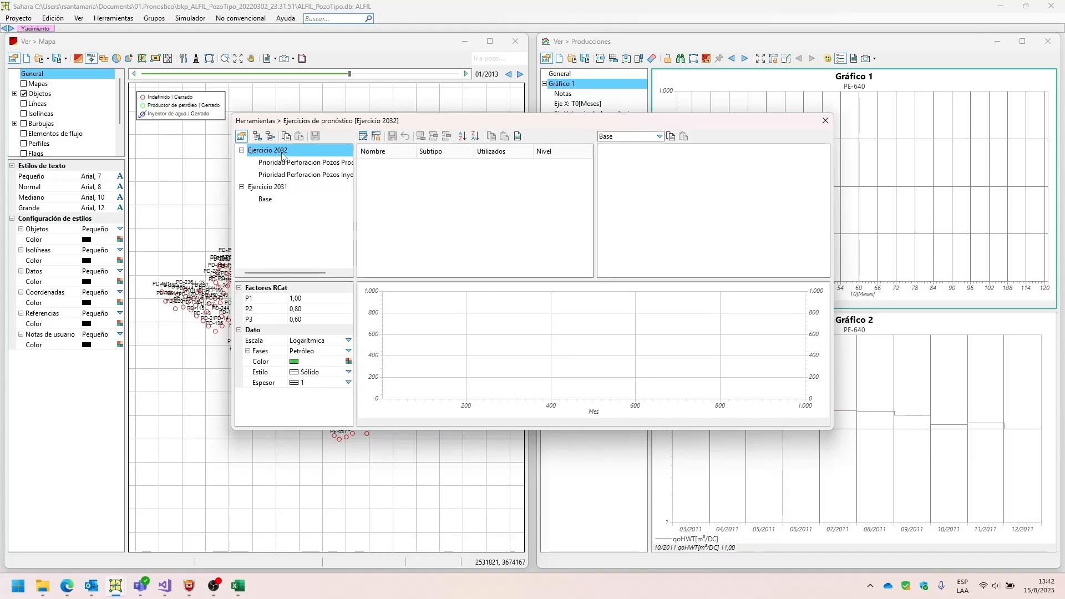
left_click(270, 186)
left_click(272, 156)
left_click(339, 162)
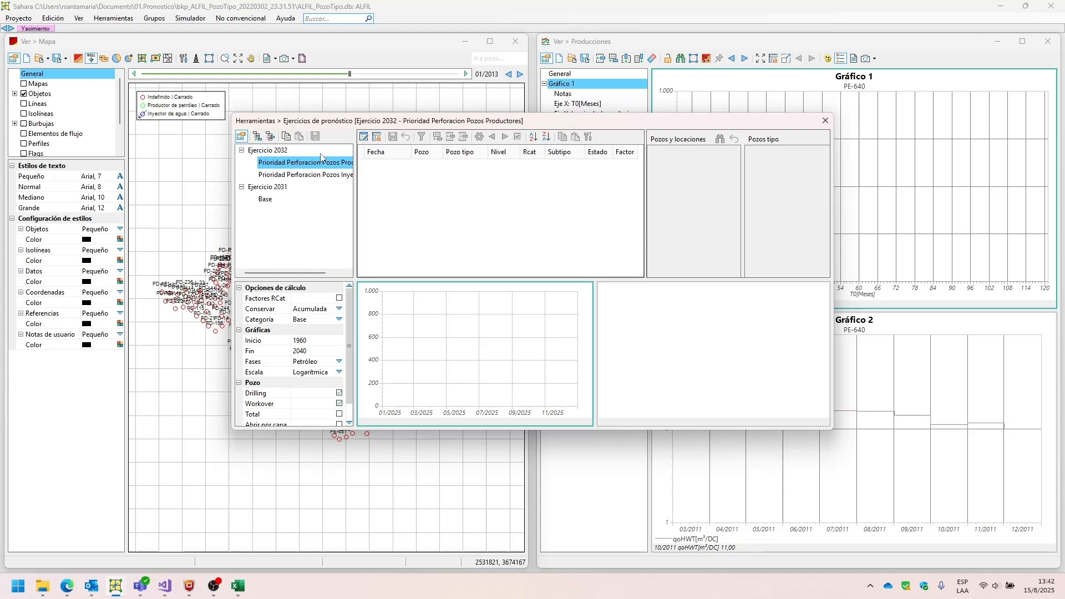
left_click(321, 154)
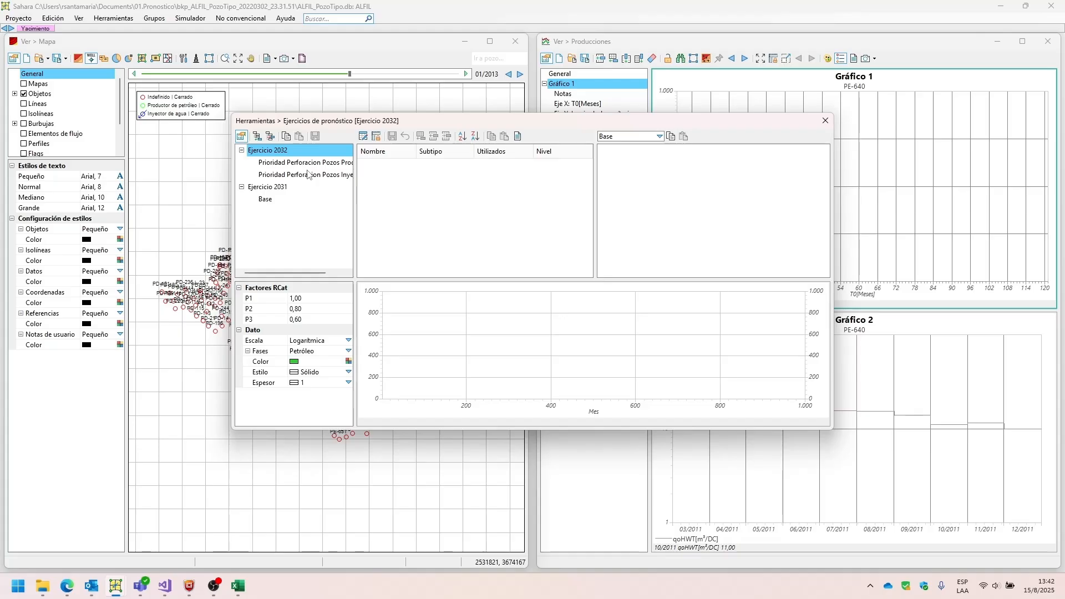
Delete Ejercicio 2031 and the Prioridad Perforacion Pozos Inyectores alternative of Ejercicio 2032.
left_click(272, 189)
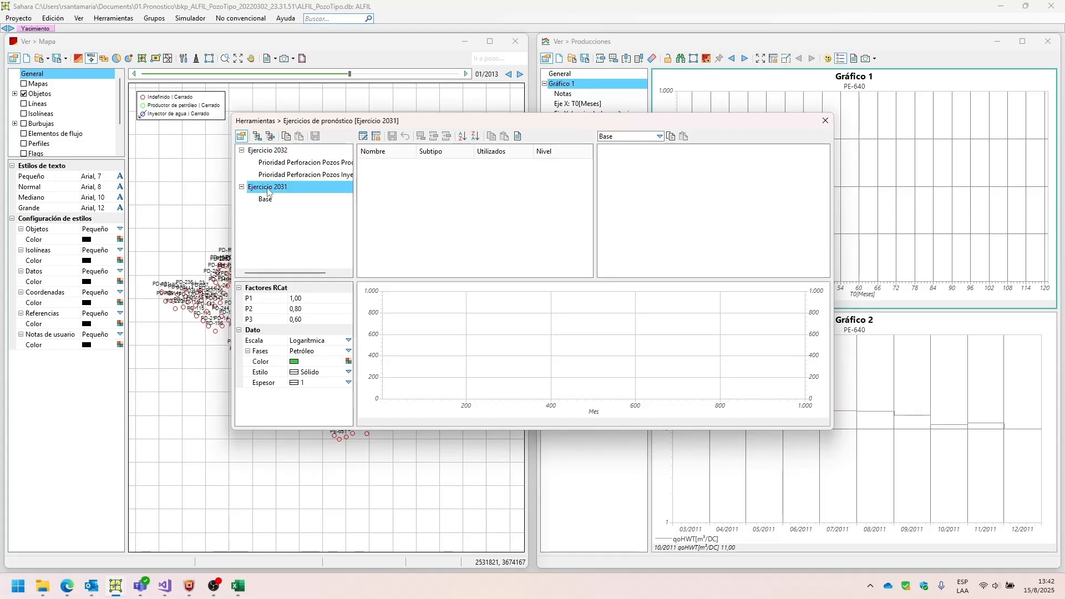
left_click(270, 136)
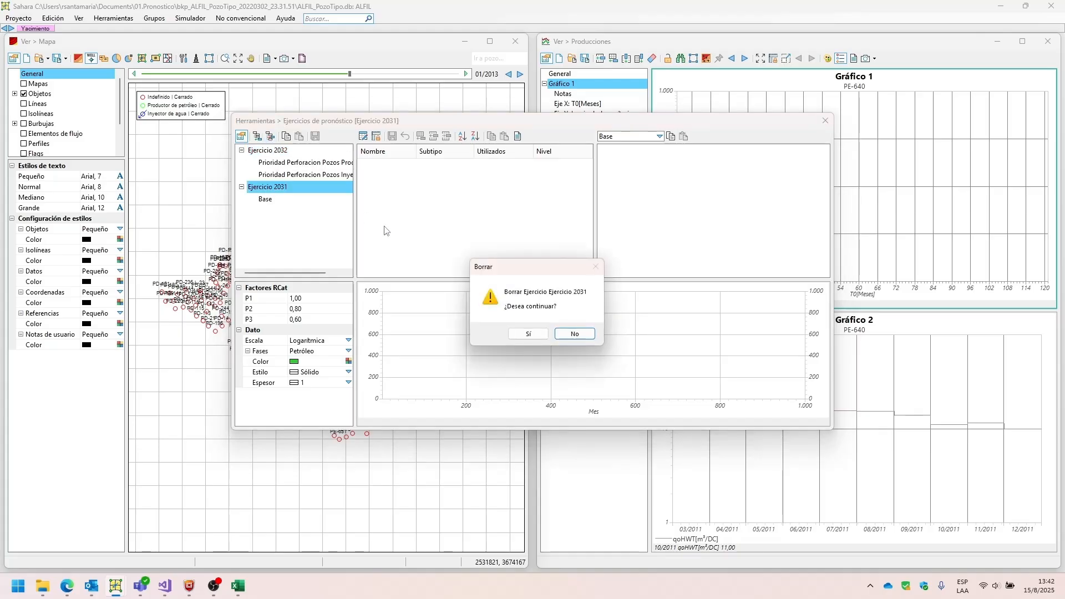
left_click(534, 334)
left_click(273, 182)
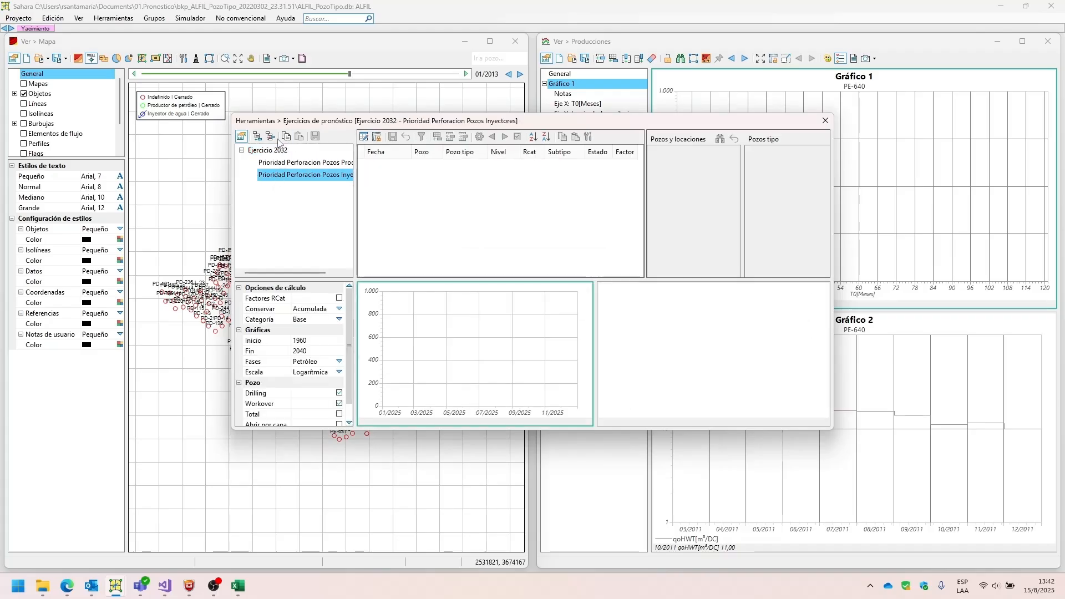
left_click(270, 136)
left_click(542, 335)
Review Ejercicio 2032 with its producers alternative and close the forecast exercises tool.
left_click(281, 151)
left_click(280, 165)
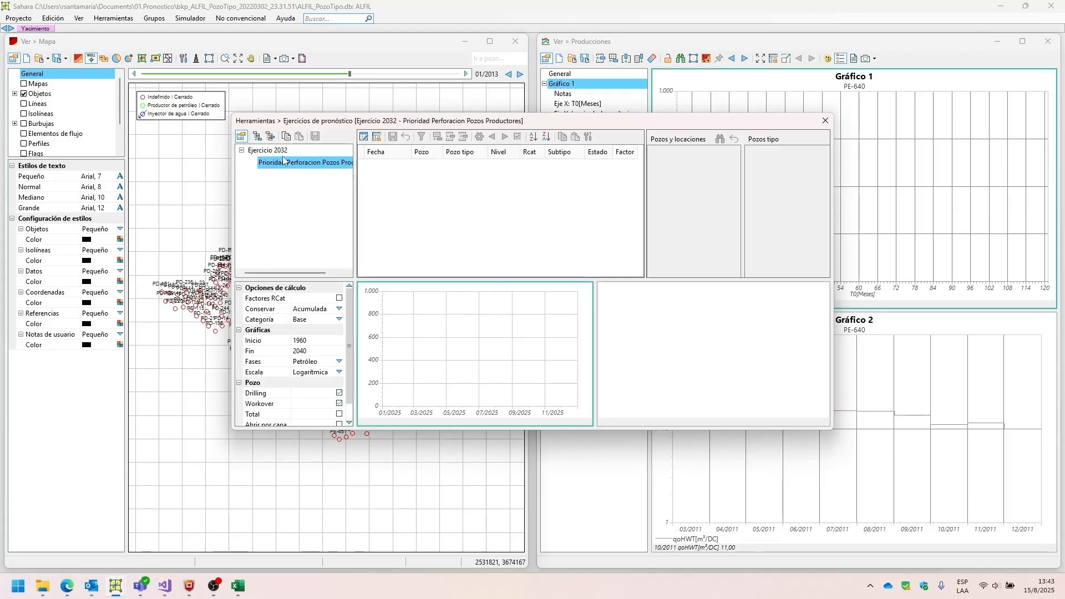
left_click(270, 151)
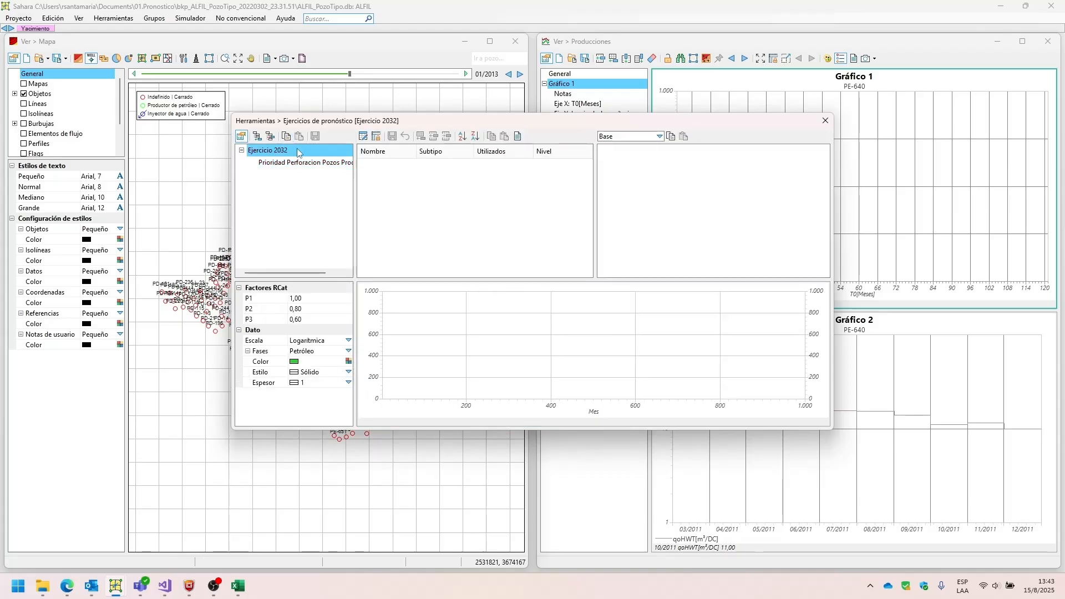
left_click(825, 122)
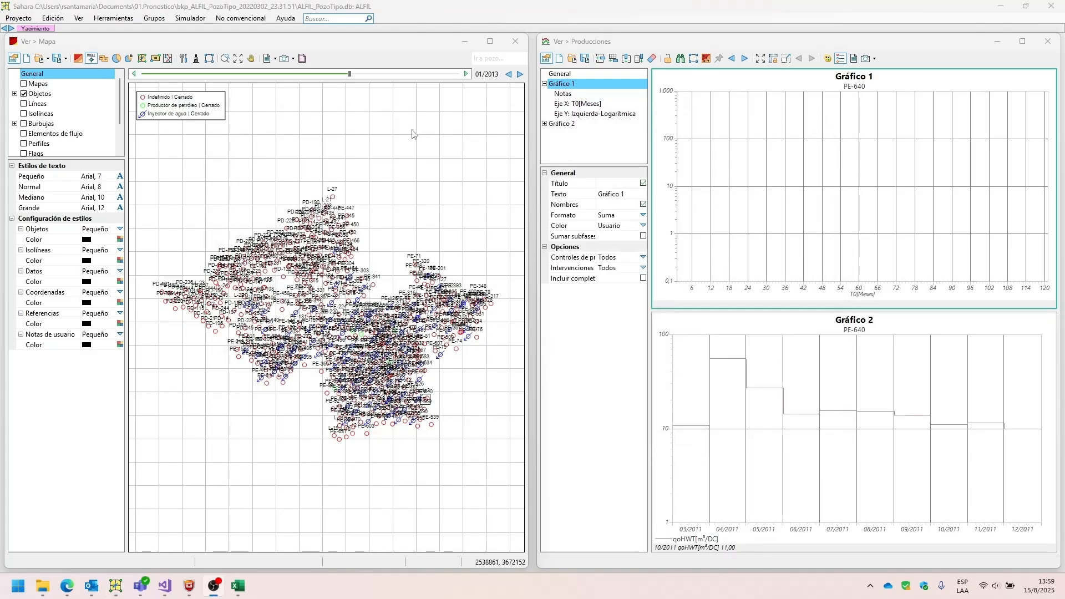
Start the forecast exercise import of Pozos tipo y atributos and load the file Ejercicio 2032_parametros.txt.
left_click(19, 18)
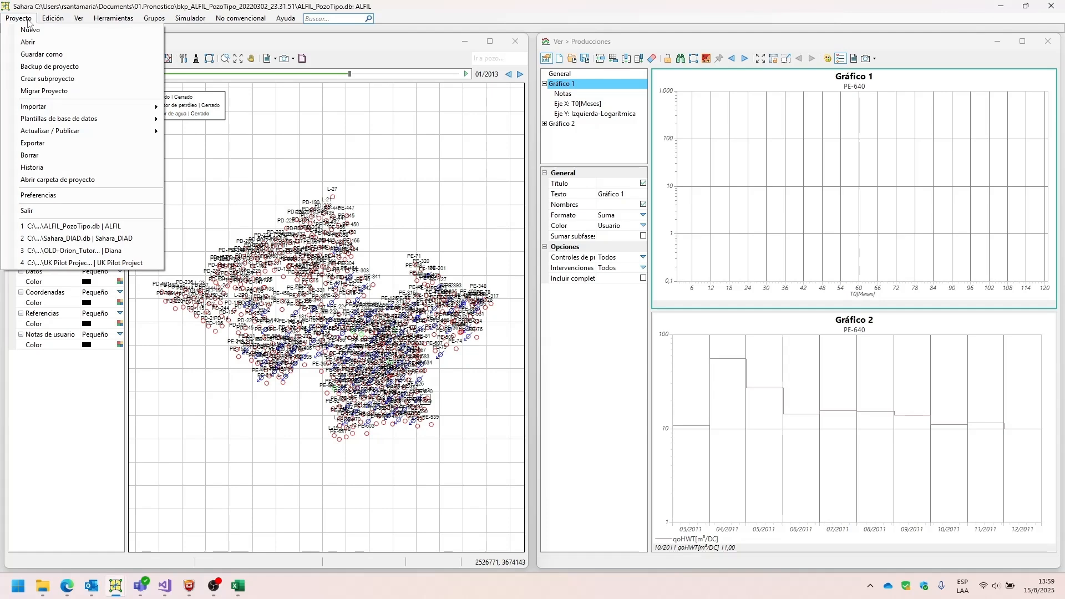
mouse_move(91, 110)
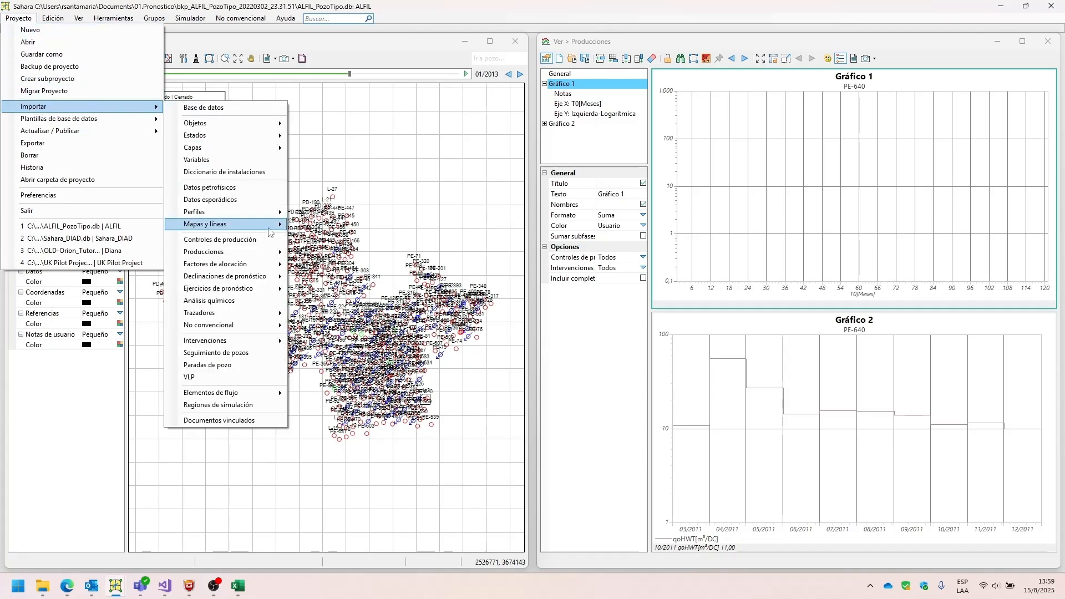
mouse_move(259, 284)
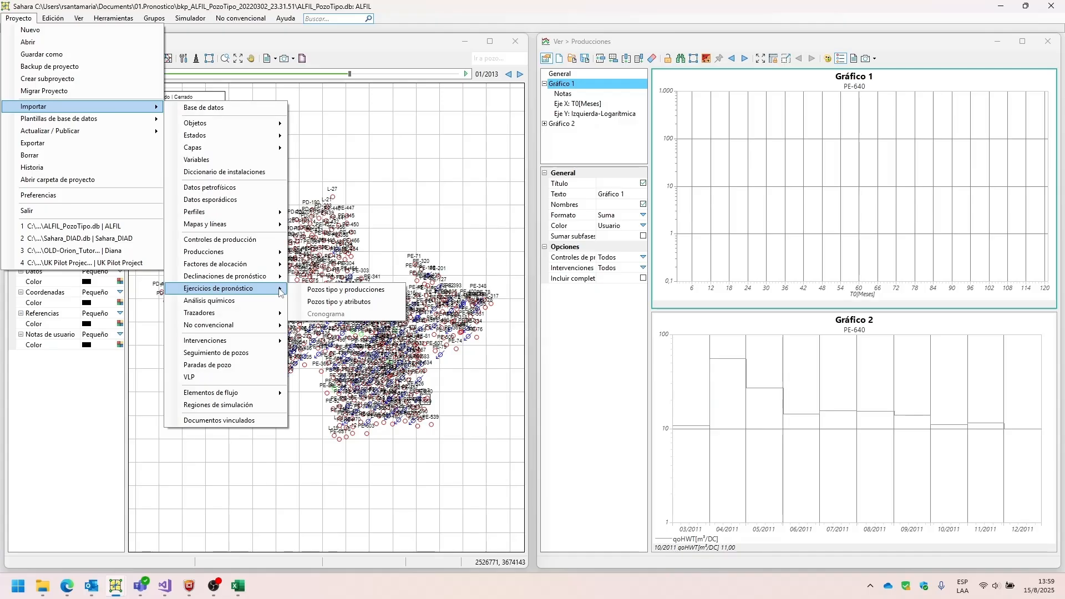
left_click(320, 303)
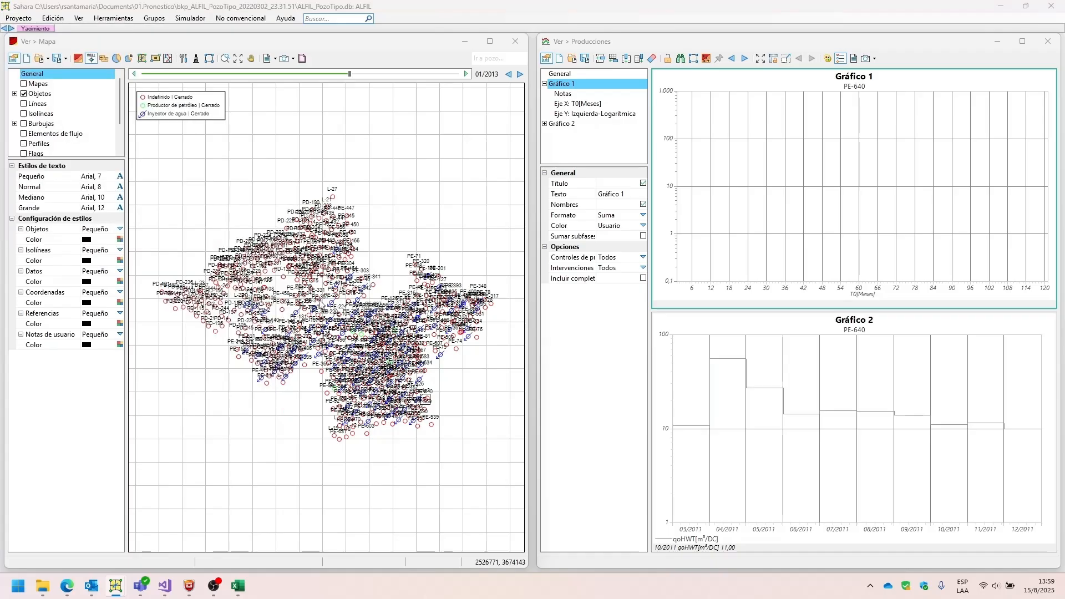
double_click(141, 132)
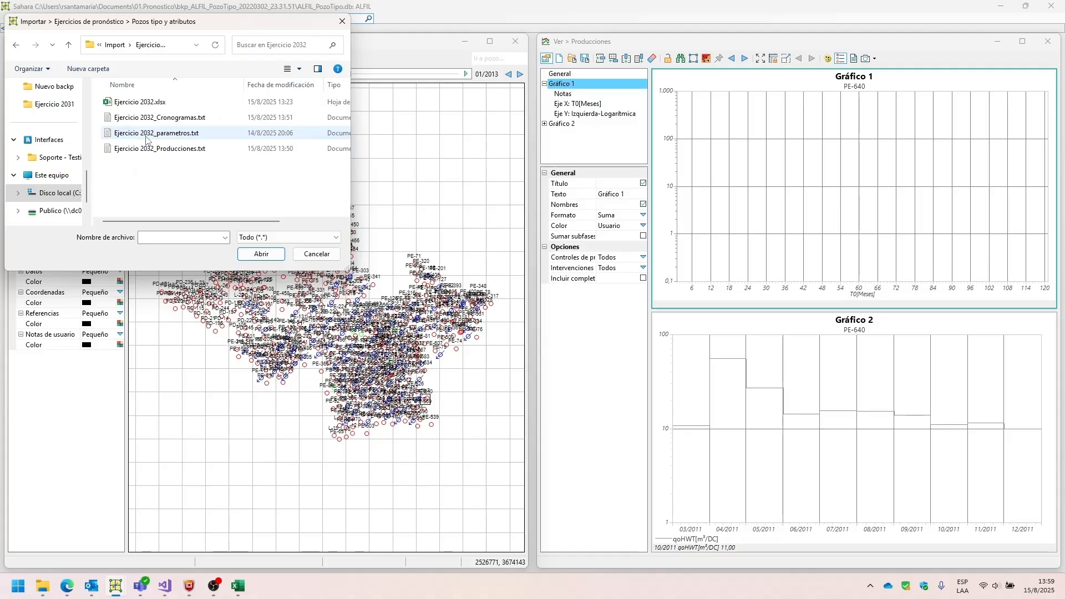
left_click(147, 136)
double_click(148, 137)
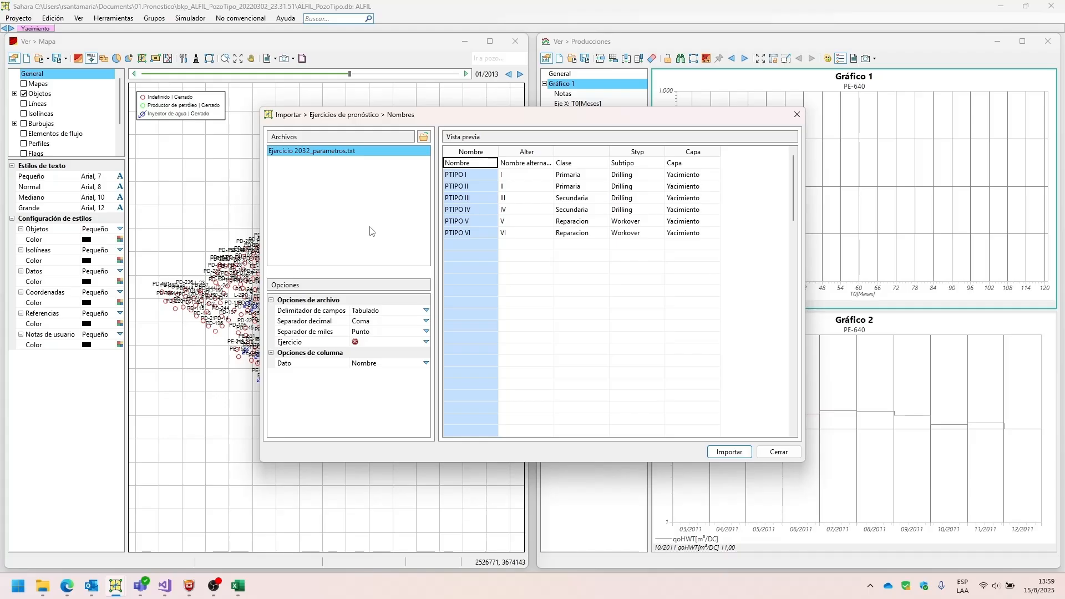
Review the file's field delimiter and decimal and thousands separators, and assign the import to Ejercicio 2032.
left_click(314, 312)
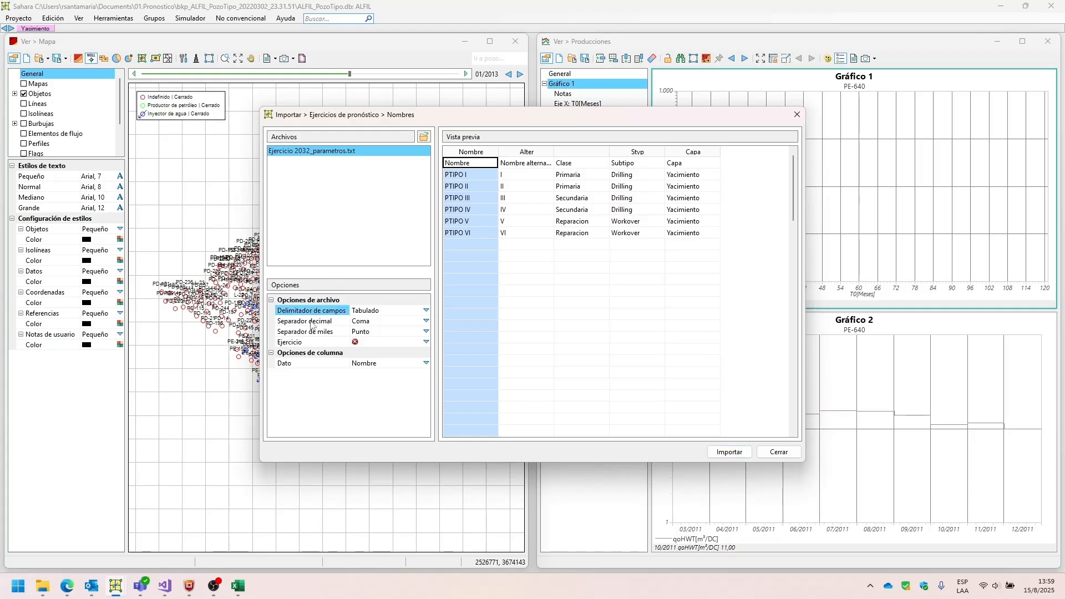
left_click(312, 322)
left_click(307, 332)
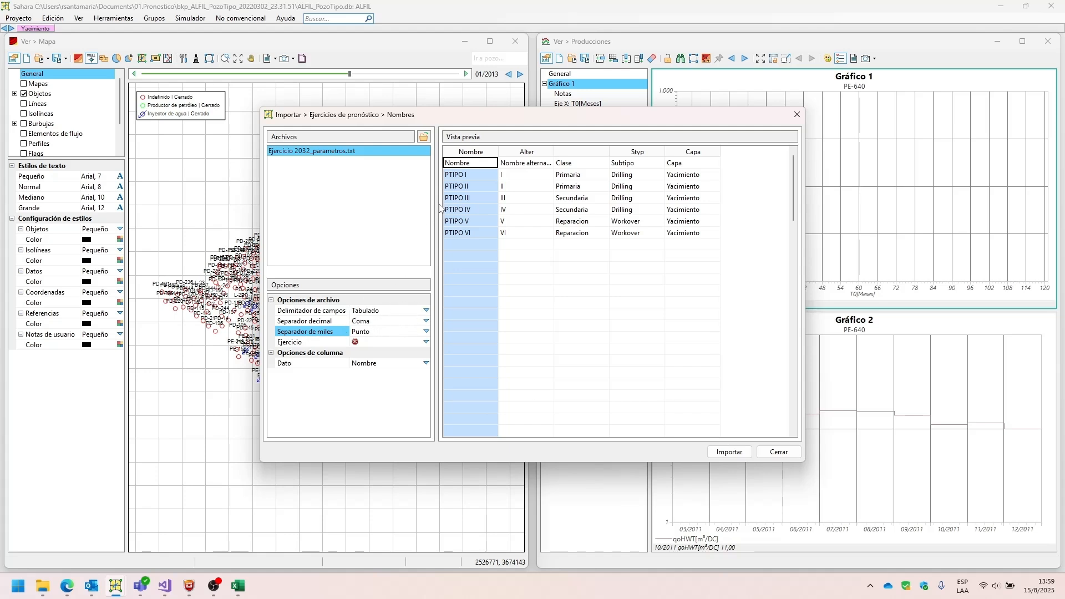
left_click(426, 342)
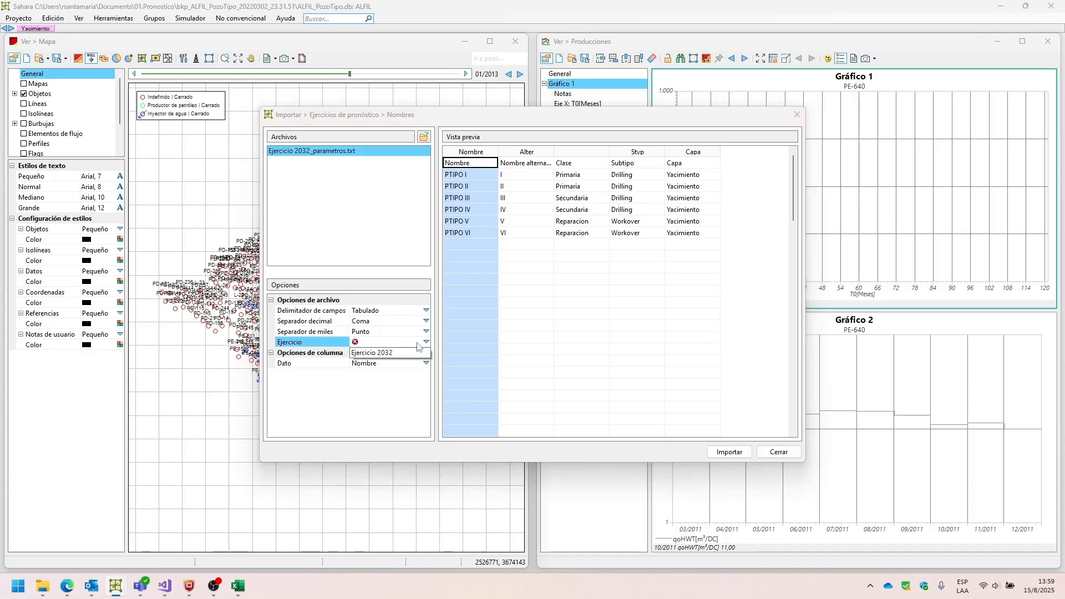
left_click(403, 352)
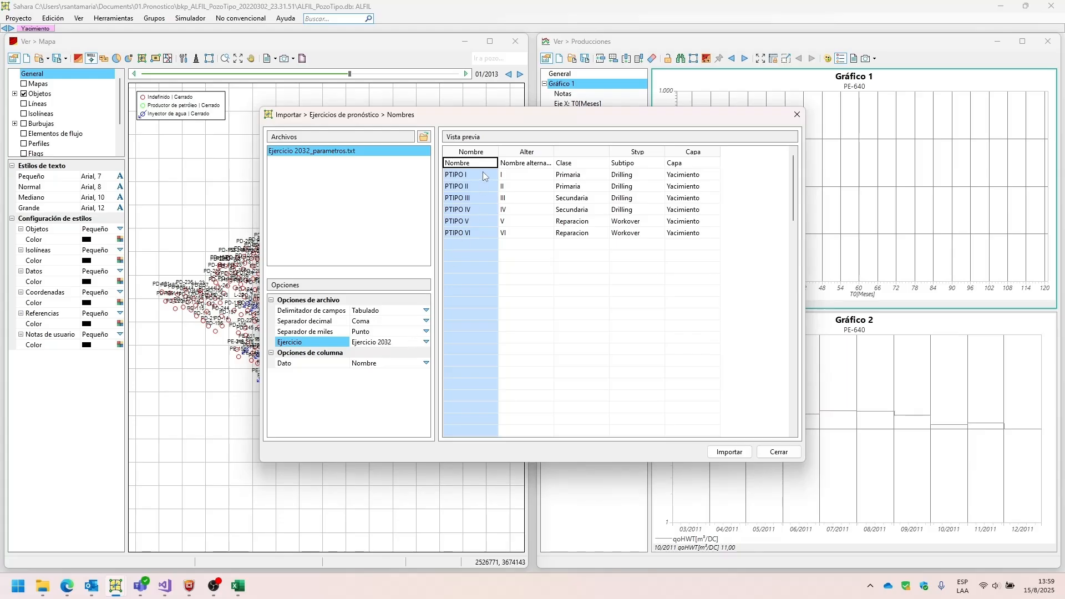
Check the data type assigned to the name, alternative name, class, subtype and layer columns of the parameters file.
left_click(505, 165)
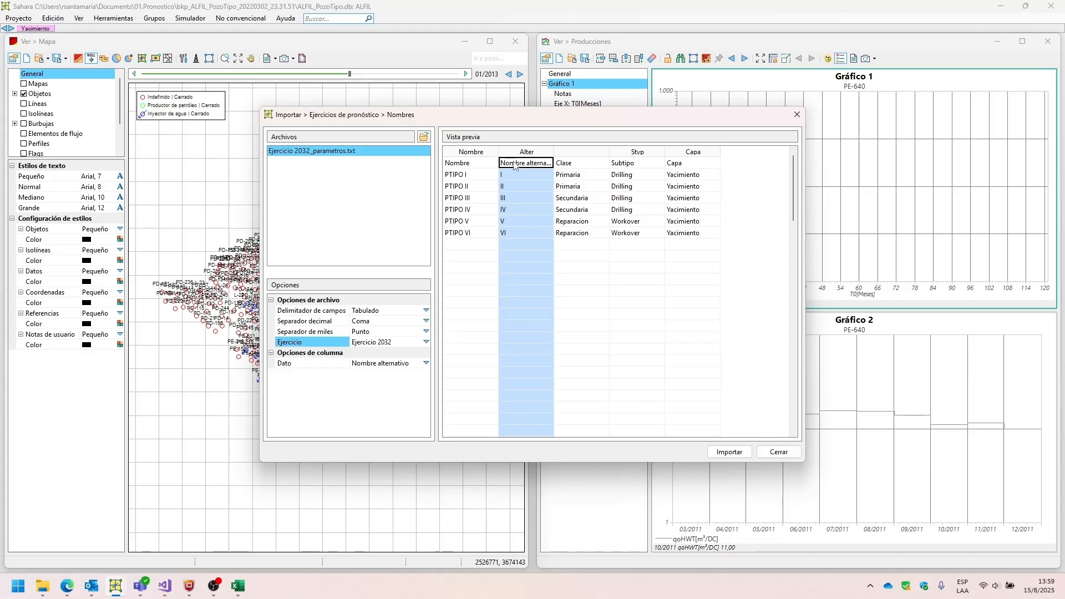
left_click(570, 170)
left_click(624, 173)
left_click(674, 176)
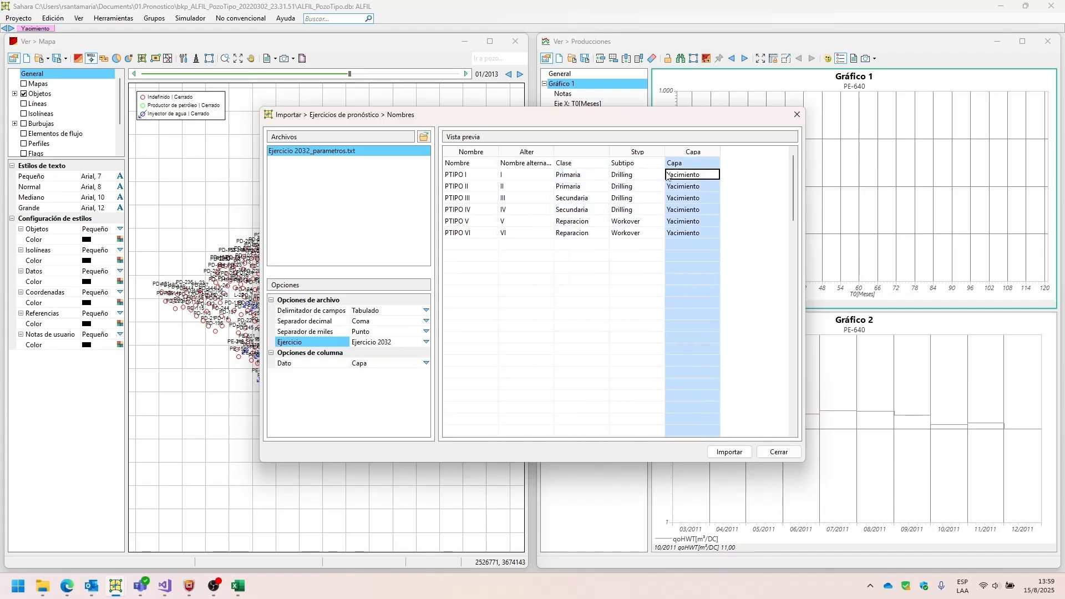
left_click(582, 176)
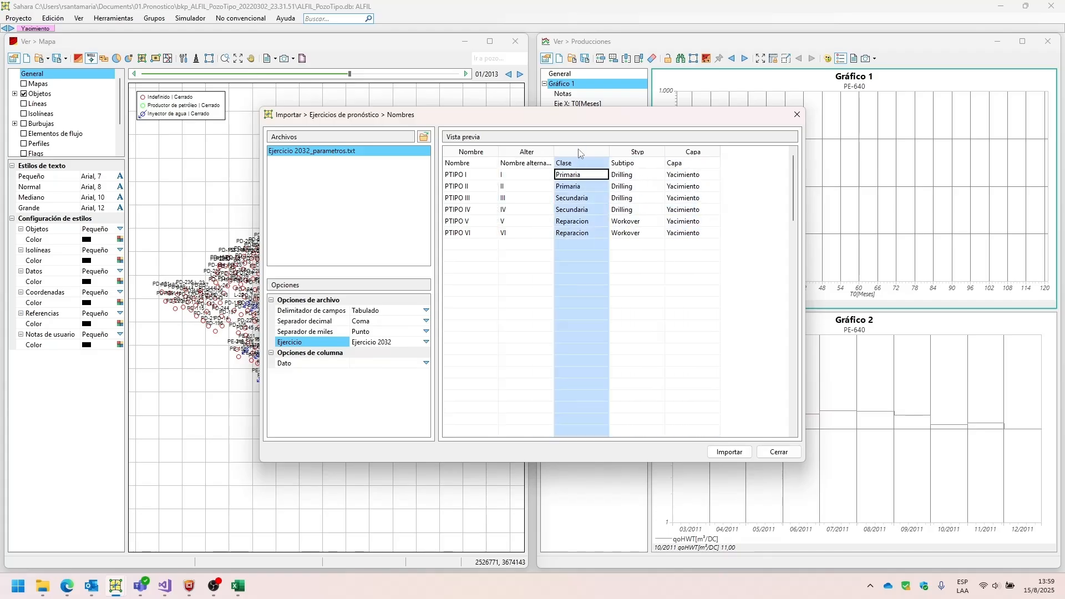
left_click(582, 163)
left_click(552, 178)
left_click(484, 175)
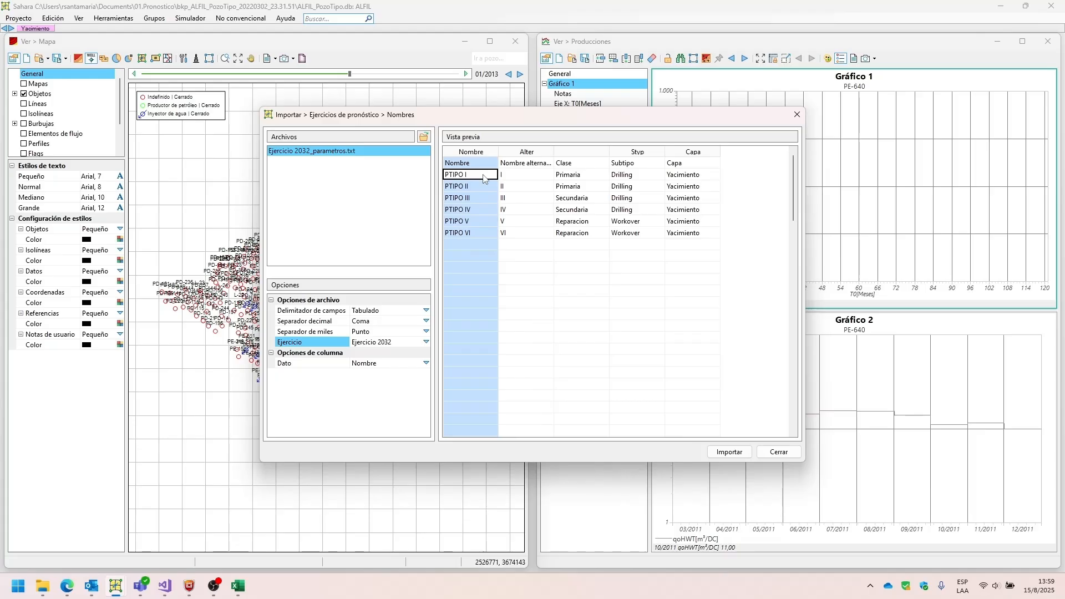
left_click(479, 164)
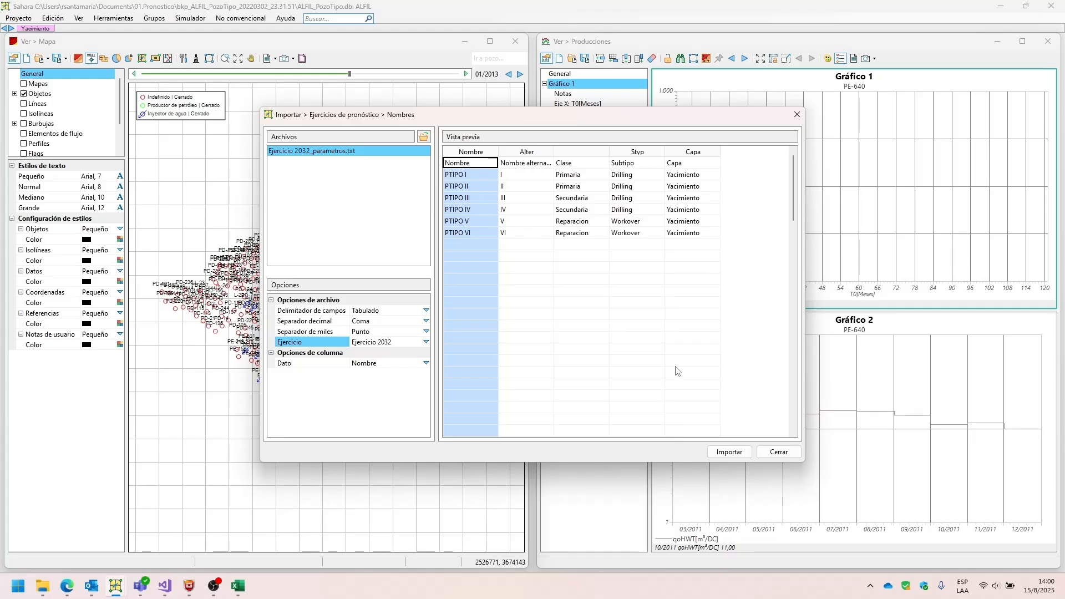
Import the type wells and their attributes into Ejercicio 2032 and close the import dialog.
left_click(719, 454)
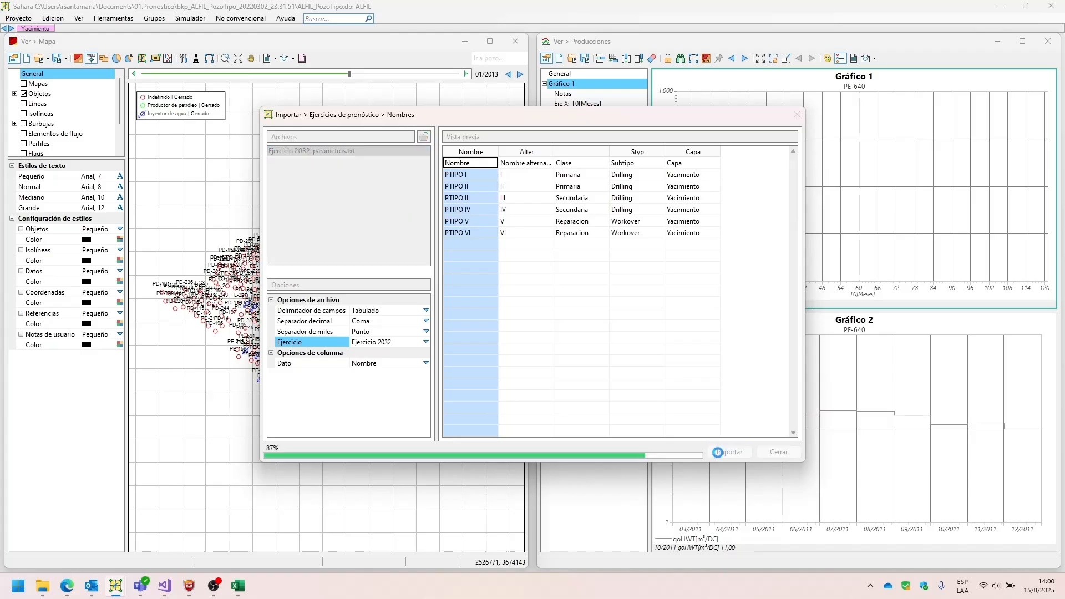
left_click(613, 302)
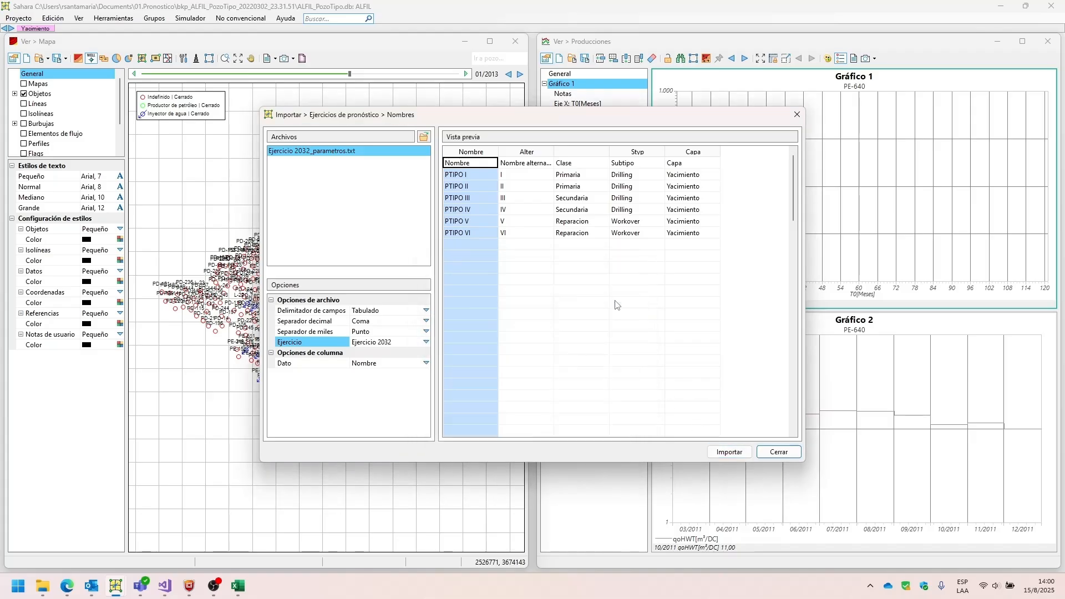
left_click(797, 115)
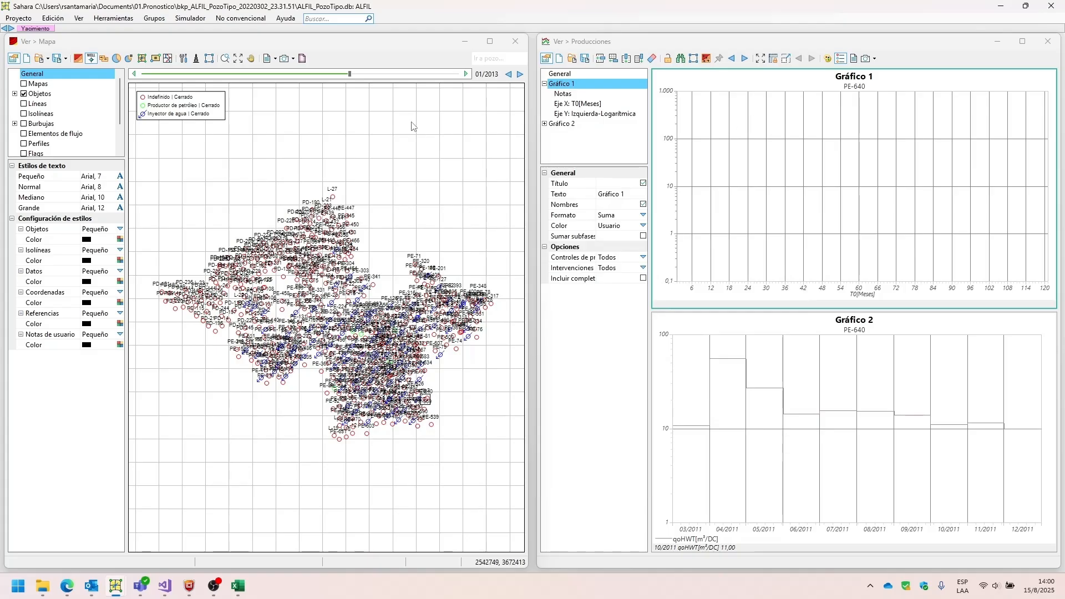
Start the forecast exercise import of Pozos tipo y producciones and load Ejercicio 2032_Producciones.txt from the Ejercicio 2032 folder.
left_click(18, 18)
mouse_move(110, 111)
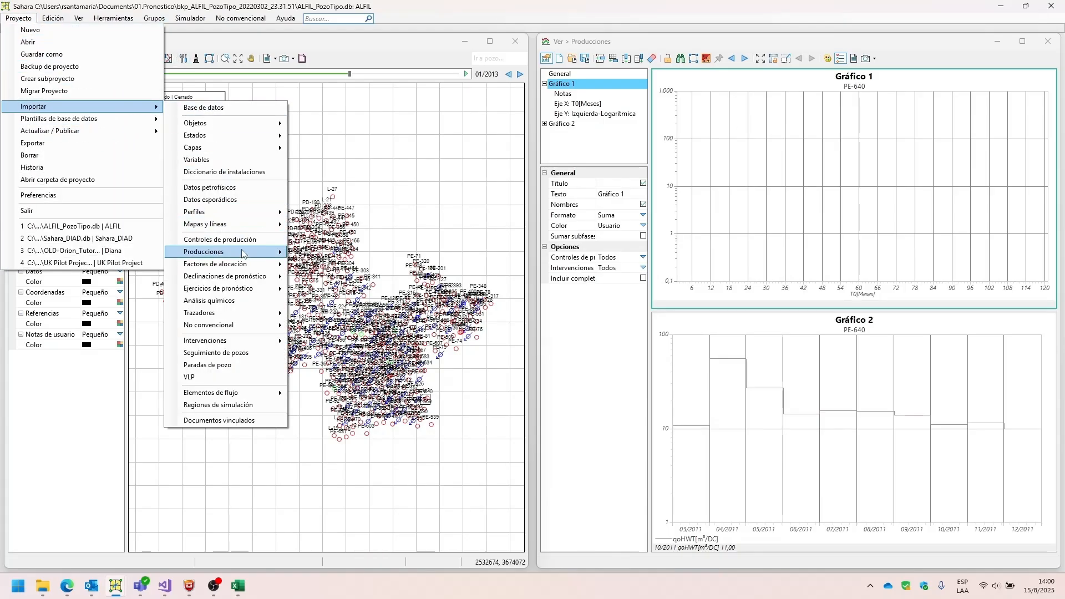
mouse_move(250, 290)
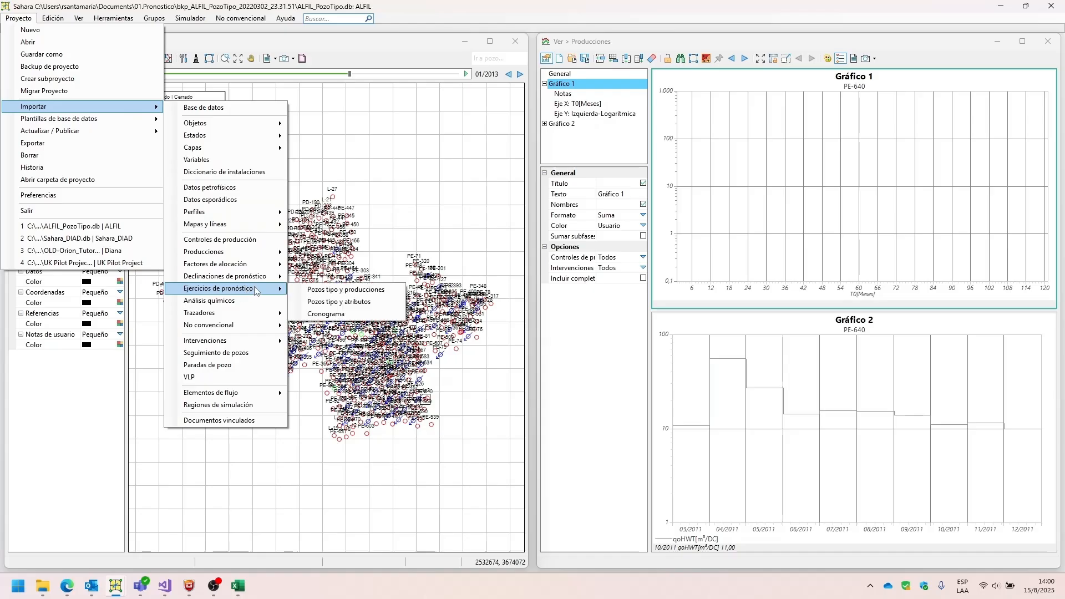
left_click(322, 291)
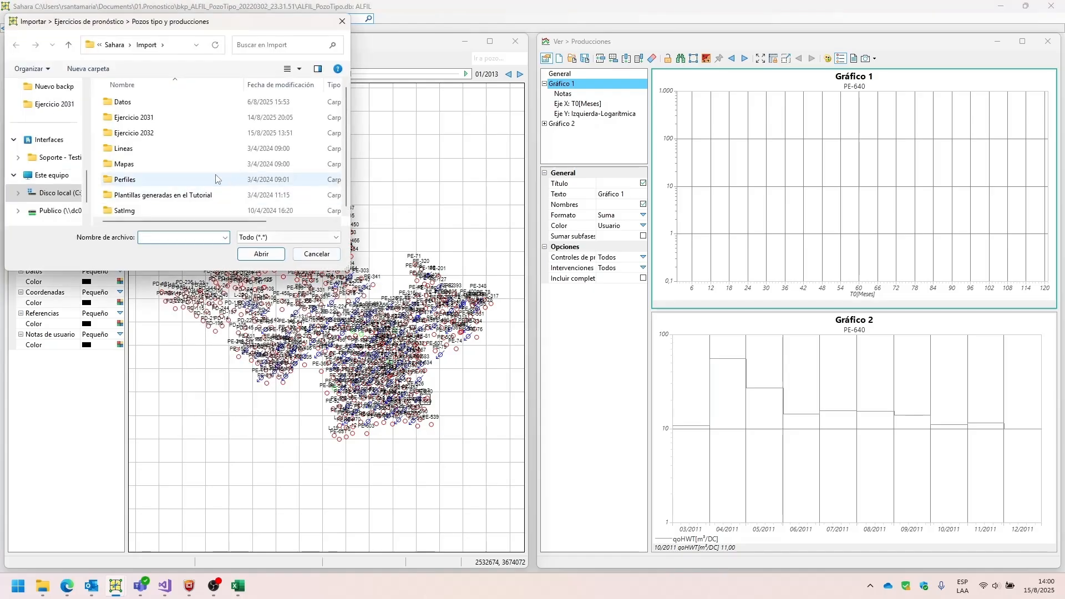
double_click(128, 133)
double_click(143, 148)
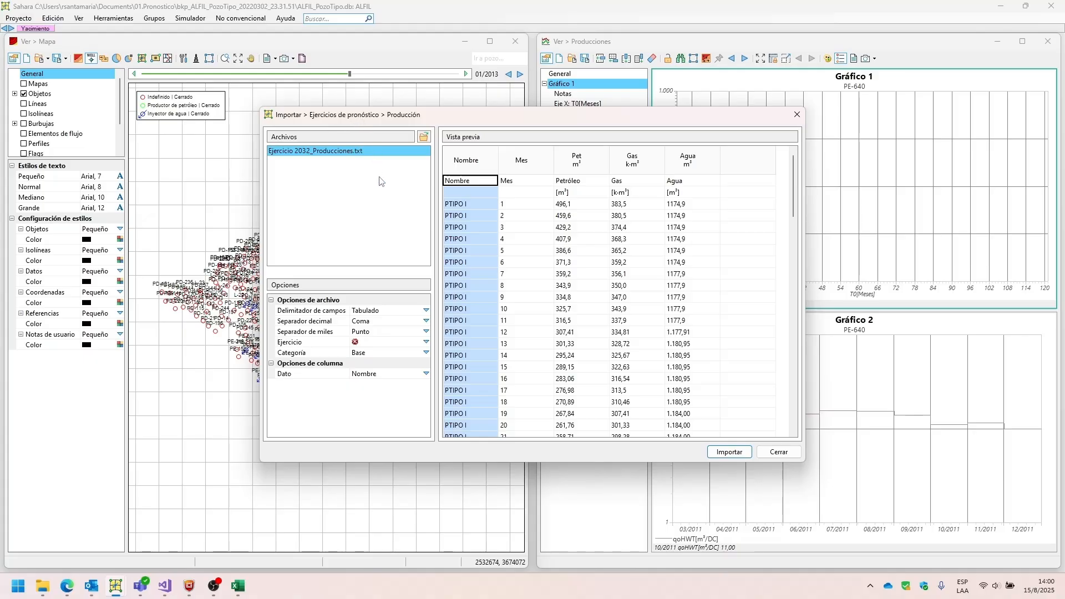
Examine the name, month, oil, gas and water columns of the productions file and its monthly rows.
left_click(463, 161)
left_click(513, 157)
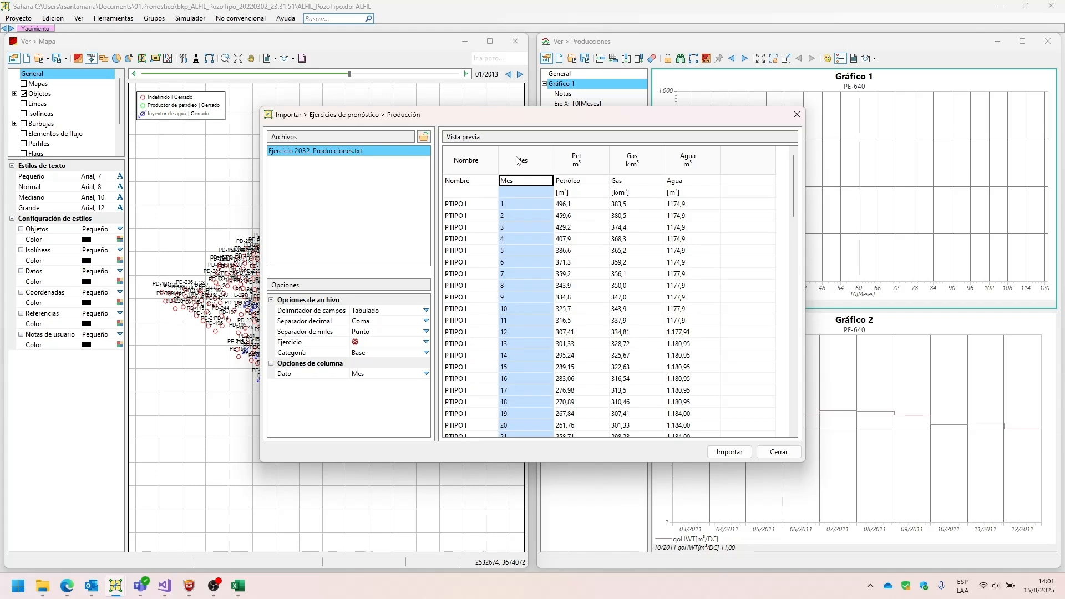
left_click(484, 209)
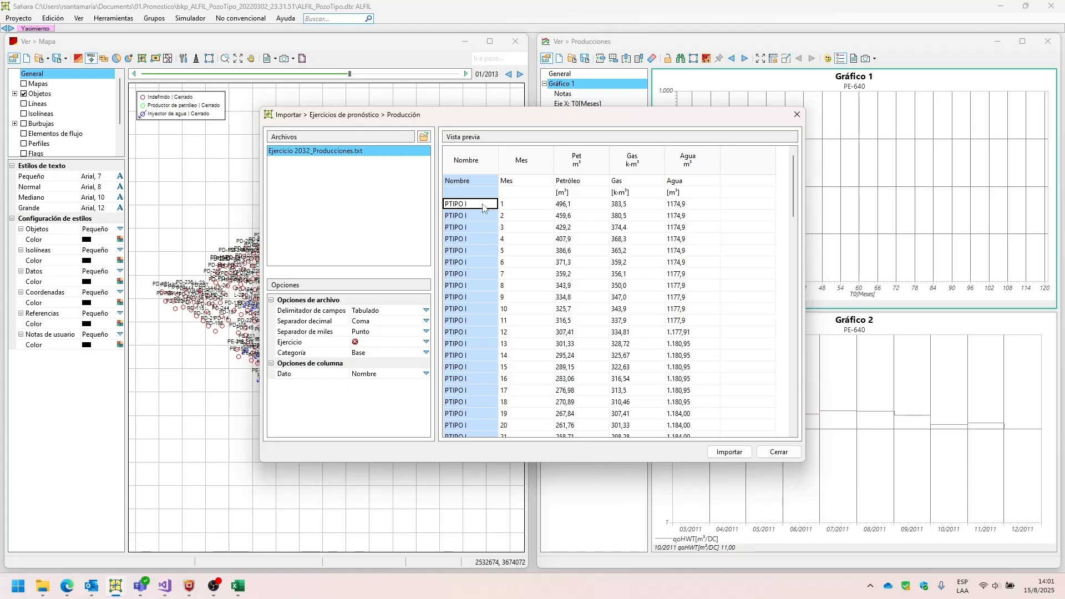
left_click(537, 202)
left_click(564, 206)
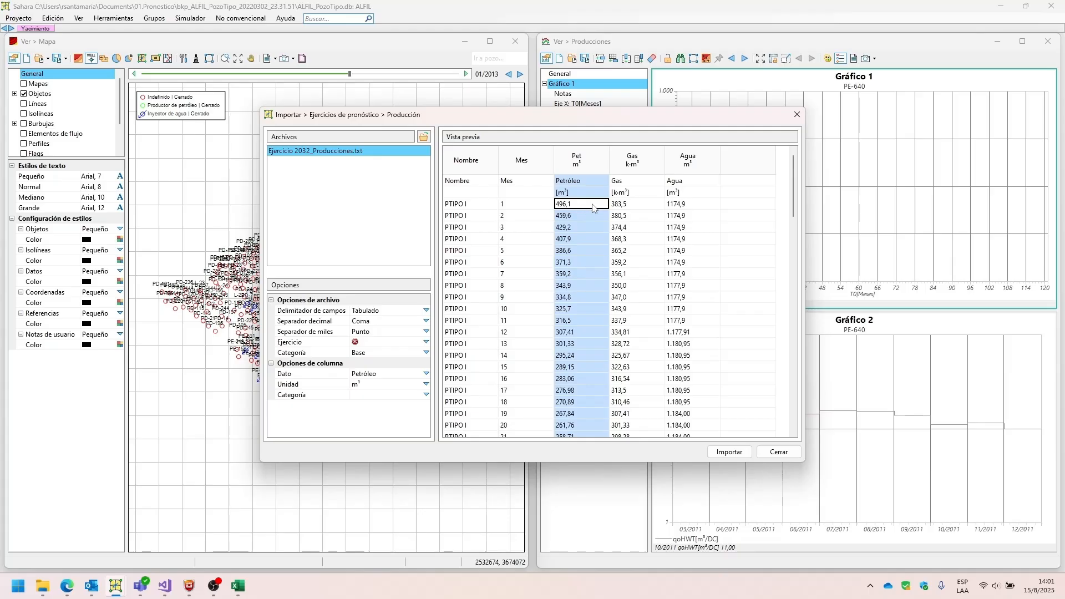
left_click(619, 207)
left_click(684, 210)
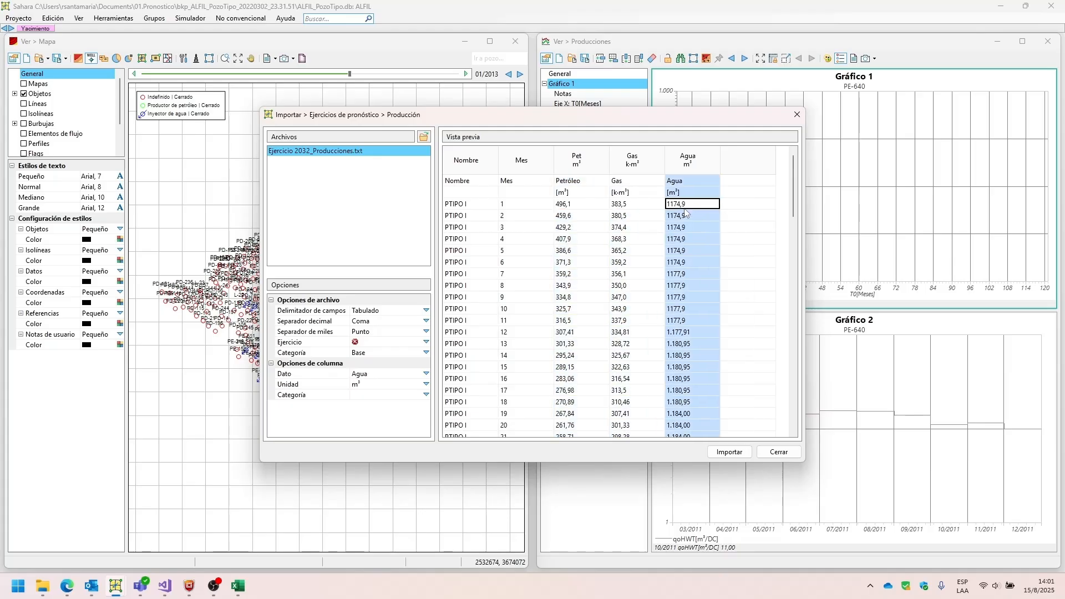
scroll(518, 216, "down", 15)
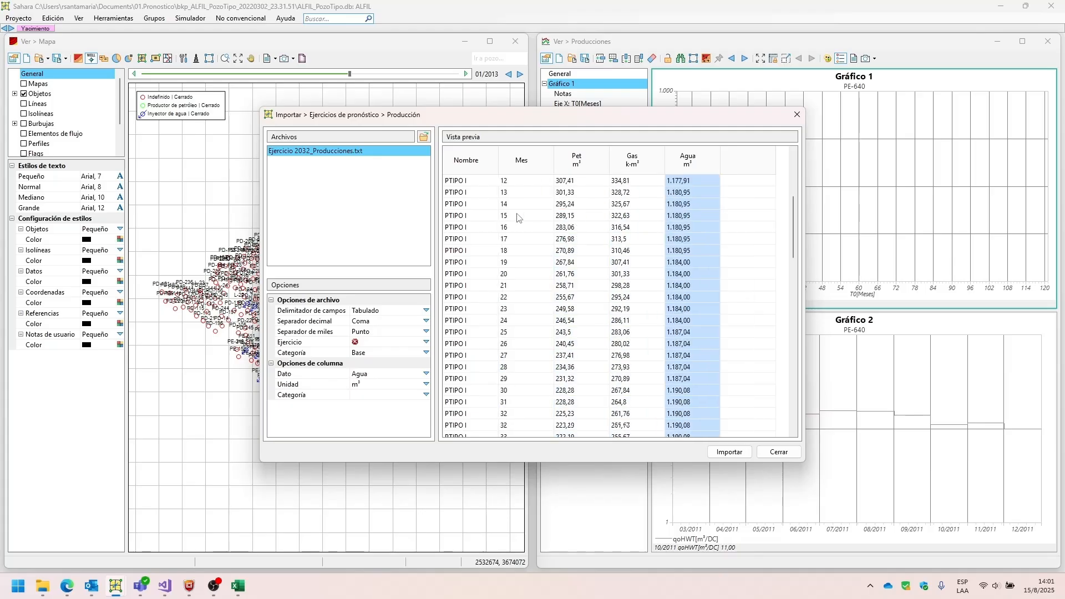
scroll(519, 216, "up", 15)
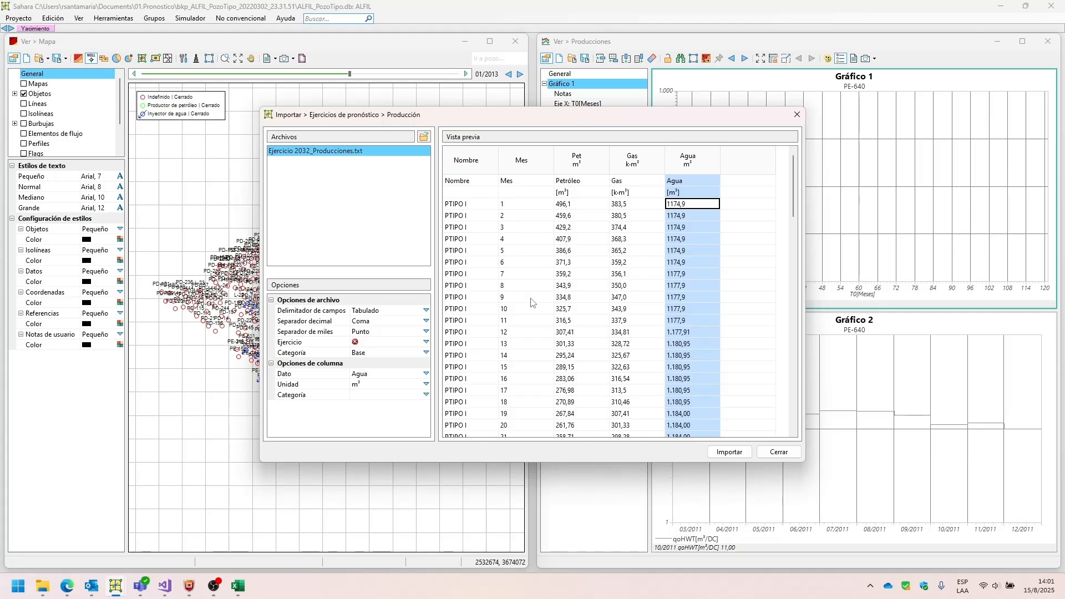
Check the sequence of values in the Mes column and the data type and unit assigned to each production column.
left_click(475, 215)
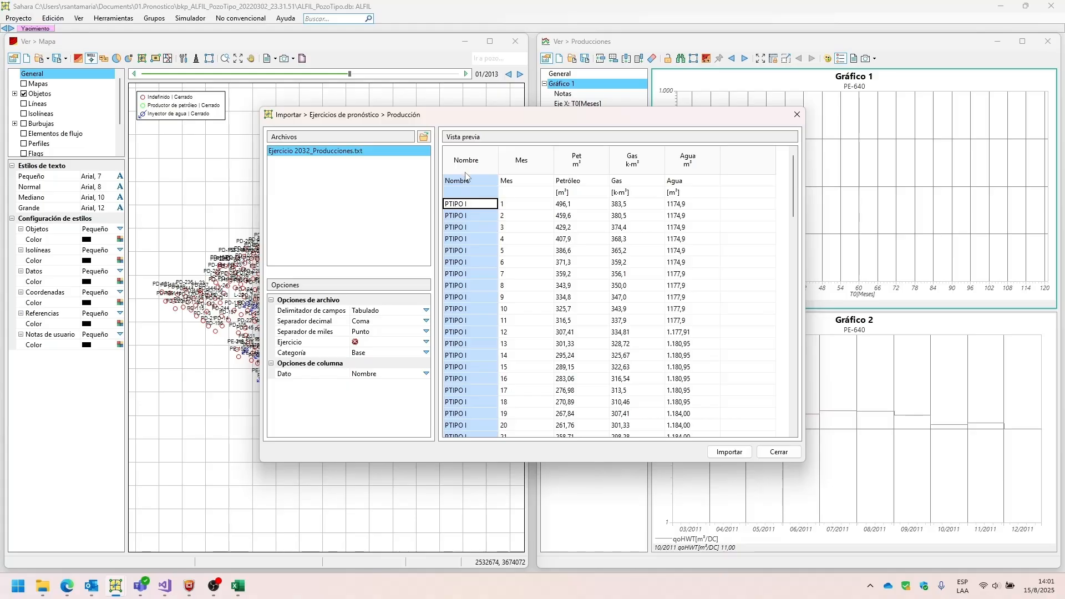
left_click(511, 203)
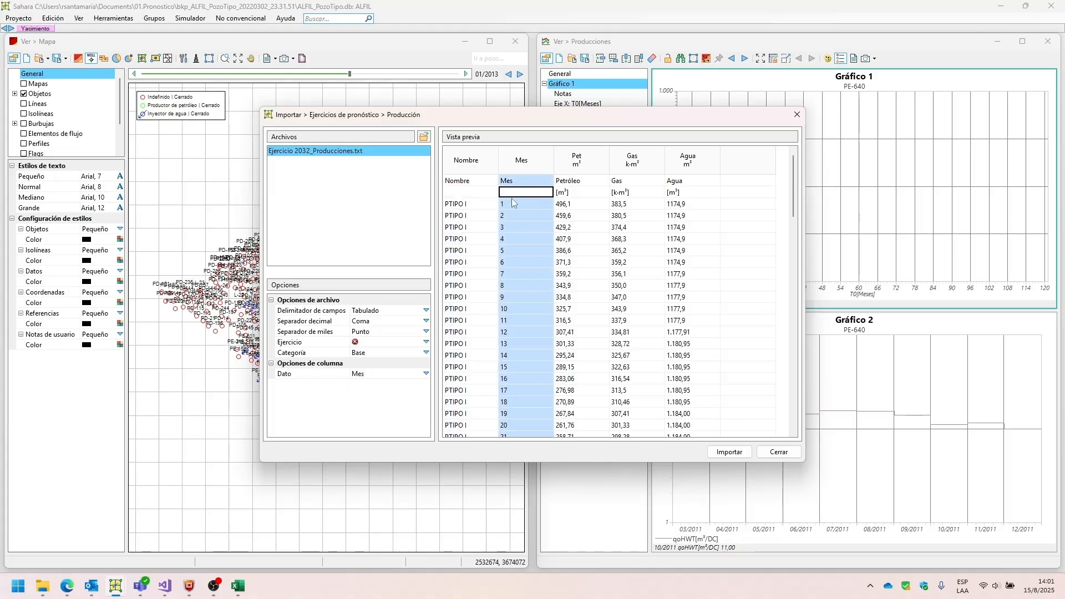
key("Down")
key("Down")
key("Down")
key("Down")
key("Down")
key("Down")
key("Down")
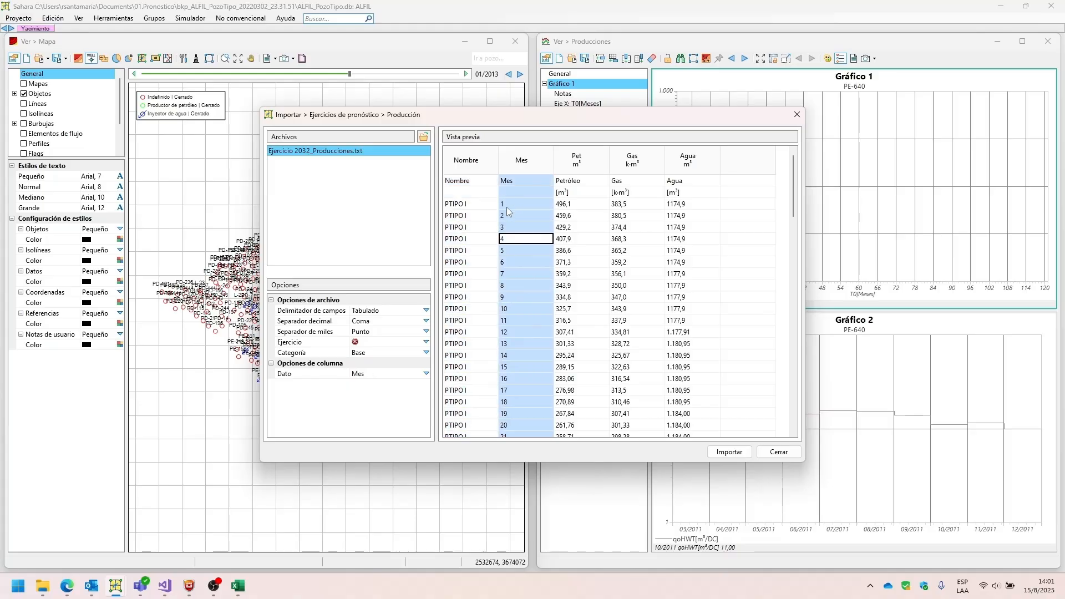
key("Up")
key("Up")
key("Up")
key("Up")
key("Up")
key("Up")
key("Up")
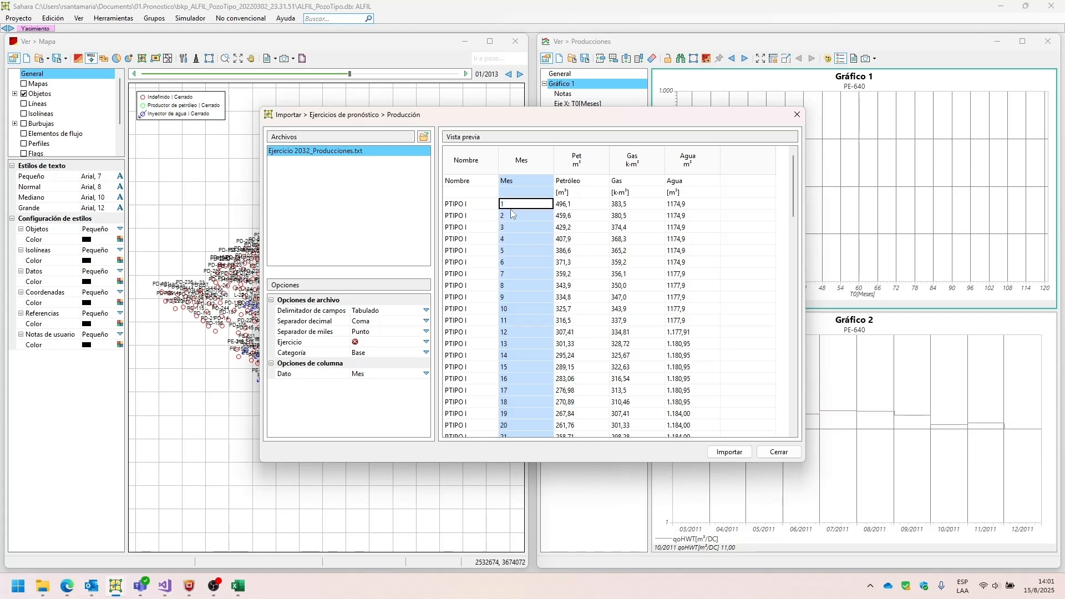
left_click(629, 206)
left_click(674, 203)
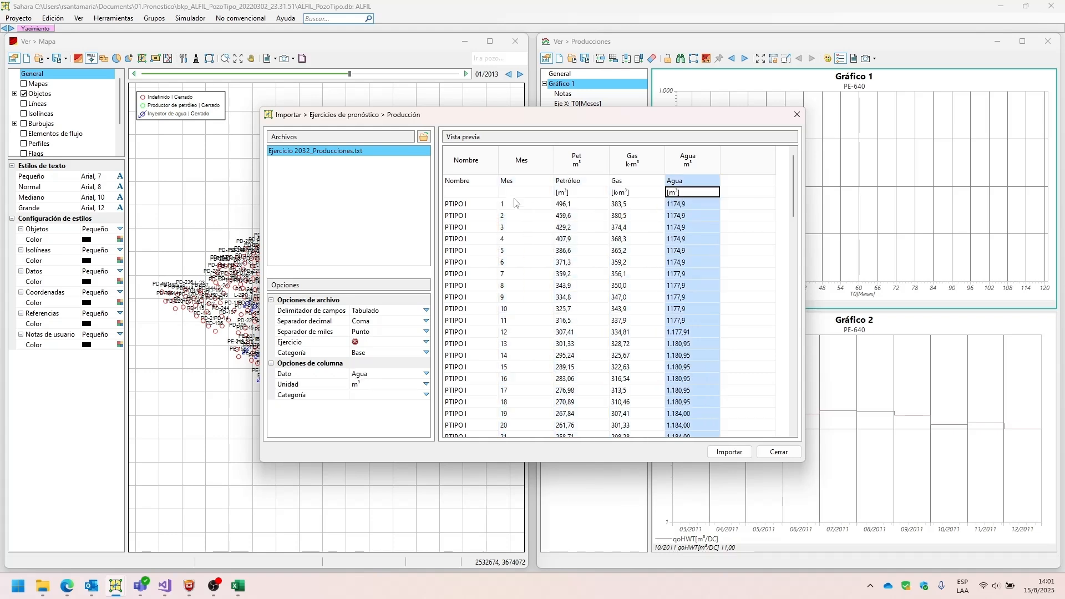
left_click(461, 204)
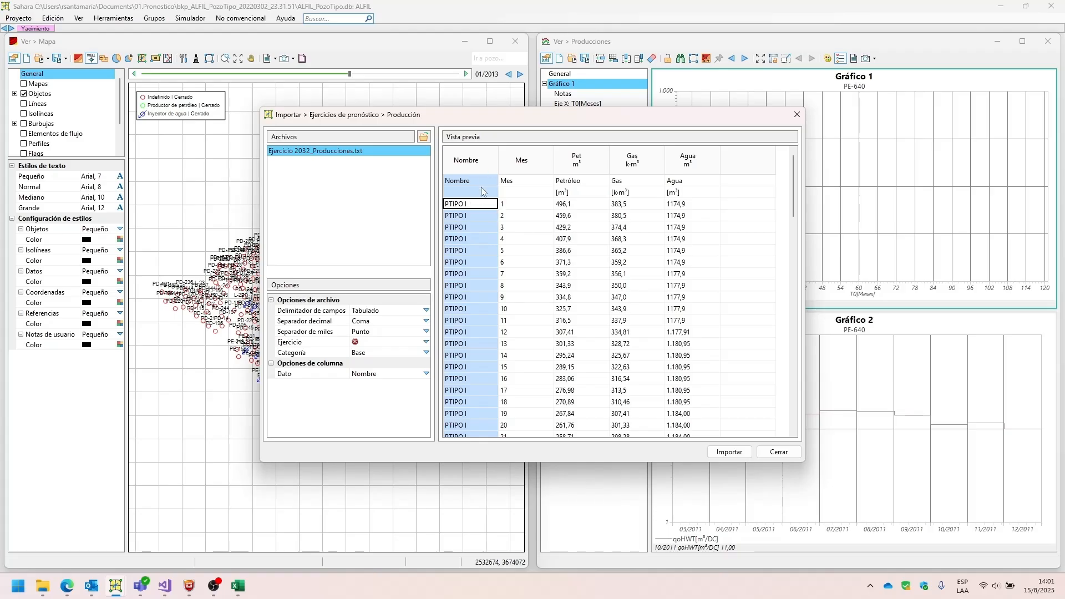
left_click(536, 181)
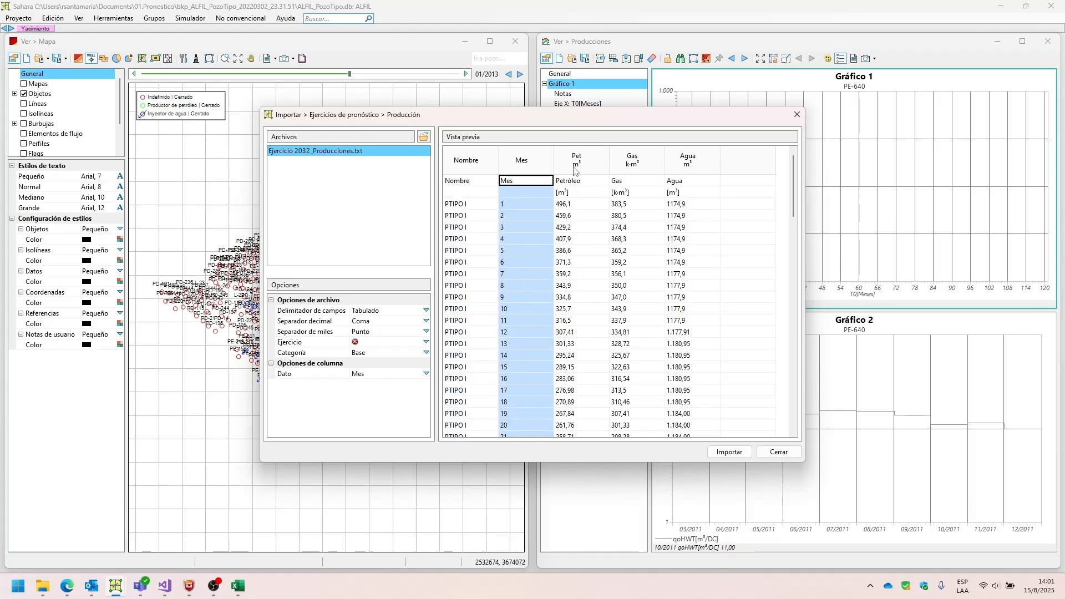
left_click(577, 184)
left_click(632, 184)
left_click(676, 185)
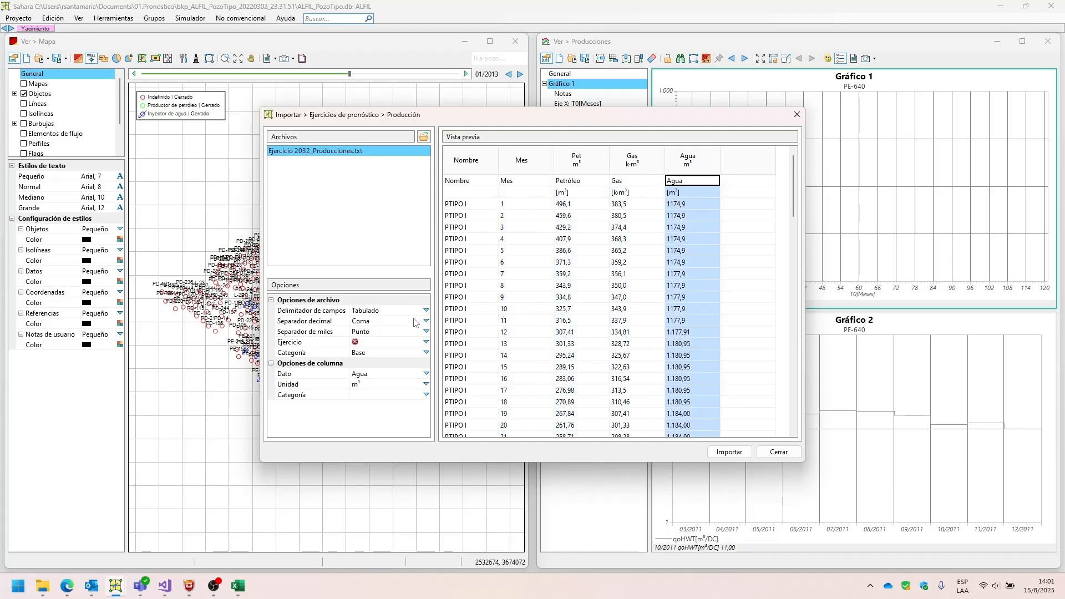
Assign the productions to Ejercicio 2032 with category Baja, and check the column options for Petróleo and Gas.
left_click(426, 341)
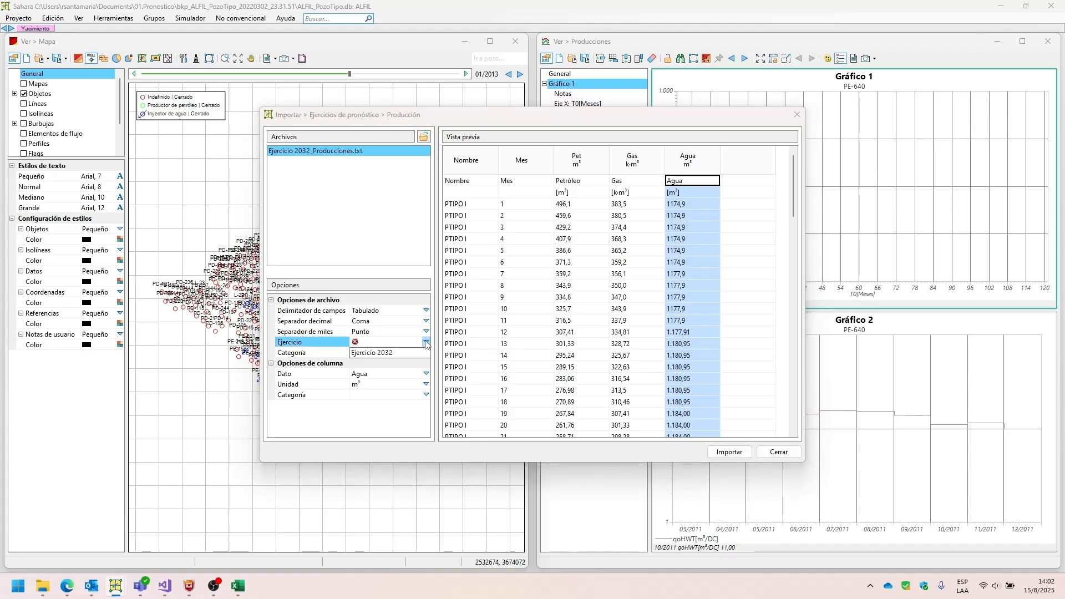
left_click(408, 352)
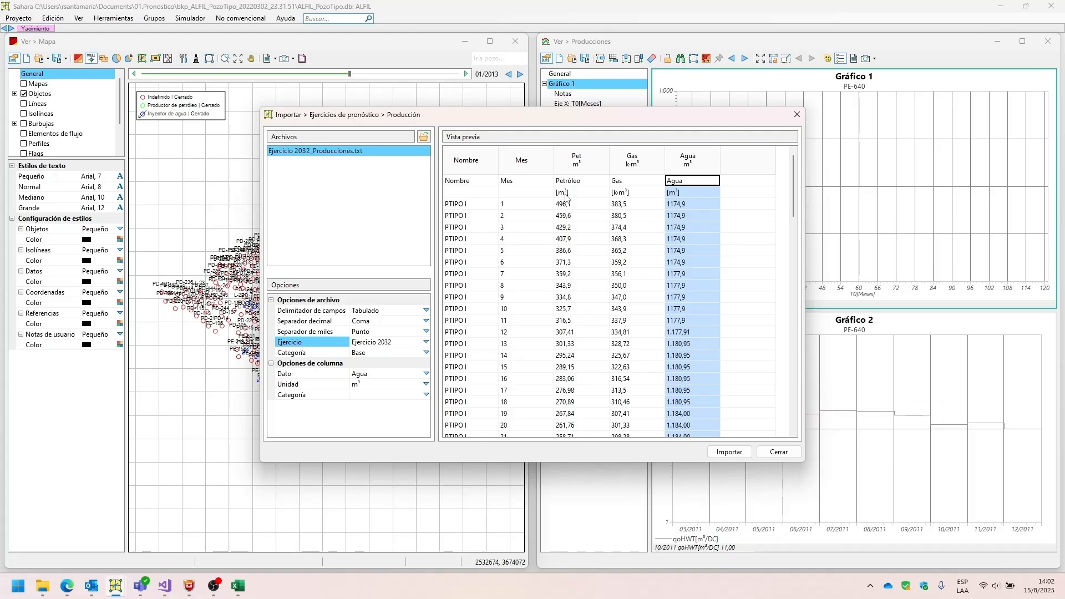
left_click(425, 352)
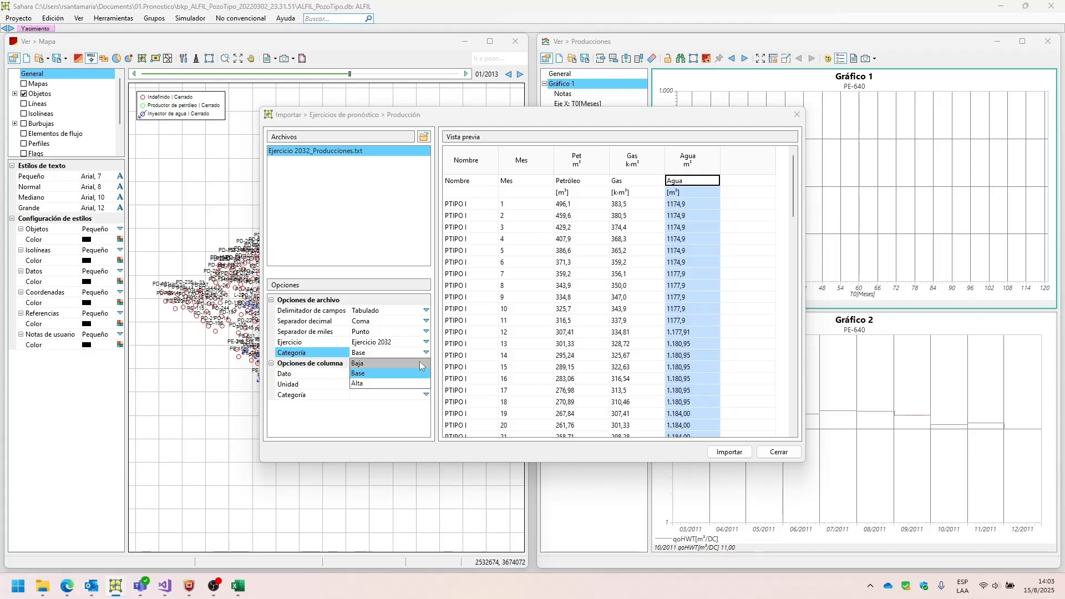
left_click(420, 365)
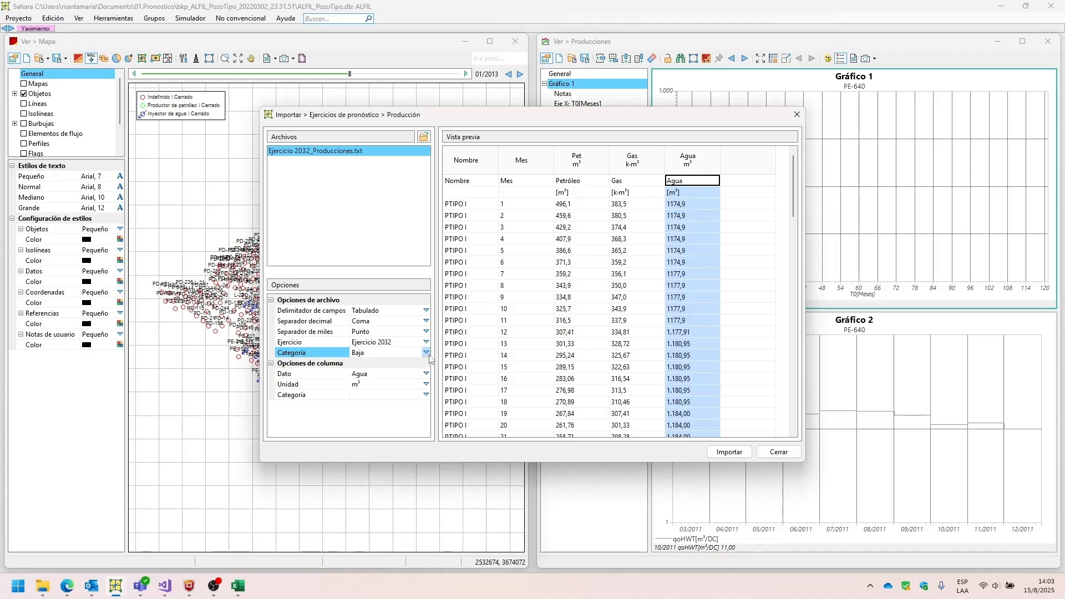
left_click(586, 163)
left_click(635, 167)
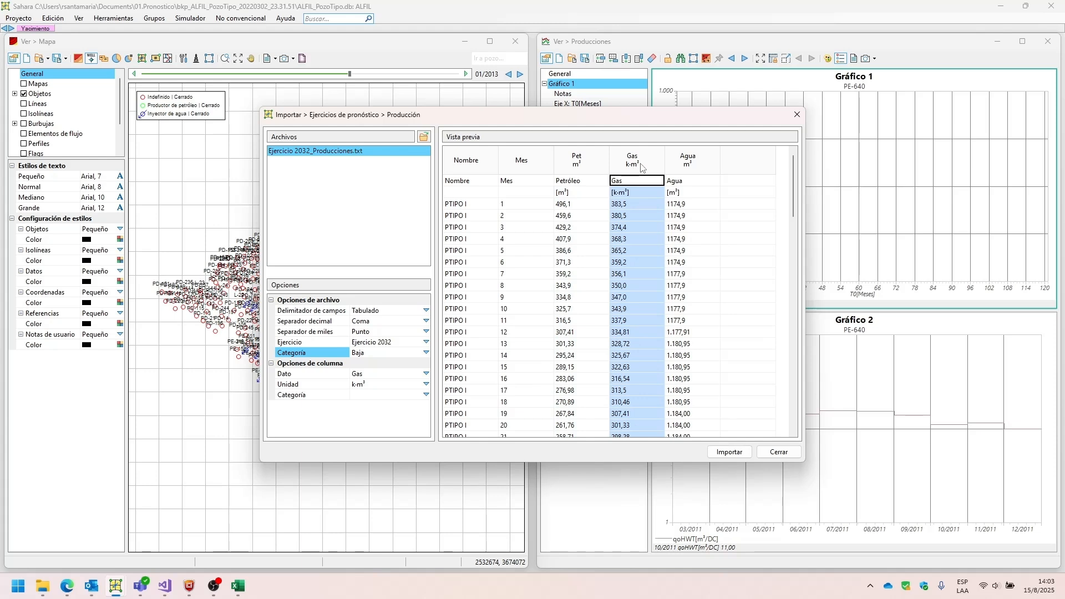
Check the options of the Agua column and set the category of the productions file to Base.
left_click(678, 164)
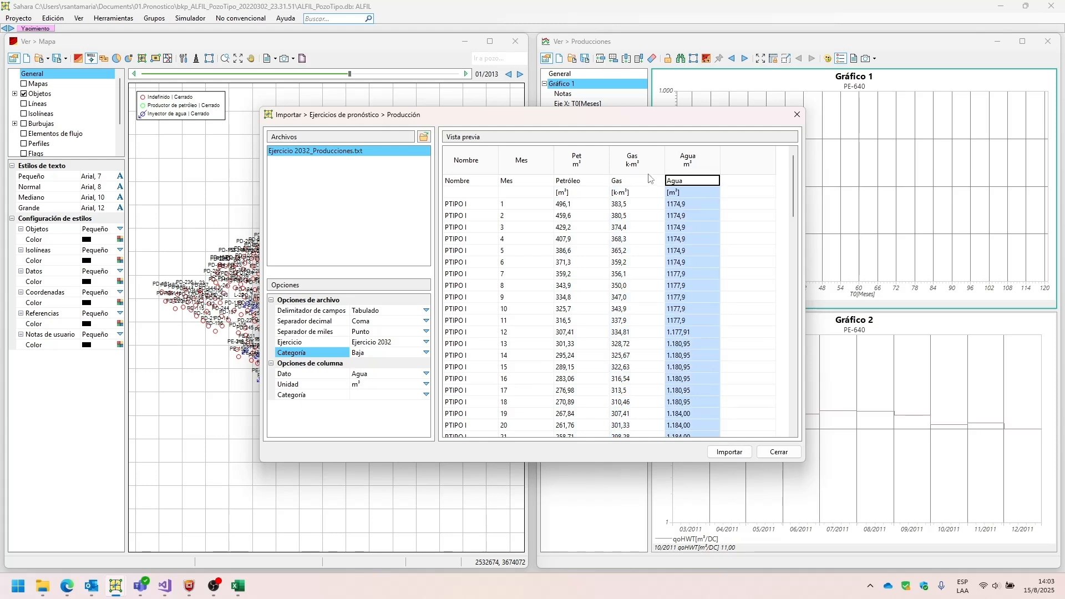
left_click(494, 204)
left_click(426, 353)
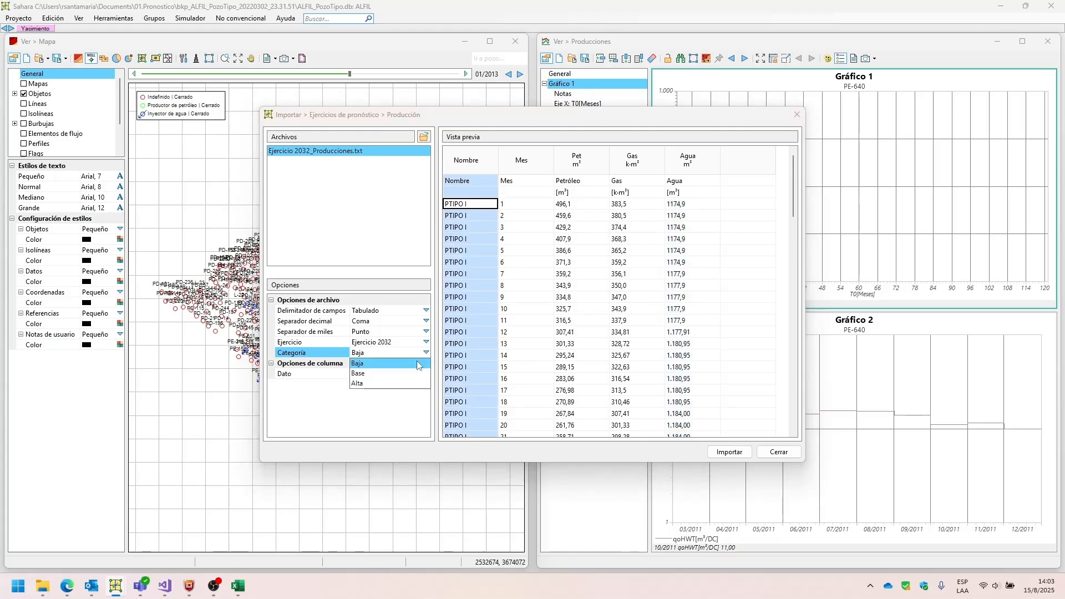
left_click(405, 371)
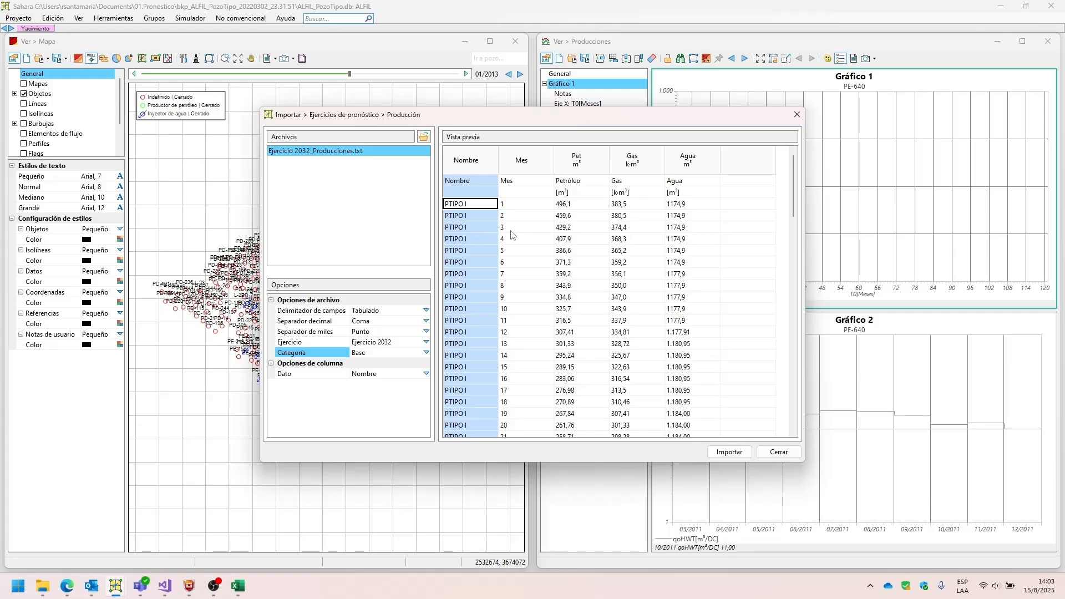
left_click(426, 354)
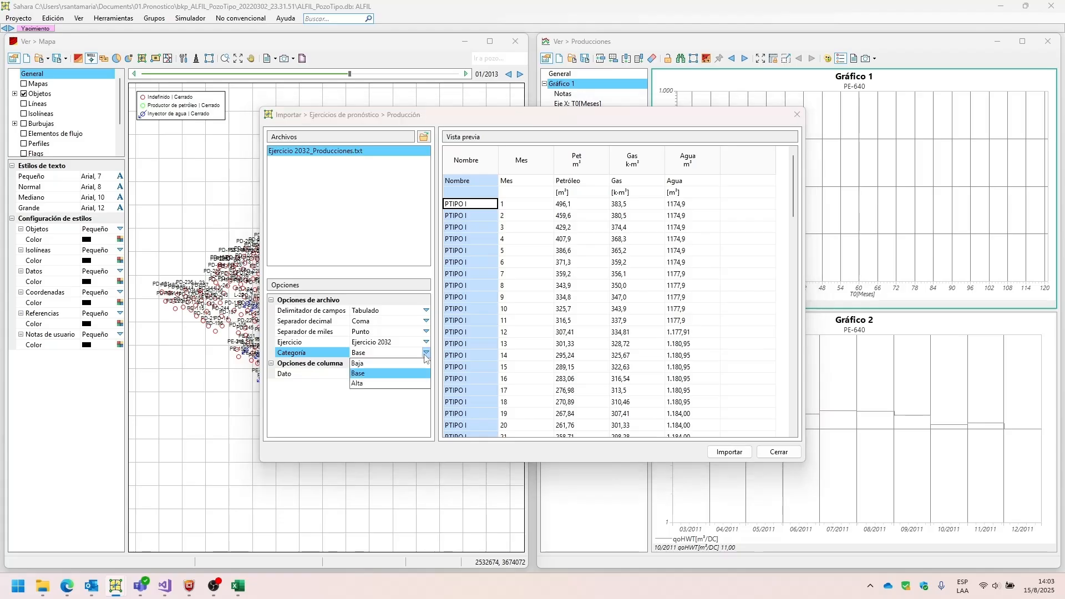
left_click(482, 305)
Review the data type and unit assigned to the Nombre, Mes, Petróleo, Gas and Agua columns.
left_click(507, 216)
left_click(464, 192)
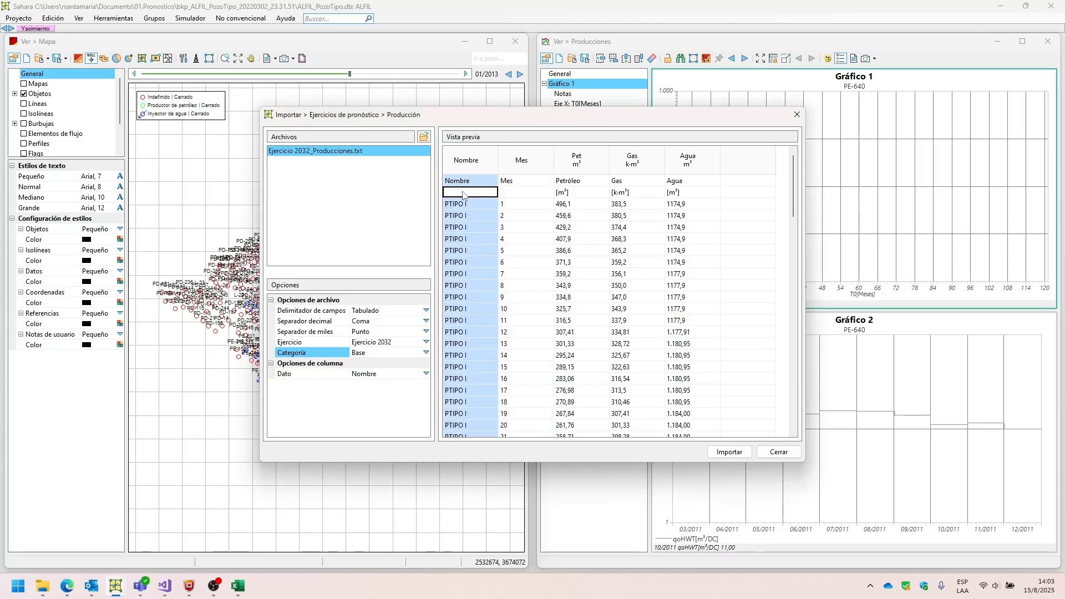
left_click(520, 192)
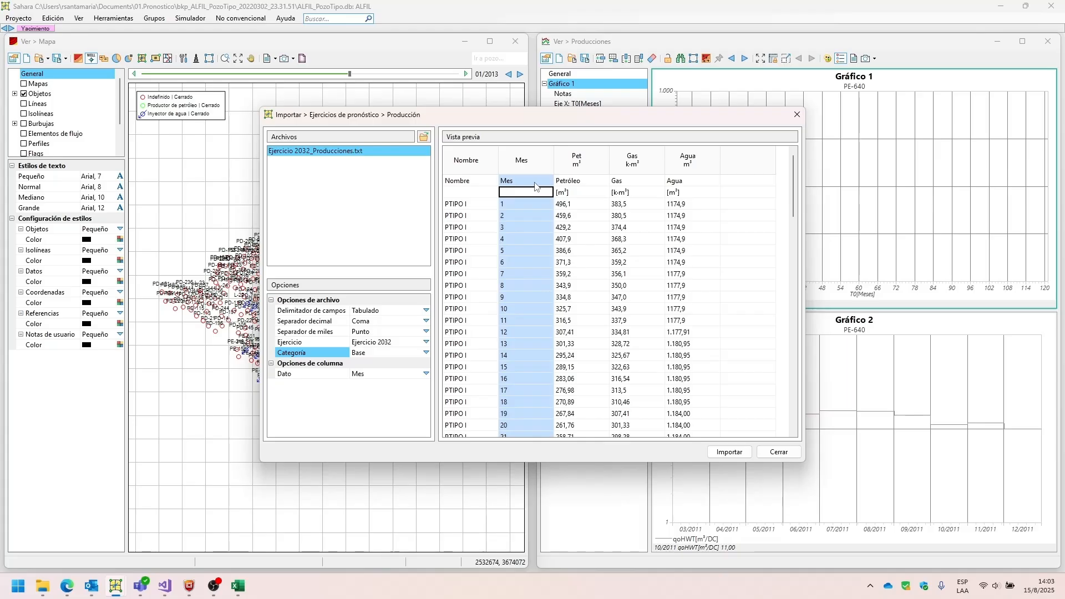
left_click(577, 185)
left_click(627, 189)
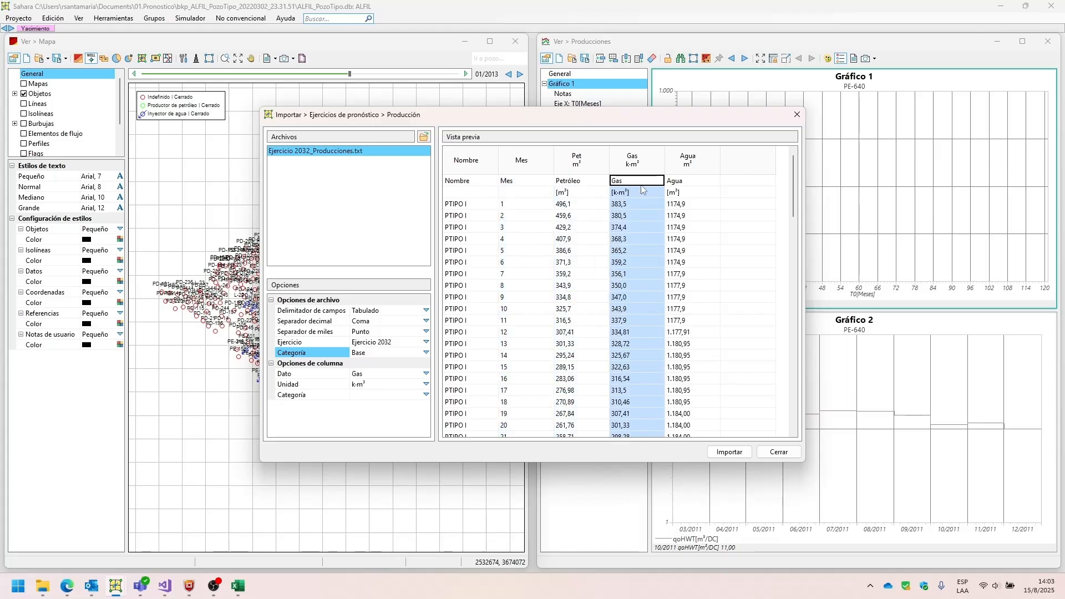
left_click(680, 188)
left_click(738, 182)
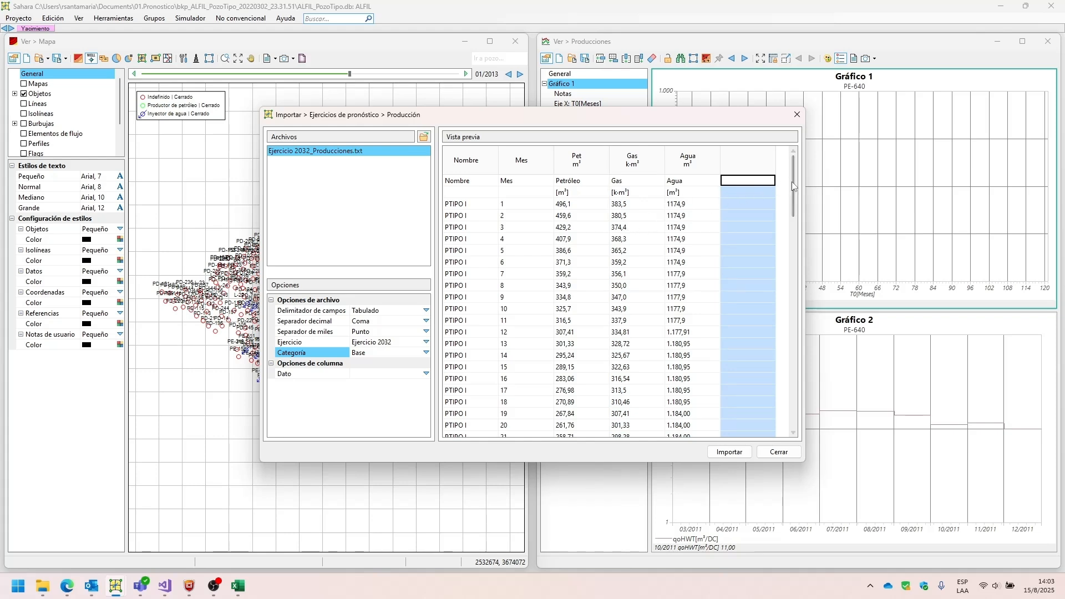
Look through the data types, units and categories available for the Petróleo column.
left_click(565, 204)
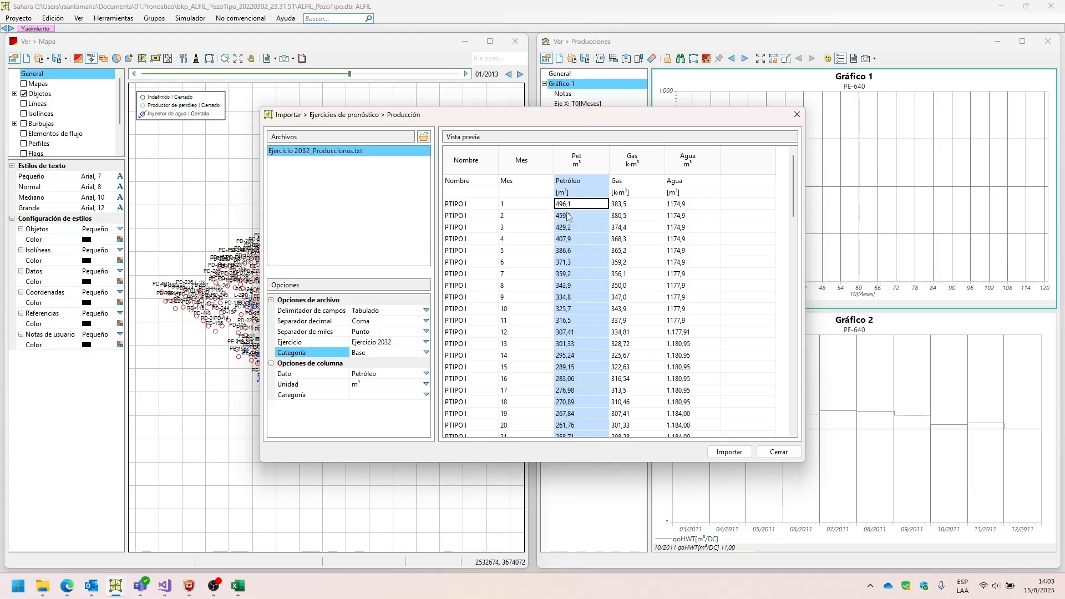
left_click(426, 373)
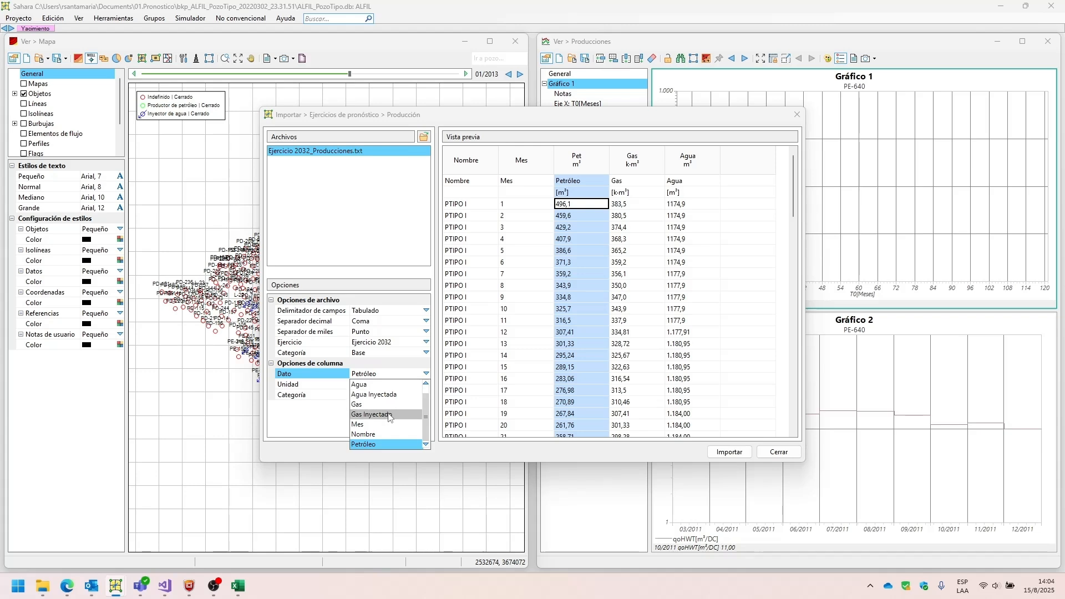
left_click(475, 381)
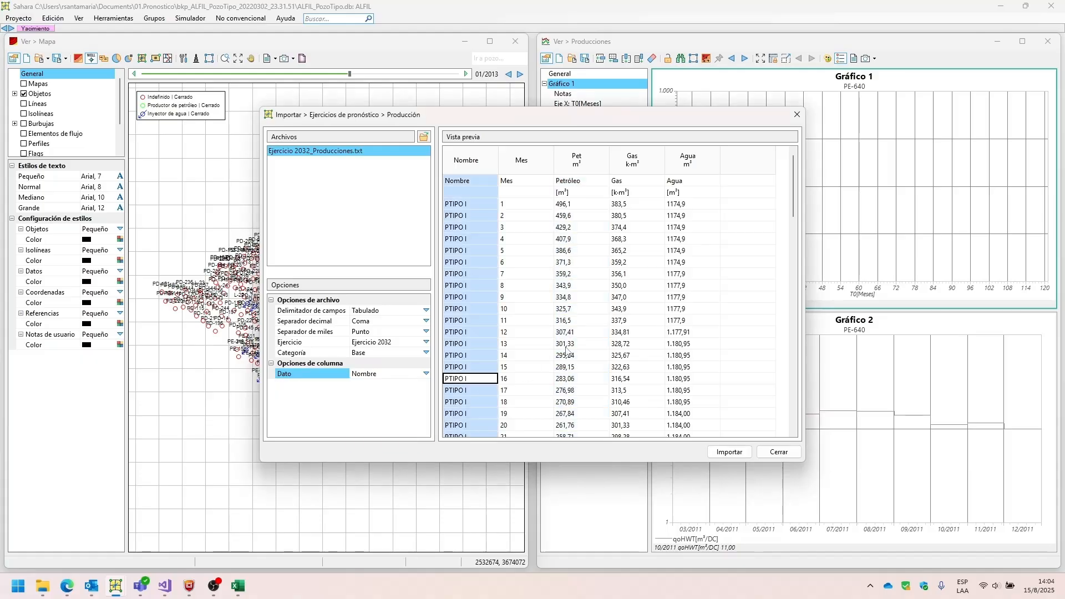
left_click(546, 356)
left_click(578, 345)
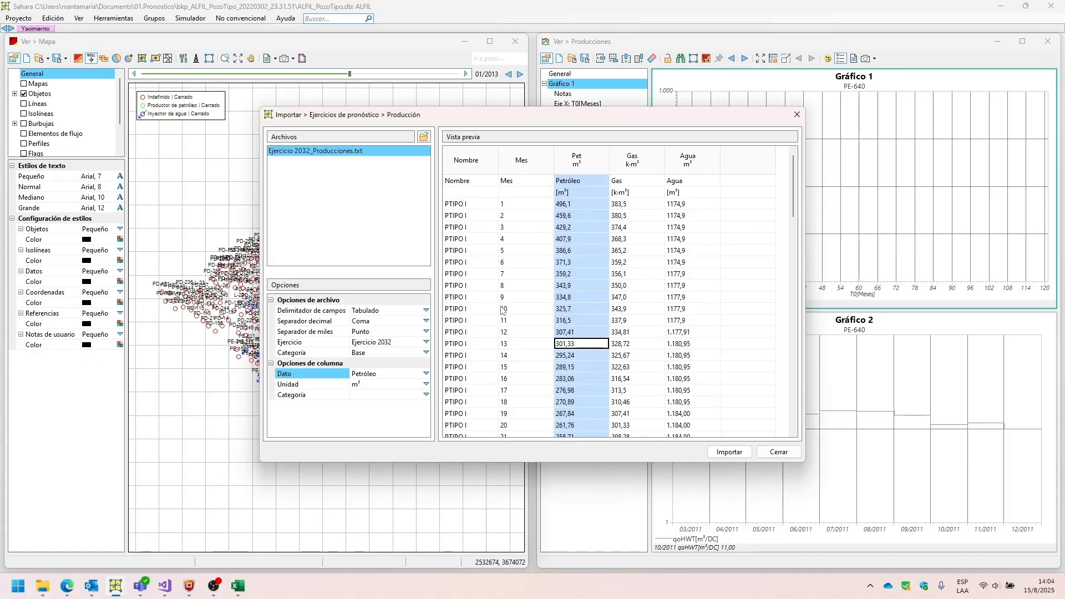
left_click(426, 384)
left_click(427, 393)
left_click(426, 394)
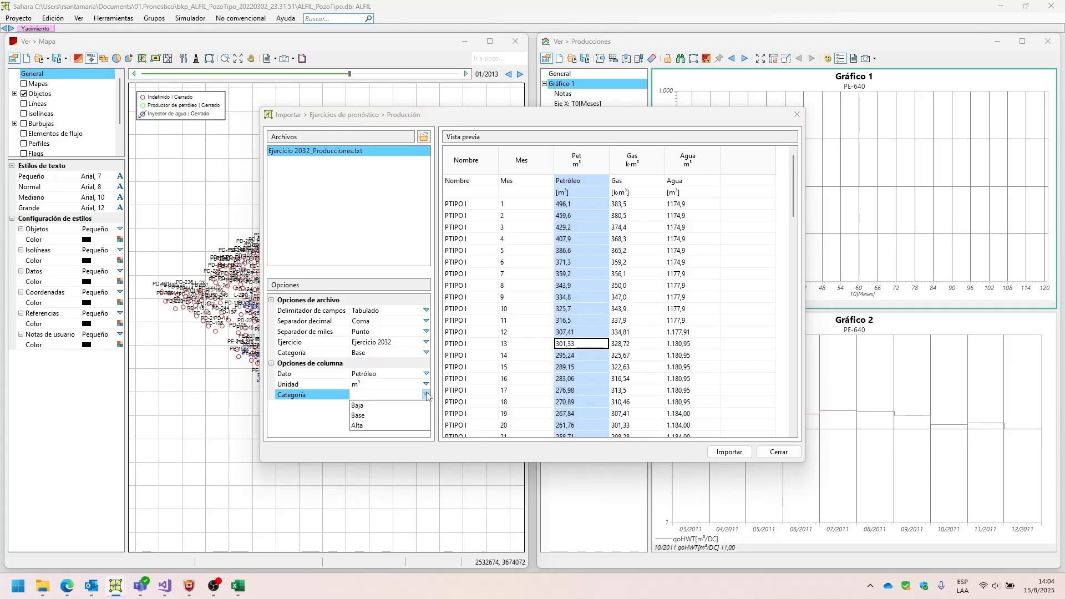
left_click(427, 395)
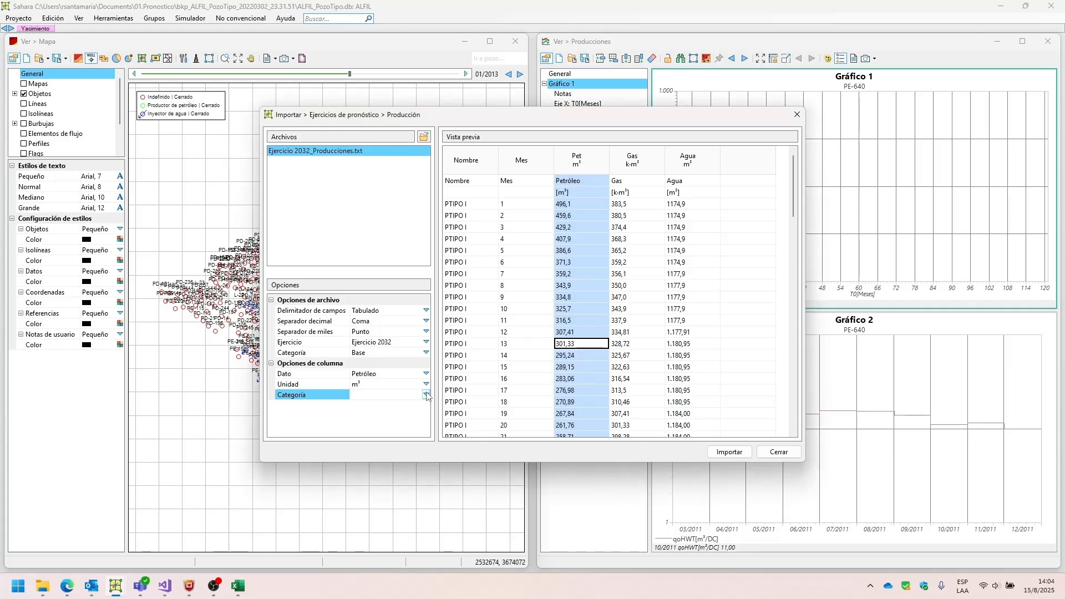
Import the productions file, review the details of the import report, and close the productions import.
left_click(724, 457)
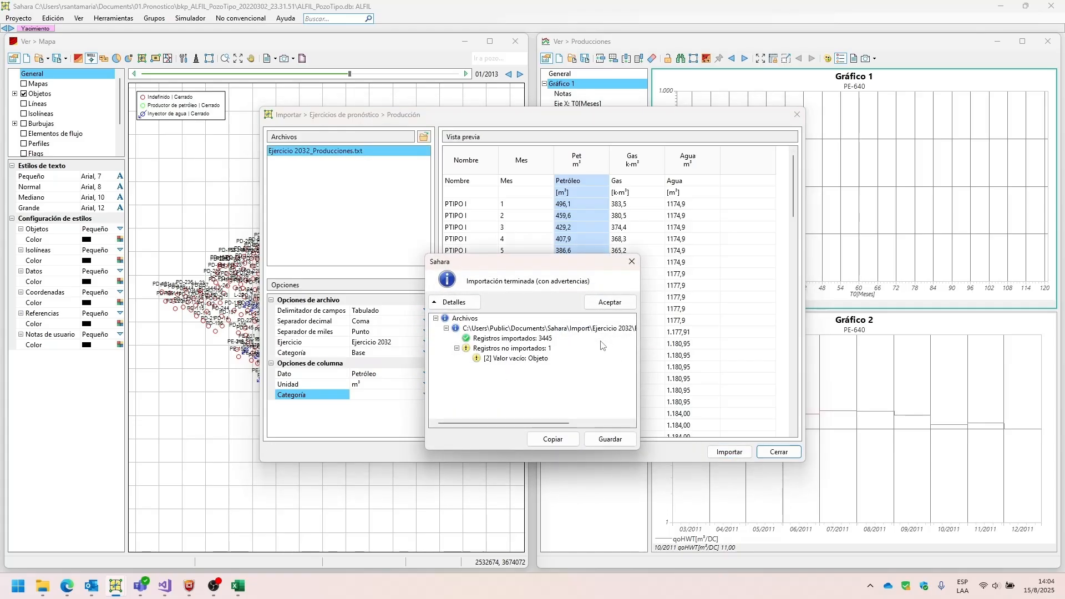
left_click_drag(542, 258, 757, 246)
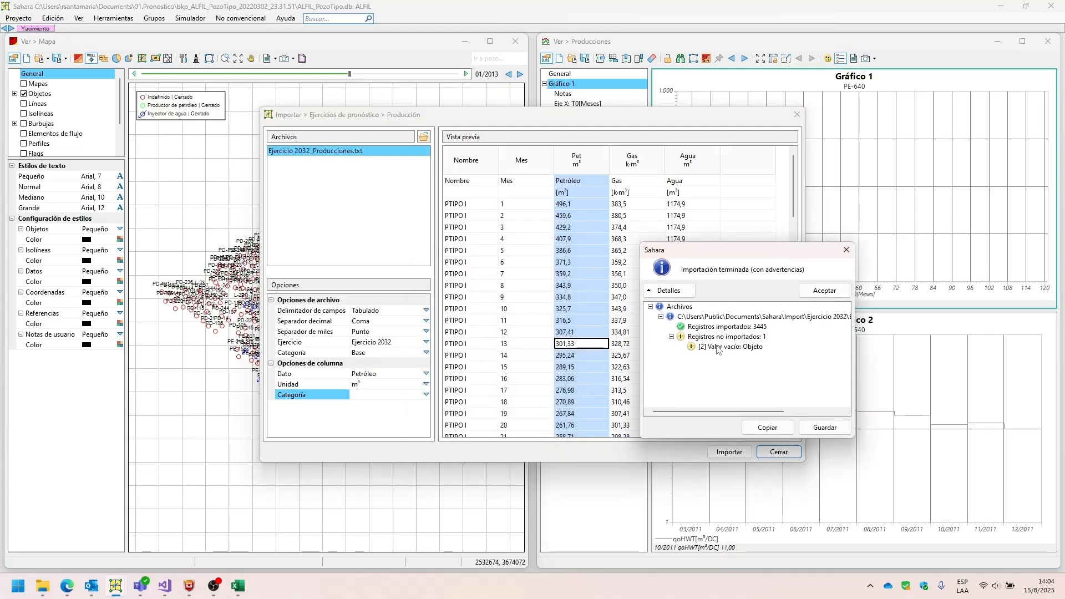
left_click(453, 196)
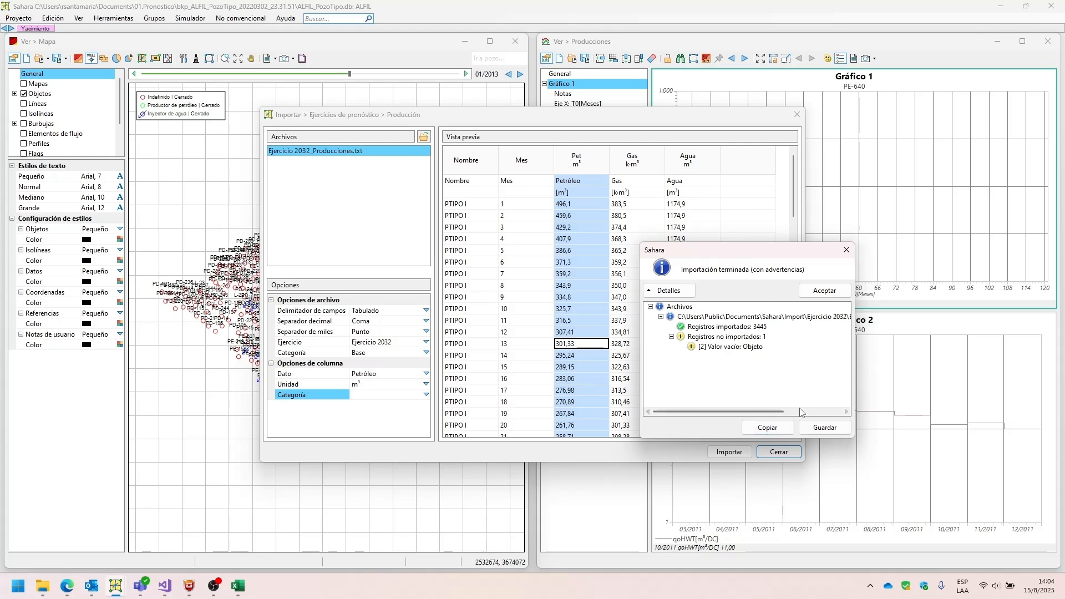
left_click(821, 290)
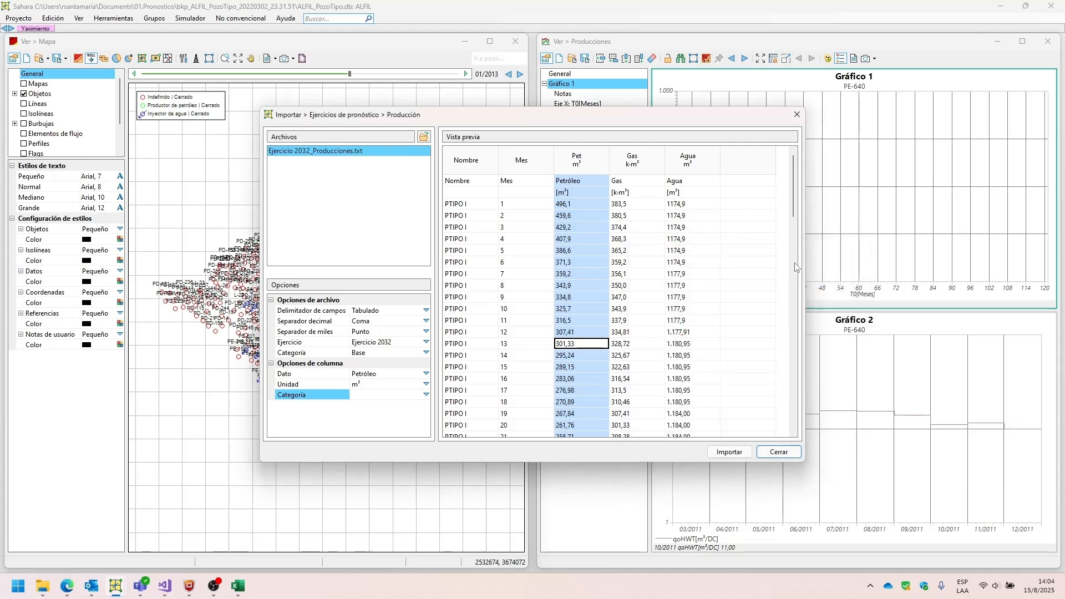
left_click(798, 114)
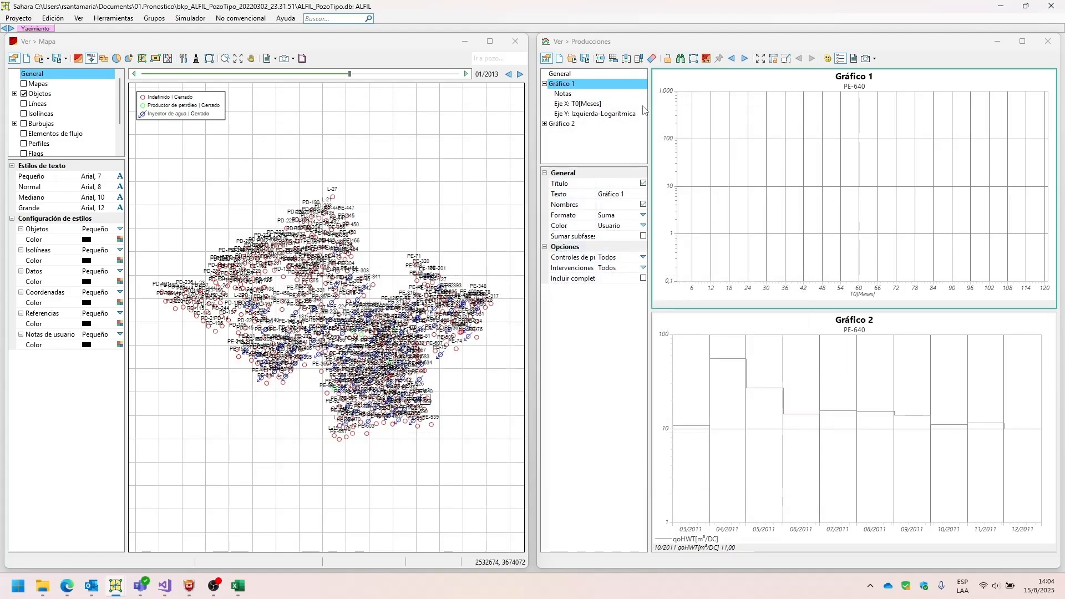
Start the forecast exercise import of Cronograma and load Ejercicio 2032_Cronogramas.txt.
left_click(54, 19)
mouse_move(22, 20)
mouse_move(77, 106)
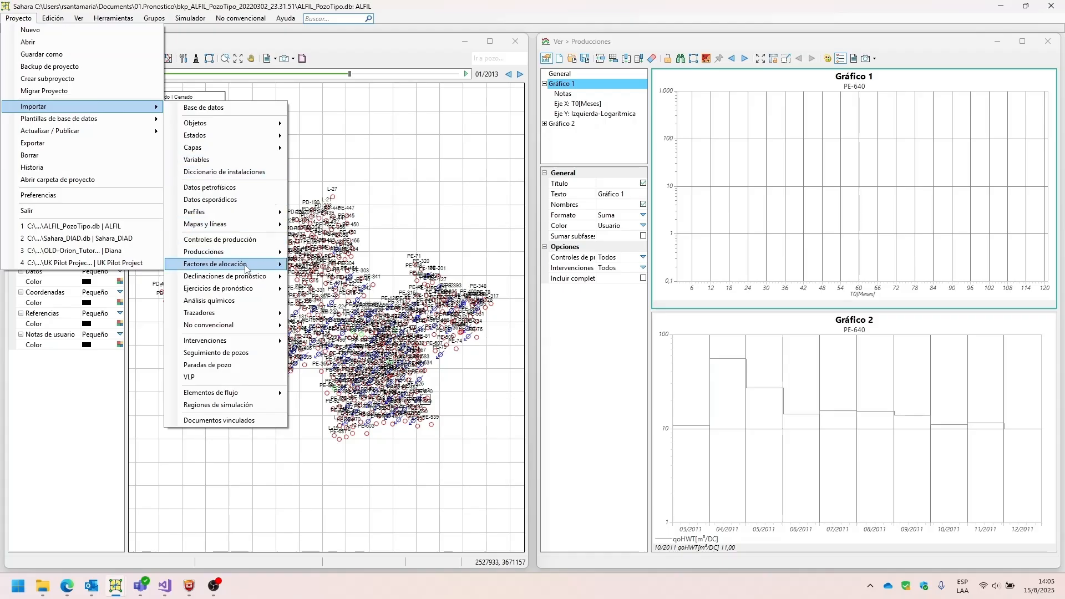
mouse_move(250, 288)
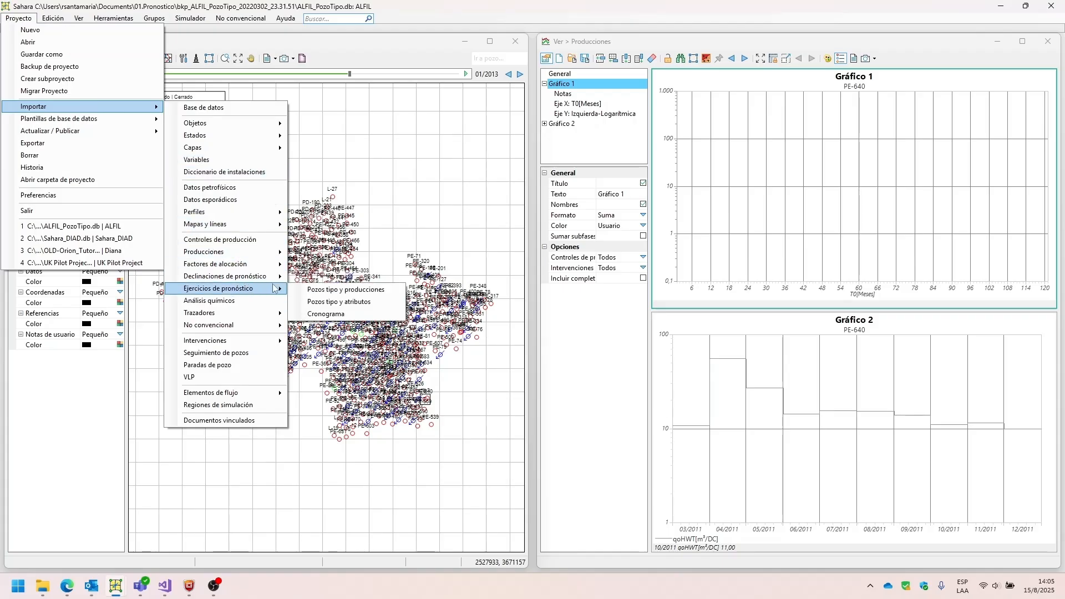
left_click(327, 314)
left_click(143, 136)
double_click(143, 134)
double_click(146, 120)
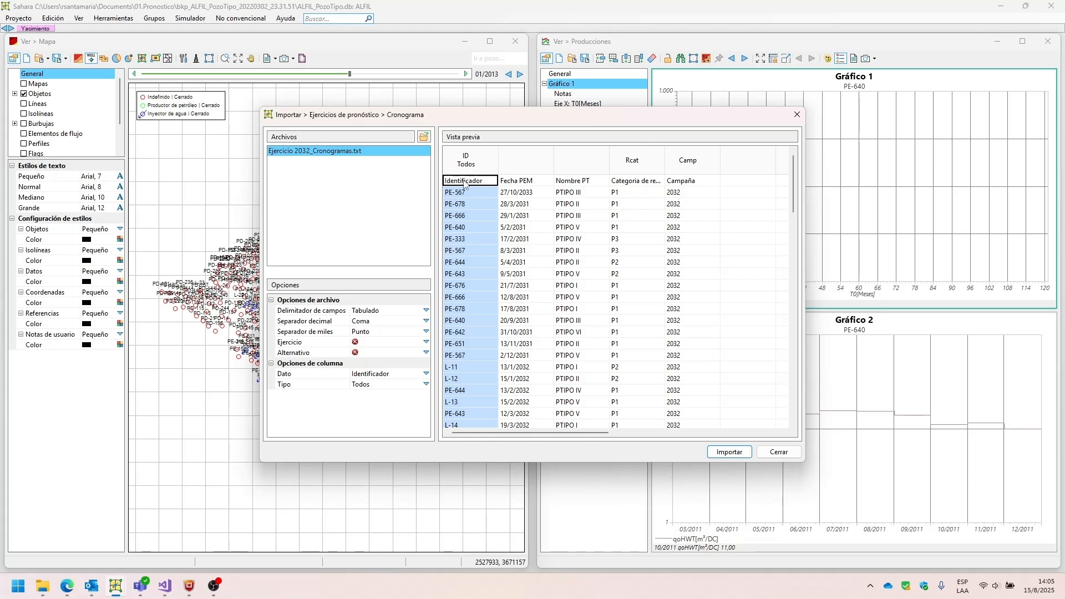
Look through the identifier types available for the Identificador column.
left_click(425, 384)
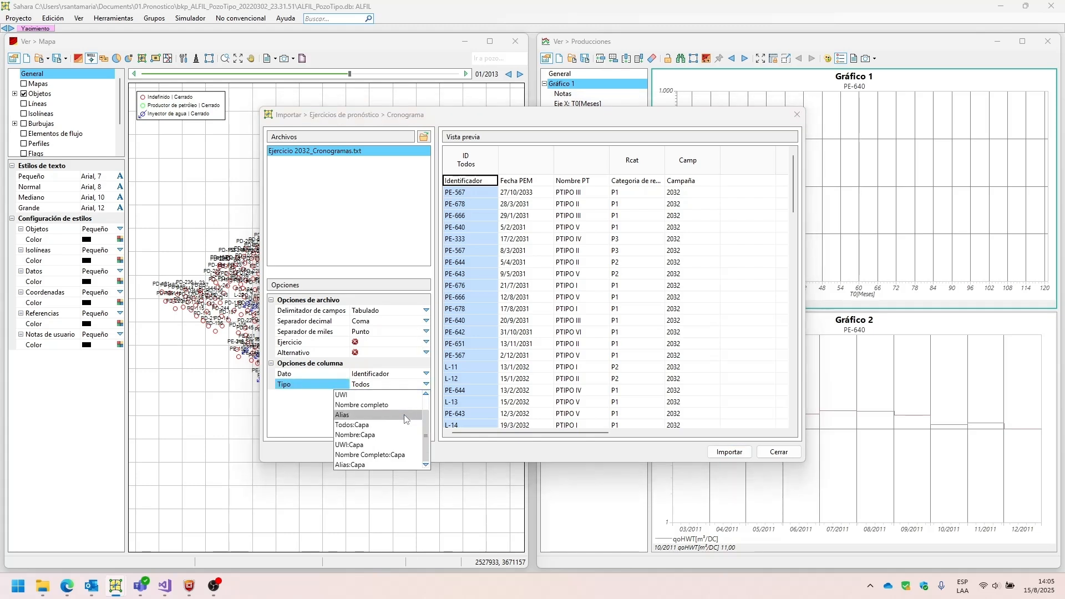
scroll(404, 415, "up", 1)
left_click(315, 413)
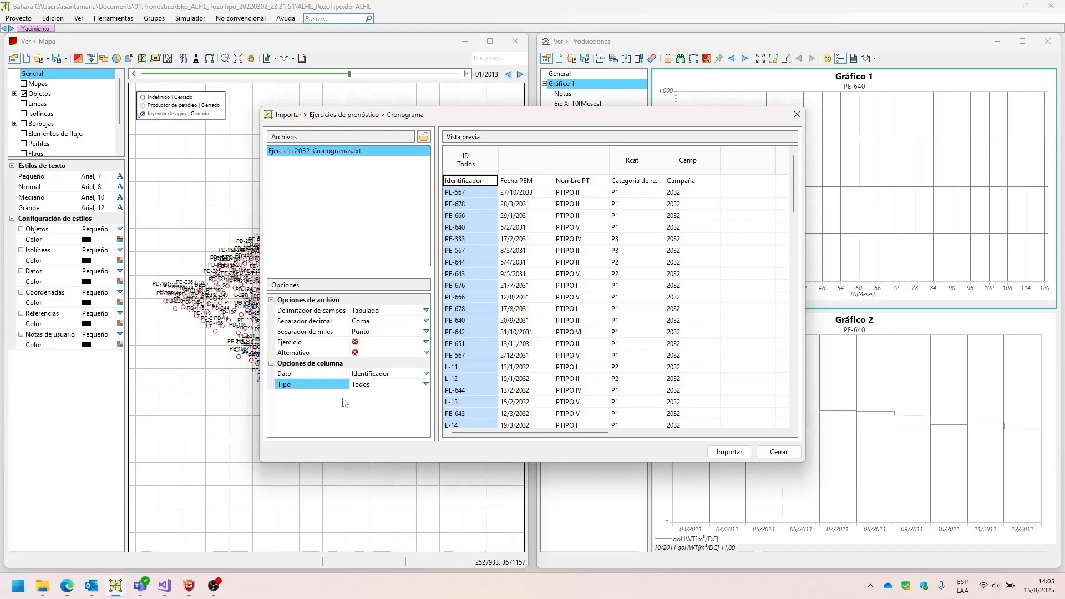
Assign the data type Fecha to the Fecha PEM column and Nombre to the Nombre PT column.
left_click(511, 168)
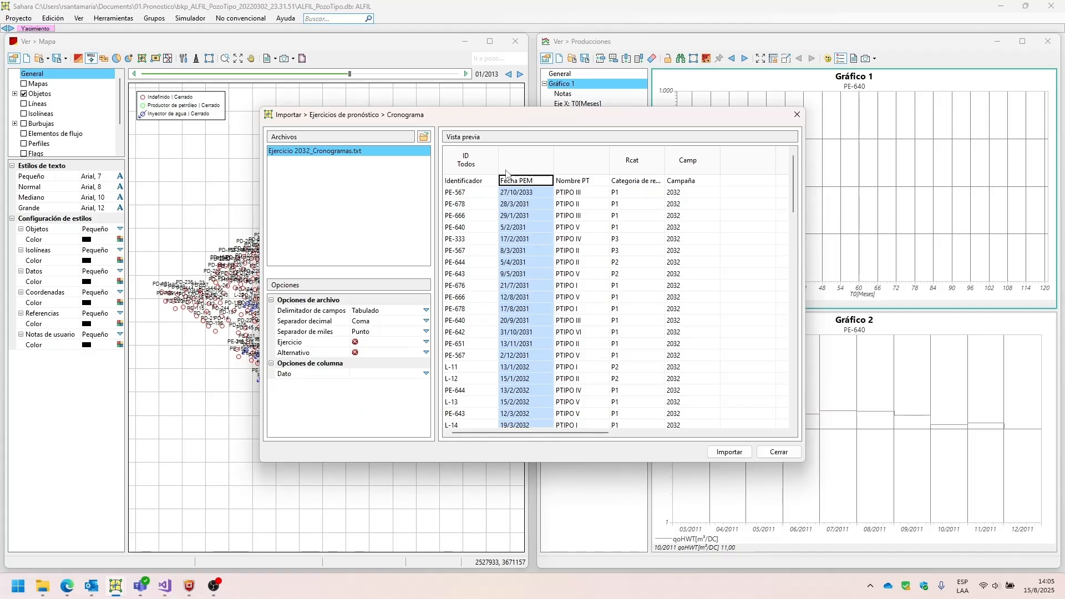
left_click(426, 374)
left_click(426, 375)
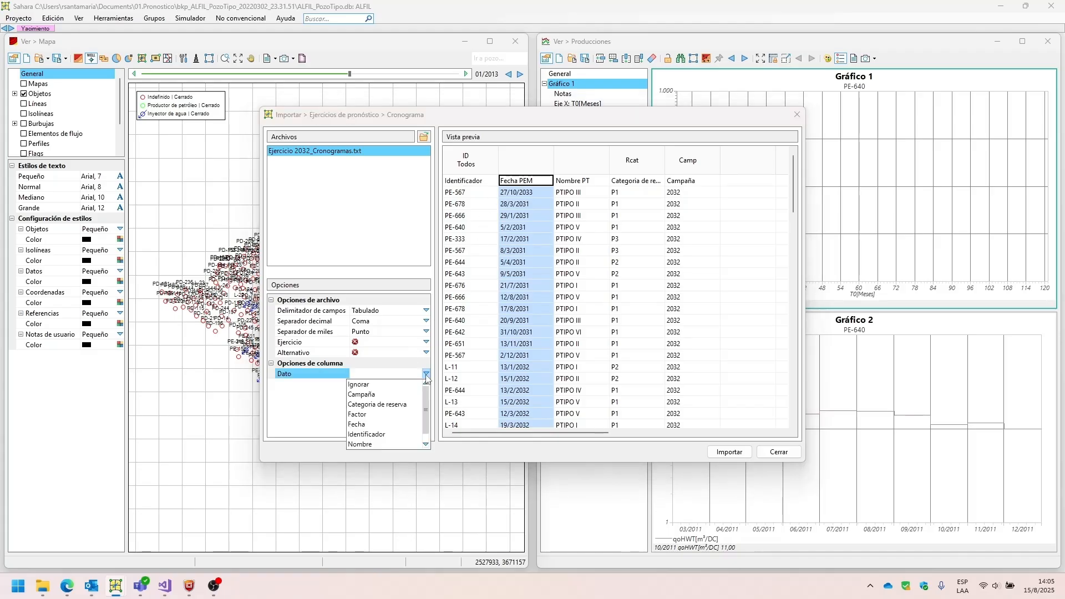
left_click(399, 425)
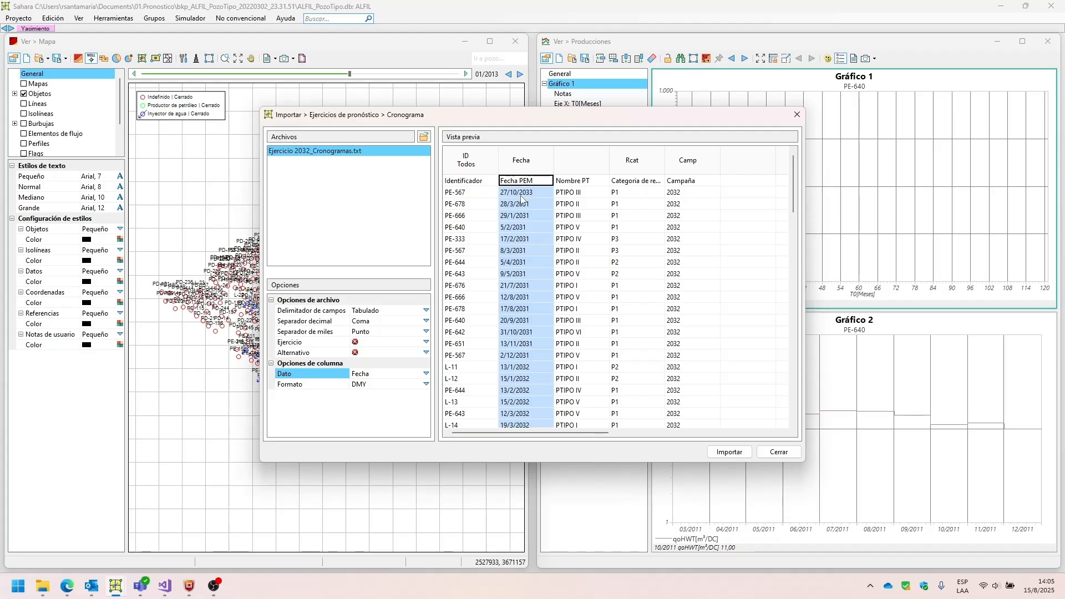
left_click(575, 162)
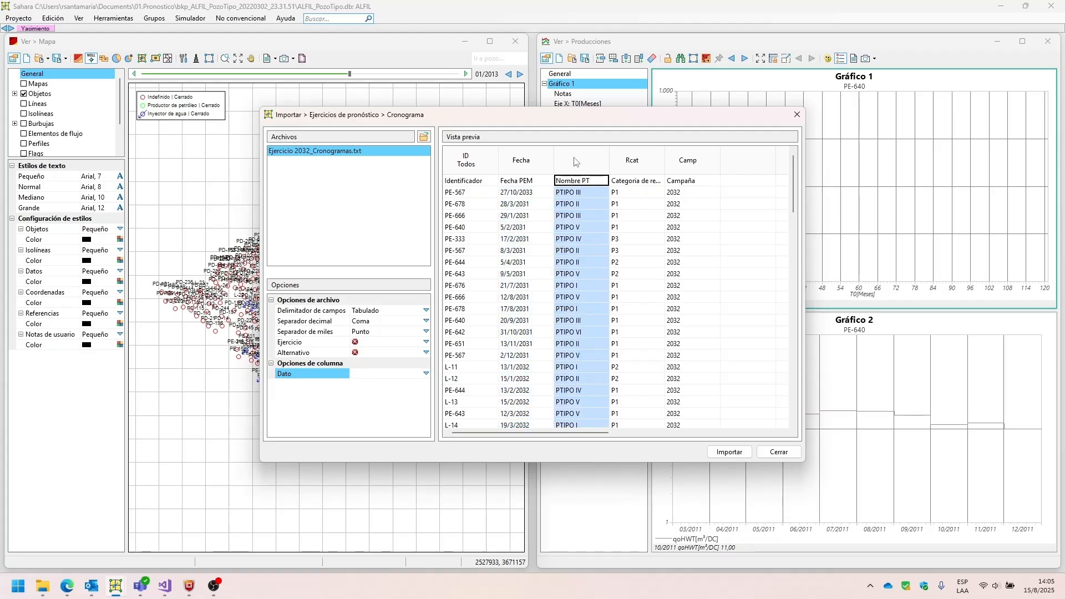
left_click(425, 376)
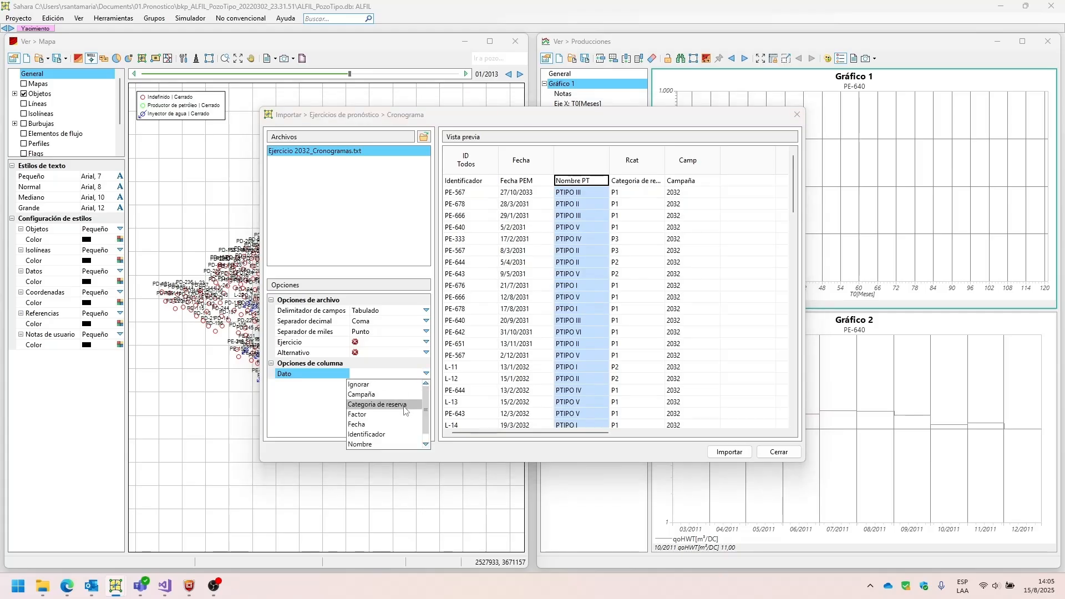
left_click(373, 438)
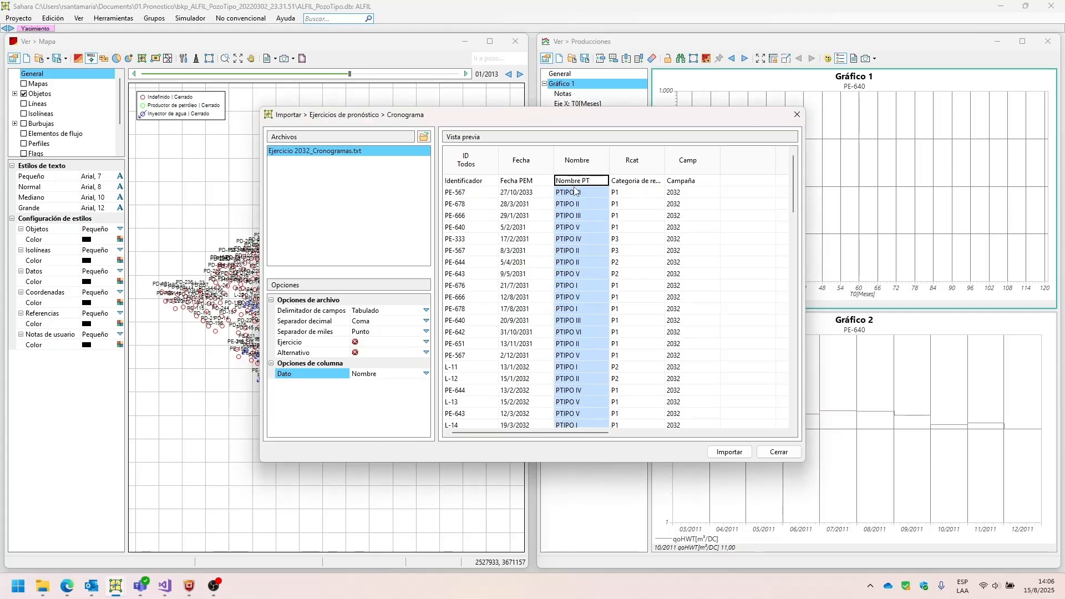
Check the data type assigned to each schedule column and look through the rows of the schedule file.
left_click(633, 181)
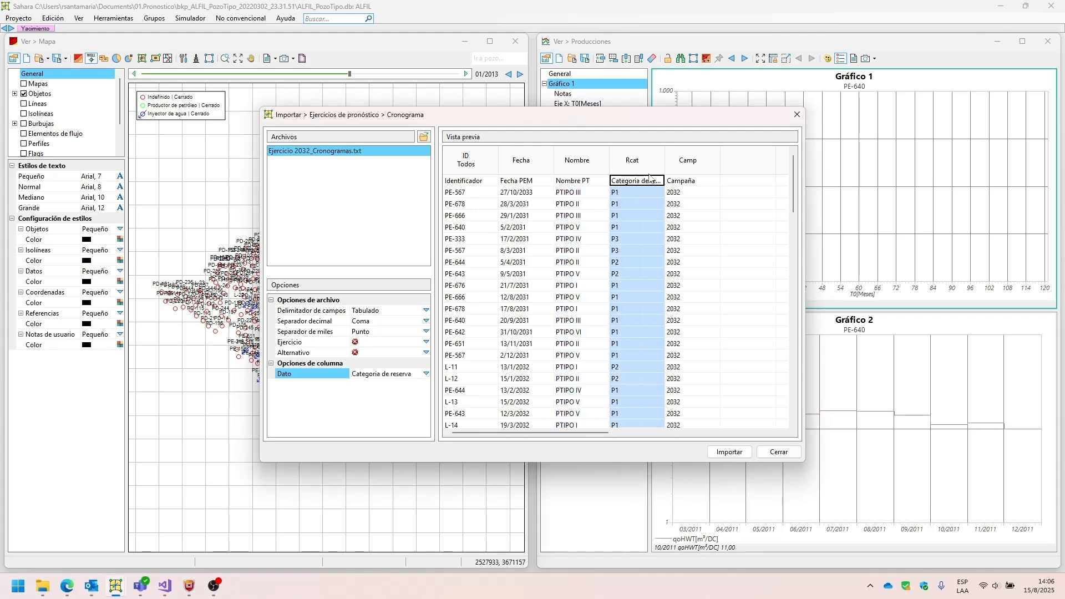
left_click(682, 168)
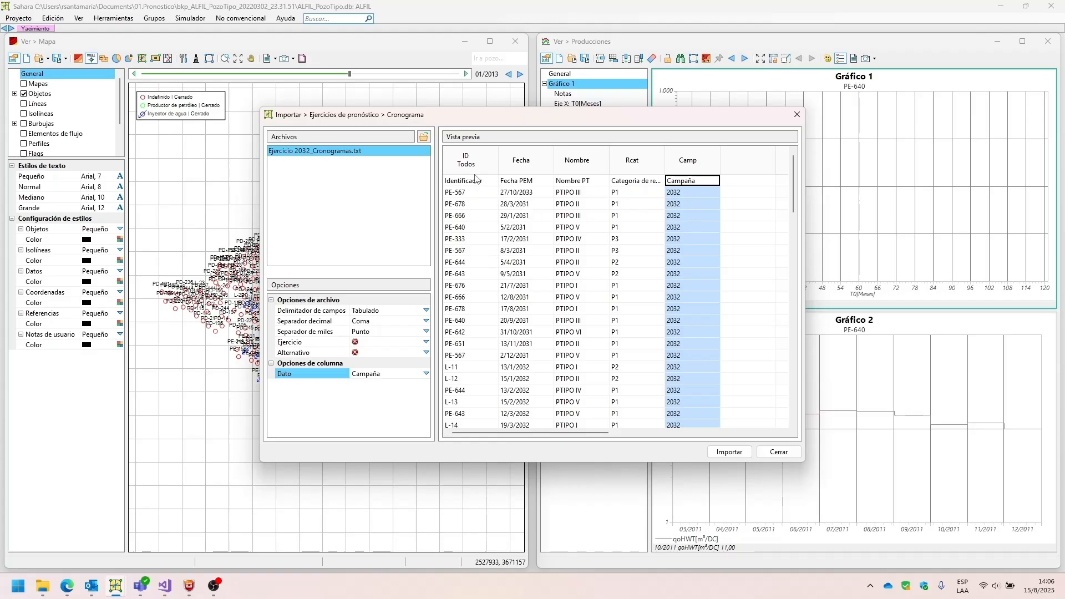
left_click(474, 181)
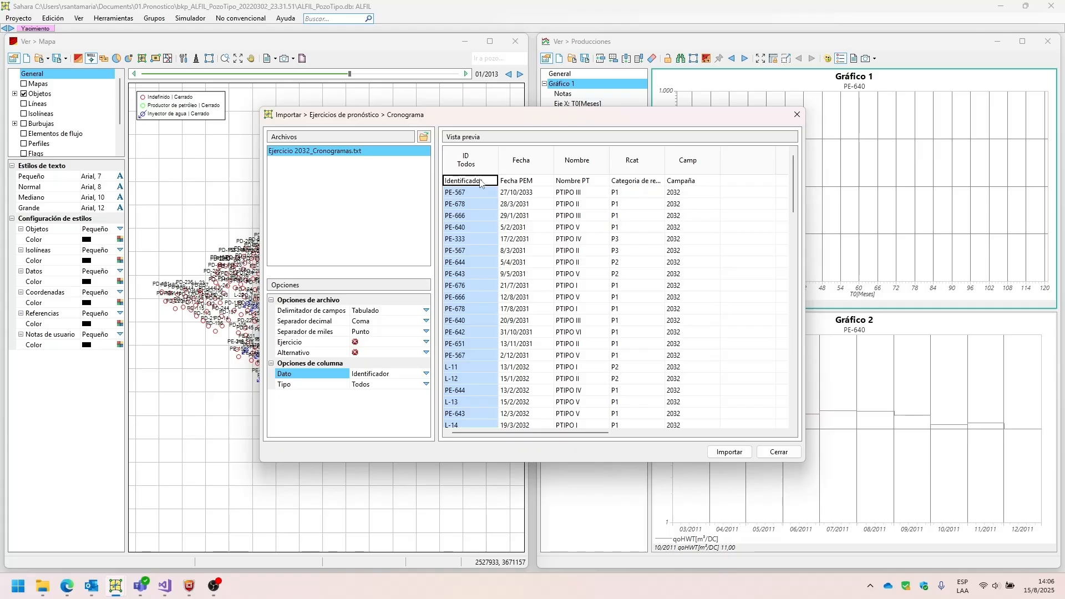
left_click(511, 182)
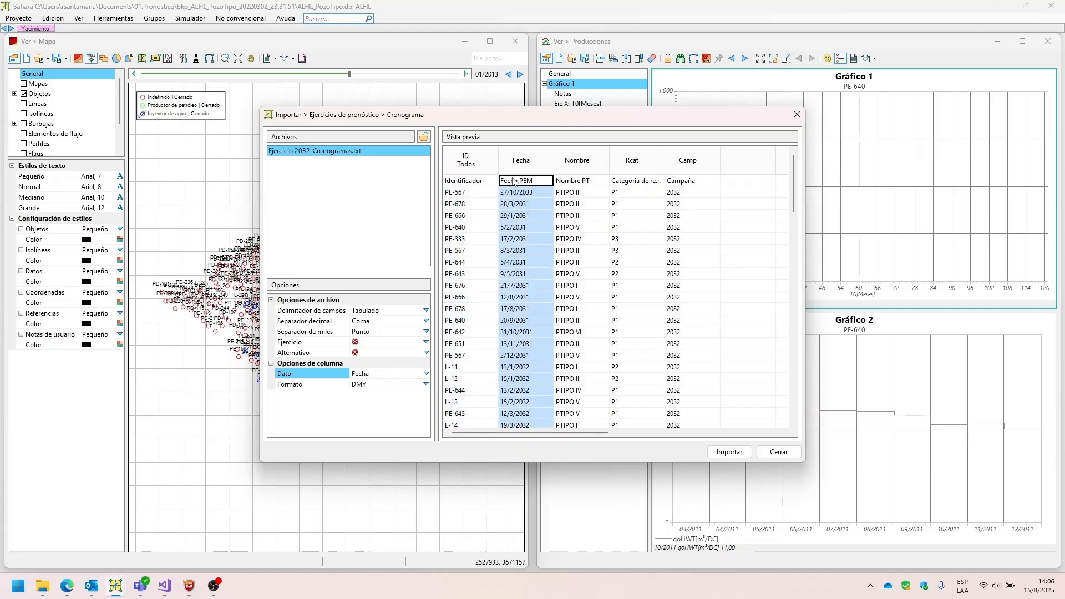
left_click(571, 182)
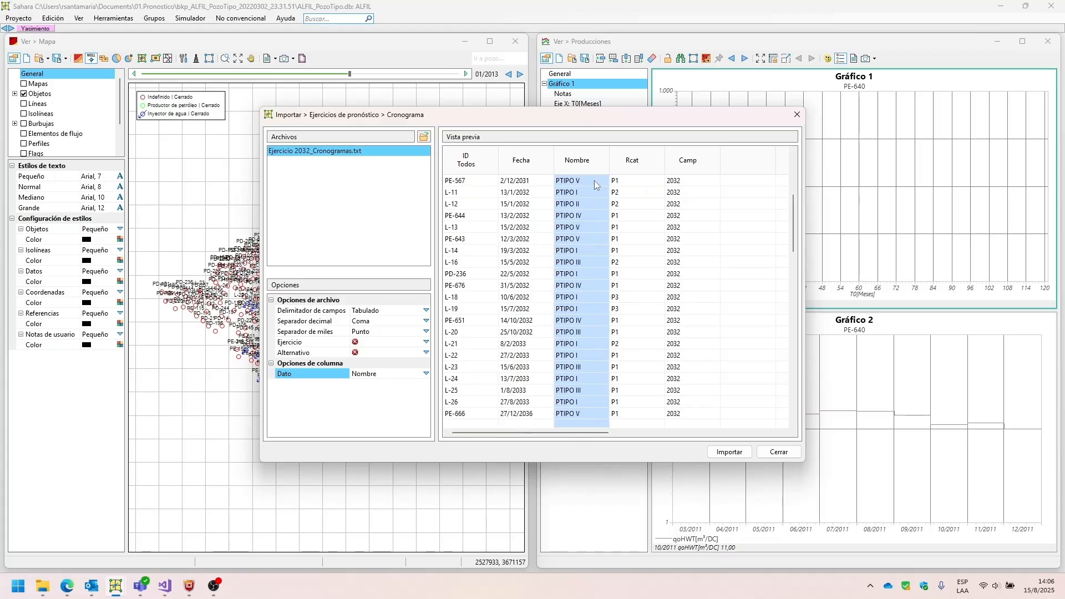
Check the Rcat and Camp column types, and target the schedule import to Ejercicio 2032 and its alternative Prioridad Perforacion Pozos Productores.
left_click(628, 182)
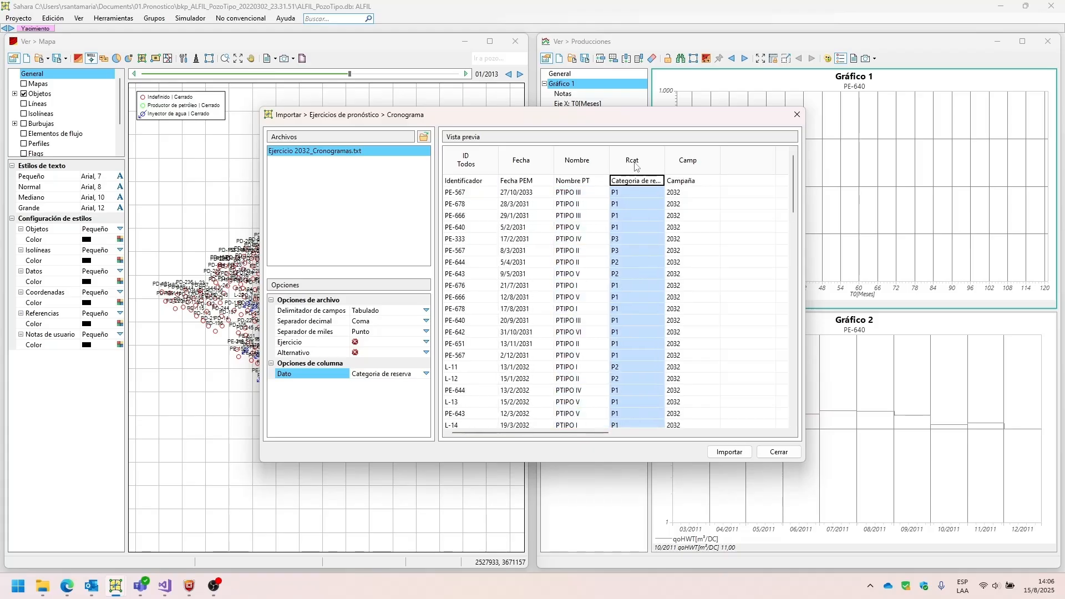
left_click(682, 180)
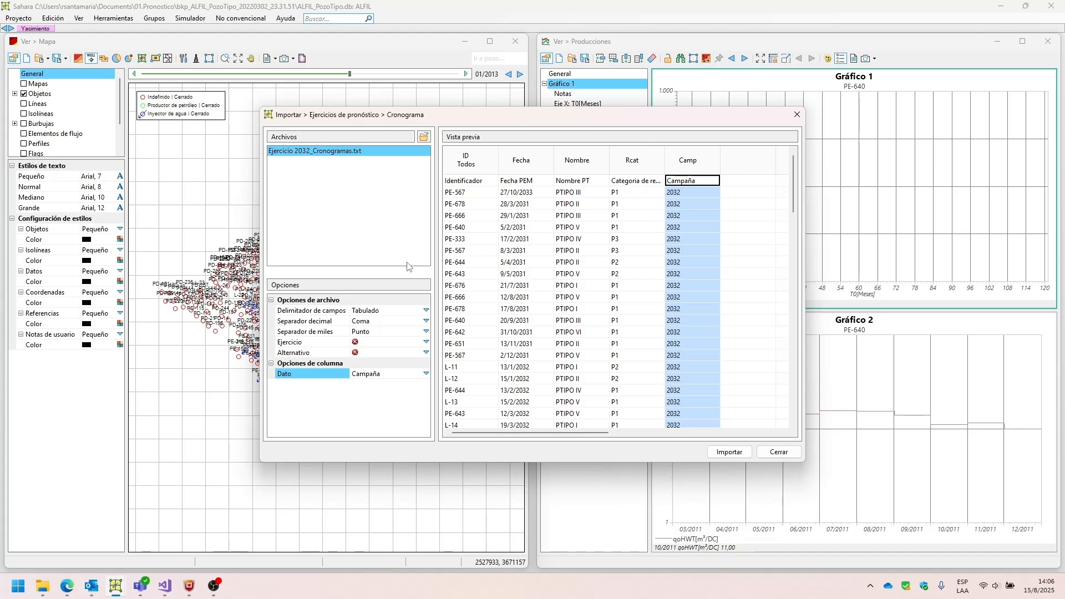
left_click(426, 342)
left_click(418, 353)
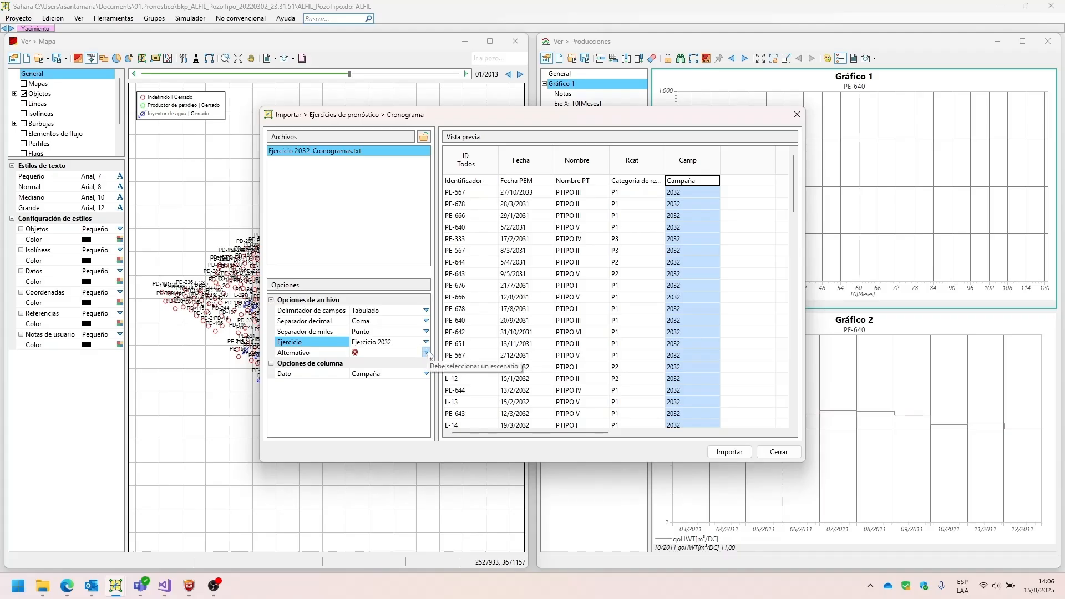
left_click(425, 352)
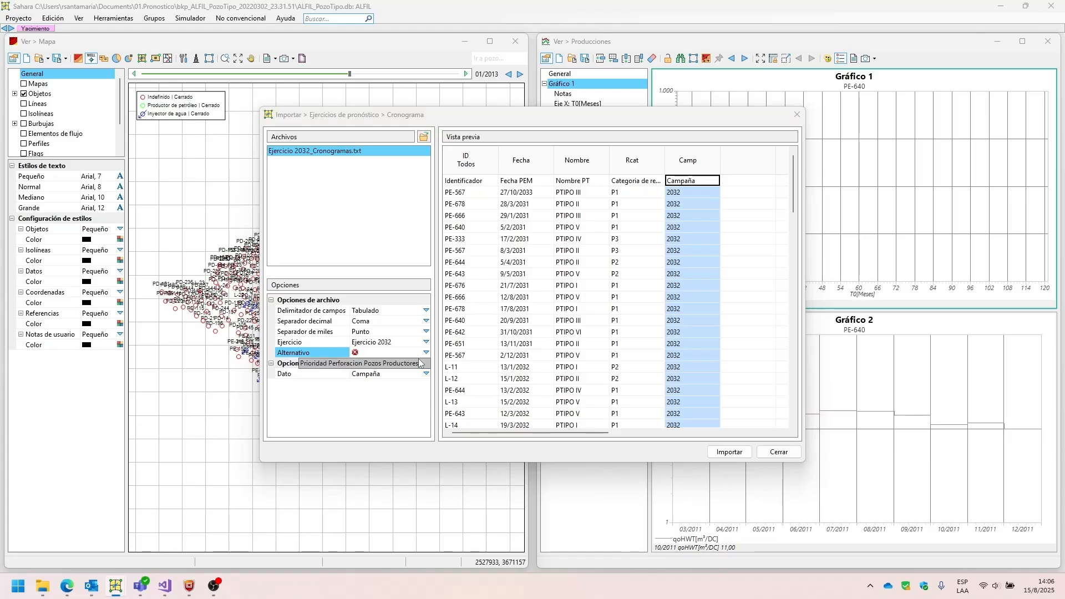
left_click(420, 364)
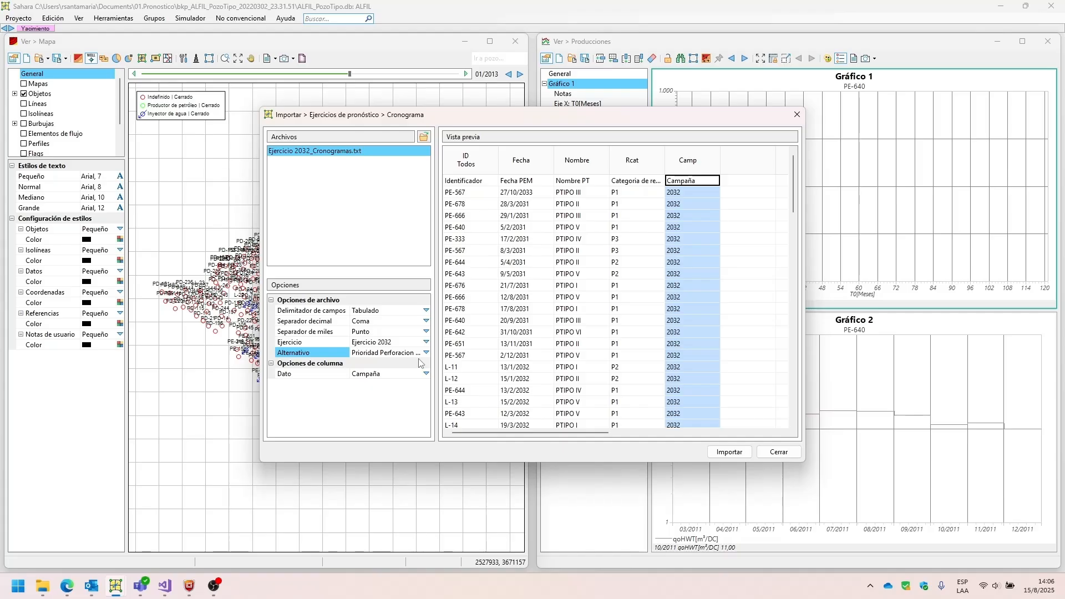
Run the Cronograma import and close the import dialog.
left_click(721, 453)
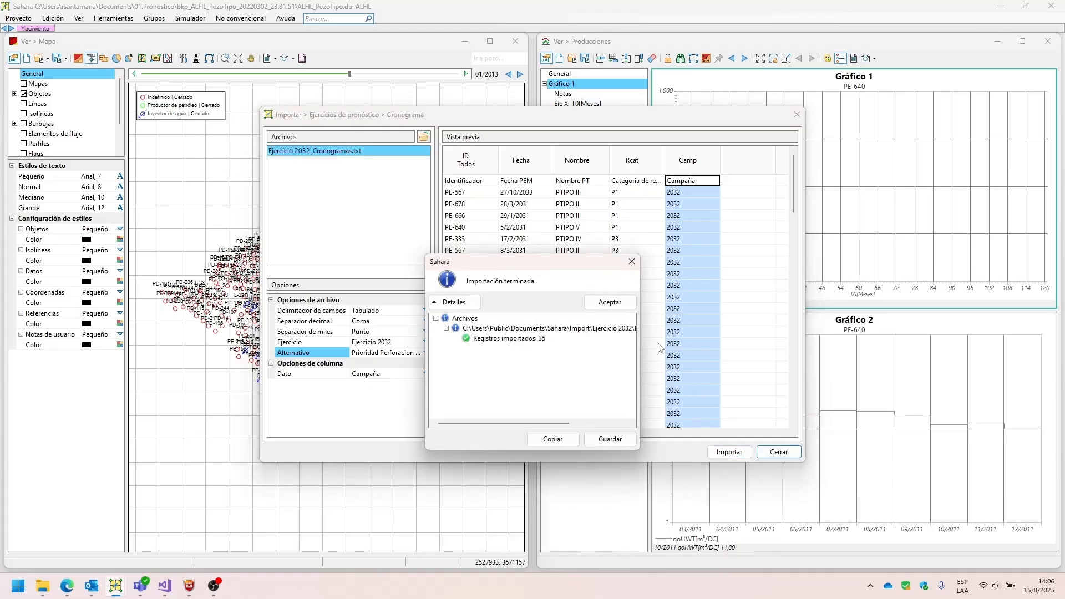
key("Return")
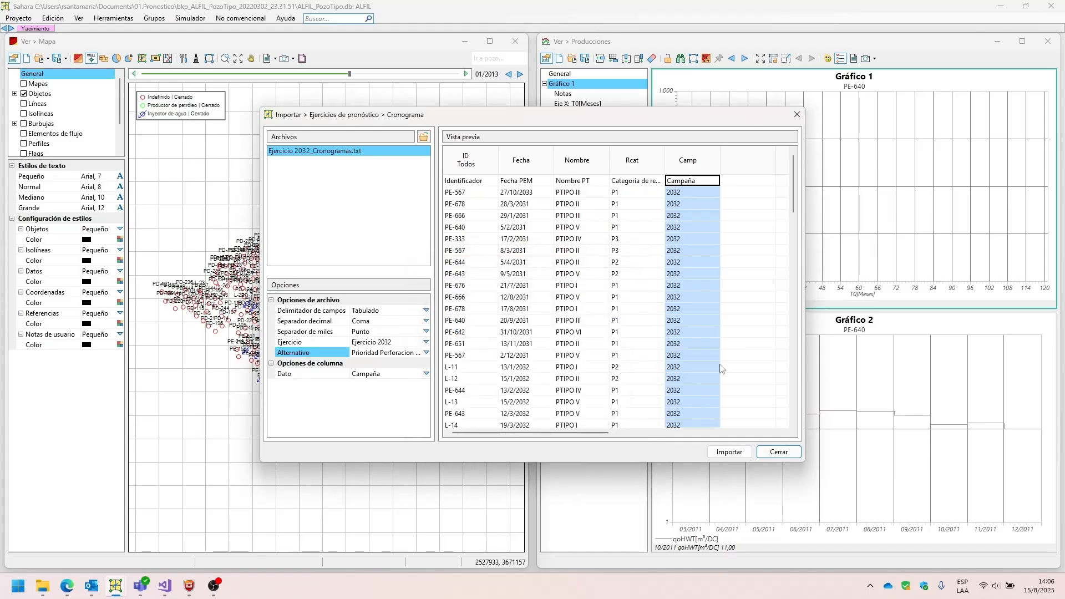
left_click(797, 114)
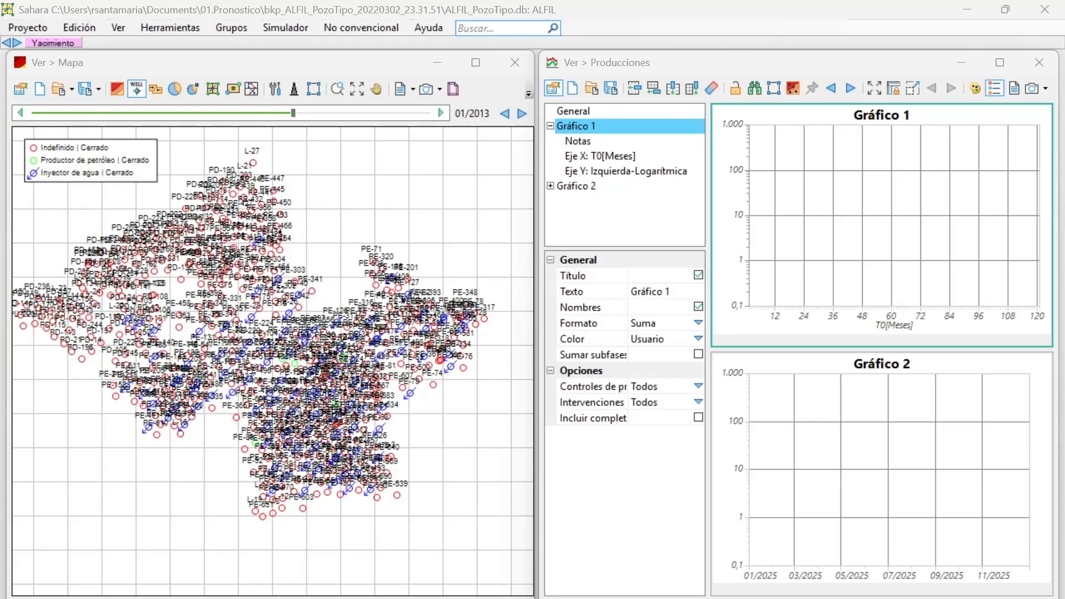
Open the Ejercicios de pronóstico tool and expand Ejercicio 2032 to show its drilling alternative.
left_click(143, 23)
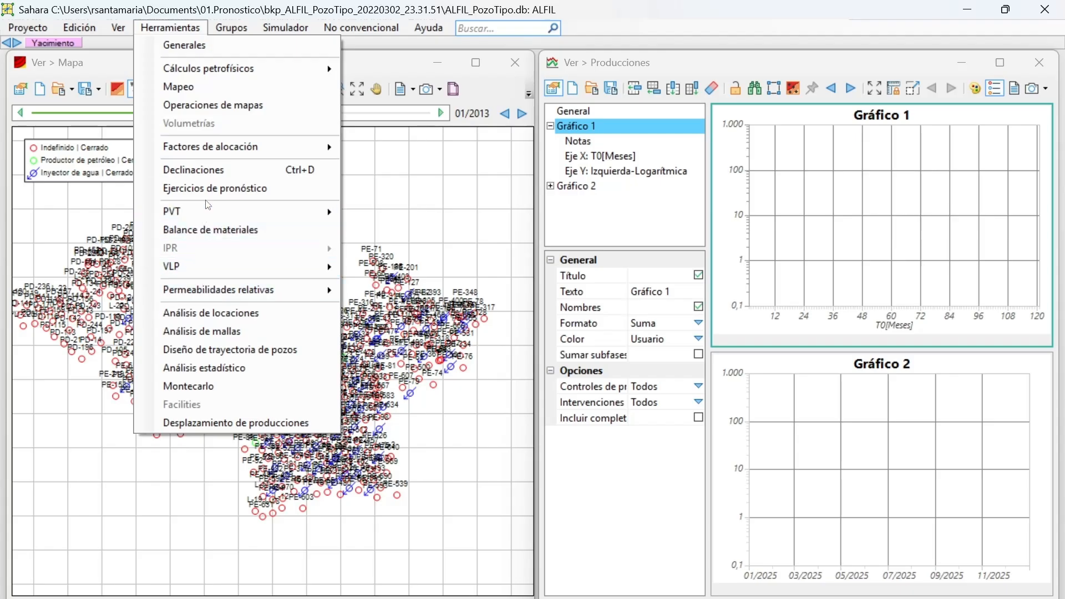
left_click(196, 188)
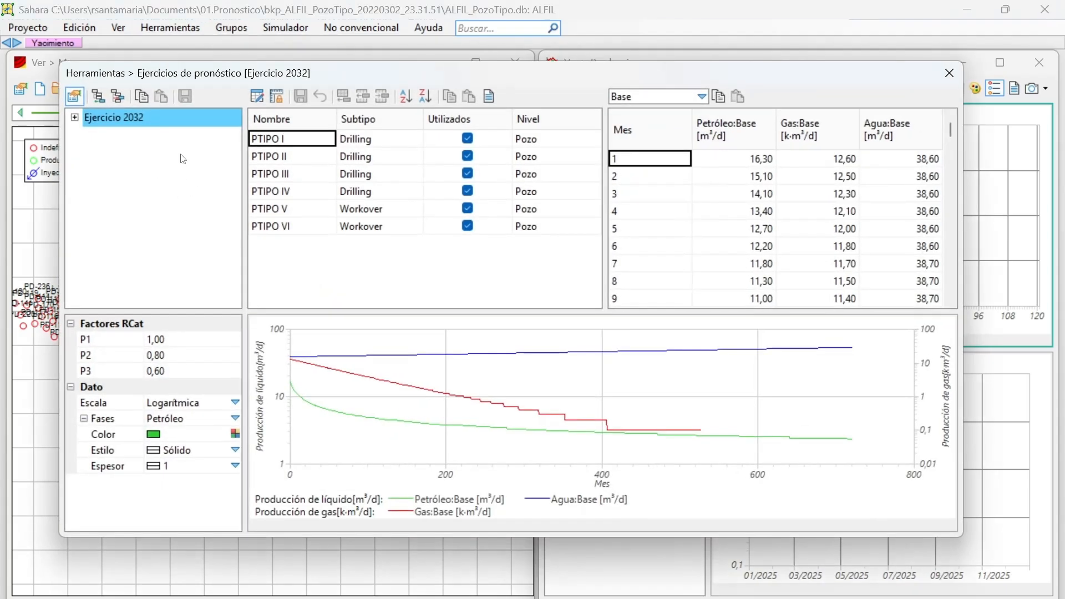
left_click(75, 117)
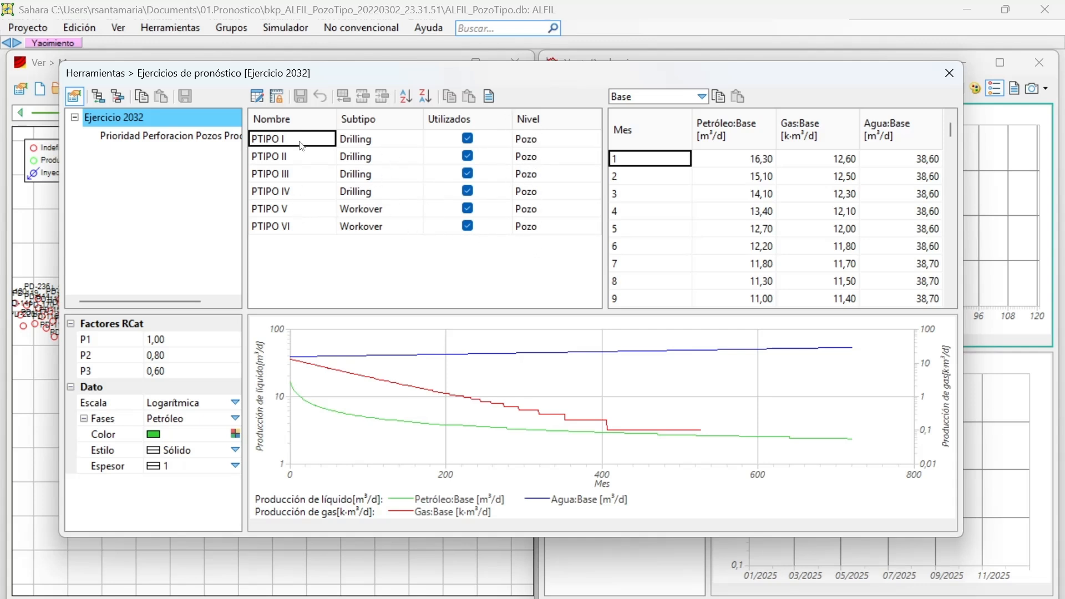
Review the monthly production table and curves of type wells PTIPO II, PTIPO III and PTIPO IV.
left_click(276, 157)
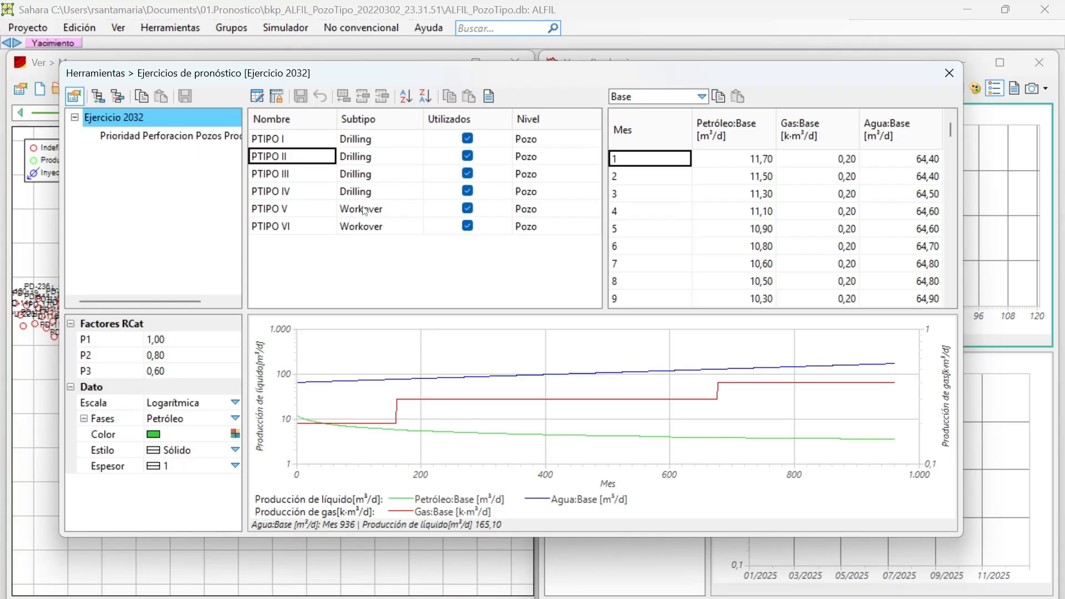
left_click(289, 178)
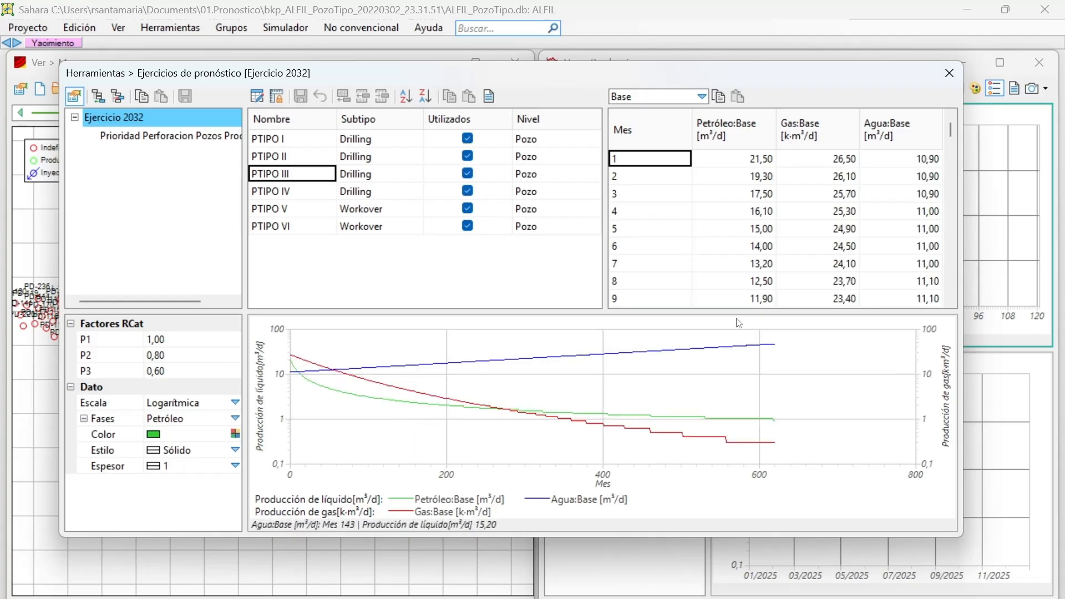
left_click(303, 189)
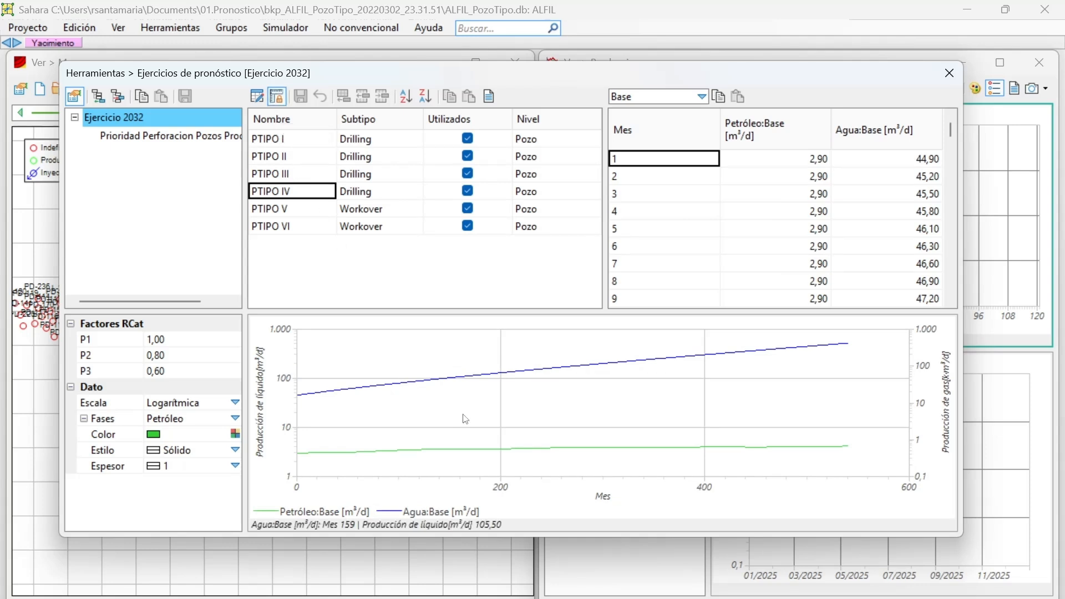
Compare the production curves of type wells PTIPO II through PTIPO VI on the fixed graph scale, returning to PTIPO III.
left_click(288, 176)
left_click(287, 158)
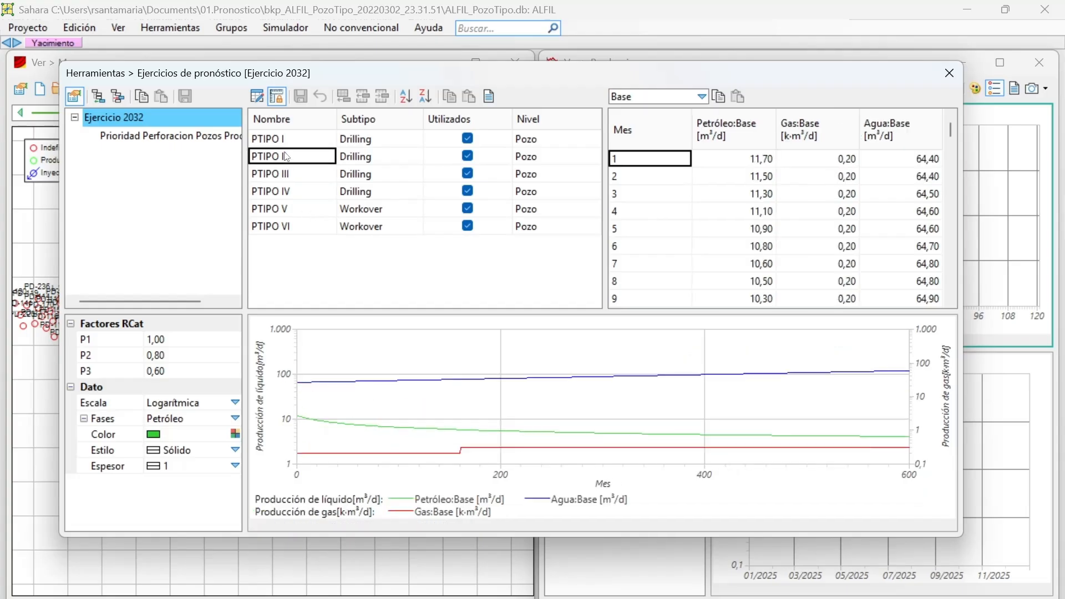
left_click(284, 175)
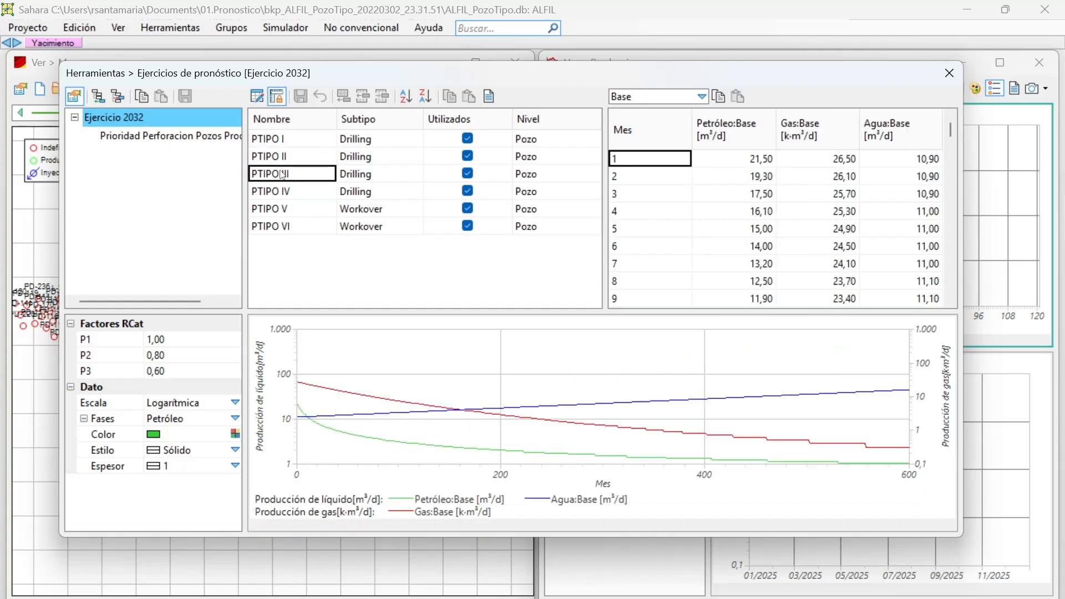
left_click(292, 197)
left_click(287, 214)
left_click(292, 226)
left_click(288, 211)
left_click(286, 197)
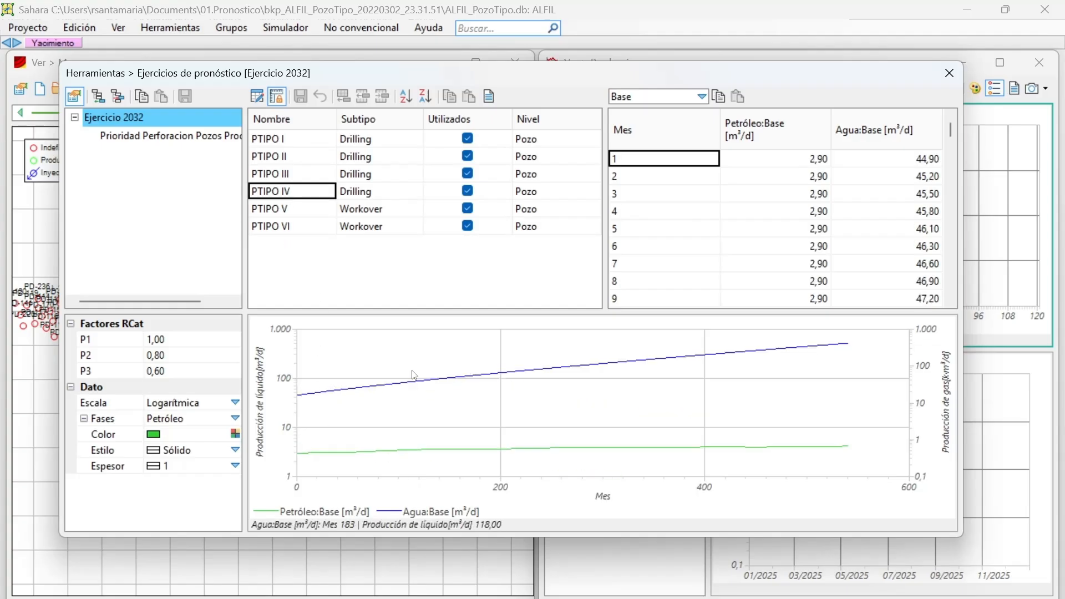
left_click(283, 173)
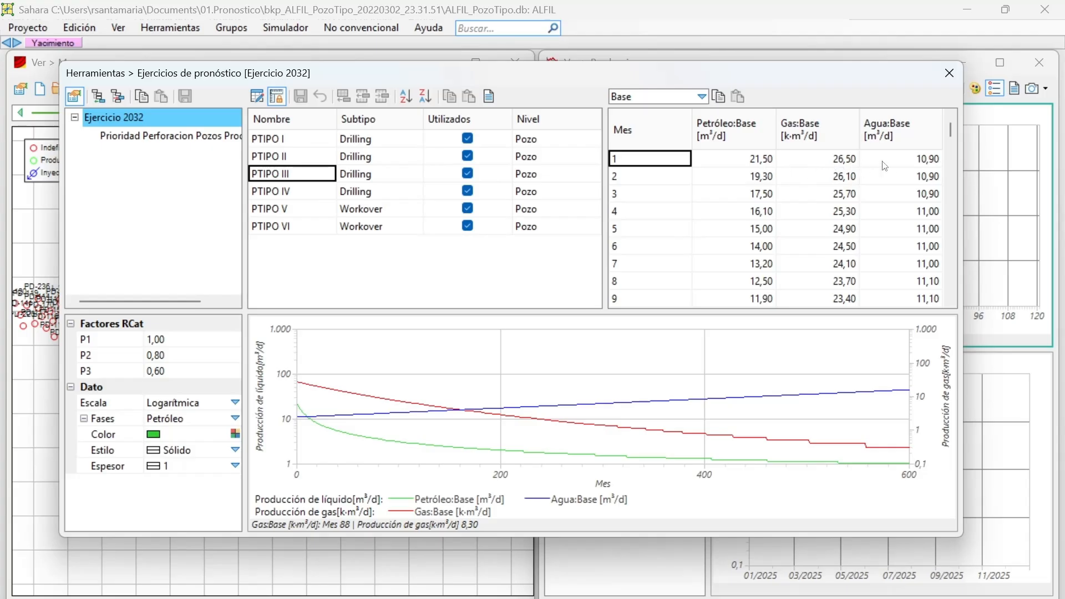
View the Baja, Base and Alta production cases of PTIPO III and return to Base.
left_click(672, 97)
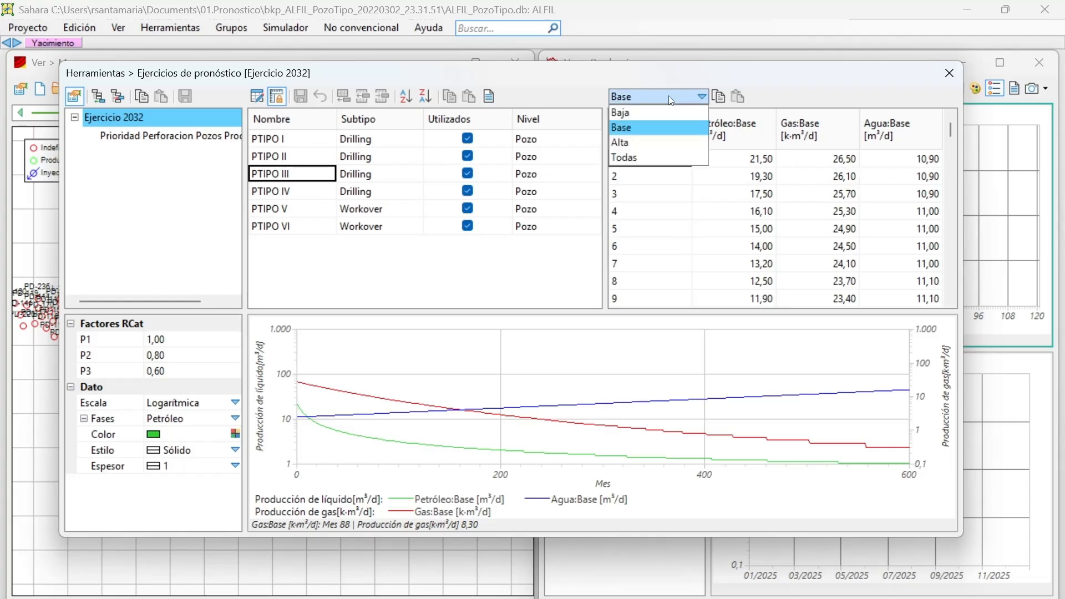
left_click(656, 111)
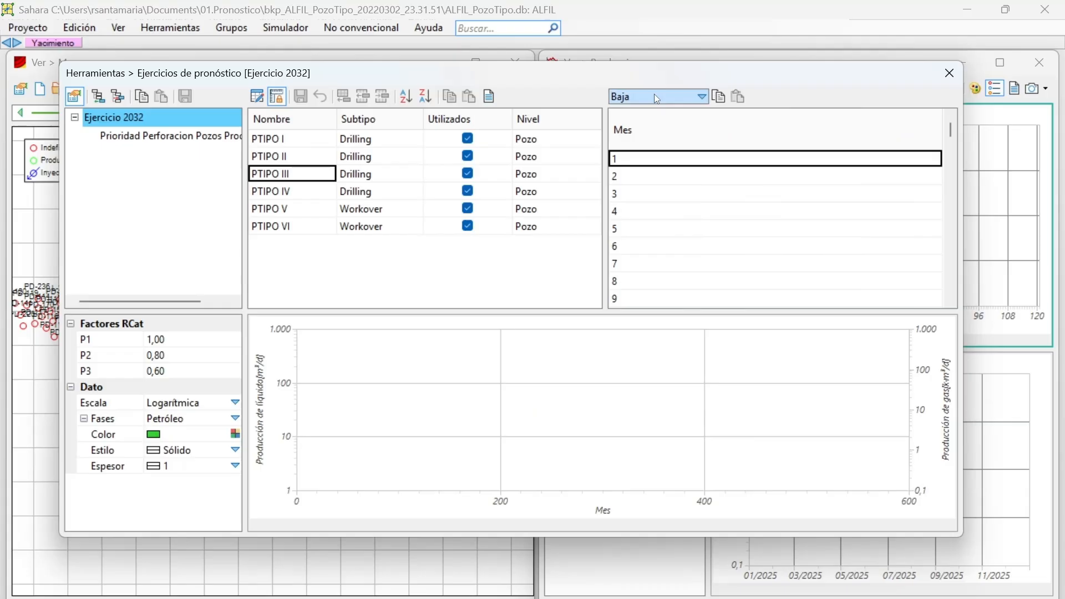
left_click(654, 96)
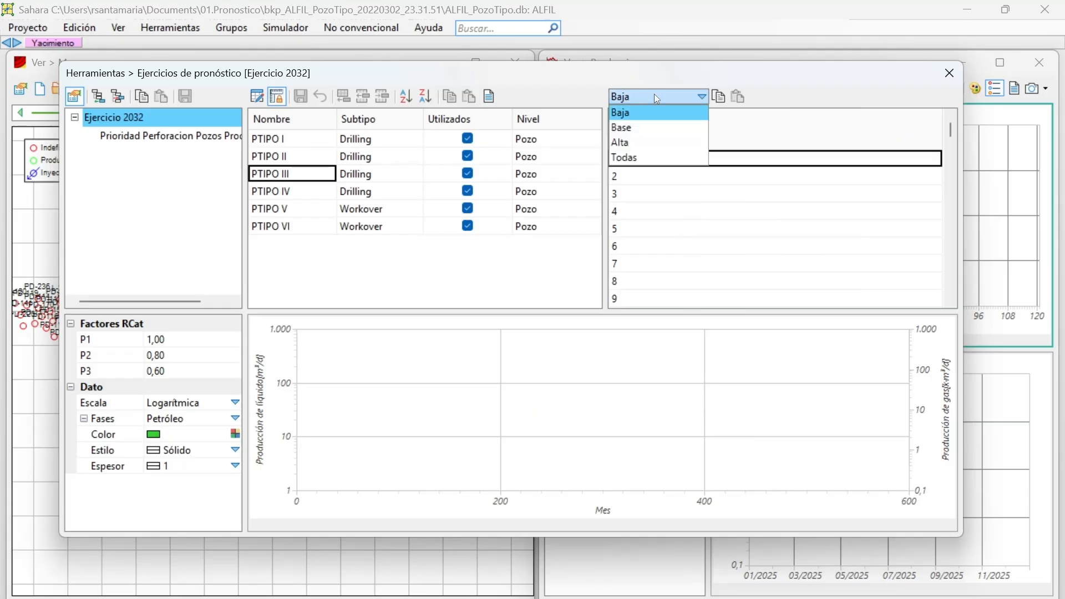
left_click(654, 95)
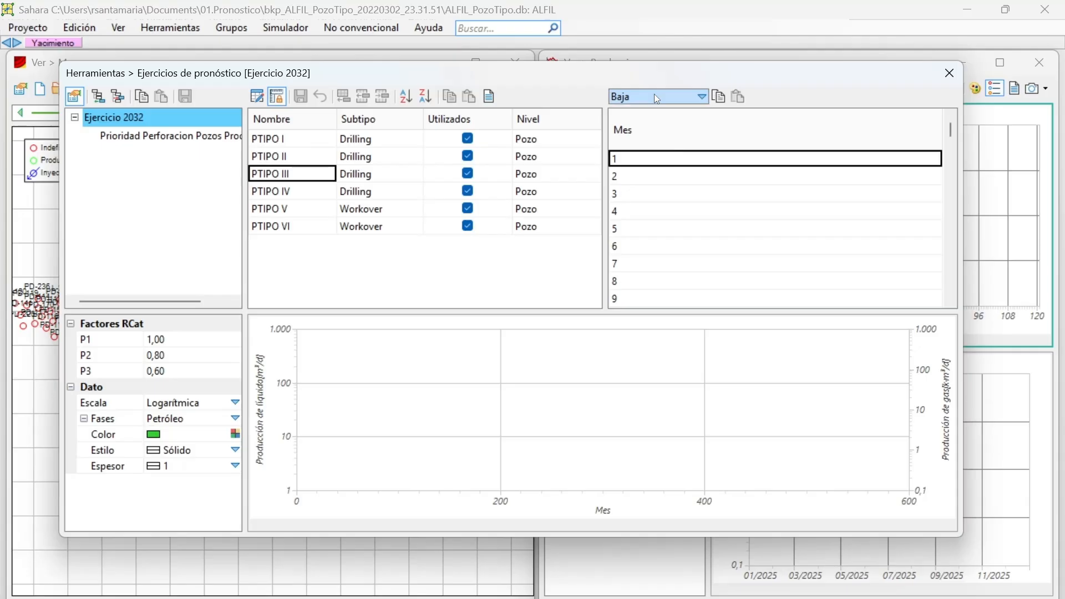
left_click(654, 94)
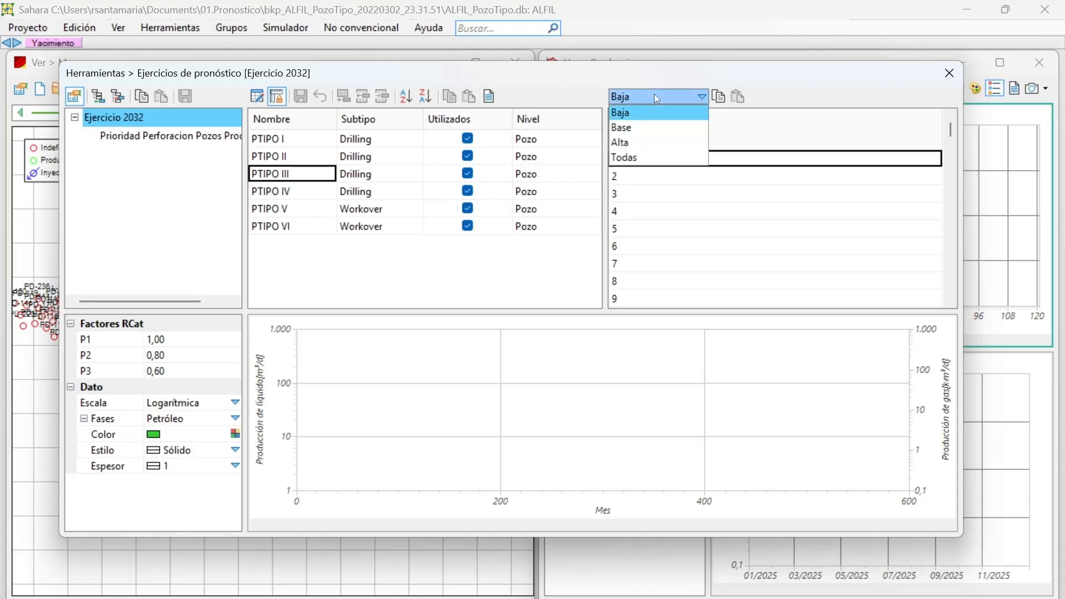
left_click(641, 127)
left_click(637, 97)
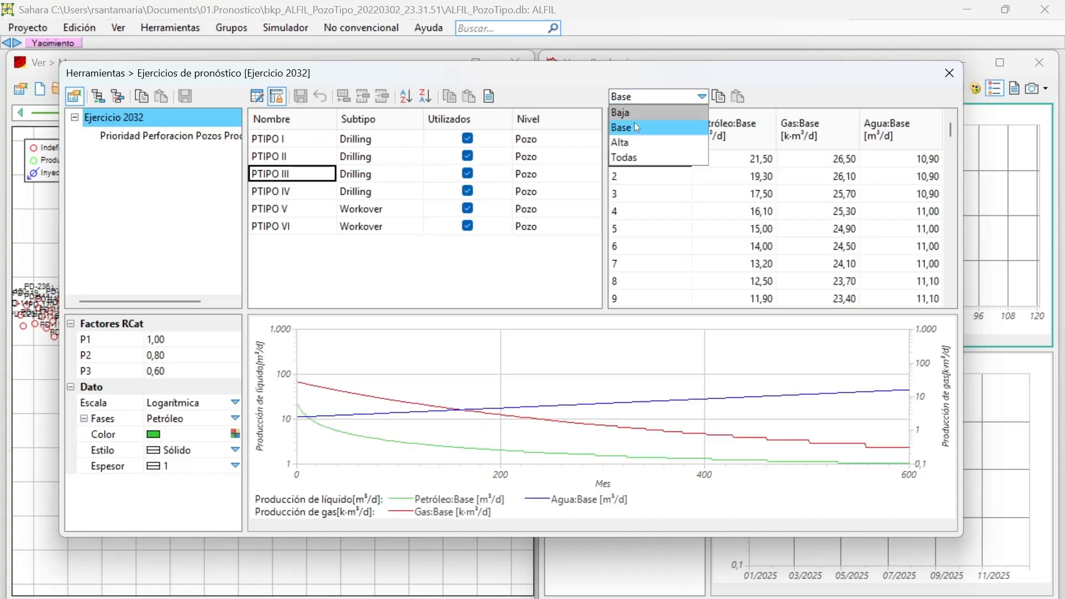
left_click(630, 139)
left_click(696, 98)
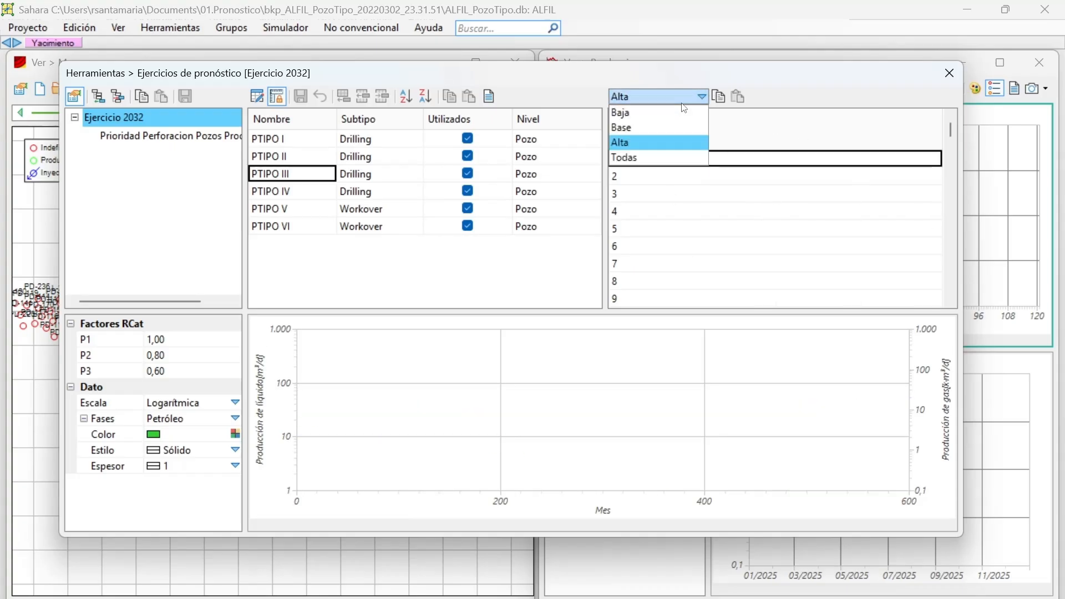
left_click(660, 126)
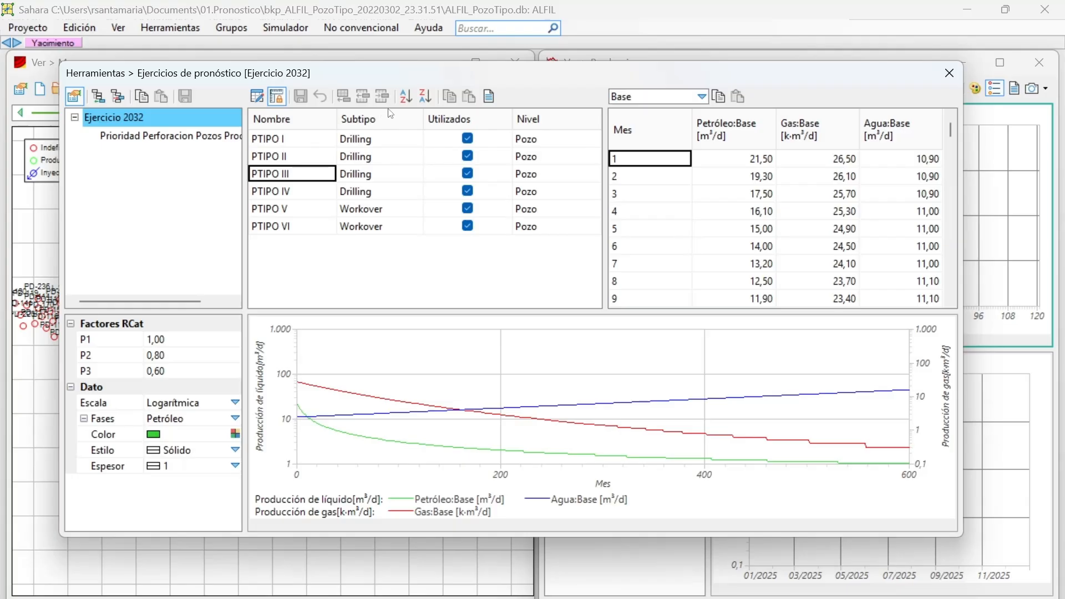
Try descending and ascending order on the type-well list, finish with ascending, and release the fixed graph scale.
left_click(429, 98)
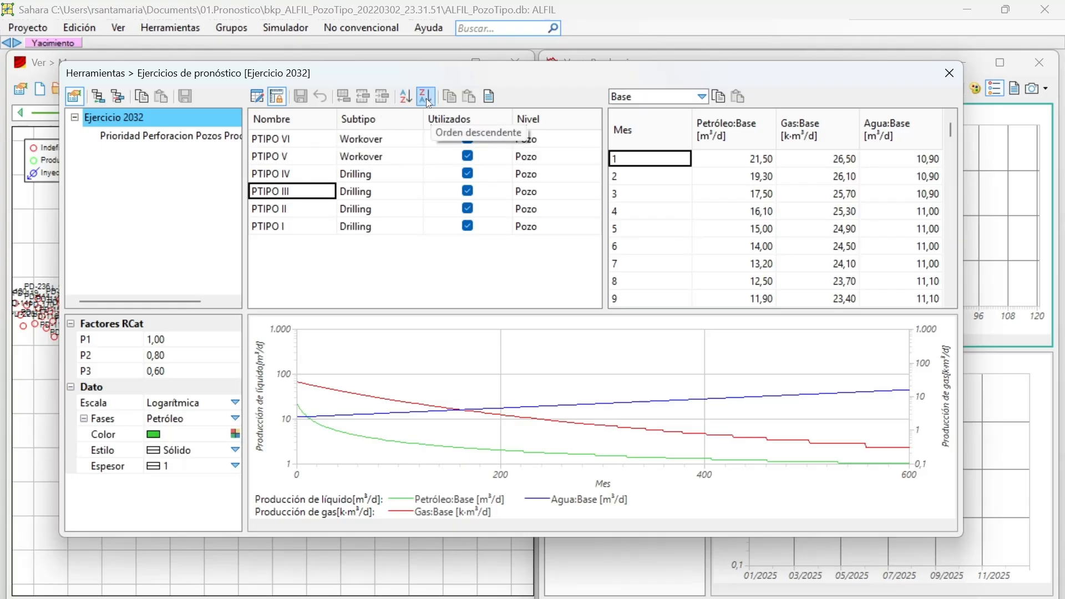
left_click(412, 97)
left_click(426, 97)
left_click(410, 96)
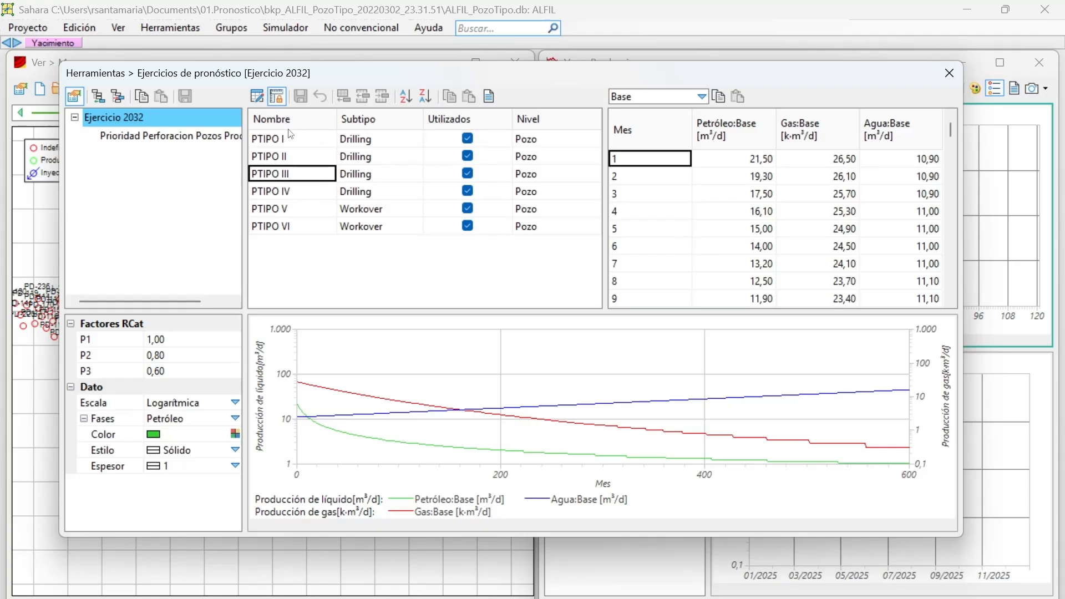
left_click(426, 96)
left_click(406, 97)
left_click(278, 97)
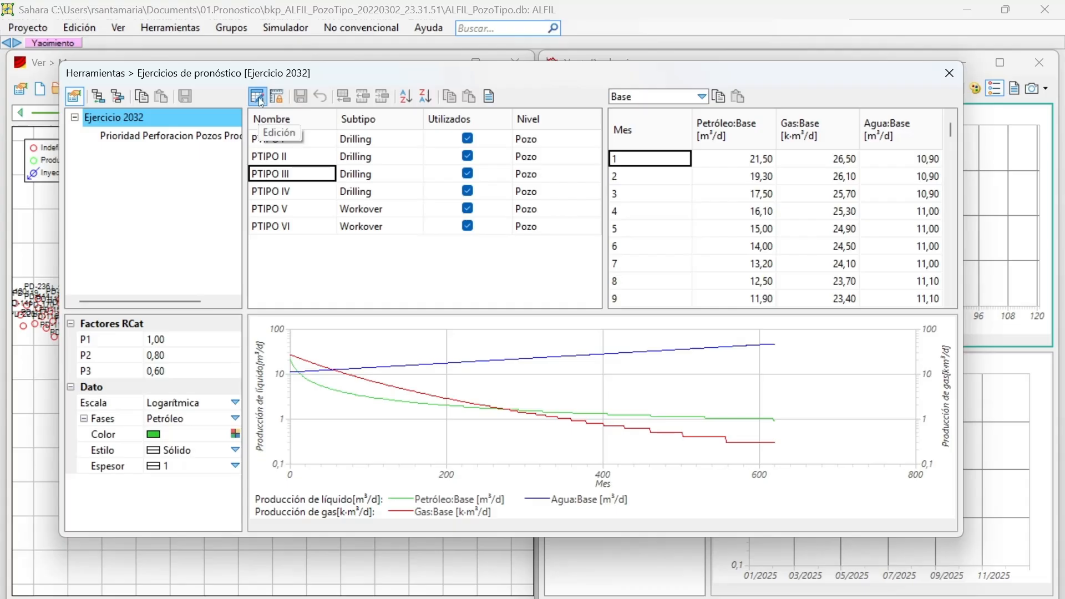
Enable editing of the type-well table and go through the entries from PTIPO I to PTIPO V.
left_click(258, 98)
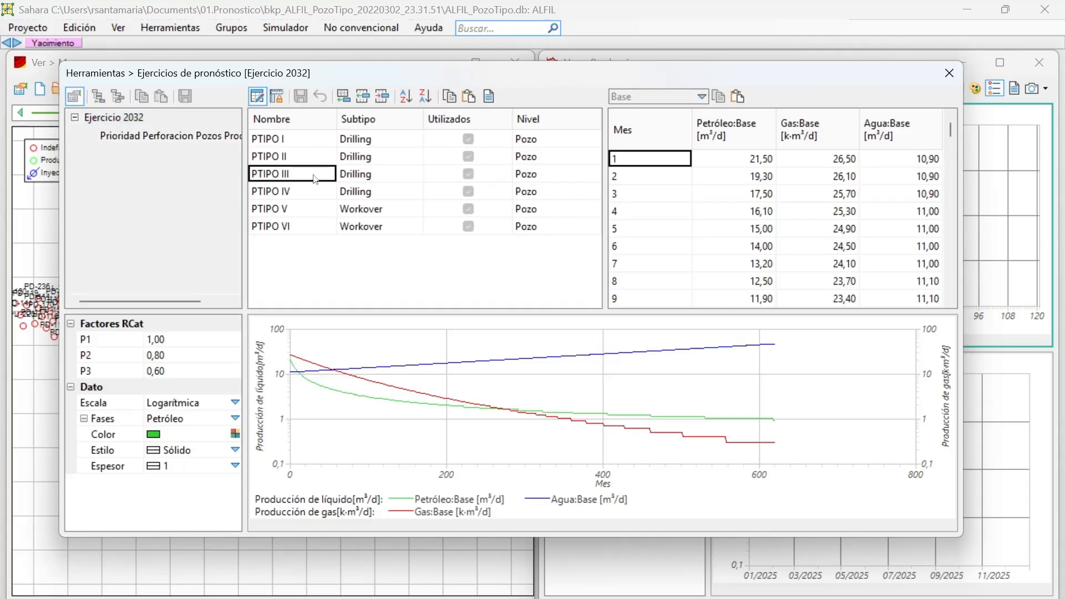
left_click(292, 140)
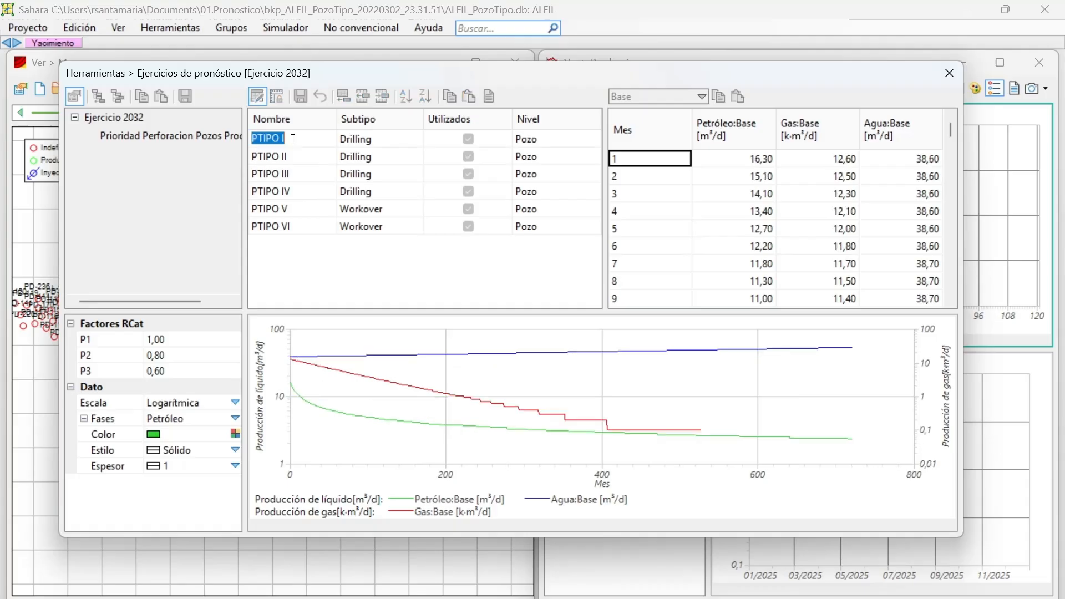
left_click(296, 155)
left_click(304, 189)
left_click(298, 209)
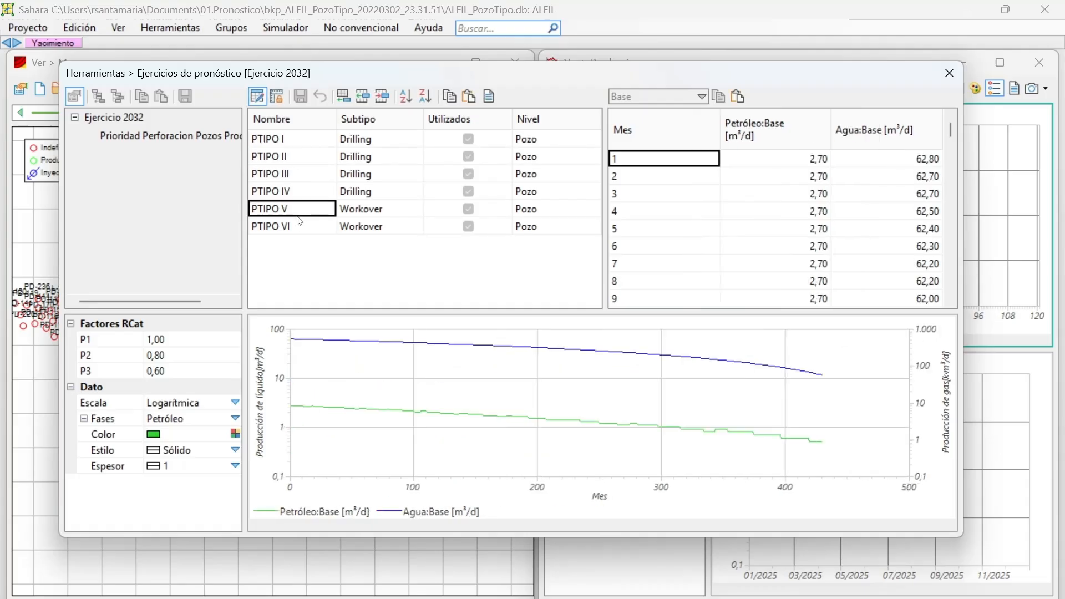
Add a new type well named Pozo Tipo Nuevo at the end of the list, and select PTIPO IV.
left_click(344, 97)
left_click(308, 243)
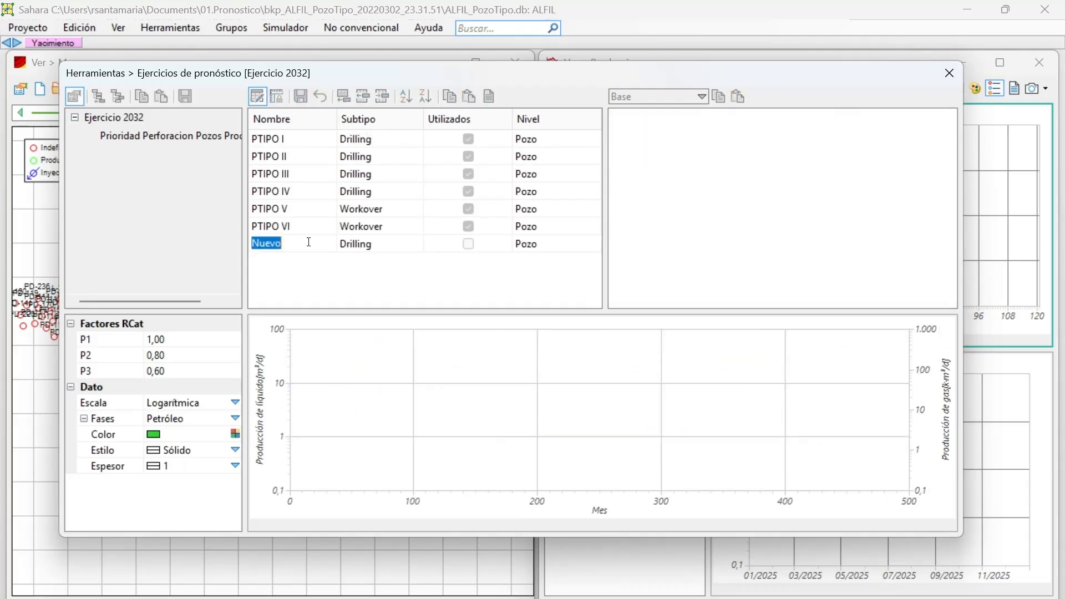
type("Pozo Tipo Nue")
left_click(331, 263)
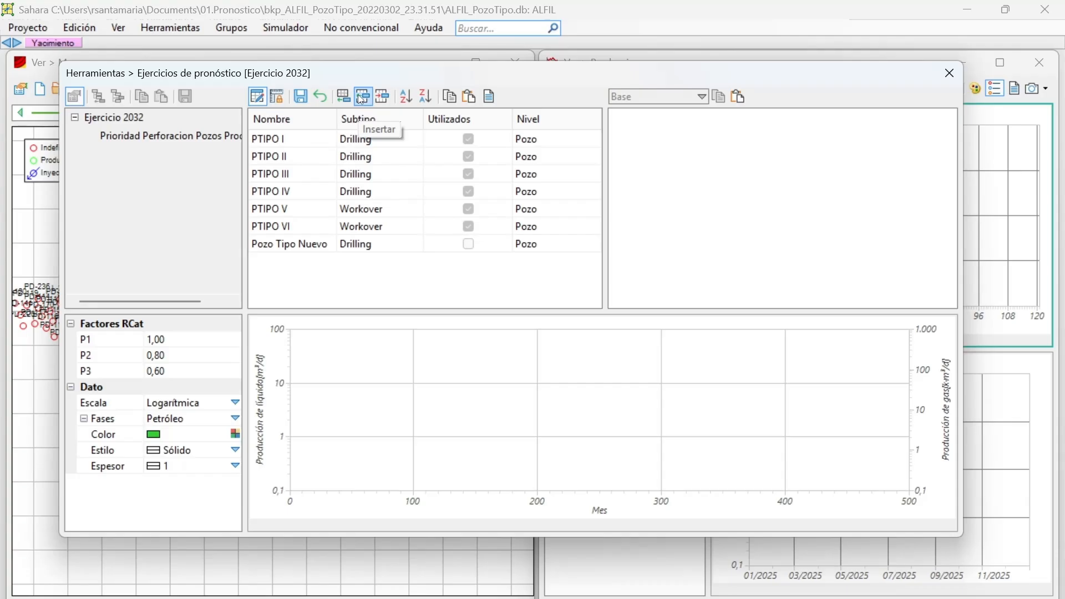
left_click(292, 194)
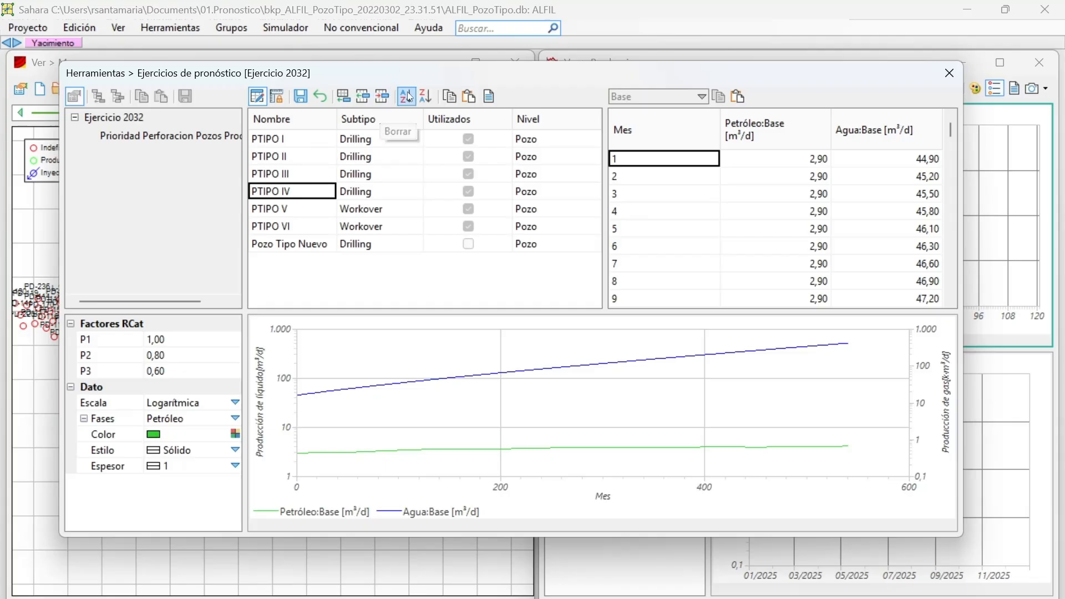
Select Pozo Tipo Nuevo, copy the type-well table, and end table editing, saving the changes to Ejercicio 2032.
left_click(314, 247)
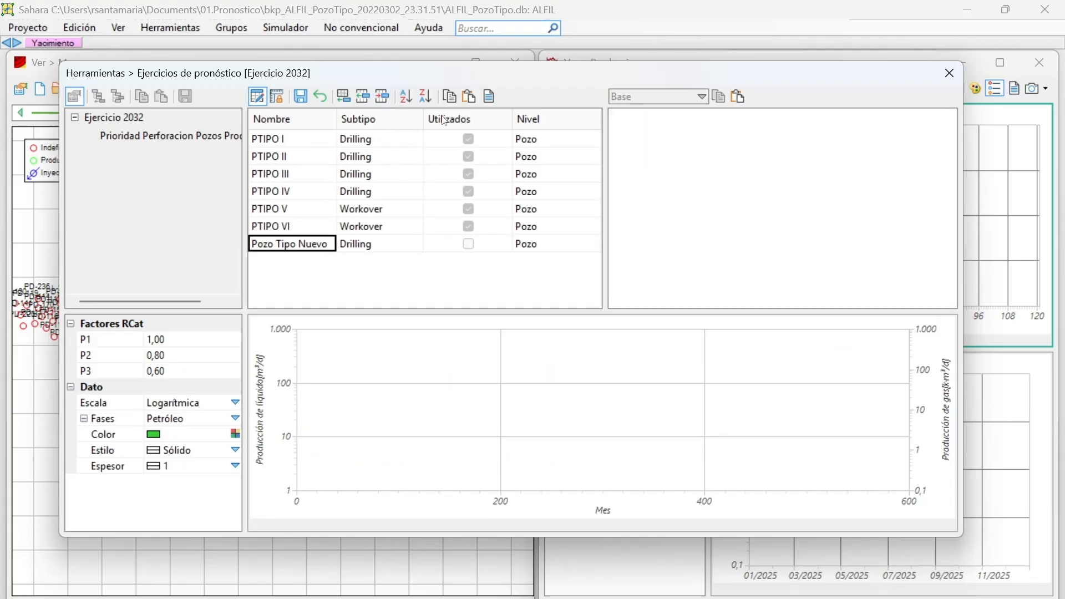
left_click(454, 102)
left_click(256, 96)
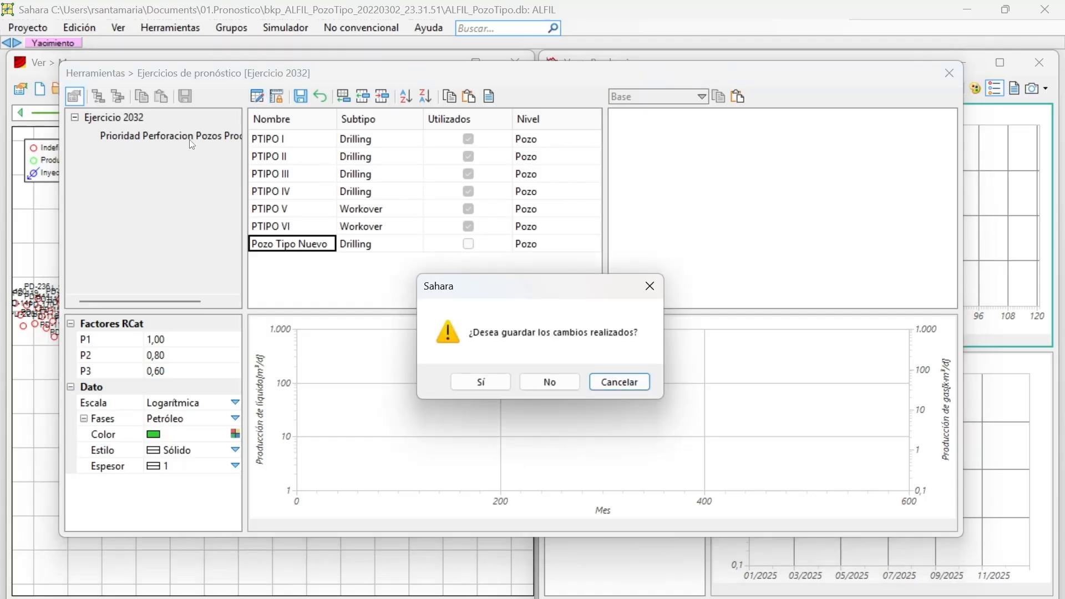
left_click(482, 389)
Add a new forecast exercise named Prueba and select it in the exercise tree.
right_click(128, 118)
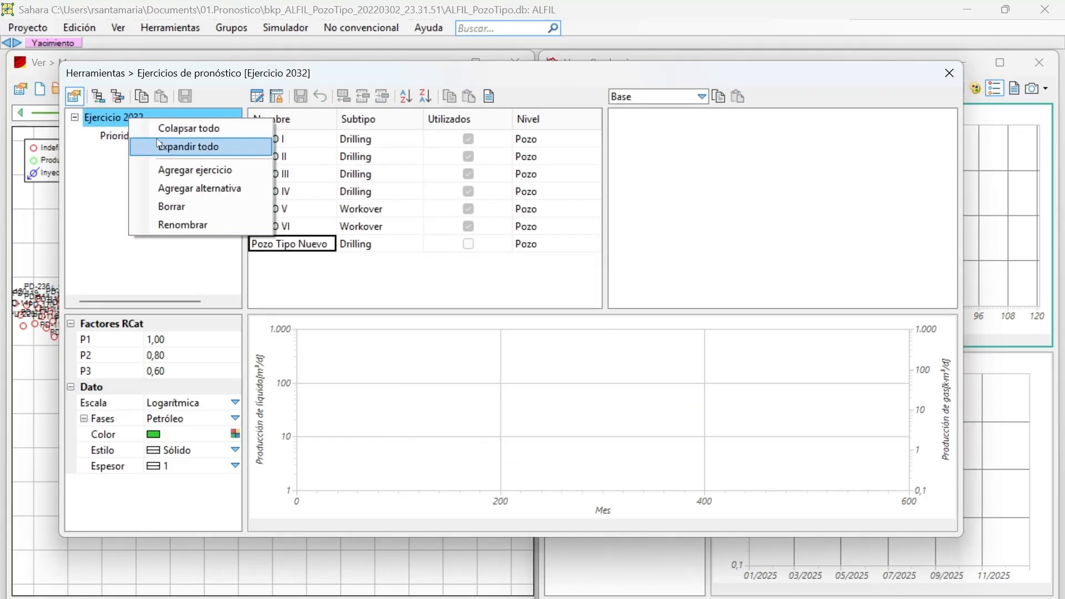
left_click(169, 169)
type("Prueba")
left_click(578, 341)
left_click(119, 154)
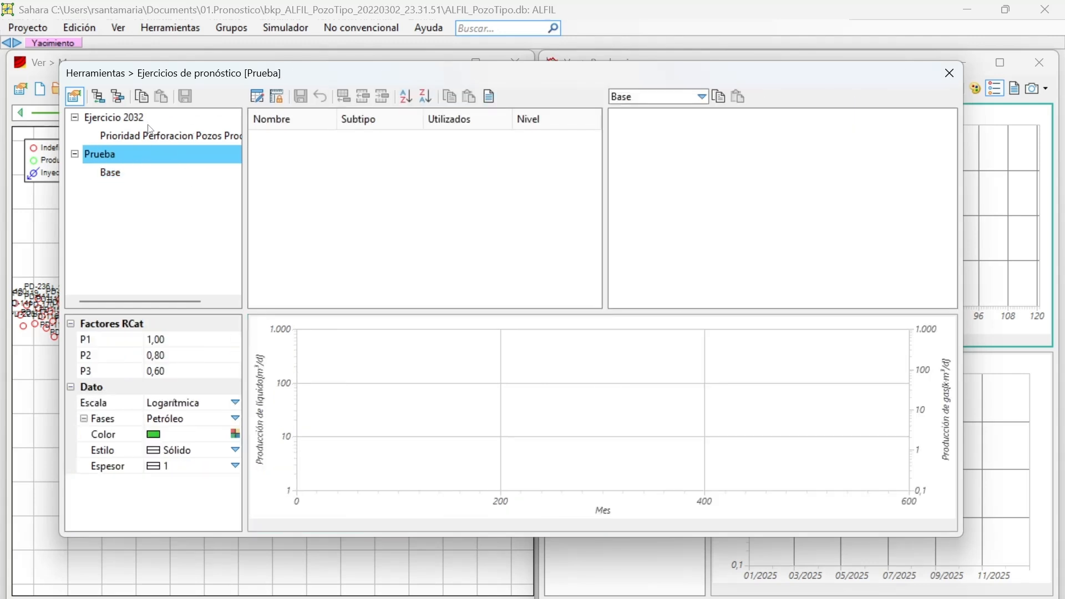
Paste the type-well table of Ejercicio 2032 into Prueba with 0 header rows, importing Nombre, Subtipo and Nivel and omitting Utilizados.
left_click(150, 118)
left_click(257, 96)
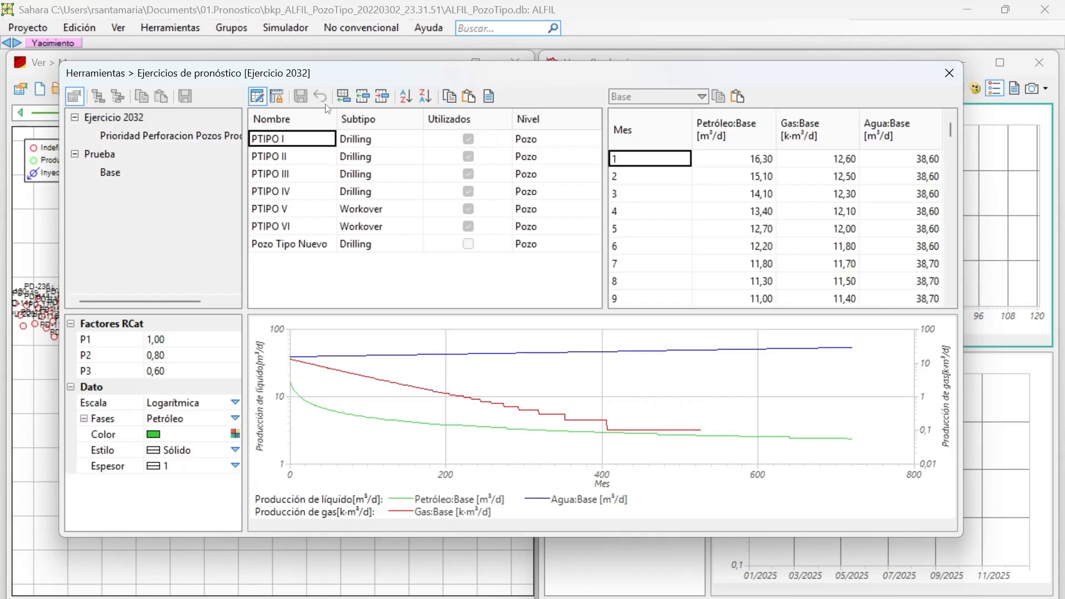
left_click(257, 97)
left_click(113, 154)
left_click(257, 97)
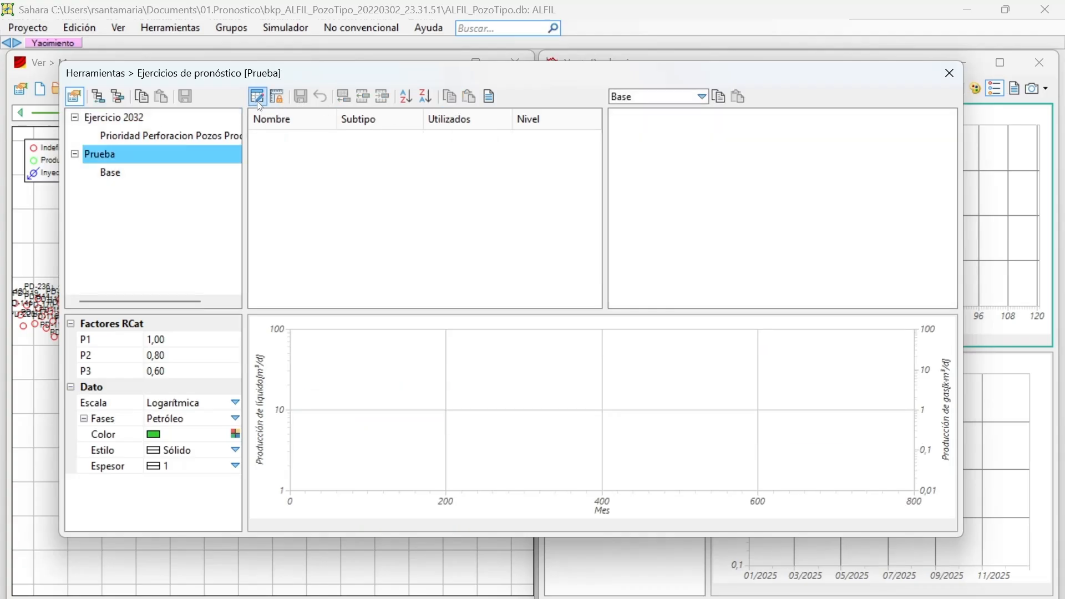
left_click(468, 96)
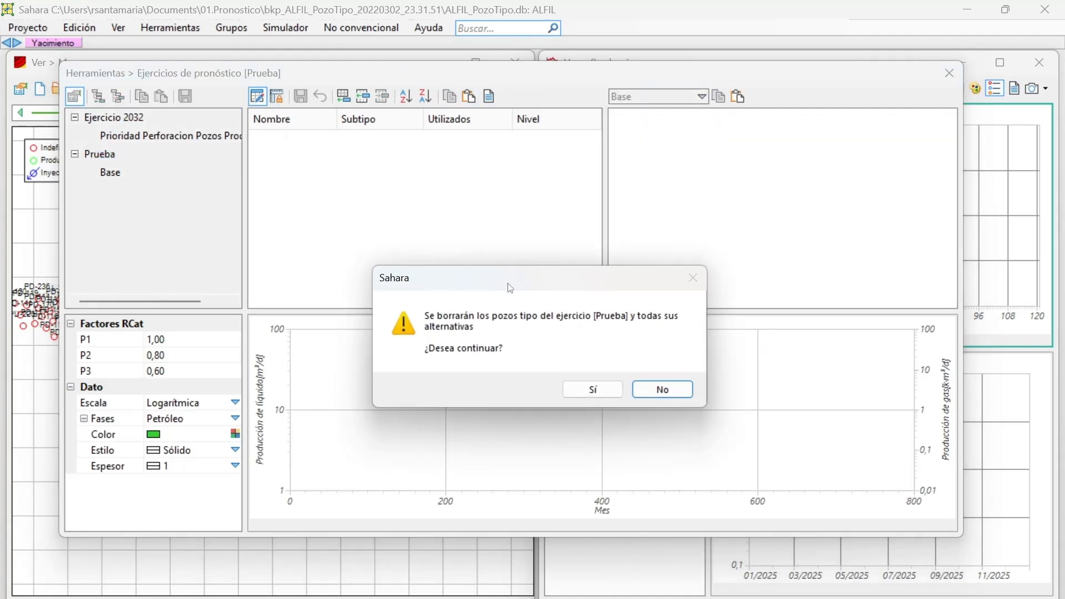
left_click(592, 390)
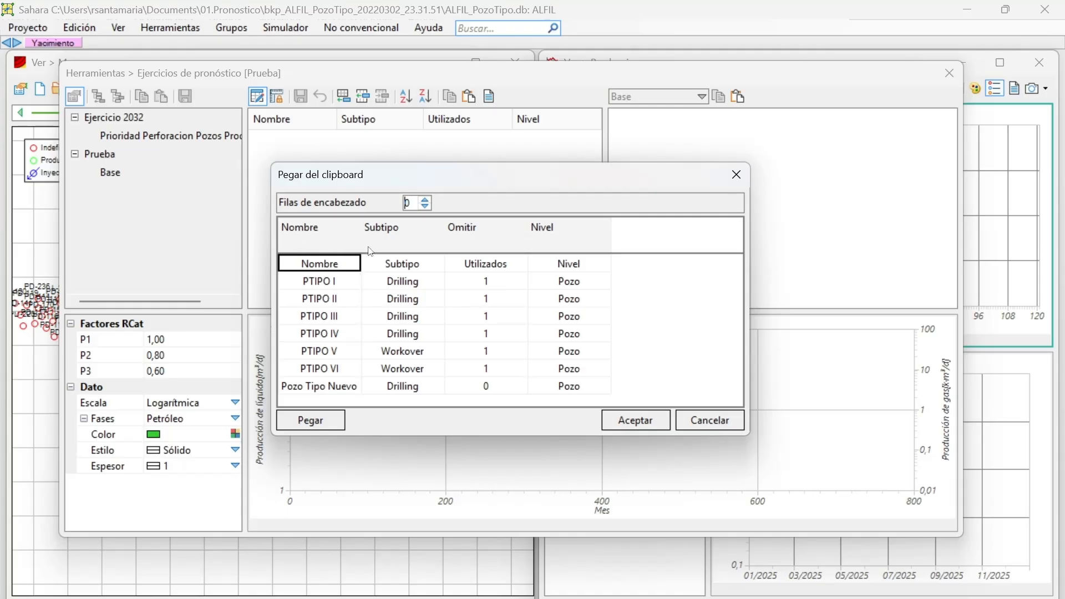
left_click(319, 240)
left_click(400, 229)
left_click(531, 223)
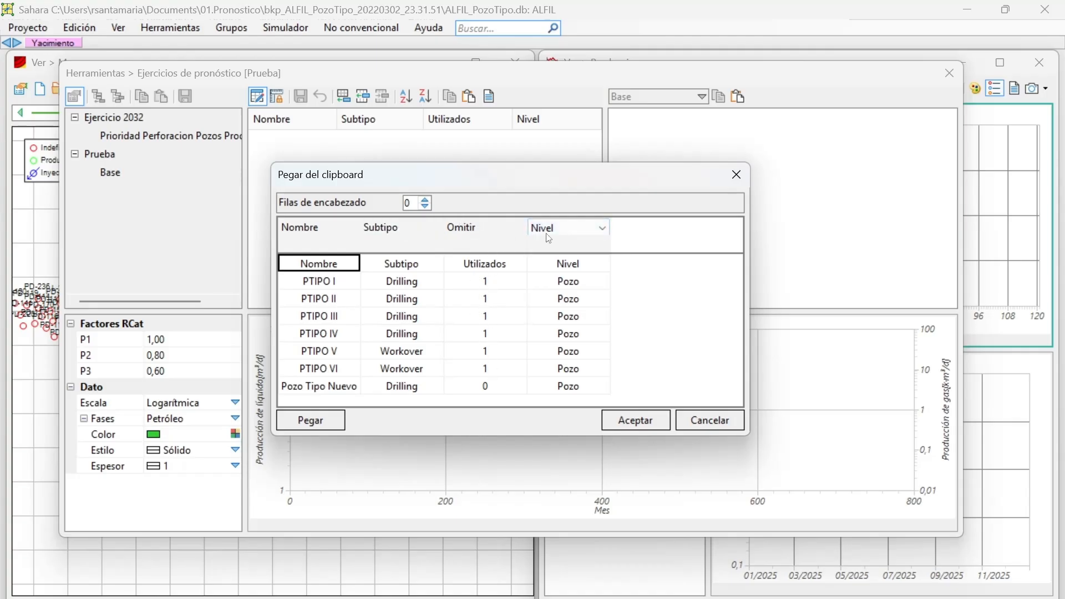
left_click(633, 420)
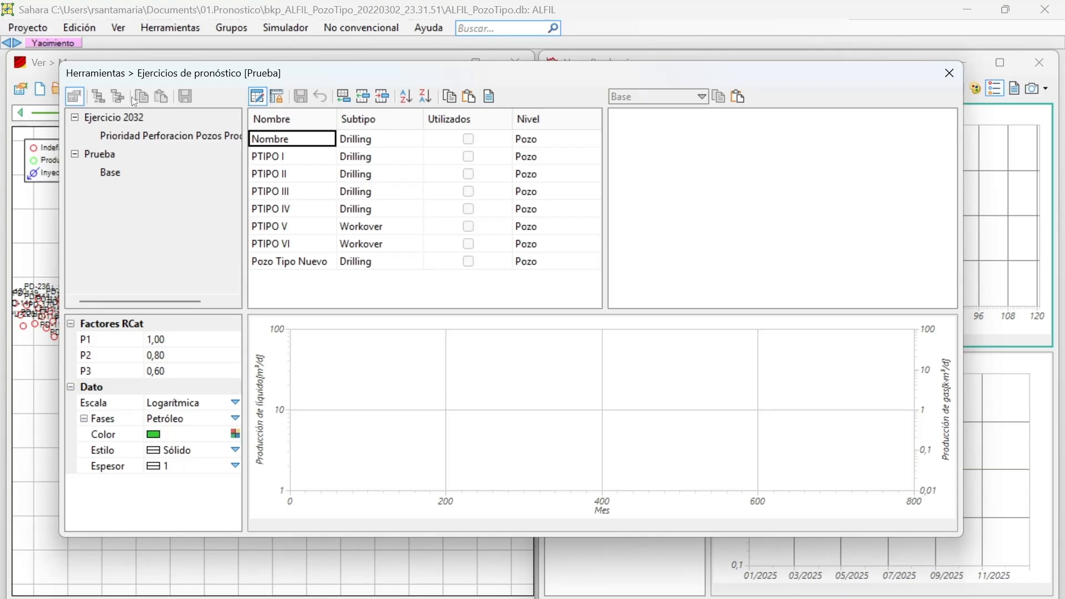
Copy the Base production table of PTIPO I in Ejercicio 2032 and open the clipboard import for Pozo Tipo Nuevo.
left_click(258, 98)
left_click(146, 119)
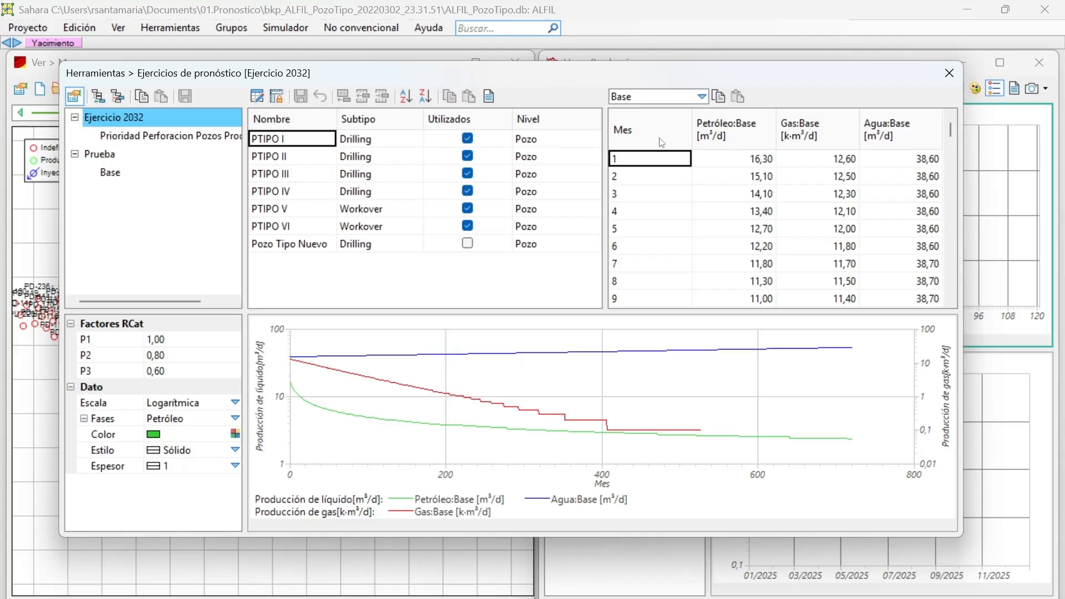
left_click(718, 98)
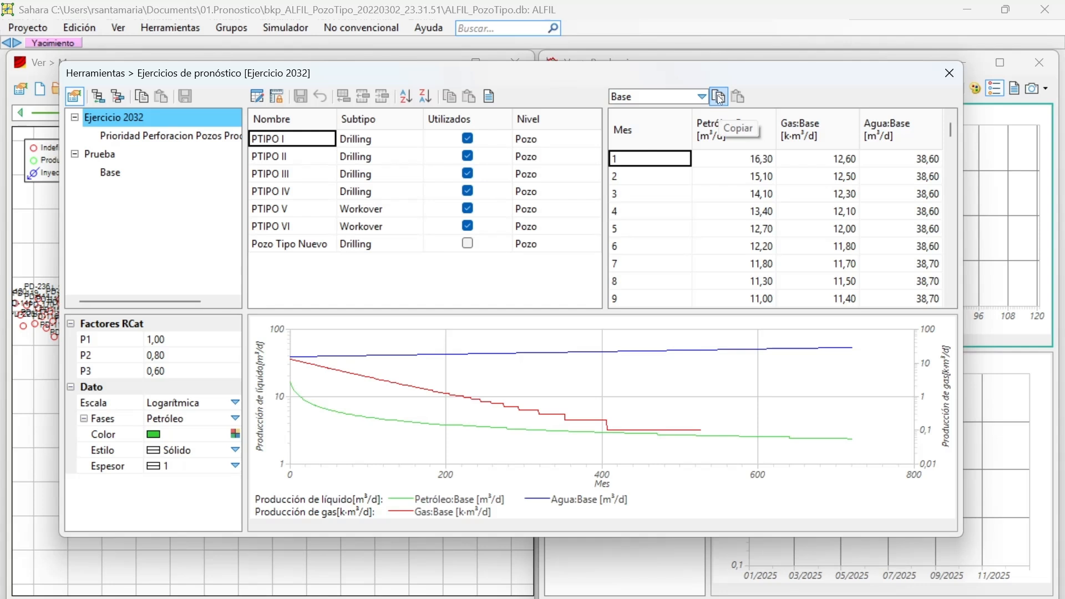
left_click(306, 245)
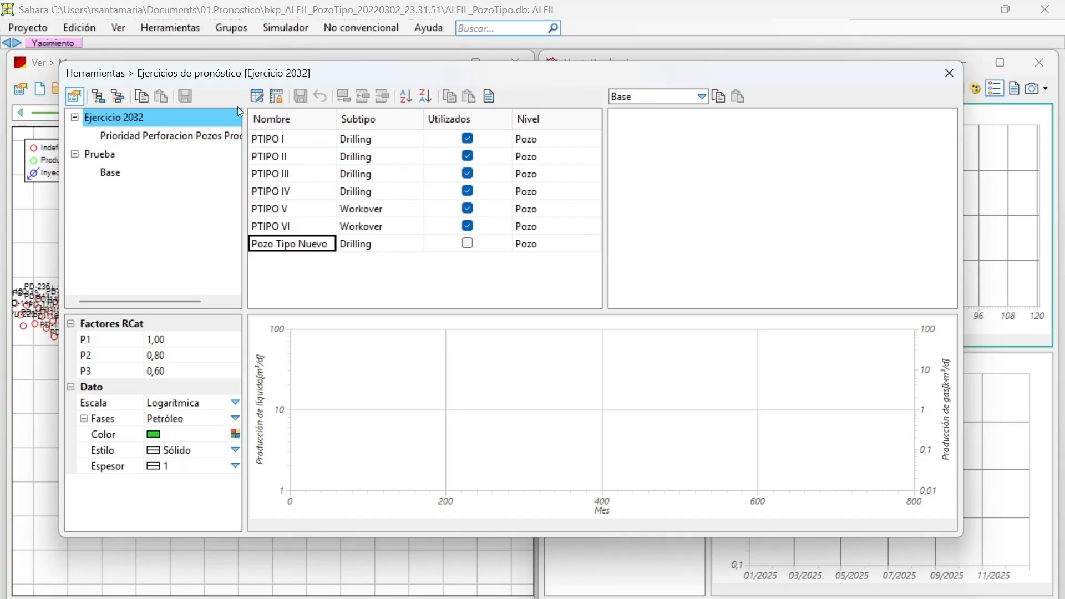
left_click(257, 96)
left_click(740, 103)
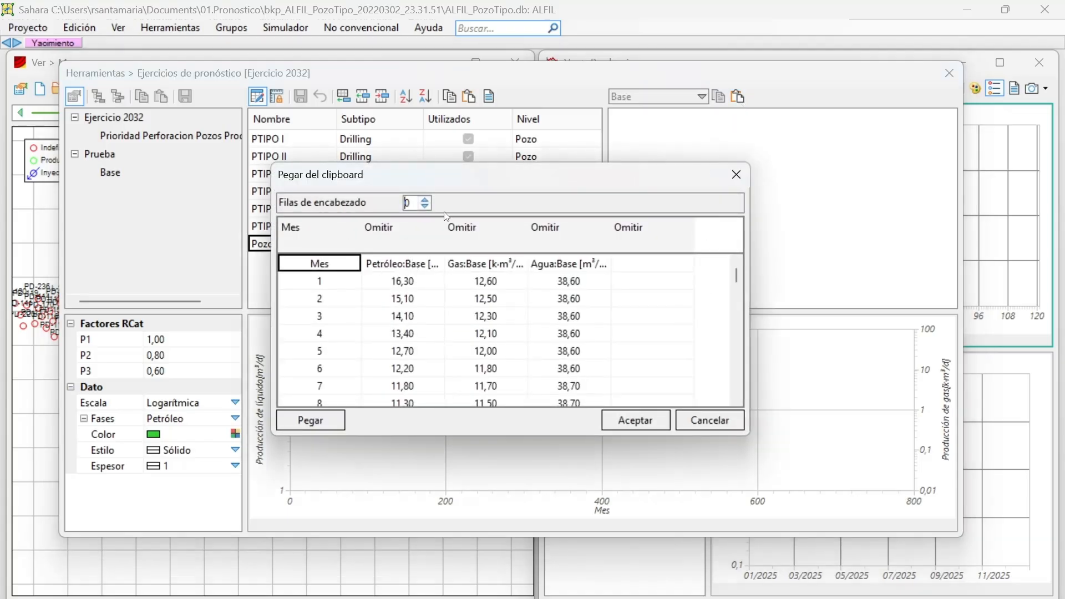
Assign the clipboard columns to Petróleo, Gas and Agua, import them into Pozo Tipo Nuevo, and look over its curves.
left_click(408, 230)
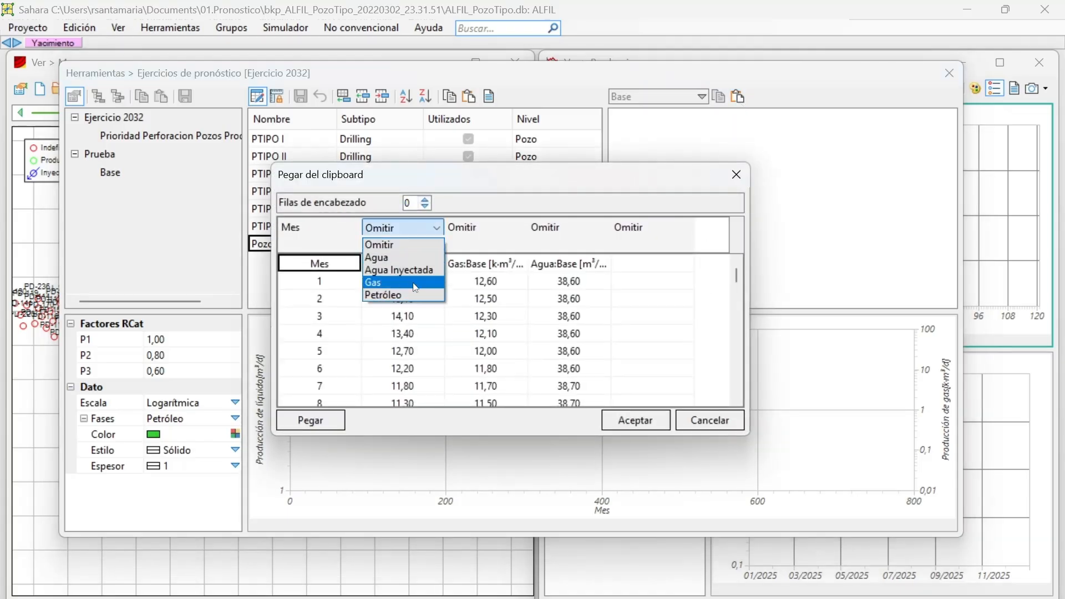
left_click(383, 294)
left_click(483, 228)
left_click(483, 228)
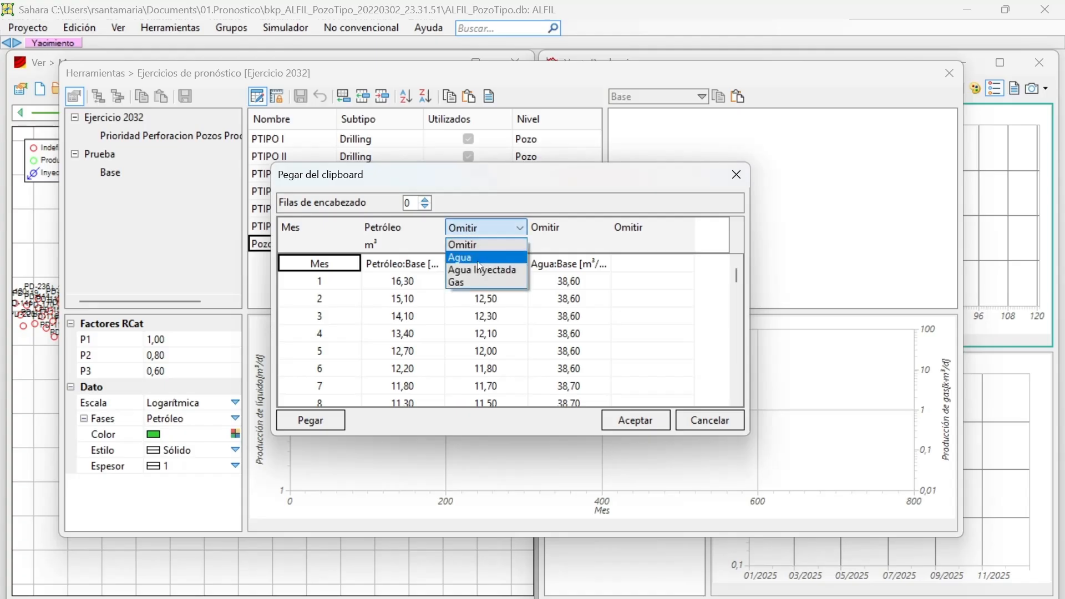
left_click(472, 282)
left_click(564, 228)
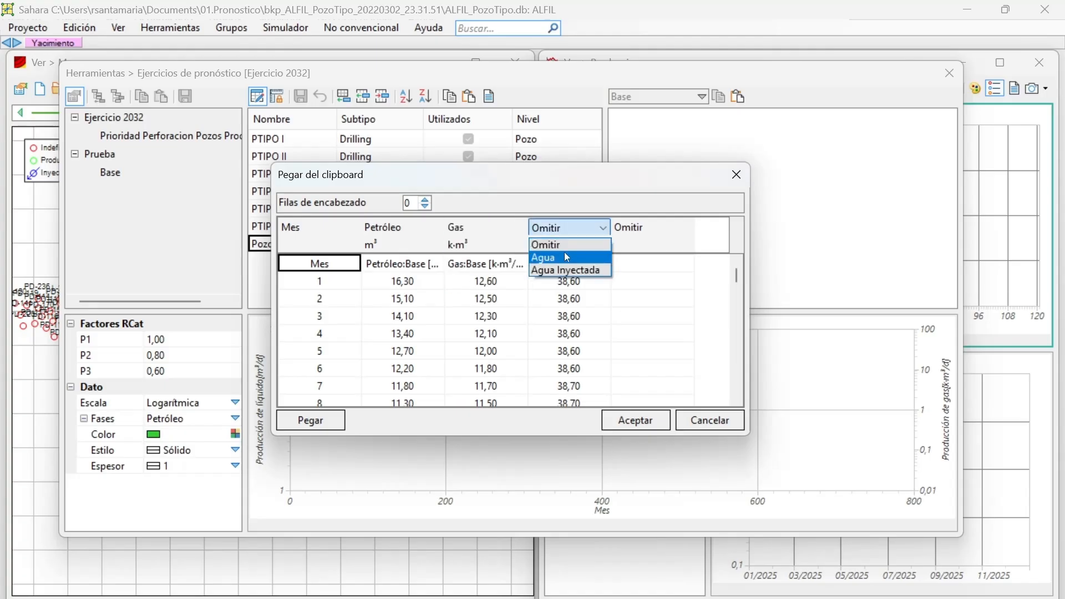
left_click(566, 257)
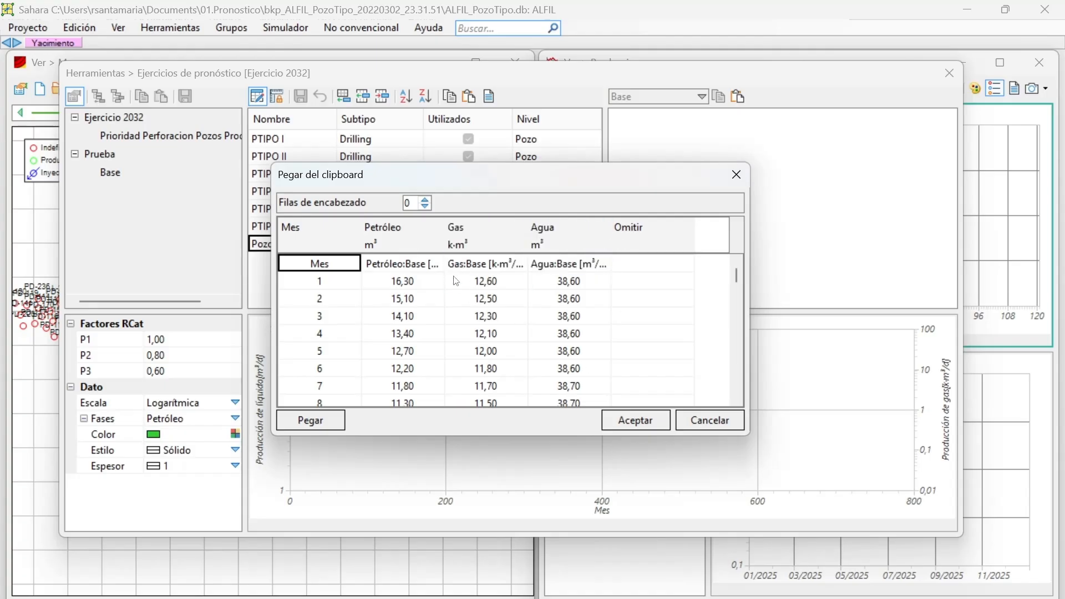
left_click(635, 420)
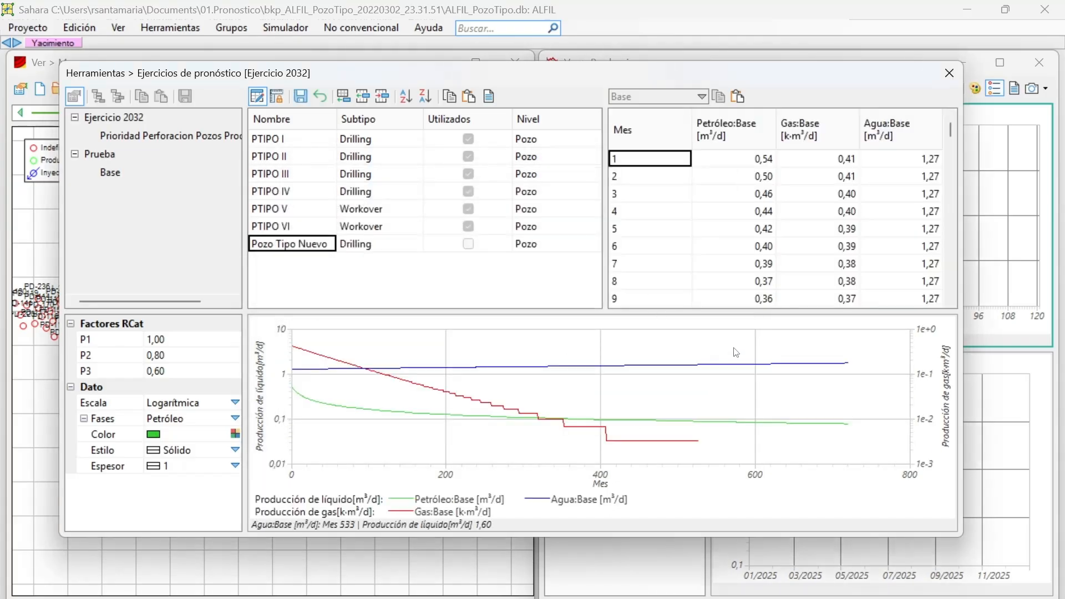
scroll(666, 181, "down", 3)
scroll(666, 181, "up", 3)
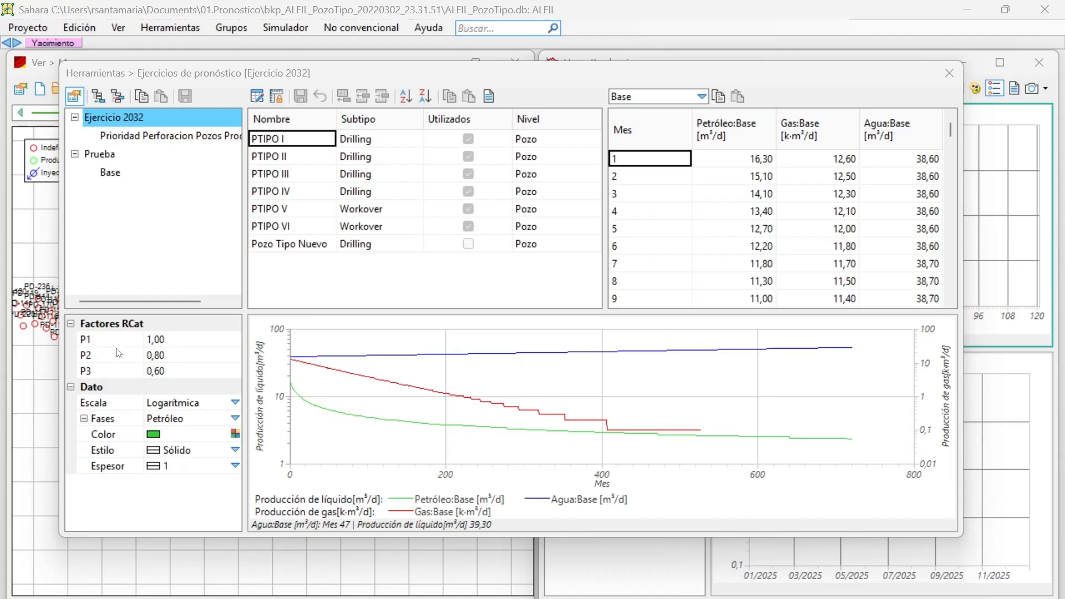
Try 10 as the P2 RCat factor, and restore P2 to 0,8 and P3 to 0,6.
left_click(176, 346)
left_click(173, 355)
left_click(175, 373)
left_click(174, 358)
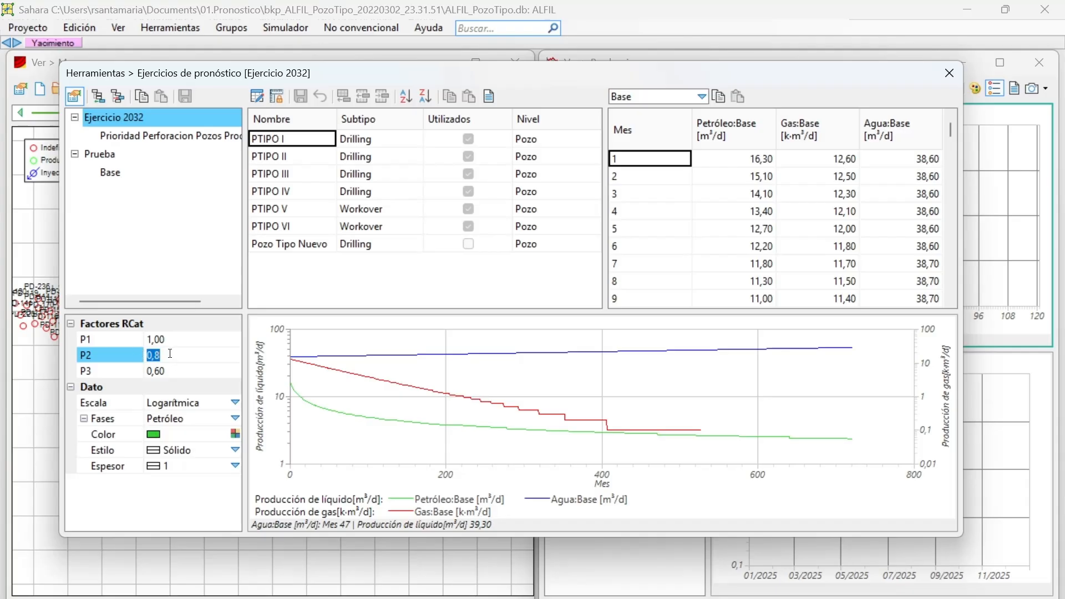
left_click(171, 372)
left_click(179, 359)
type("10")
left_click(175, 372)
left_click(181, 360)
left_click(173, 372)
left_click(176, 362)
type("0,8")
left_click(177, 375)
type("0,6")
key("Up")
Try the Lineal scale on the production graph and return it to Logarítmica.
left_click(192, 406)
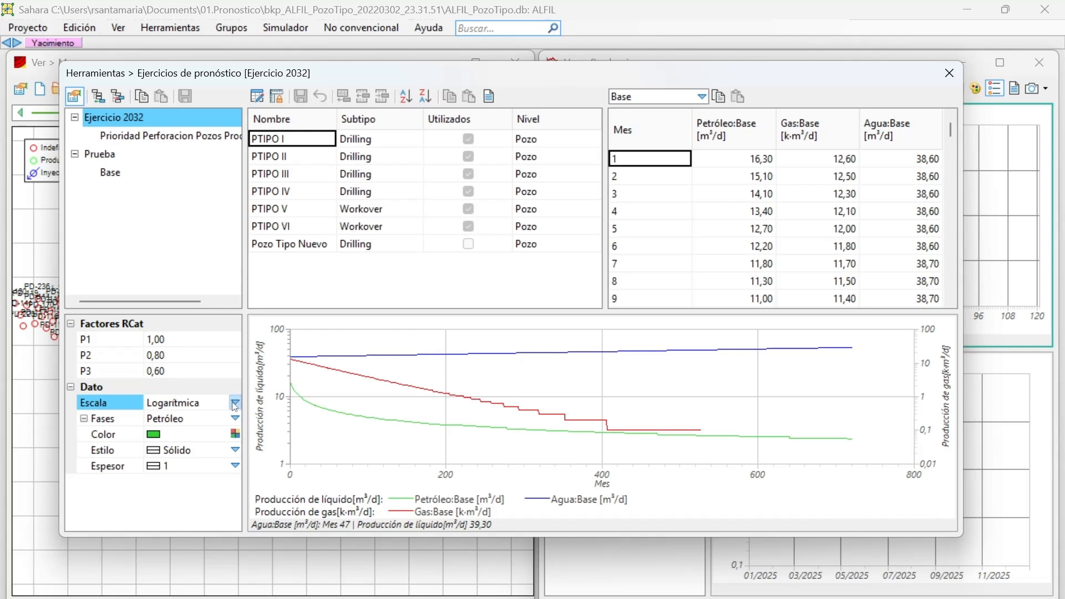
left_click(236, 403)
left_click(212, 419)
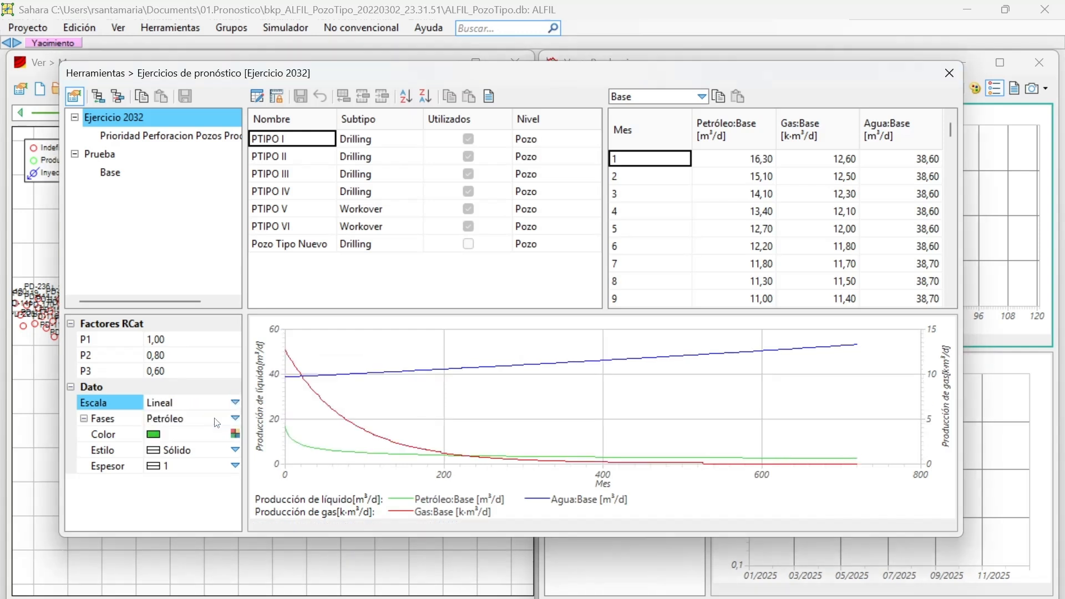
left_click(236, 403)
left_click(206, 434)
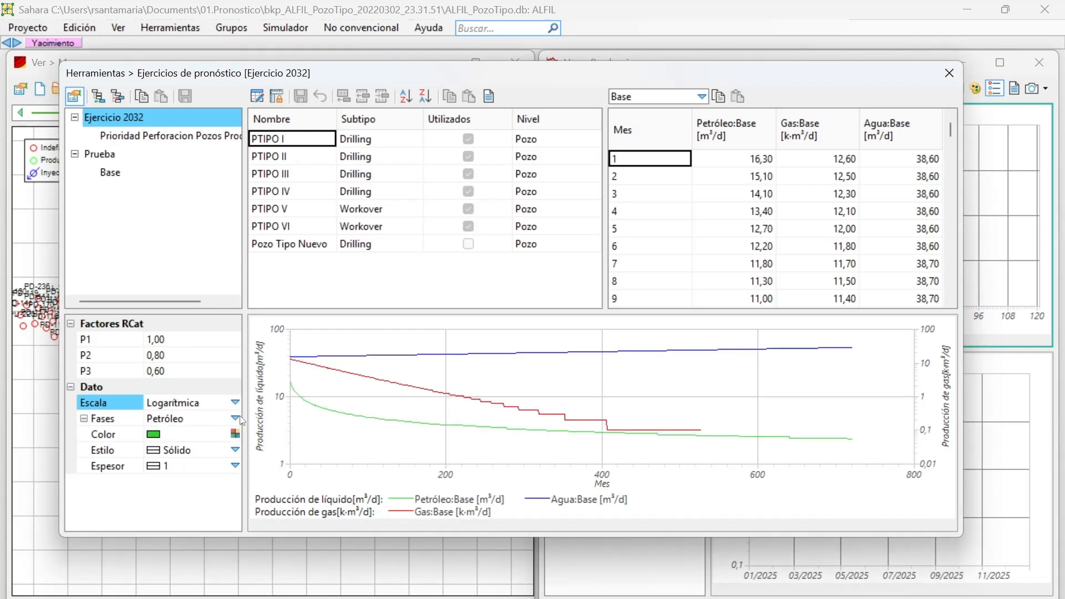
Go through the graph settings of the Gas, Agua and Agua Inyectada phases and return to Petróleo.
left_click(236, 418)
left_click(217, 448)
left_click(235, 418)
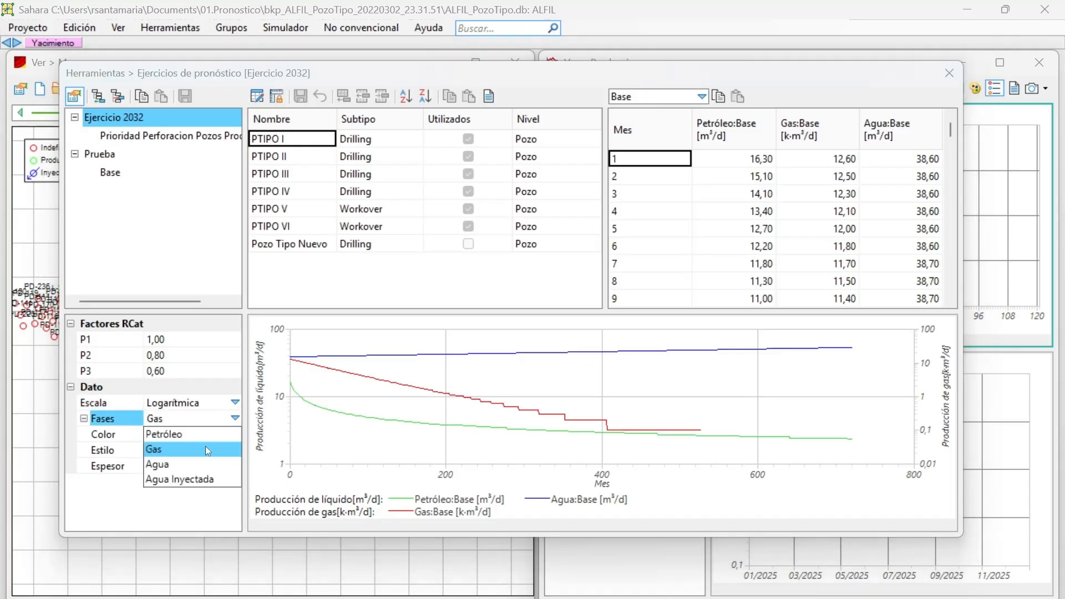
left_click(192, 462)
left_click(235, 419)
left_click(214, 480)
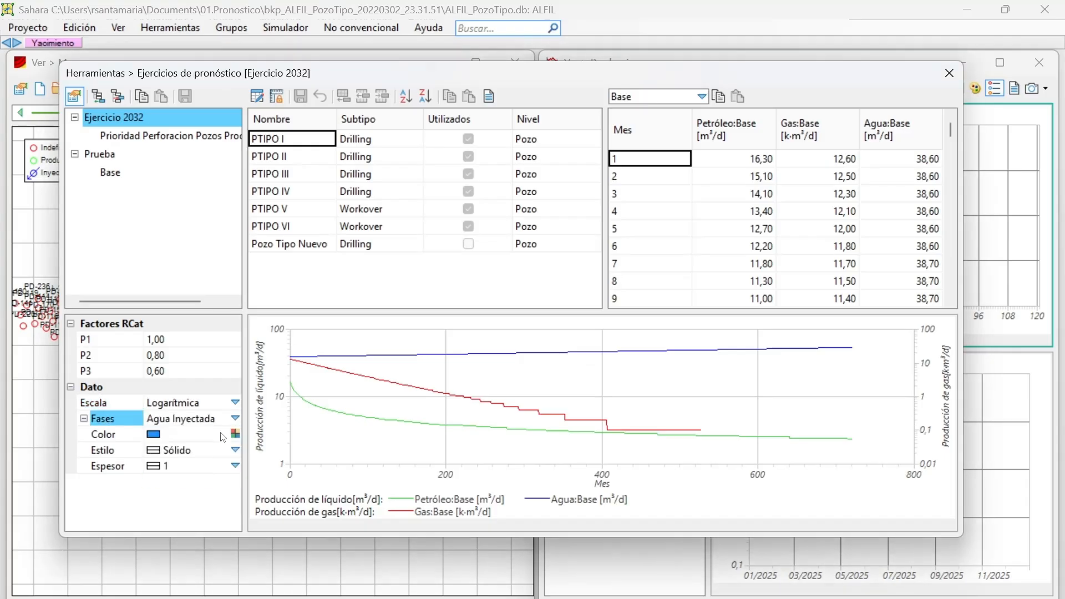
left_click(235, 418)
left_click(192, 435)
Try different line styles on the Petróleo curve, including Guión and (Invisible).
left_click(235, 449)
left_click(236, 449)
left_click(235, 450)
left_click(190, 495)
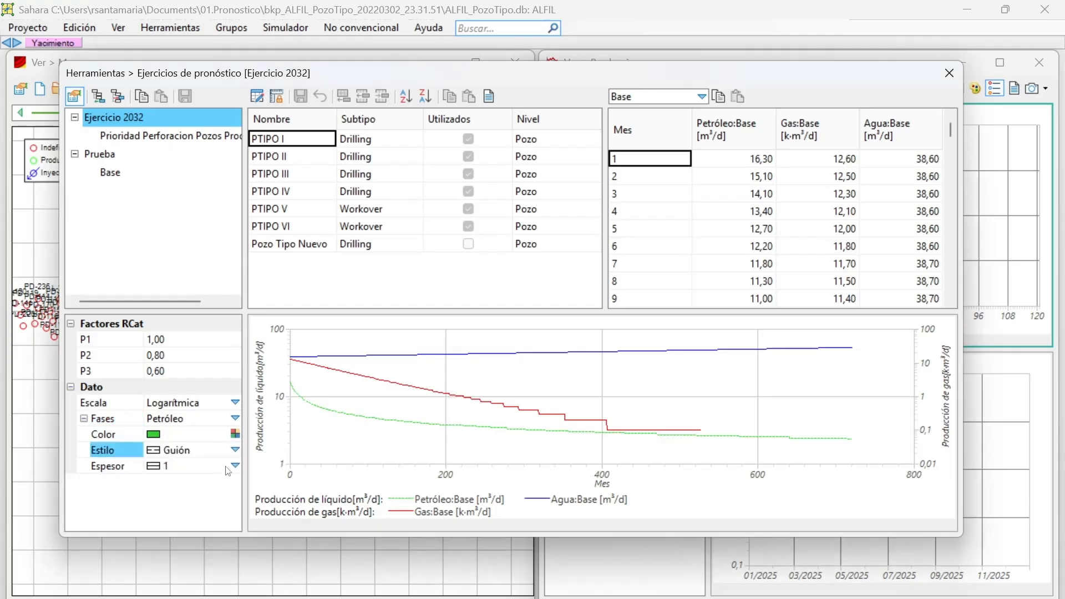
left_click(235, 449)
left_click(183, 510)
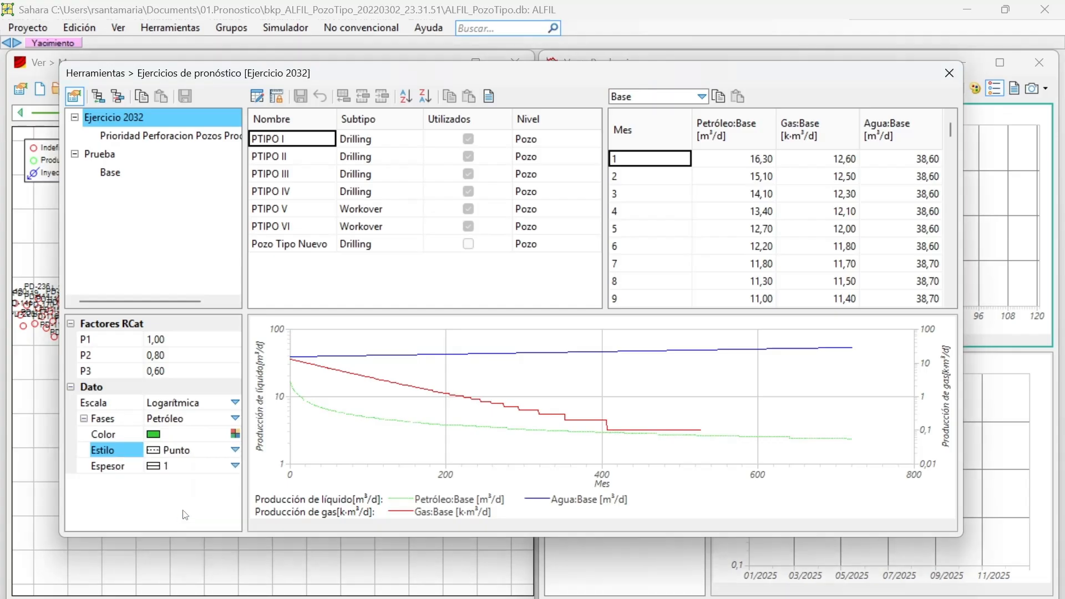
left_click(235, 450)
left_click(175, 468)
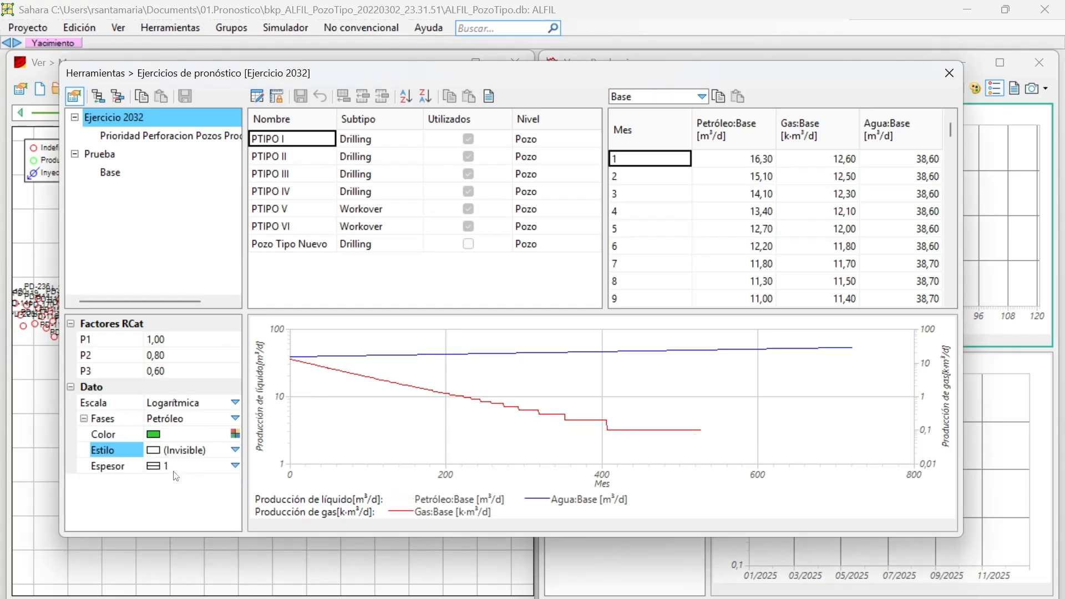
Set the Petróleo curve's thickness to 4 and its line style to Sólido.
left_click(235, 465)
left_click(198, 522)
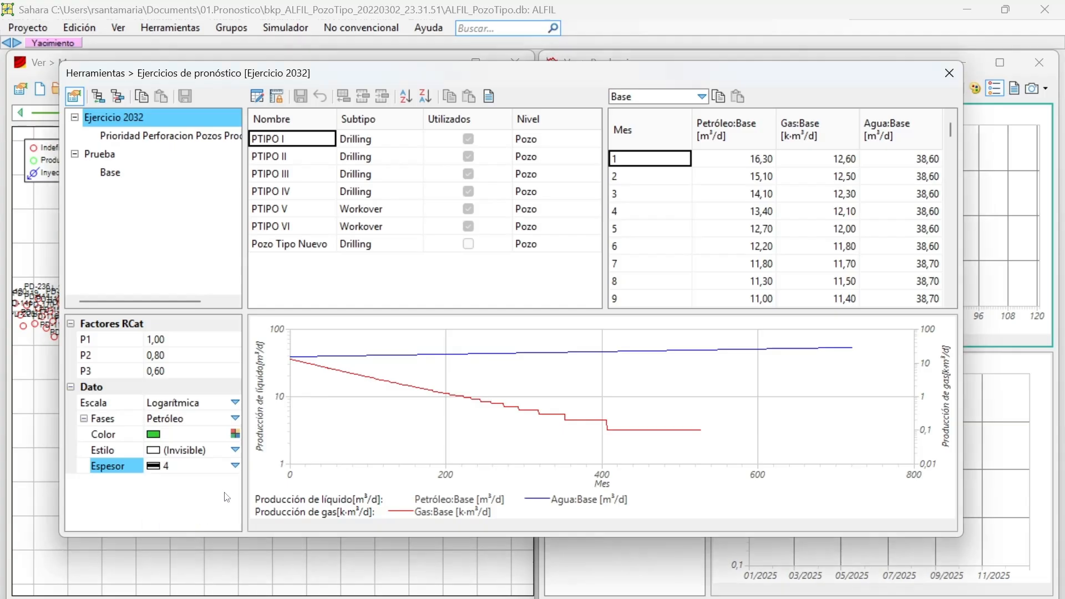
left_click(236, 449)
left_click(189, 482)
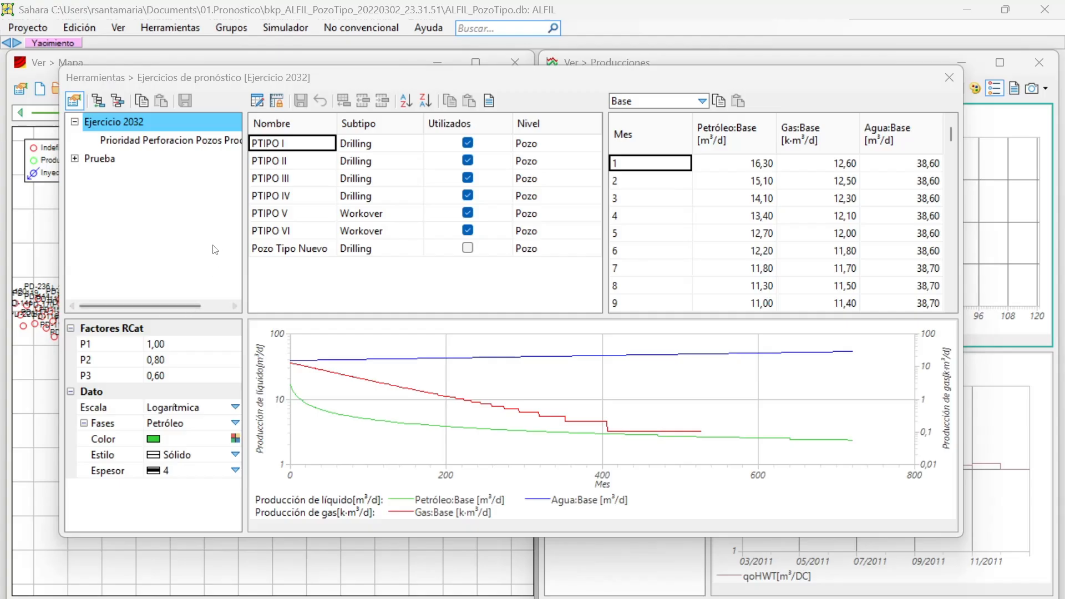
Open the Prioridad Perforacion Pozos Productores alternative of Ejercicio 2032 and look over its schedule, including the first PE-567 entry.
left_click(160, 143)
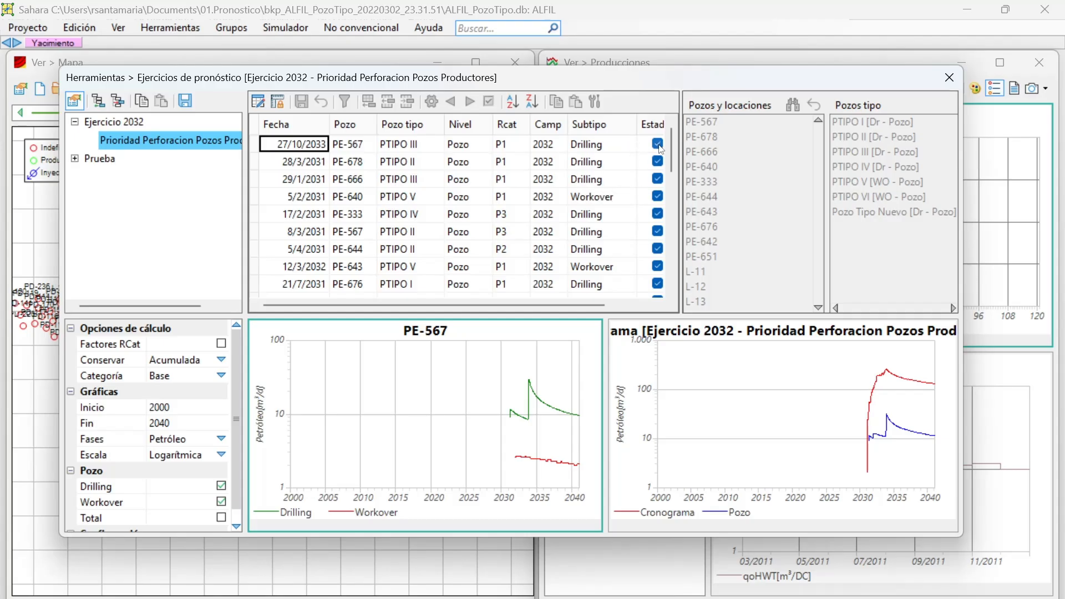
scroll(653, 177, "down", 7)
scroll(653, 177, "up", 7)
left_click(659, 147)
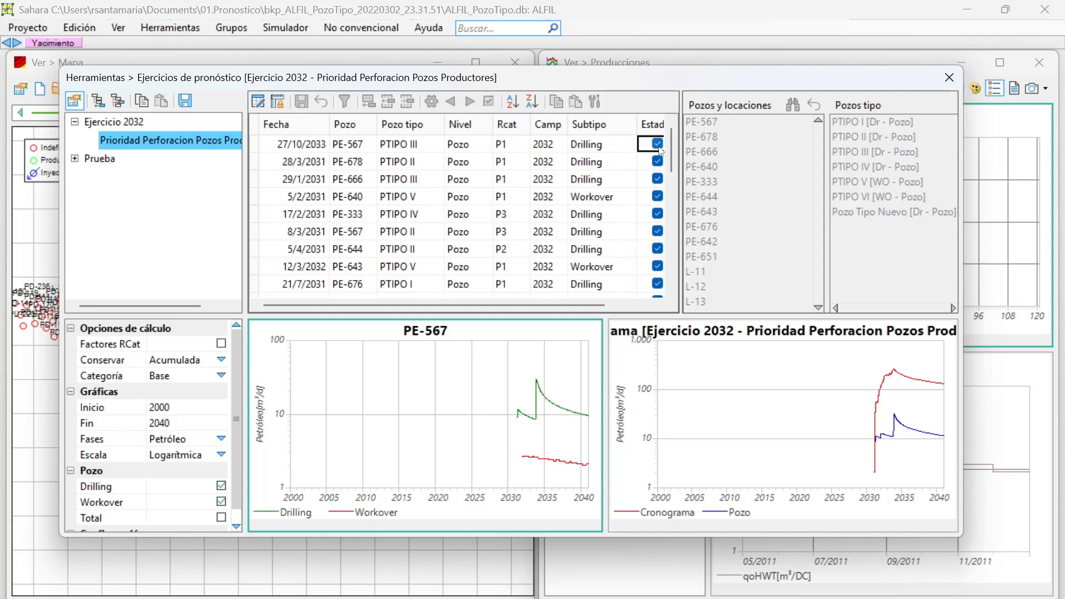
Show the PE-678 forecast, fix the graph scale, and view PE-666 at that scale.
left_click(299, 161)
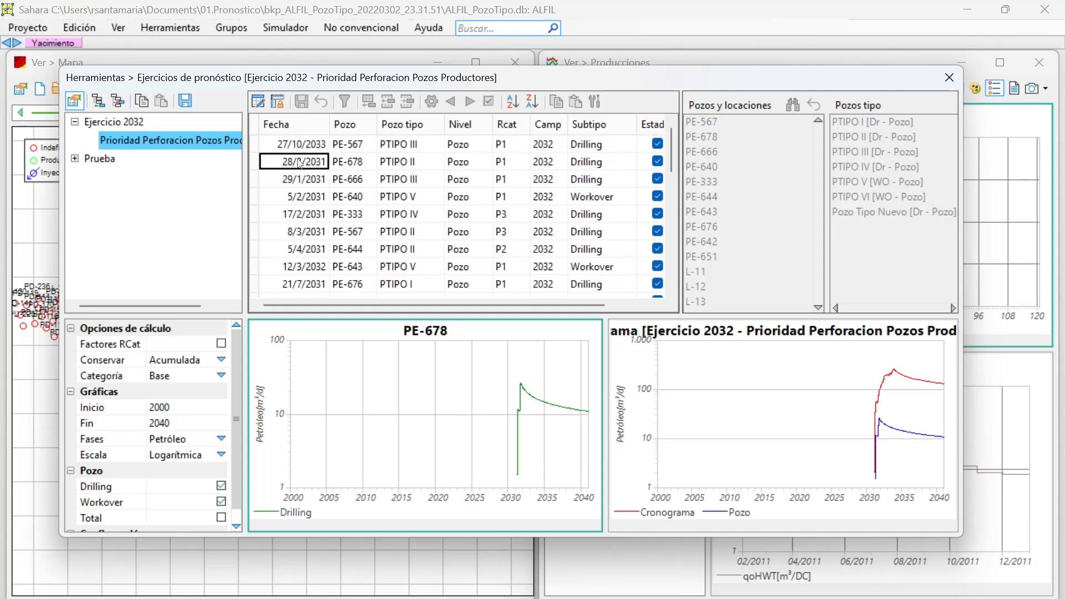
left_click(278, 102)
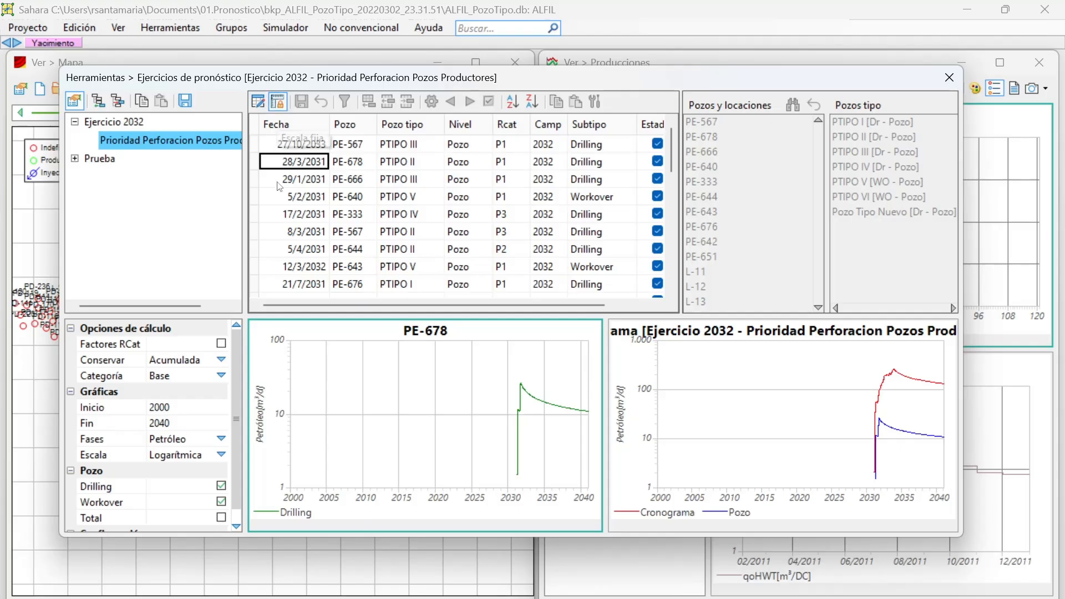
left_click(292, 179)
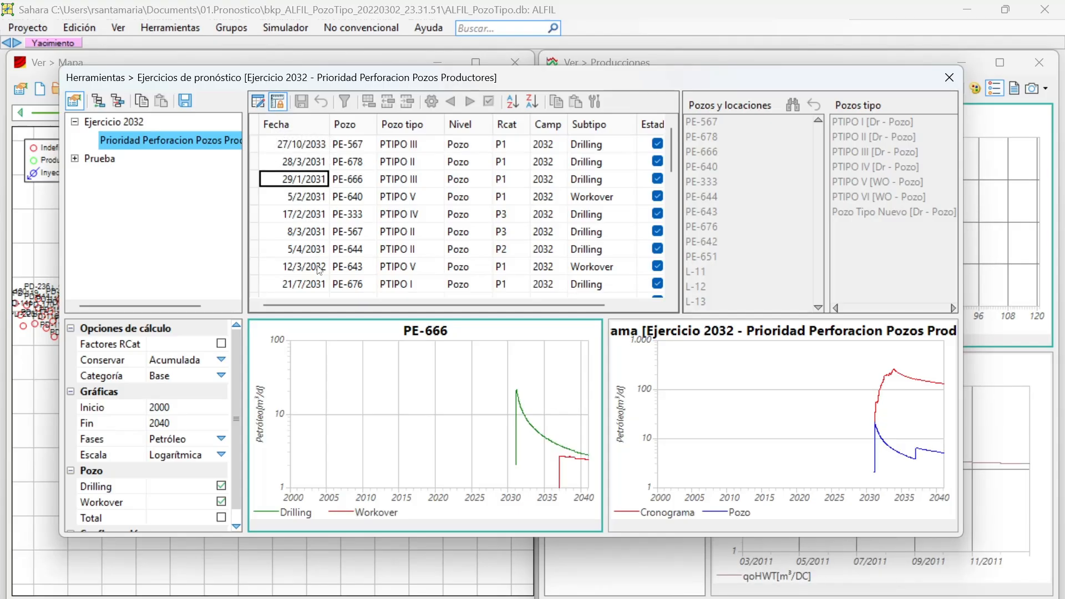
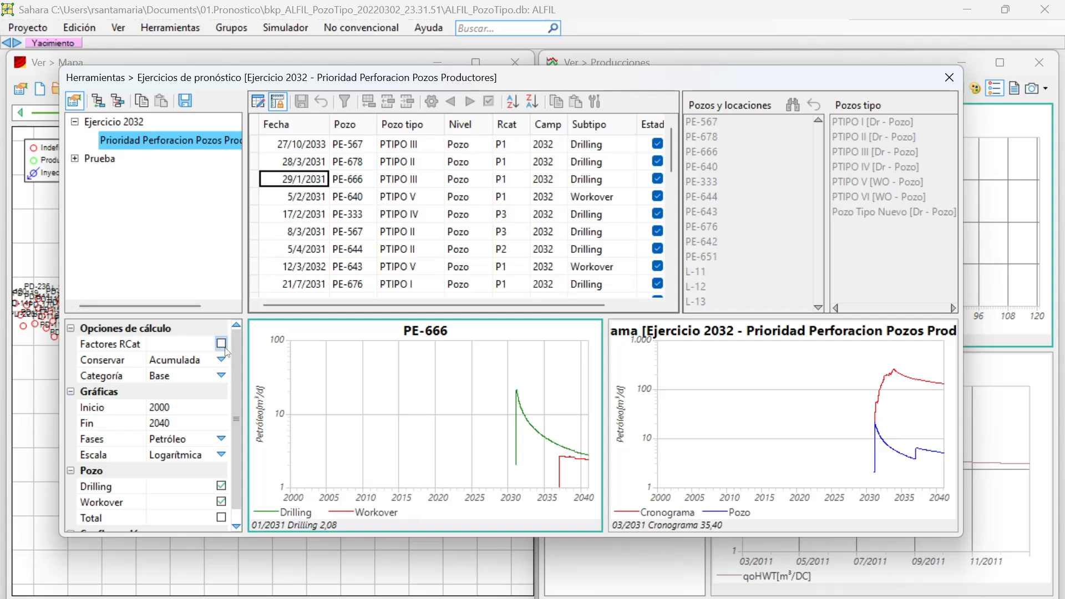
Compare the PE-666 and PE-333 forecasts with Factores RCat enabled and disabled.
left_click(221, 345)
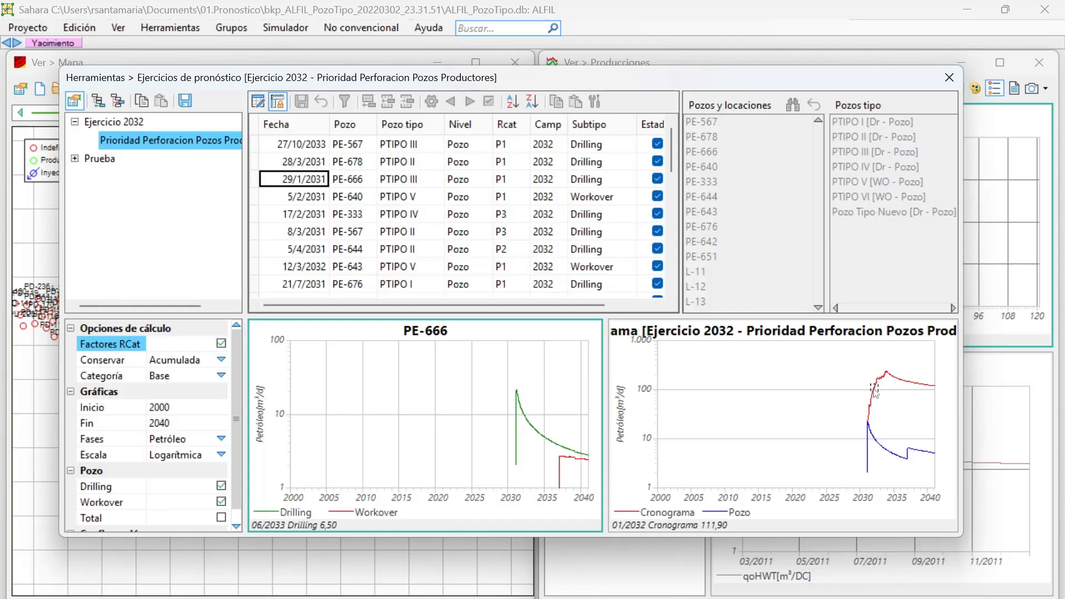
left_click(221, 344)
left_click(312, 218)
left_click(220, 343)
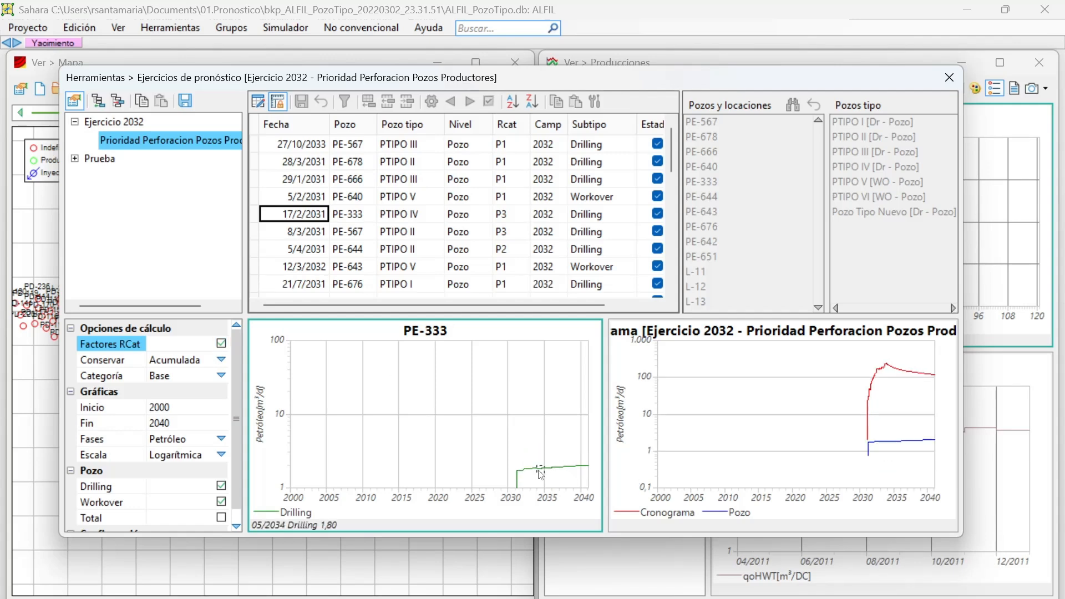
left_click(220, 344)
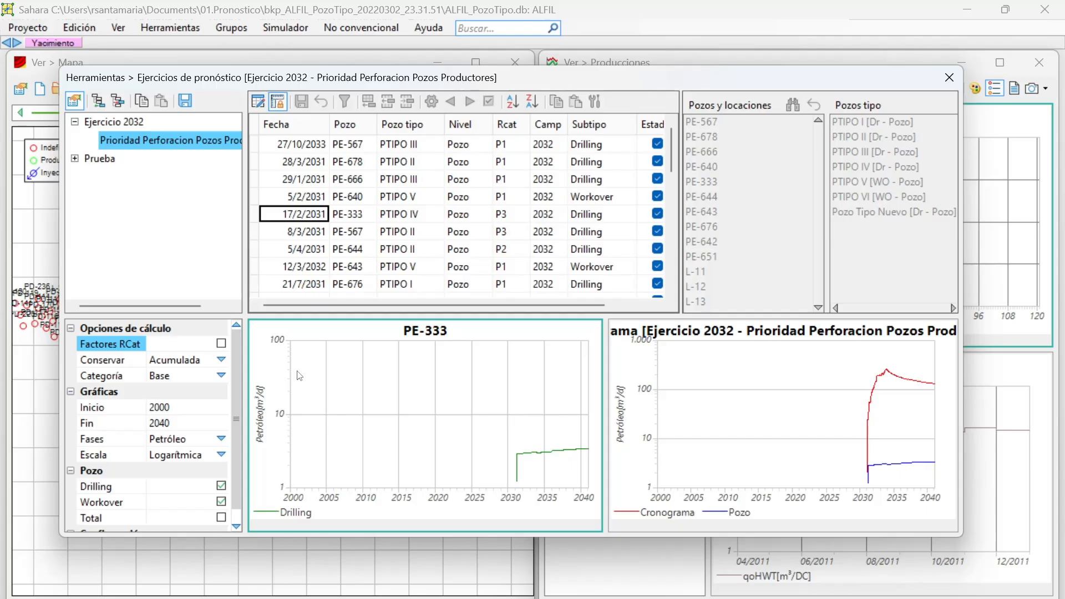
Release the fixed graph scale and compare the PE-333 forecast with and without Factores RCat.
left_click(281, 98)
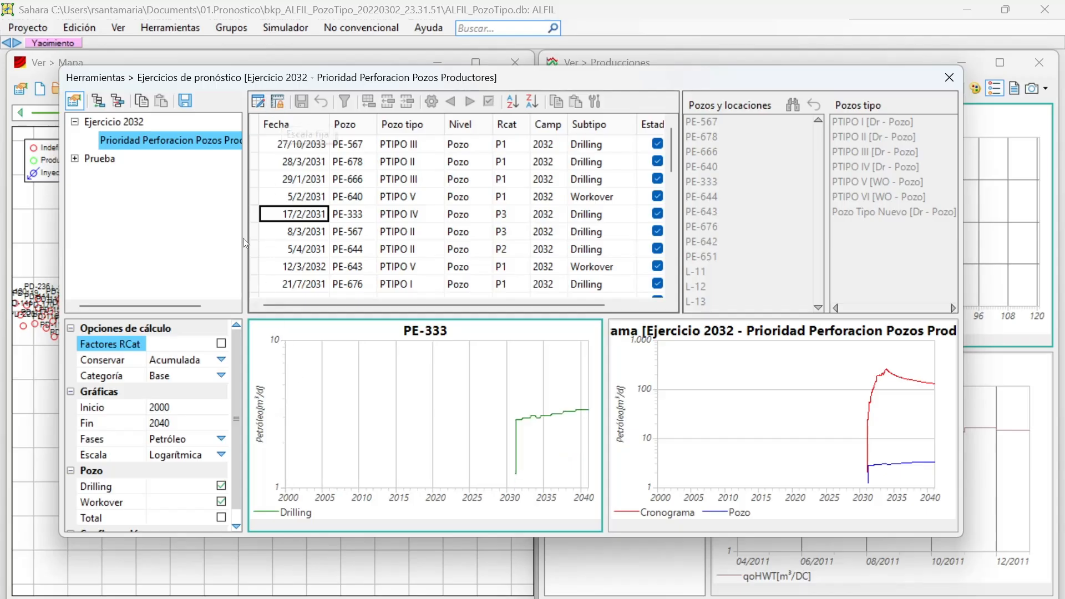
left_click(221, 344)
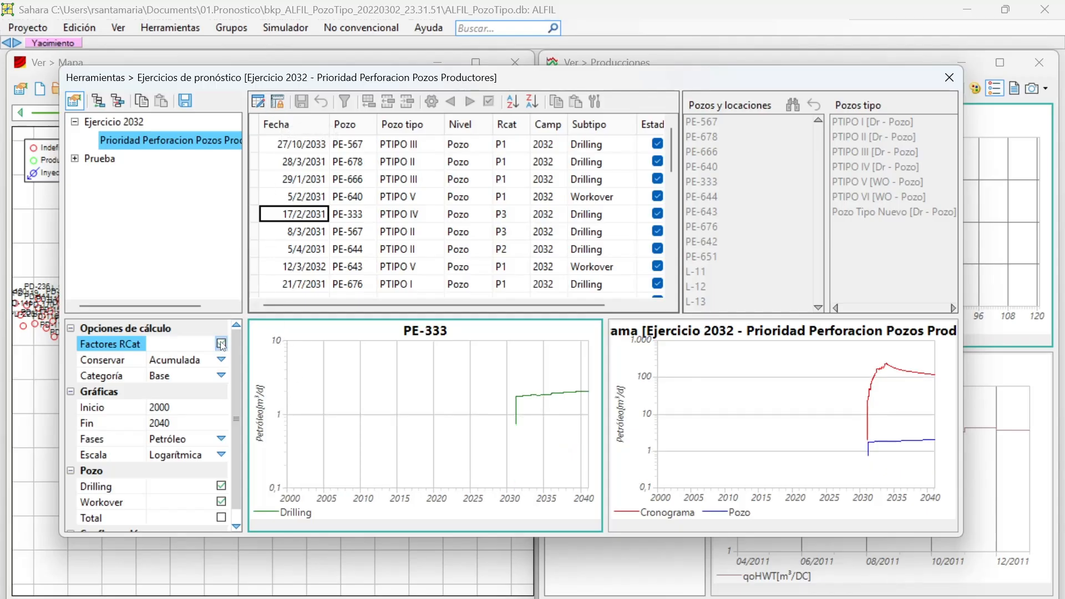
left_click(222, 344)
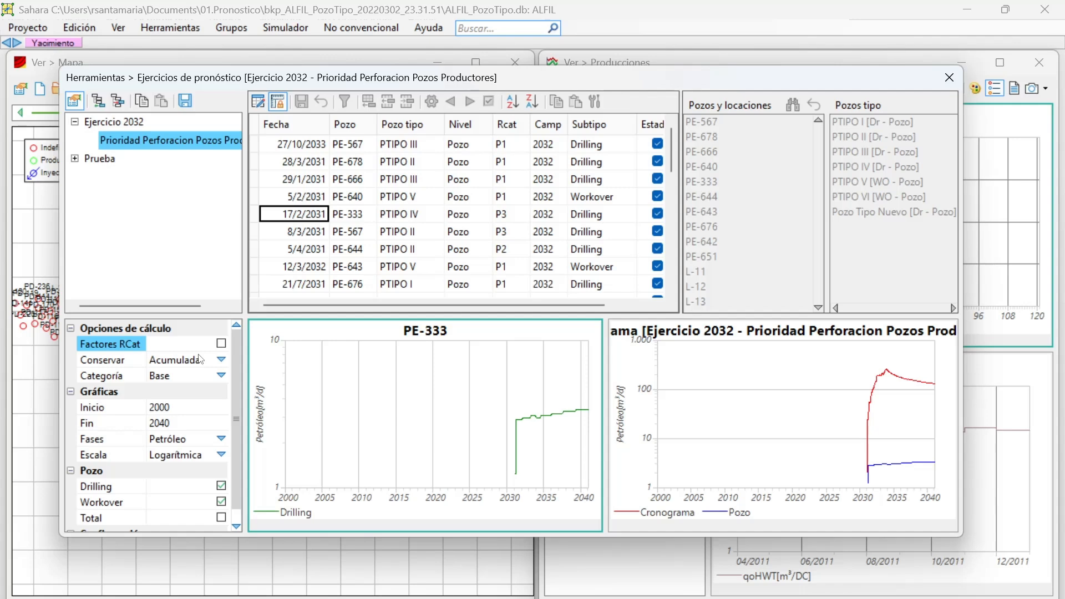
Check the Conservar options and try other Categoría settings, including Todas, ending on Base.
left_click(217, 360)
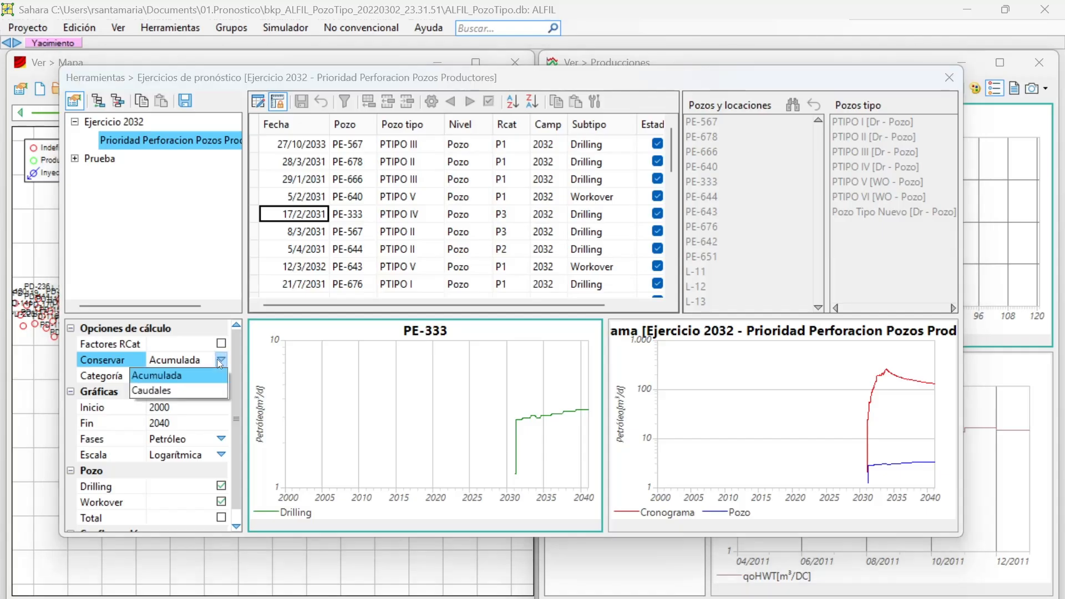
left_click(219, 360)
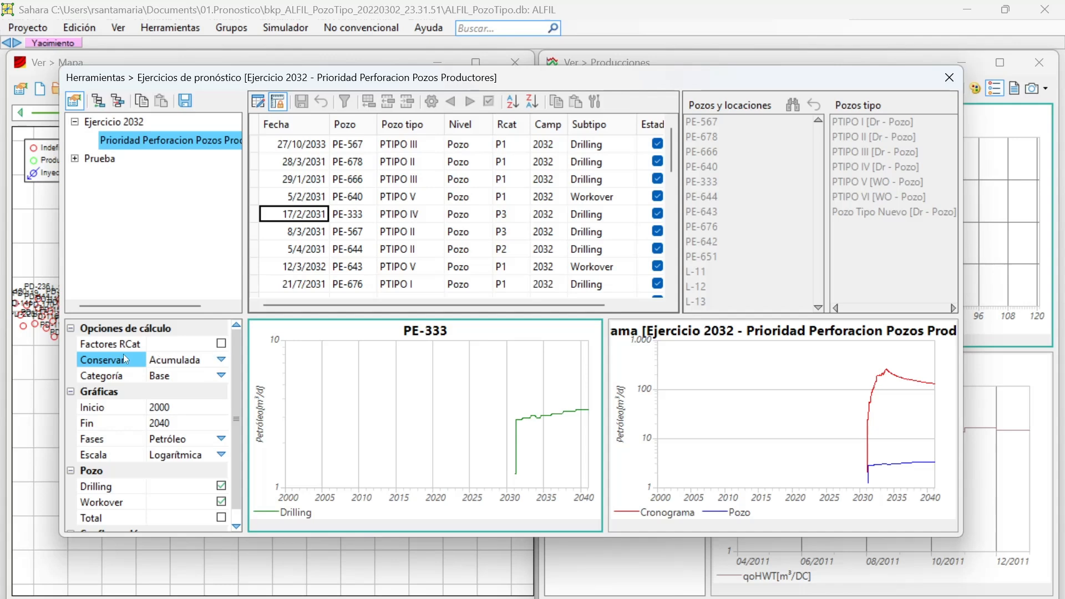
left_click(220, 375)
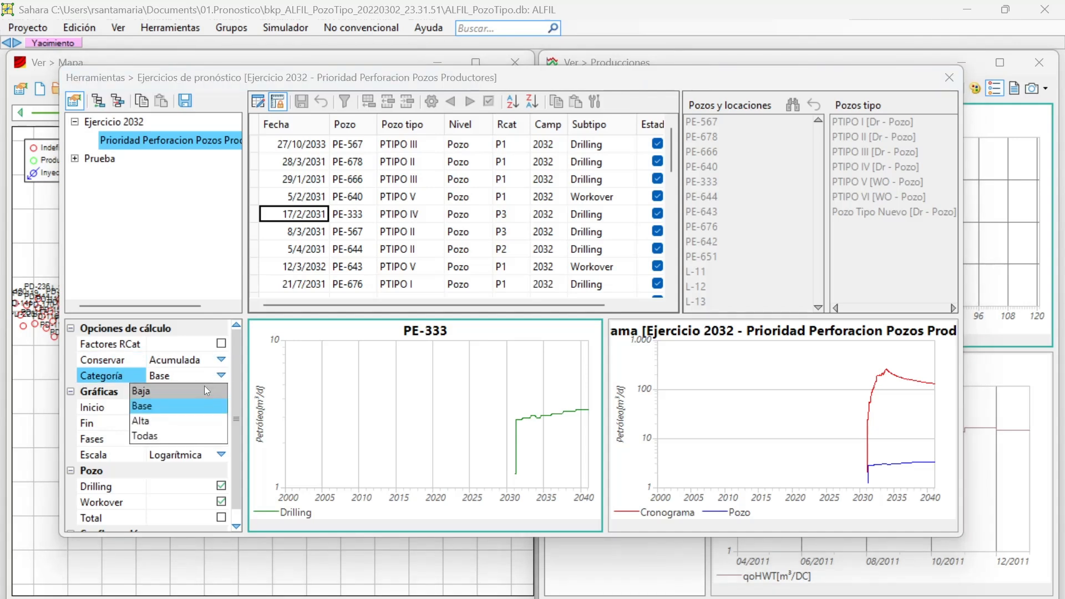
left_click(165, 391)
left_click(221, 375)
left_click(168, 405)
left_click(221, 376)
left_click(214, 437)
left_click(221, 376)
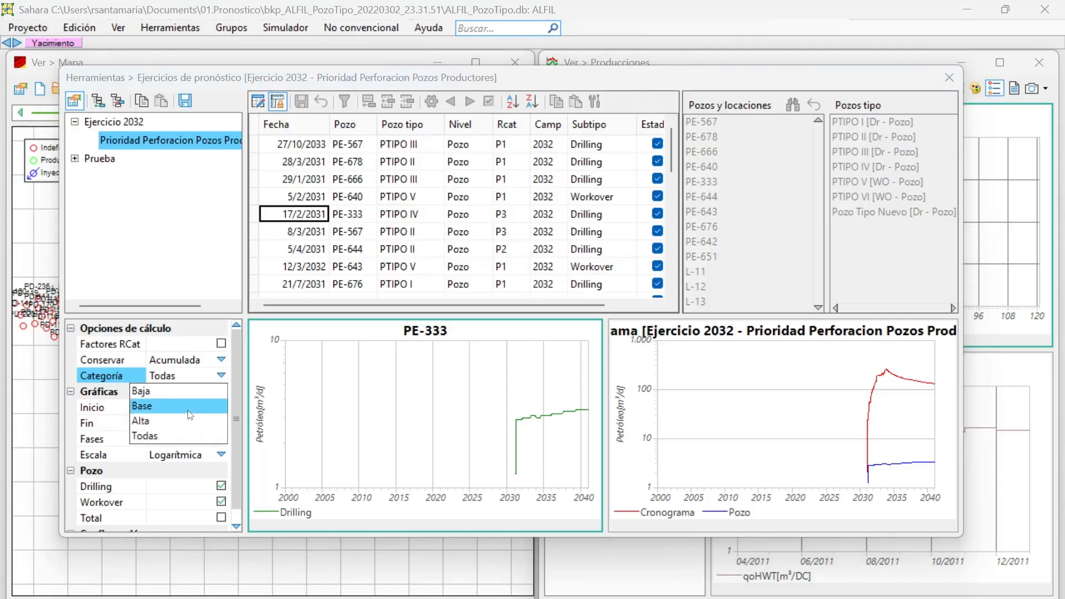
left_click(167, 405)
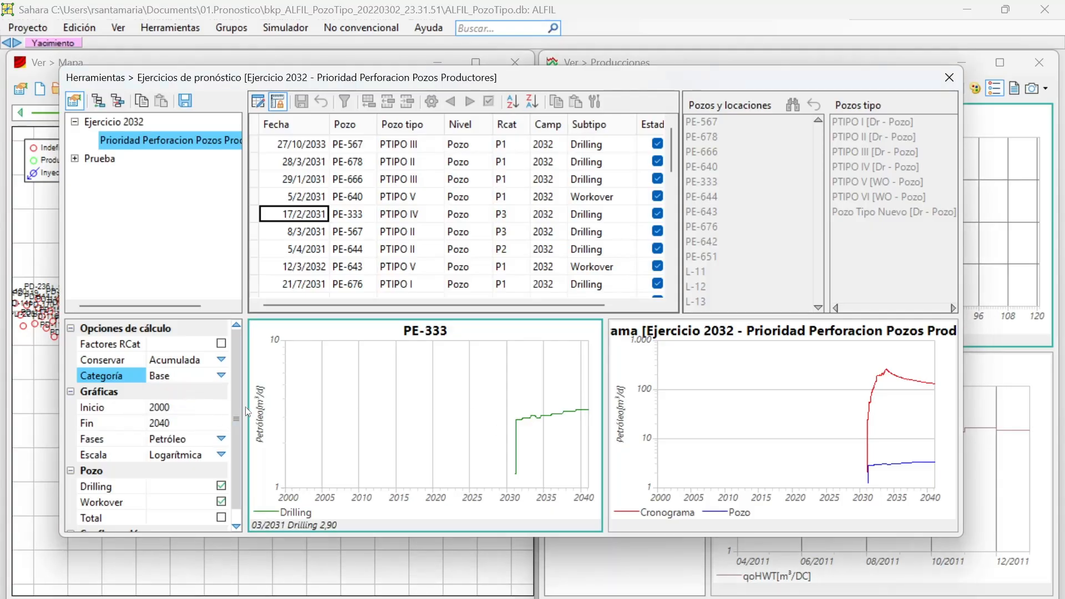
Set the graphs' start year (Inicio) to 2020.
left_click(199, 407)
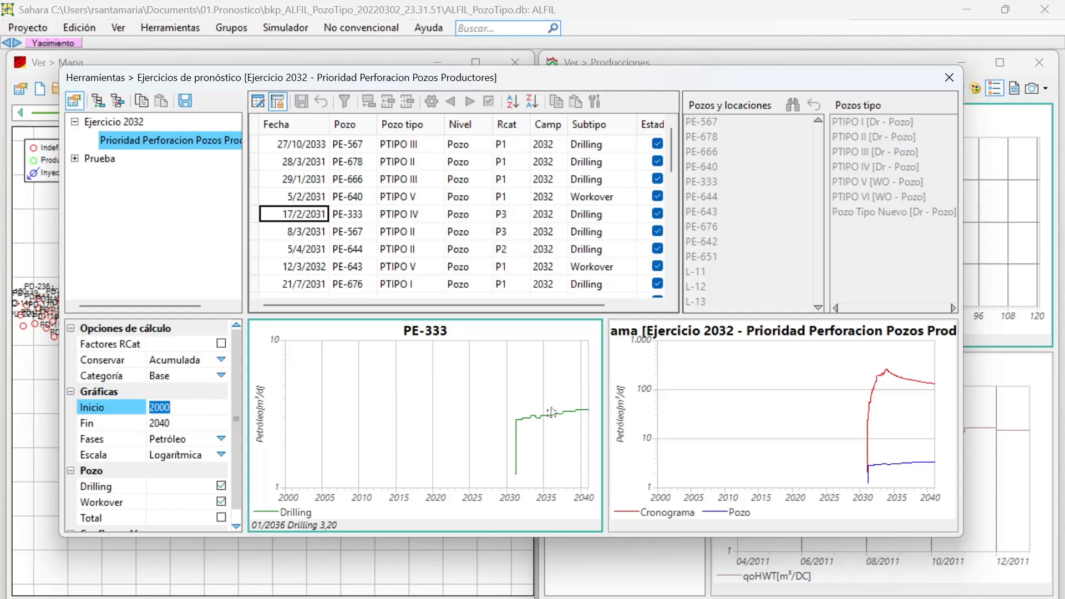
type("2020")
left_click(214, 428)
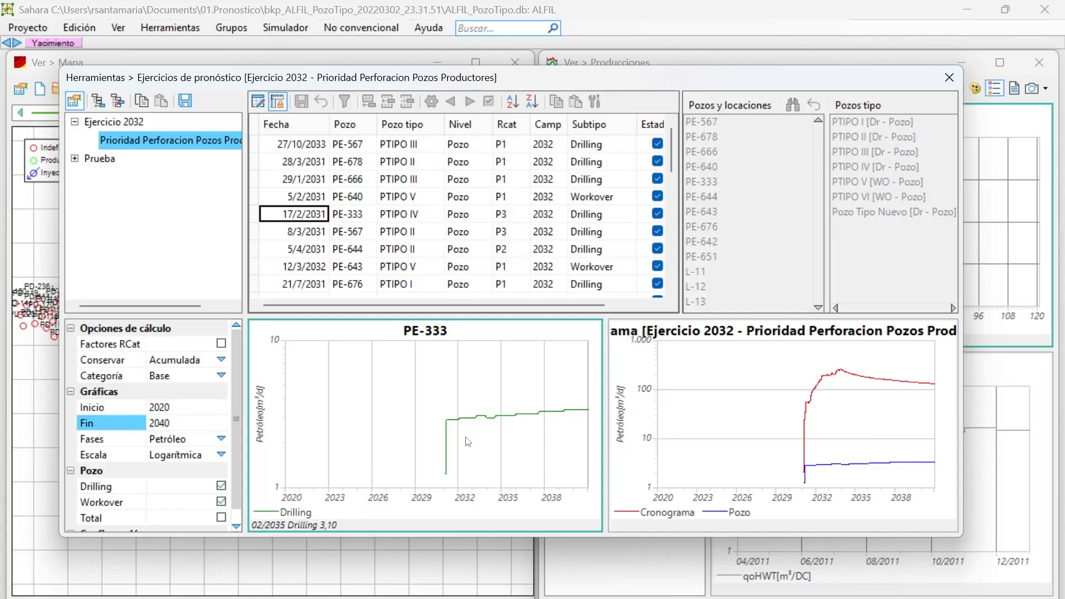
Graph the Gas and Agua phases, view the water forecasts of PE-644 and the 8/3/2031 PE-567 entry, and return to Petróleo.
left_click(221, 439)
left_click(220, 439)
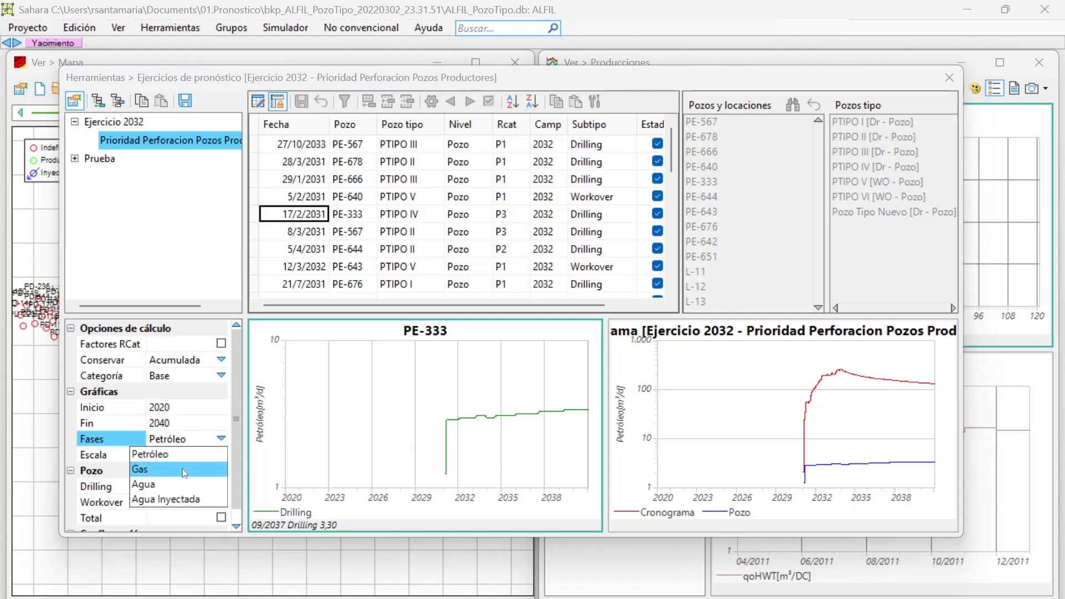
left_click(182, 469)
left_click(220, 438)
left_click(185, 485)
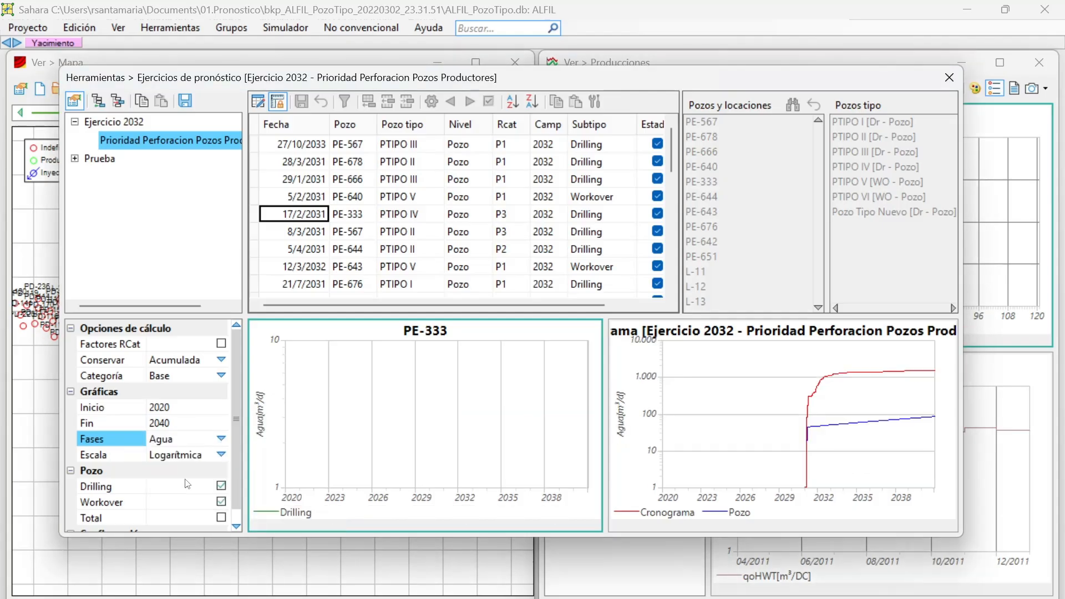
left_click(306, 233)
left_click(307, 248)
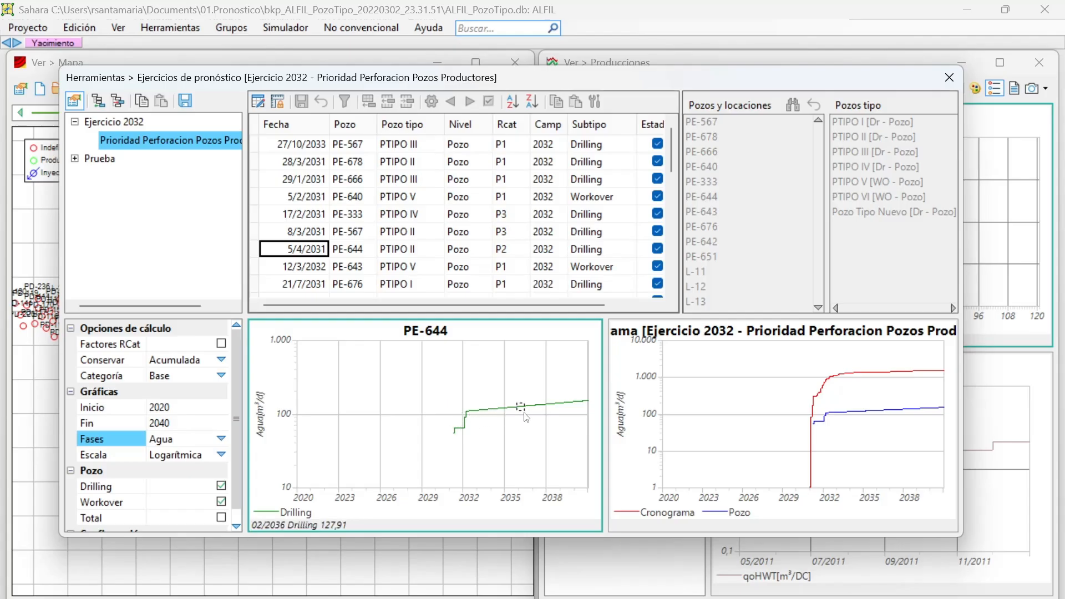
left_click(309, 233)
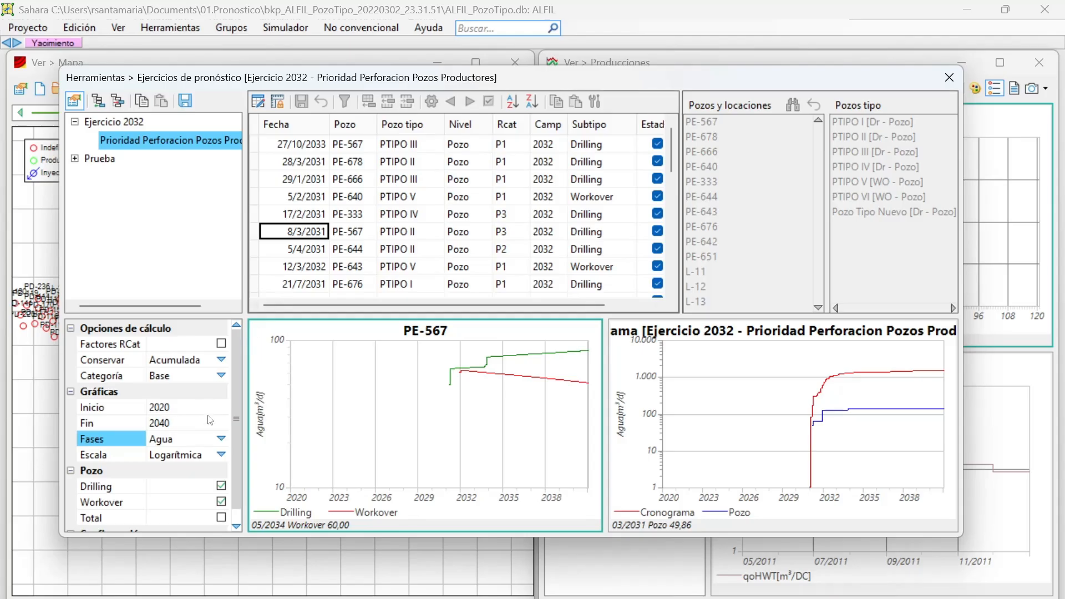
left_click(221, 439)
left_click(177, 457)
Try the Lineal scale on the graphs and return them to Logarítmica.
scroll(176, 458, "down", 1)
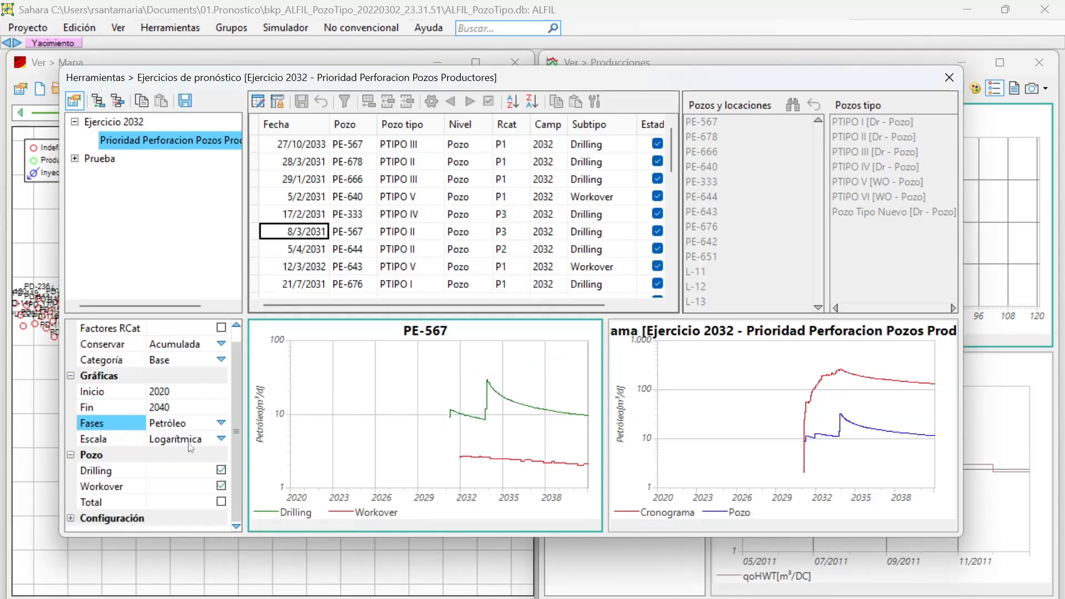
left_click(221, 439)
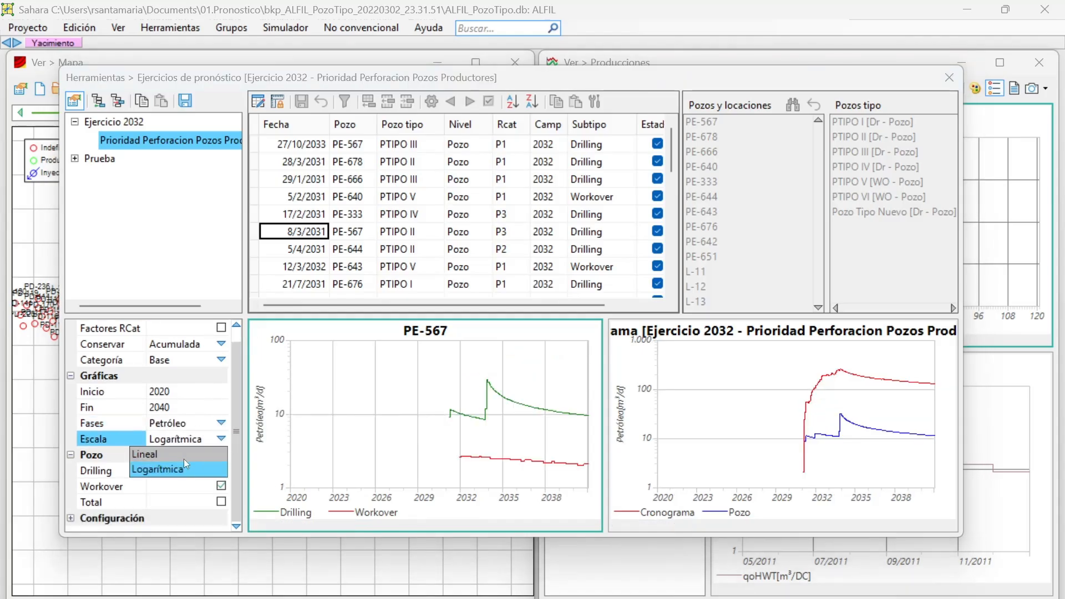
left_click(191, 454)
left_click(222, 439)
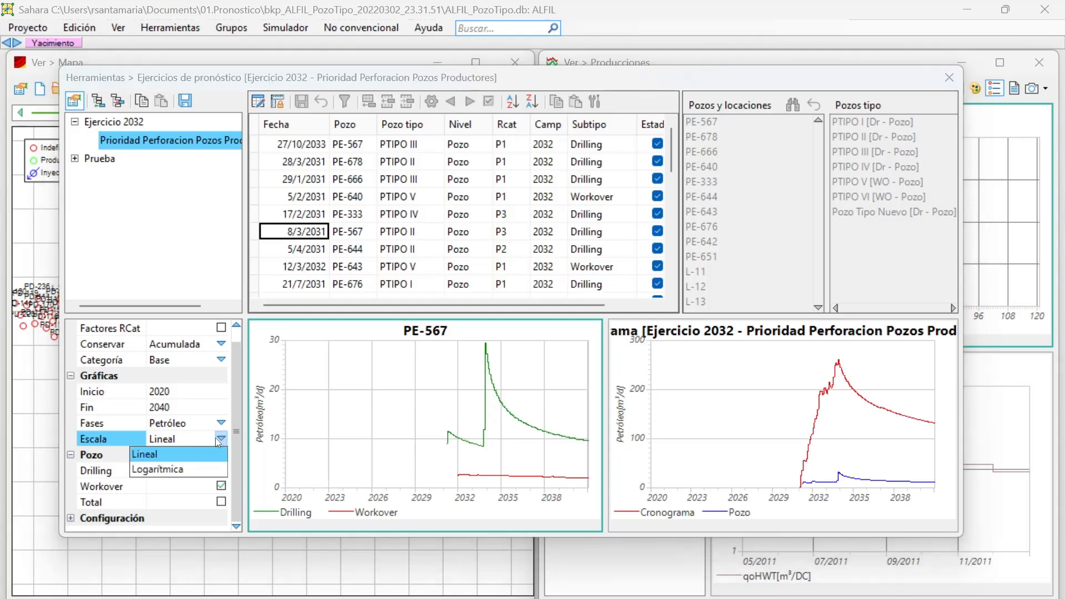
left_click(188, 469)
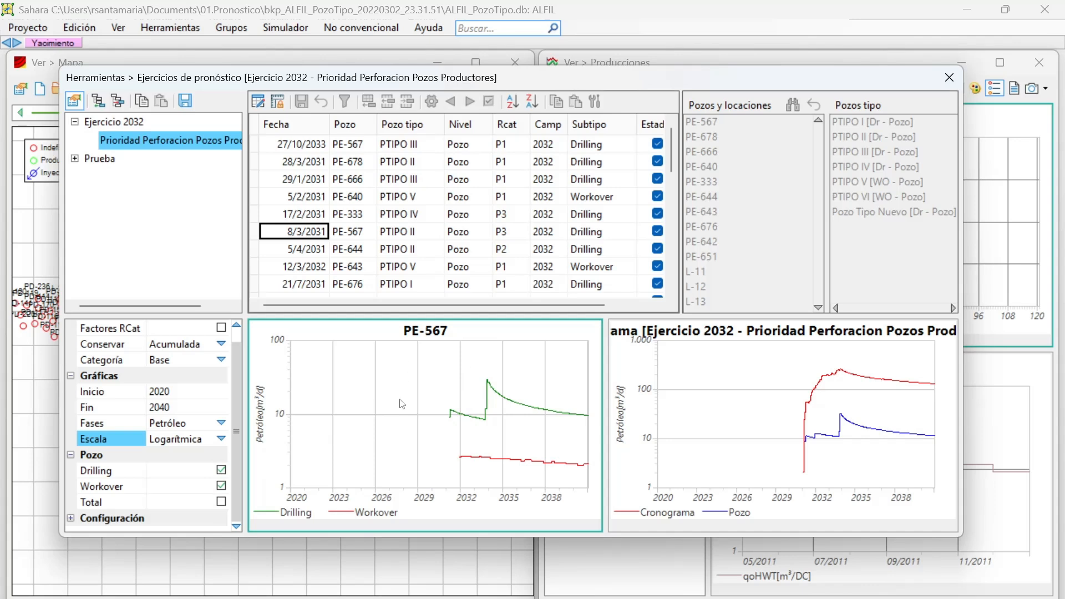
Try hiding and showing the Drilling and Workover curves in the PE-567 graph.
left_click(221, 471)
left_click(221, 471)
left_click(222, 487)
left_click(221, 487)
left_click(221, 486)
left_click(221, 471)
left_click(221, 471)
left_click(221, 487)
left_click(222, 486)
Add the Total curve to the well graph and view PE-640 with and without its Workover curve.
left_click(221, 502)
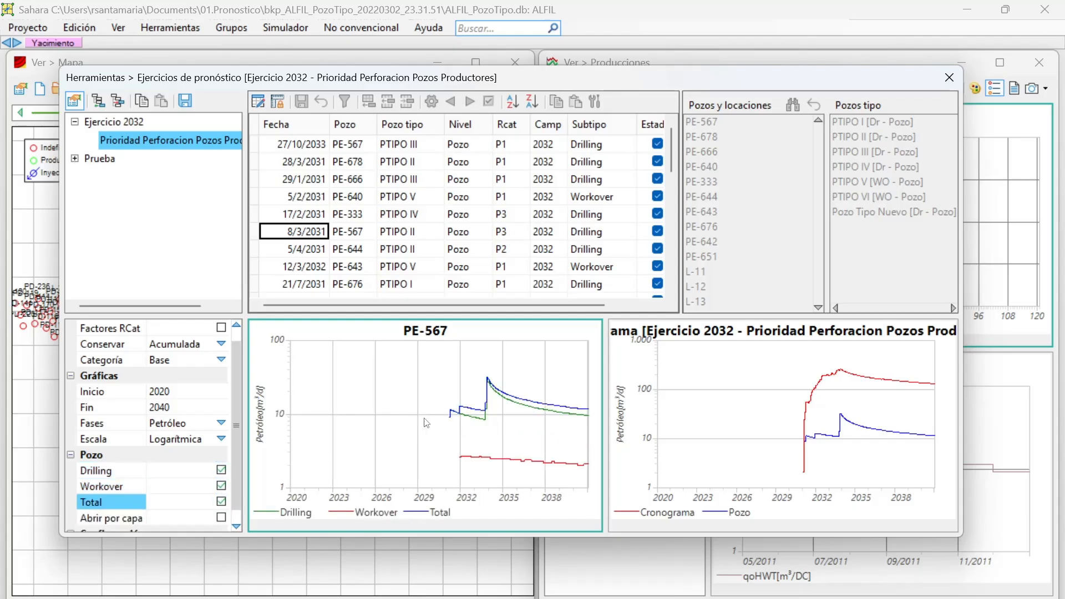
left_click(298, 212)
left_click(299, 197)
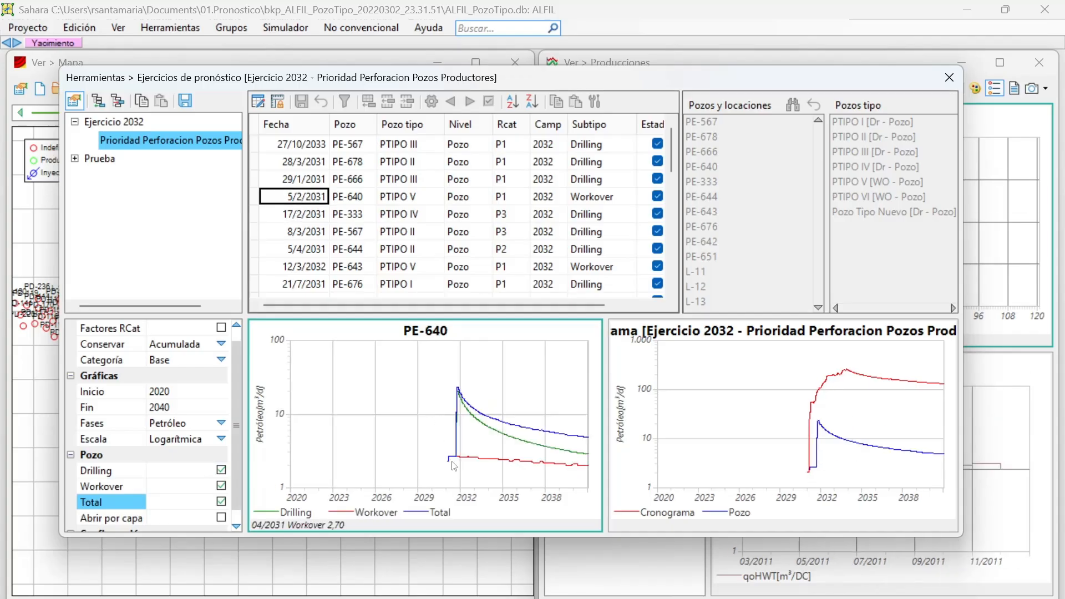
mouse_move(468, 457)
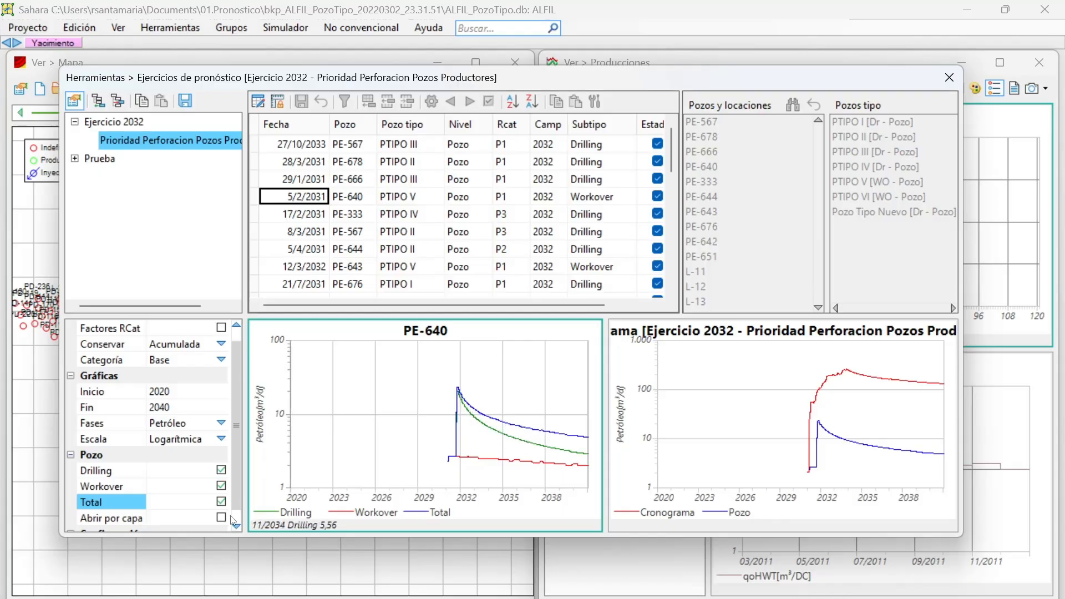
left_click(221, 486)
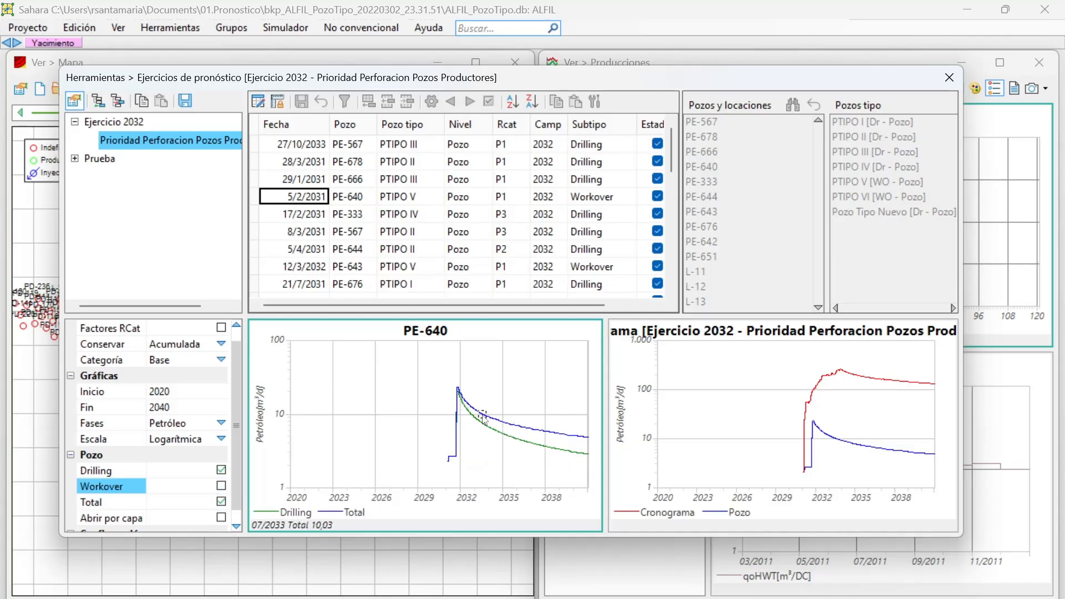
left_click(221, 486)
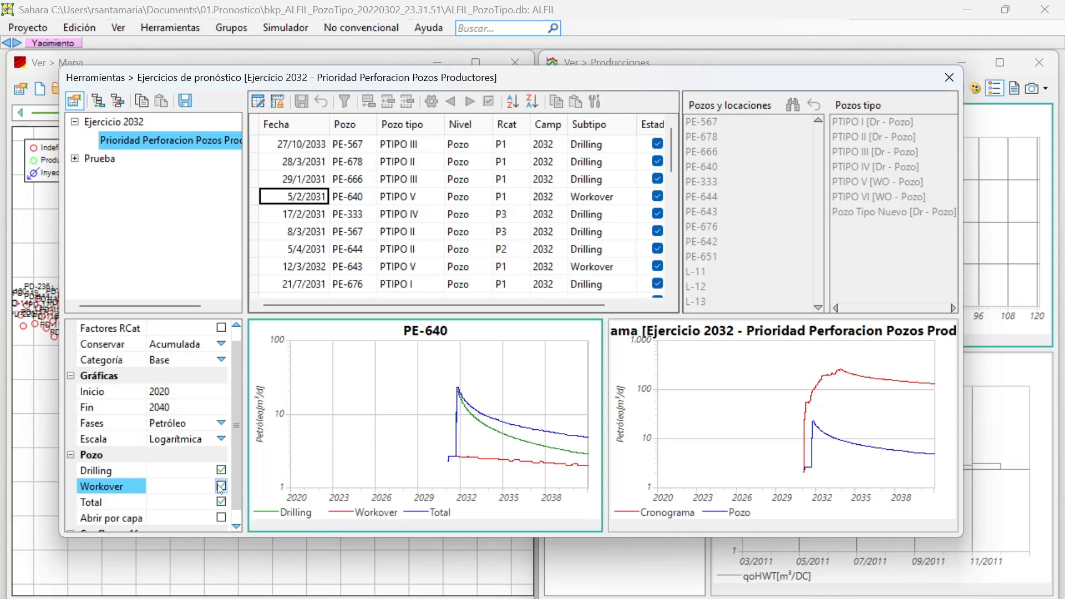
Try the Abrir por capa option on the PE-640 graph, leaving it disabled.
scroll(221, 491, "down", 1)
left_click(221, 500)
left_click(222, 503)
left_click(222, 503)
left_click(221, 502)
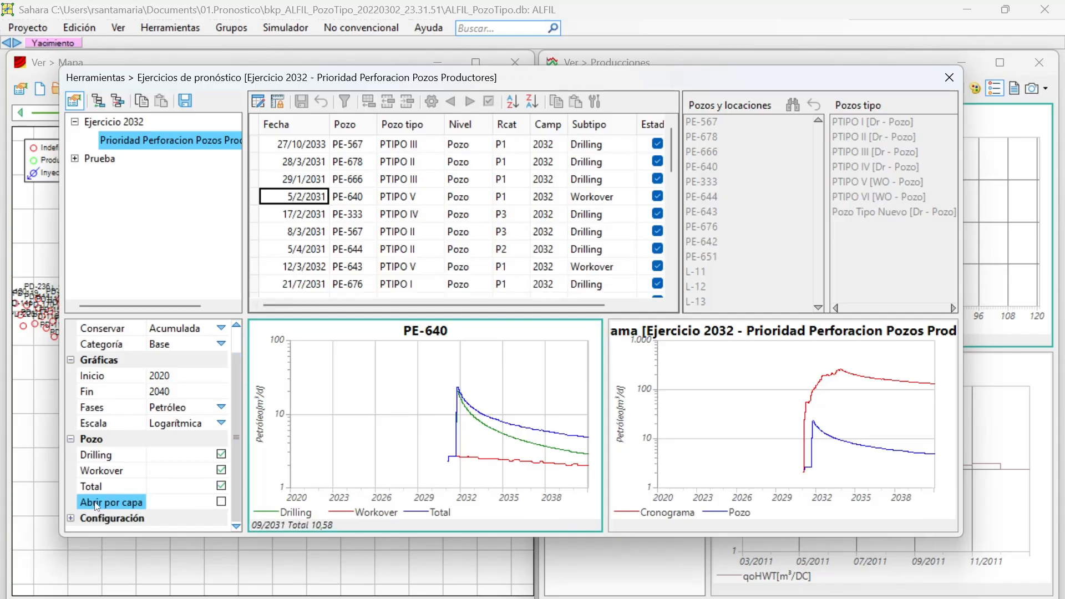
Expand the well graph's Configuración and check which subphases can have their curve style set.
left_click(71, 518)
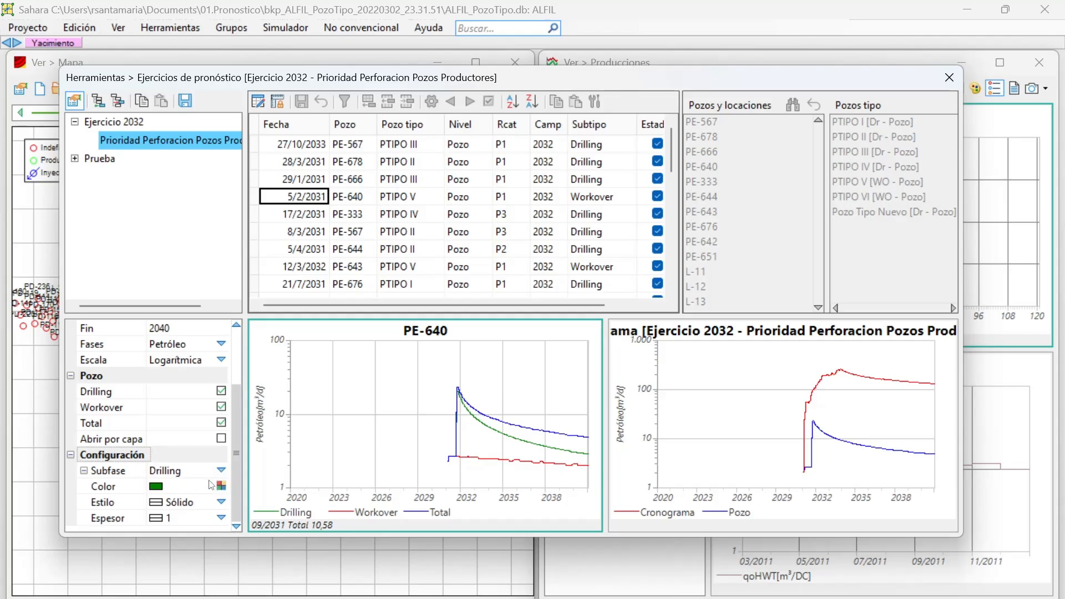
left_click(224, 470)
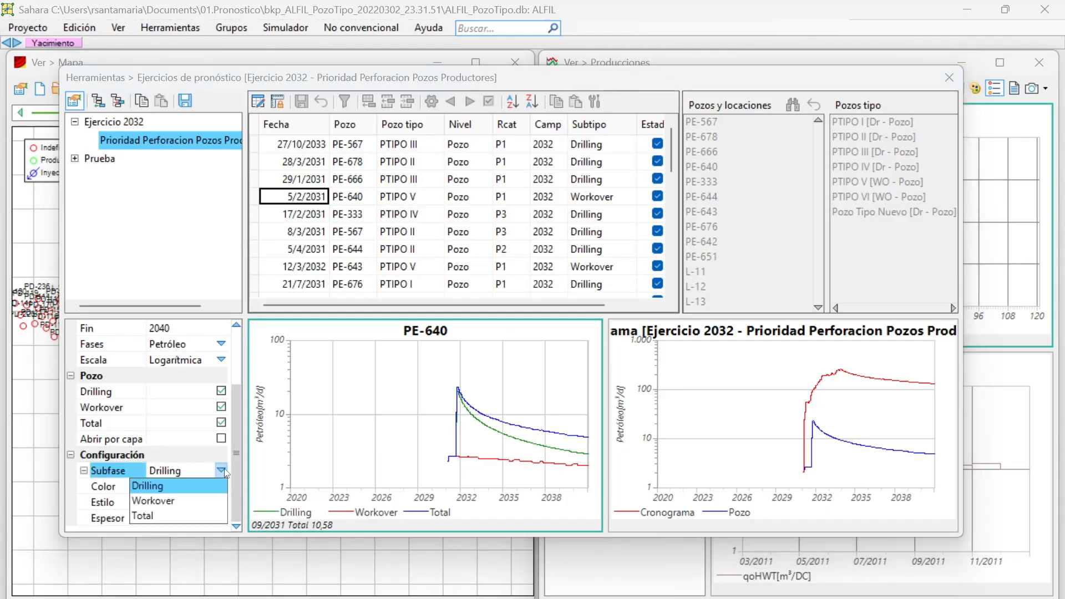
left_click(220, 472)
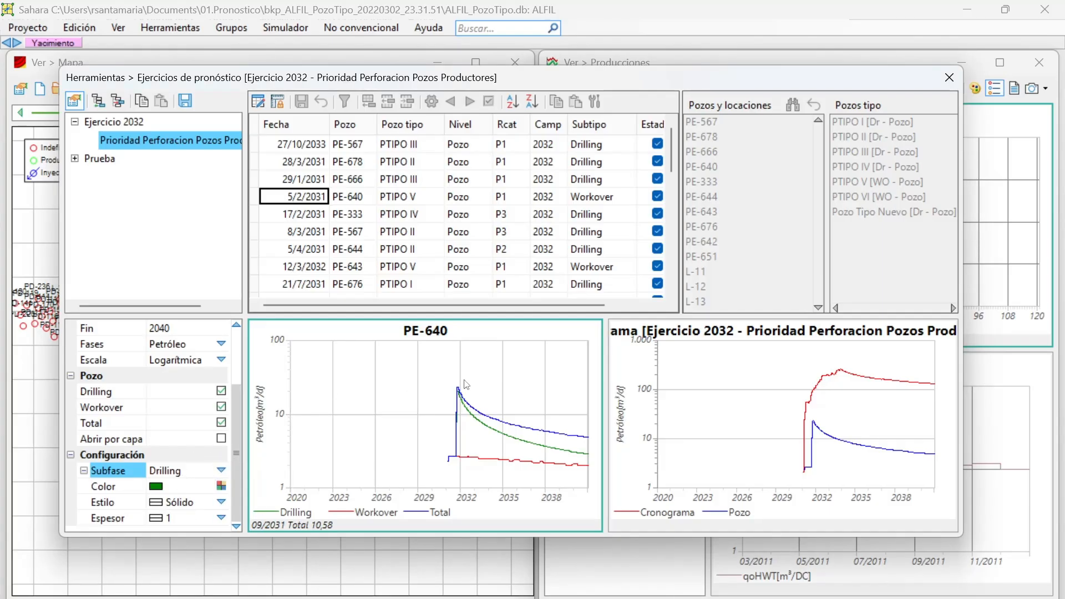
Make the schedule graph active and compare it with Factores RCat enabled and disabled.
left_click(675, 438)
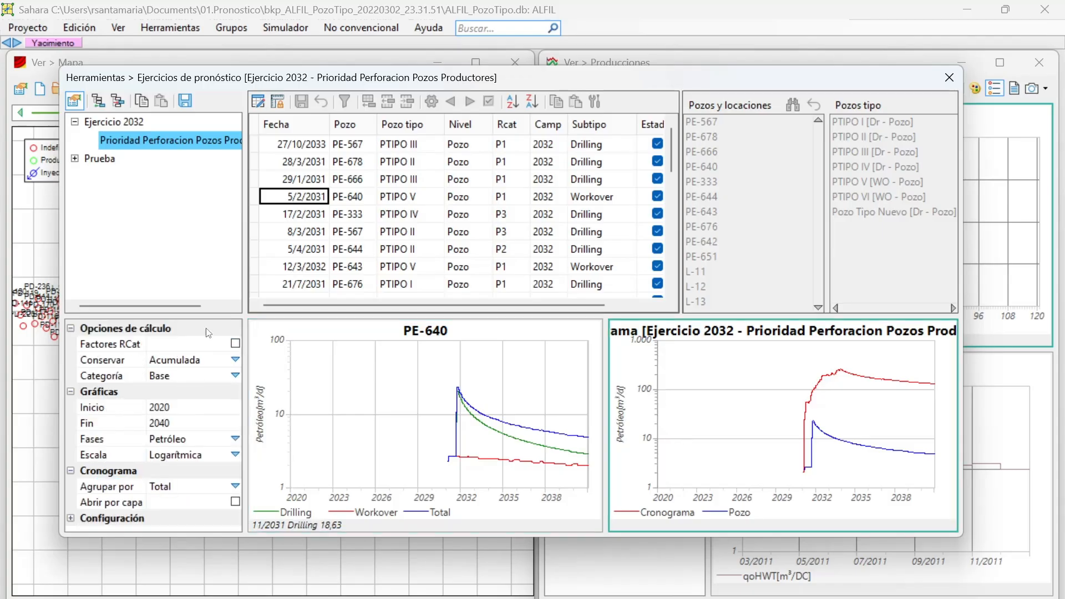
left_click(235, 344)
left_click(236, 344)
left_click(236, 345)
left_click(236, 345)
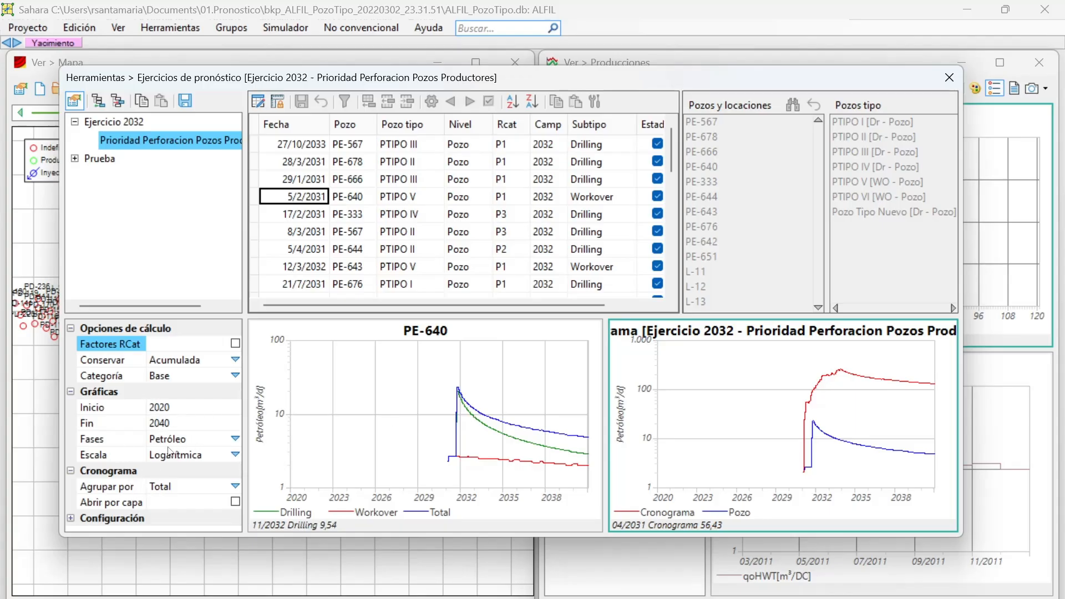
Group the schedule graph by Año and expand its Configuración settings.
left_click(236, 486)
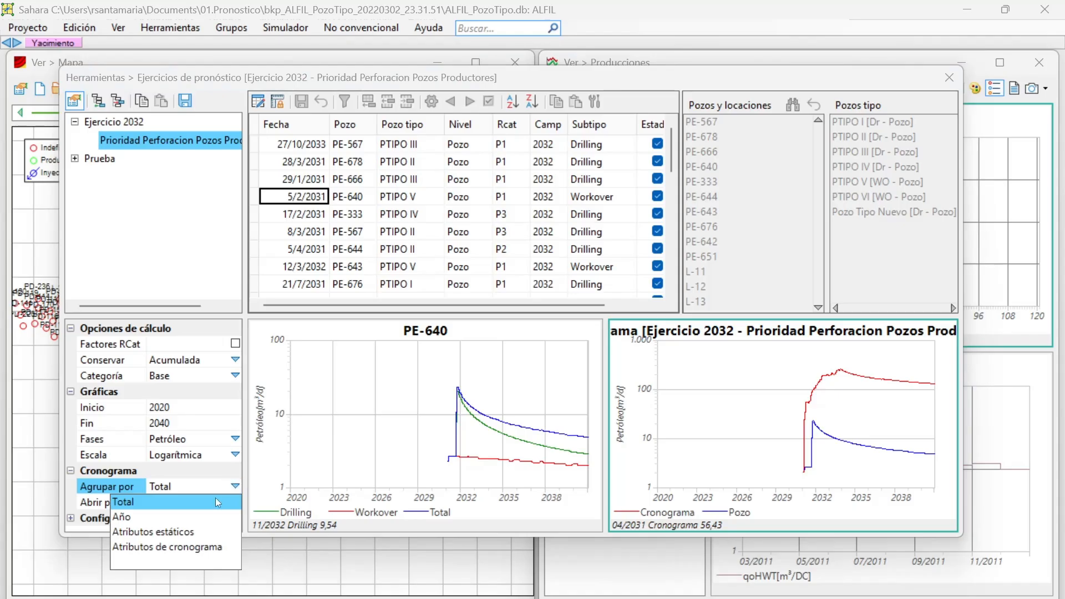
left_click(202, 516)
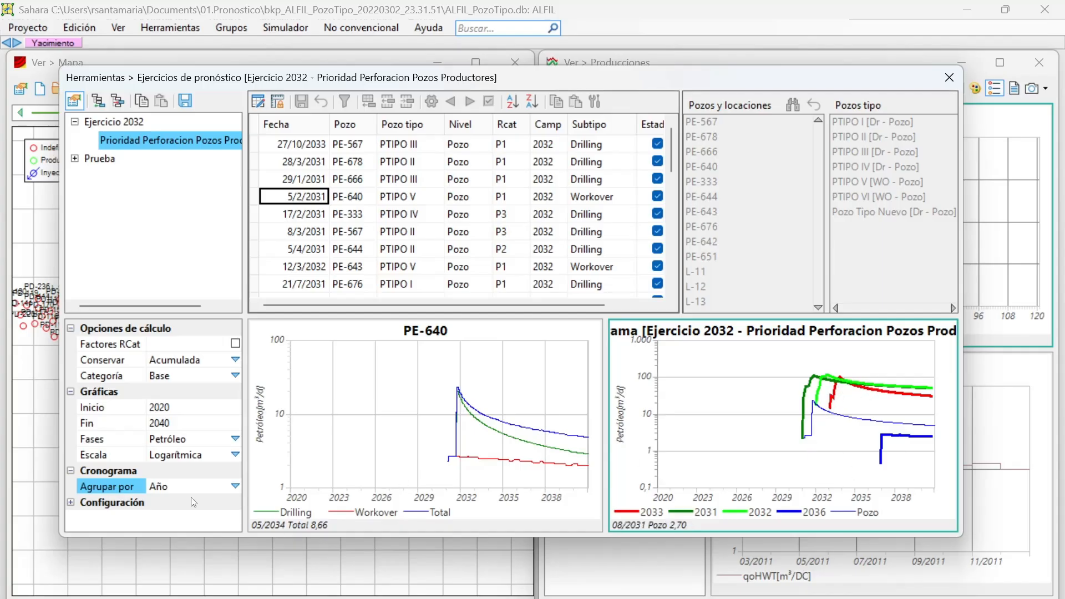
left_click(70, 502)
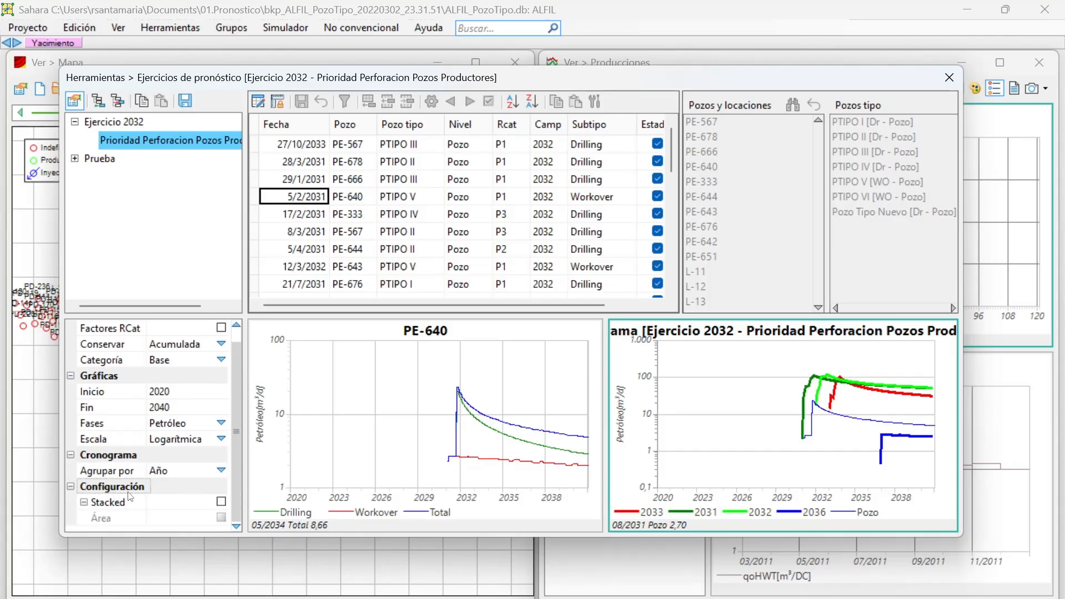
Enable Stacked for the schedule graph and preview it with filled areas, leaving Área disabled.
left_click(221, 501)
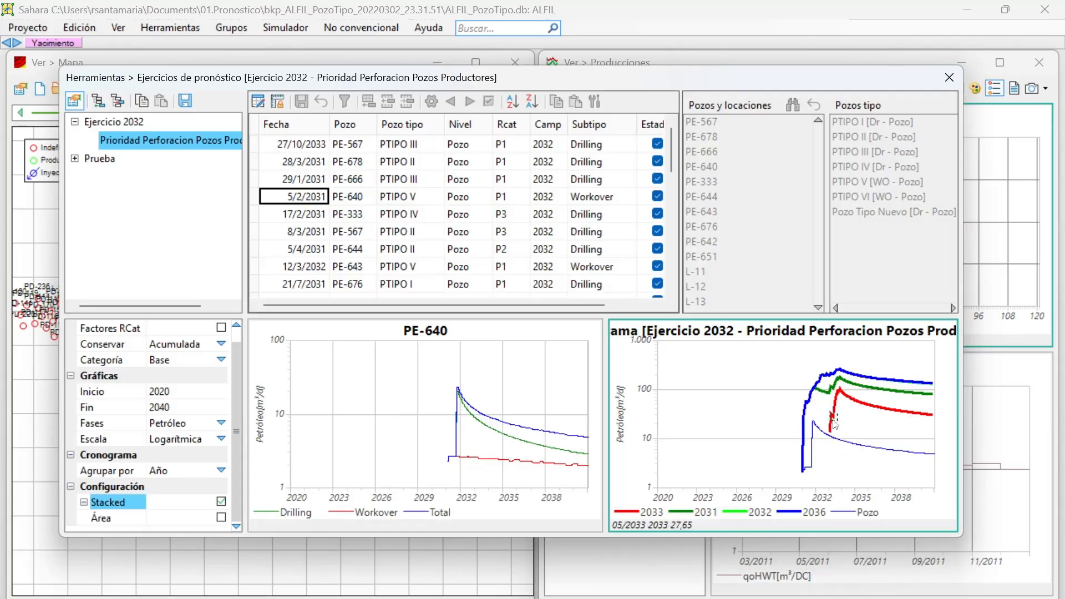
left_click(220, 517)
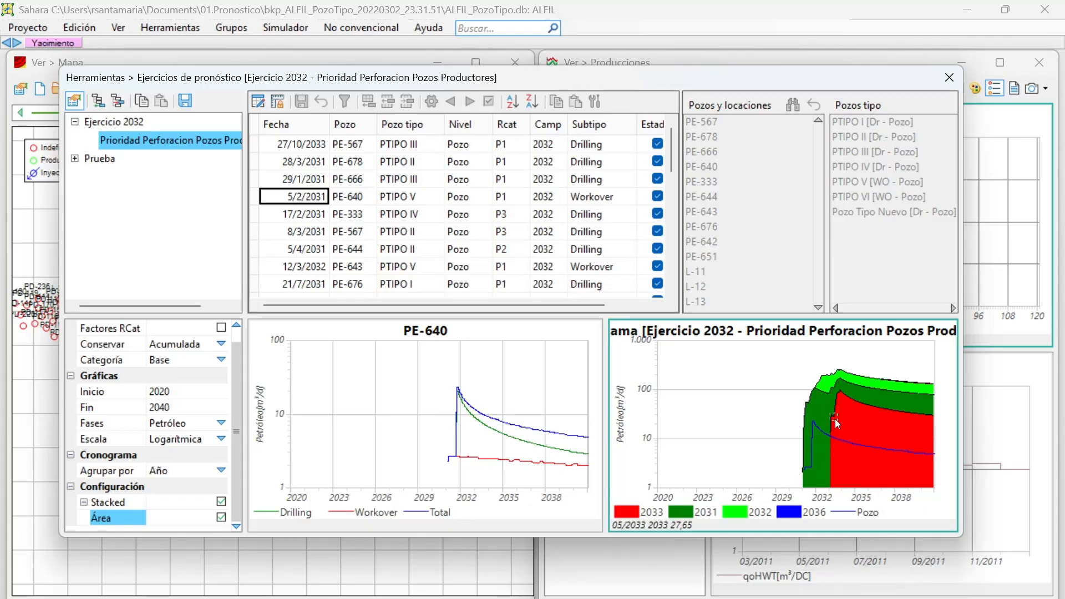
left_click(221, 518)
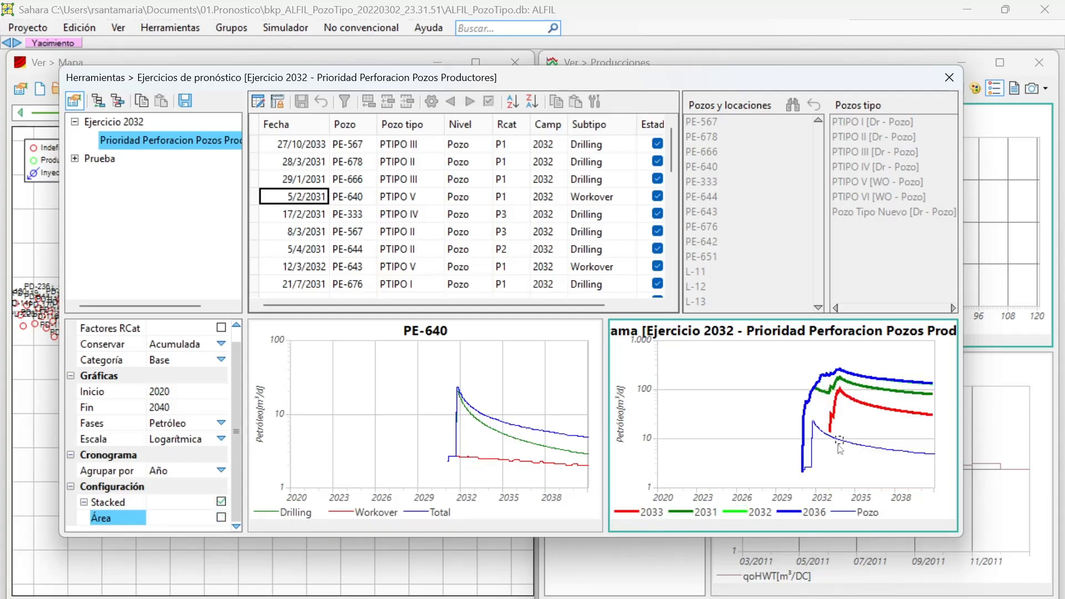
Switch the schedule table to edit mode and select Subtipo cells of the PE-567 and PE-666 drilling entries.
left_click(258, 101)
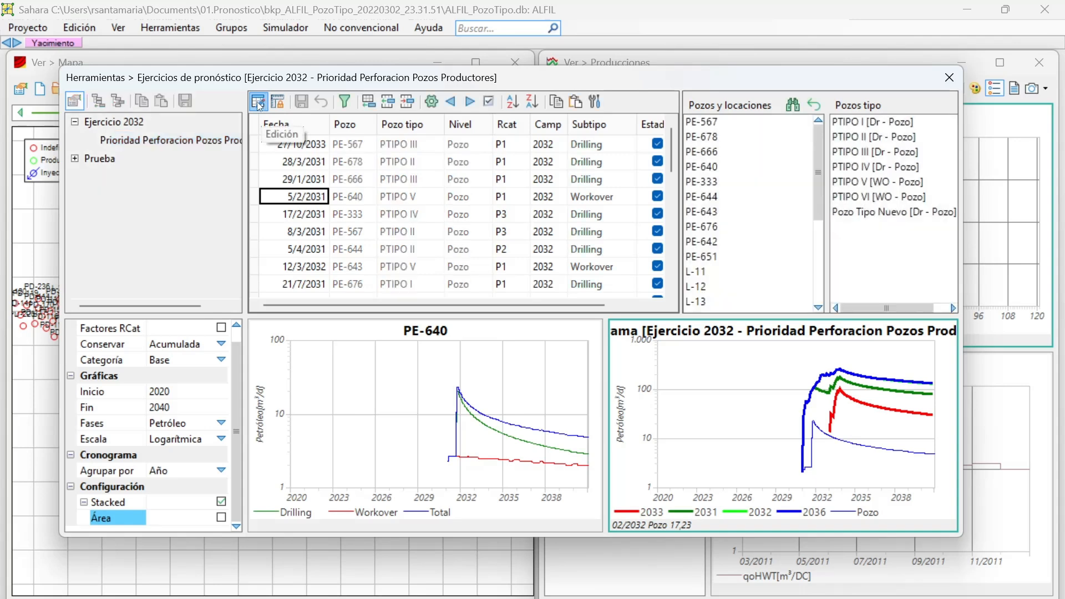
left_click(263, 110)
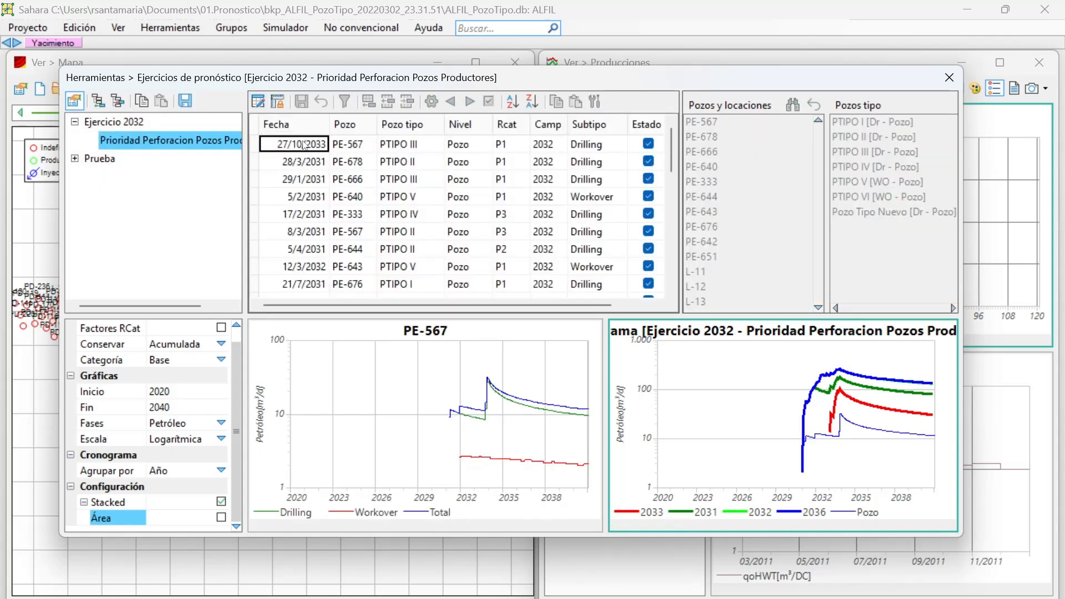
left_click(263, 106)
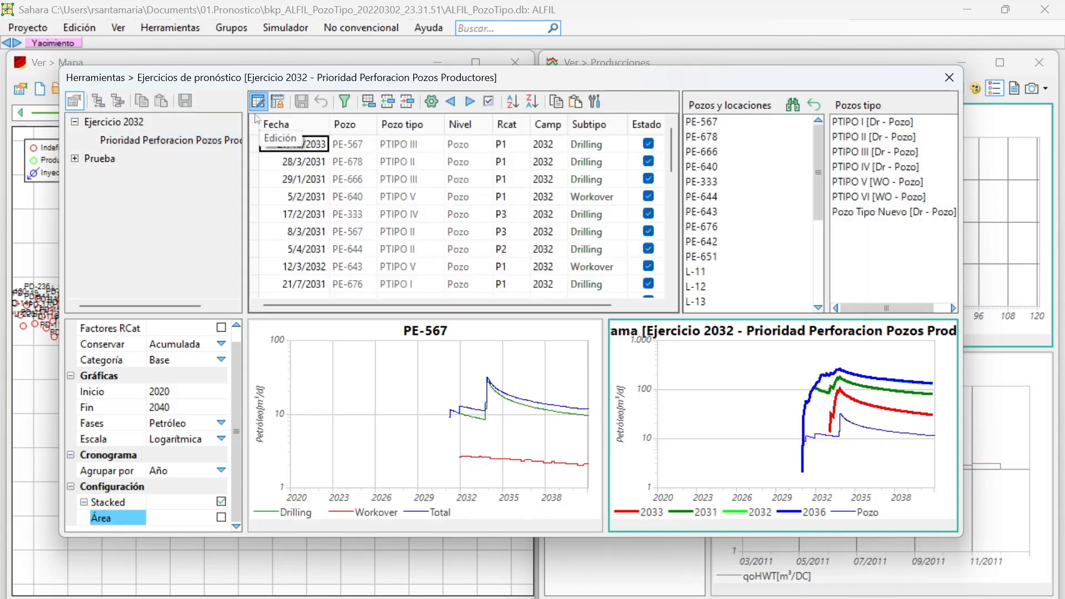
scroll(294, 193, "down", 2)
scroll(304, 179, "up", 2)
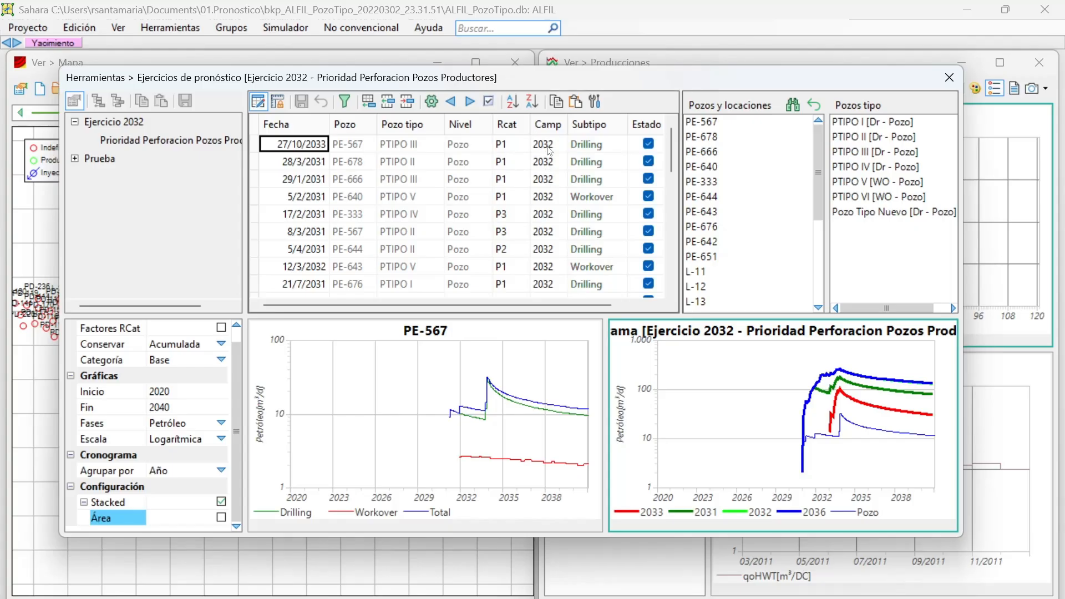
left_click(589, 145)
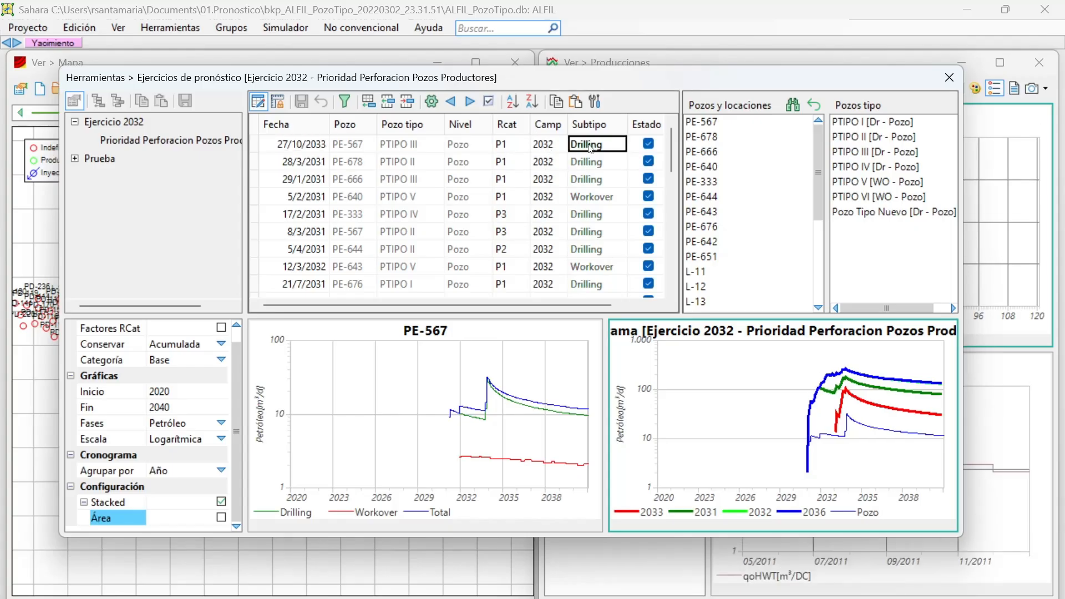
left_click(596, 180)
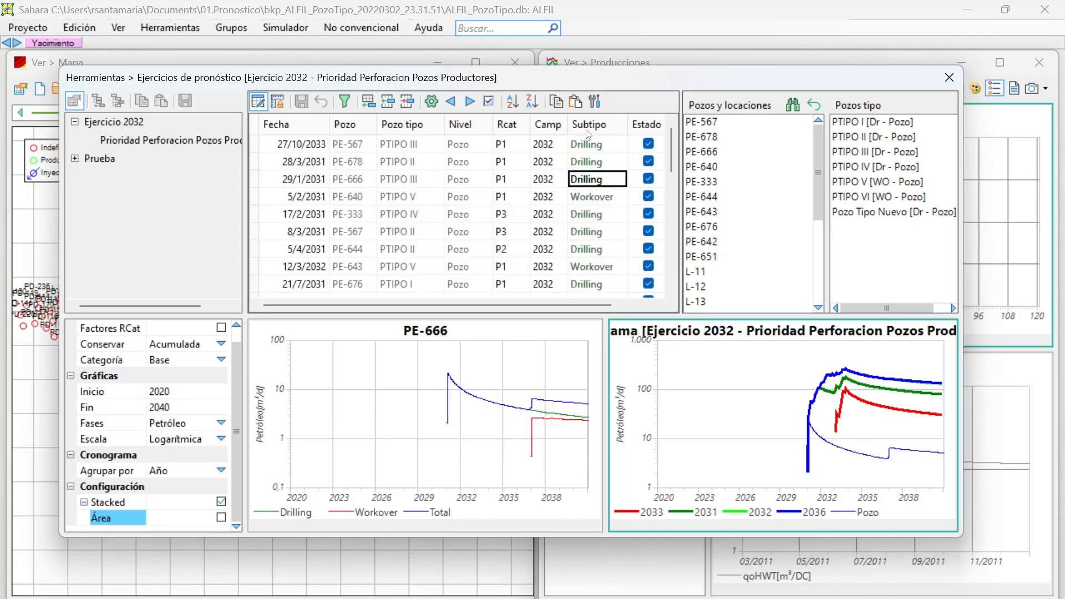
Compare the graphs with the 27/10/2033 PE-567 drilling entry deactivated and activated, leaving its Estado enabled.
left_click(650, 146)
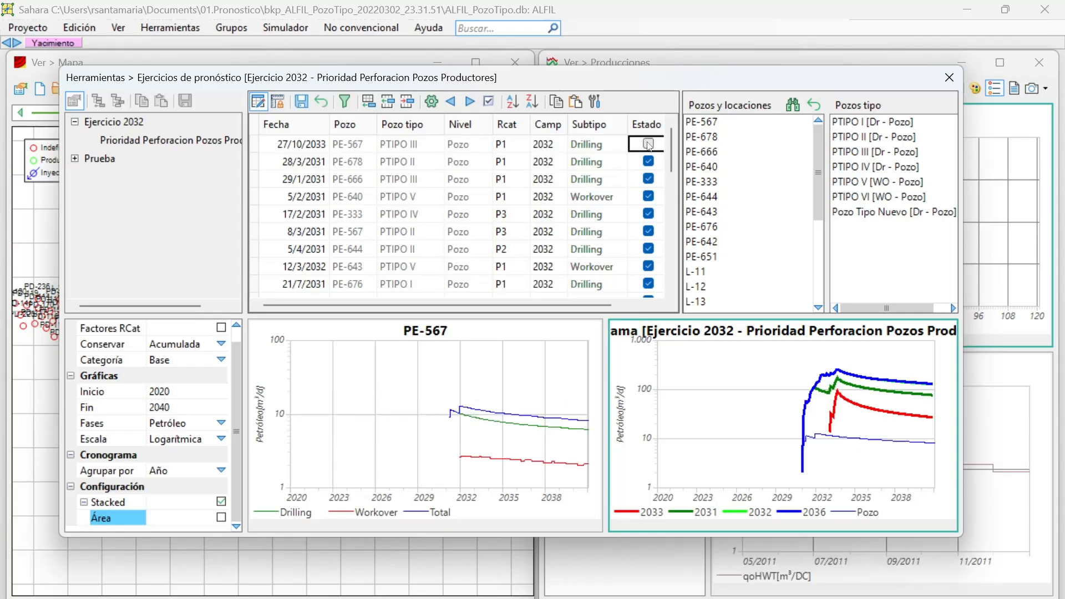
left_click(650, 146)
left_click(651, 146)
left_click(651, 147)
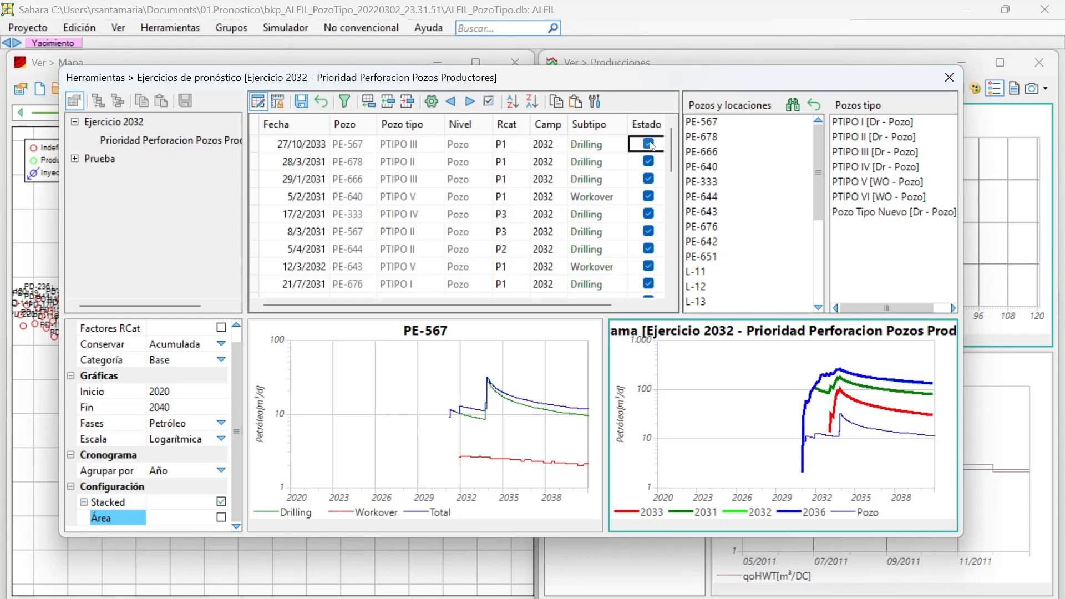
left_click(652, 147)
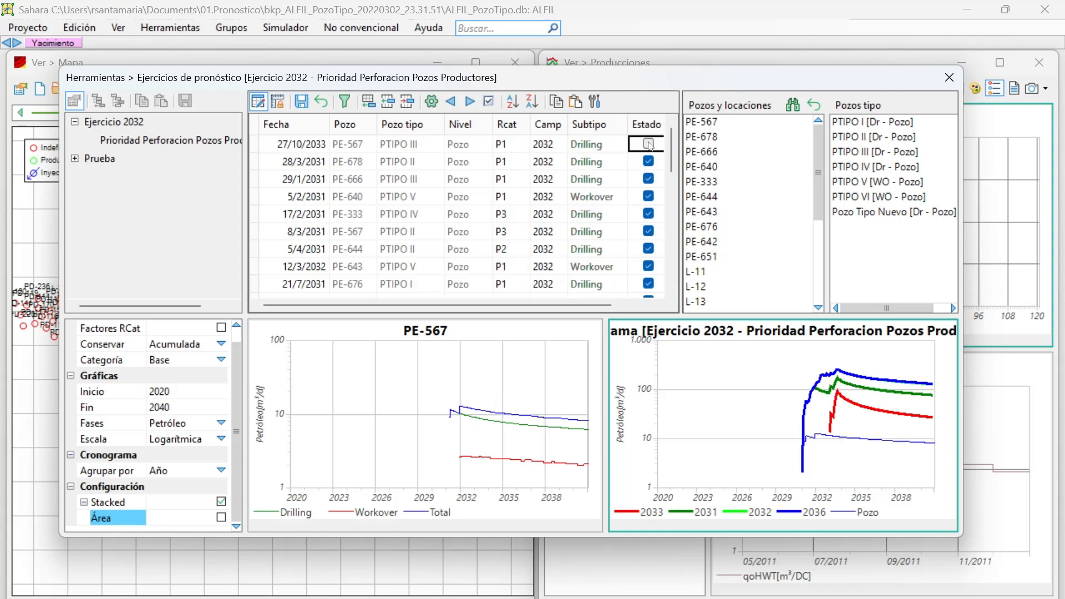
left_click(650, 146)
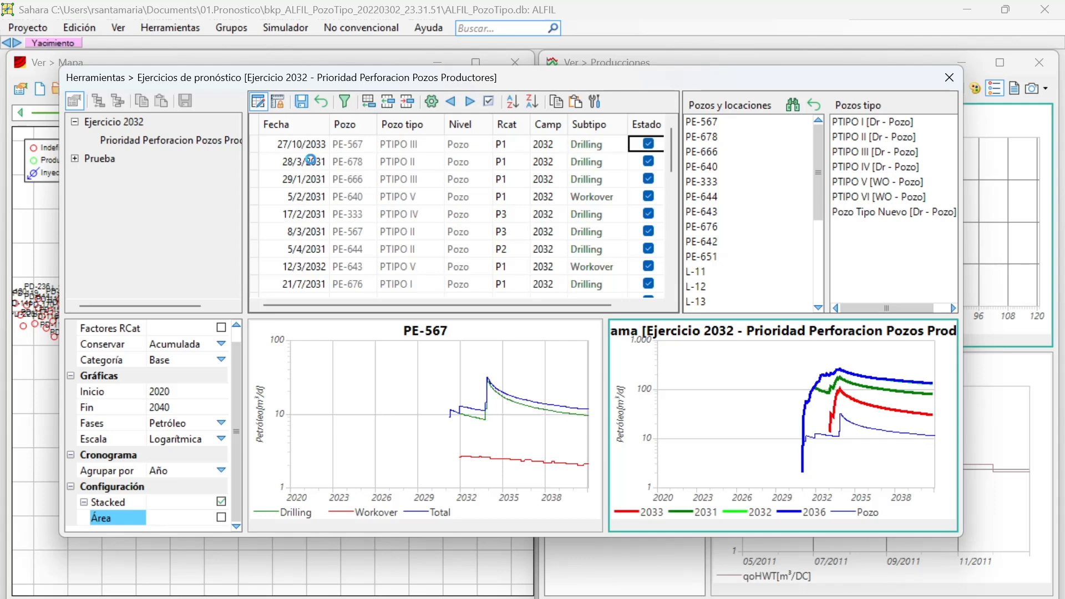
Compare the graphs with the 29/1/2031 PE-666 drilling entry deactivated and activated, leaving its Estado enabled.
left_click(314, 162)
left_click(306, 178)
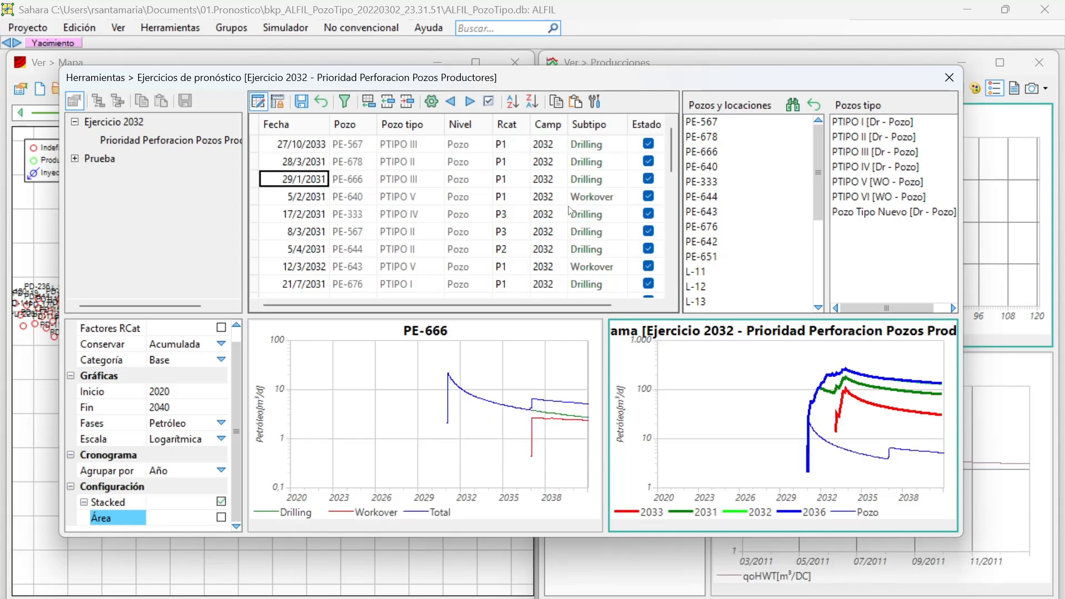
left_click(648, 179)
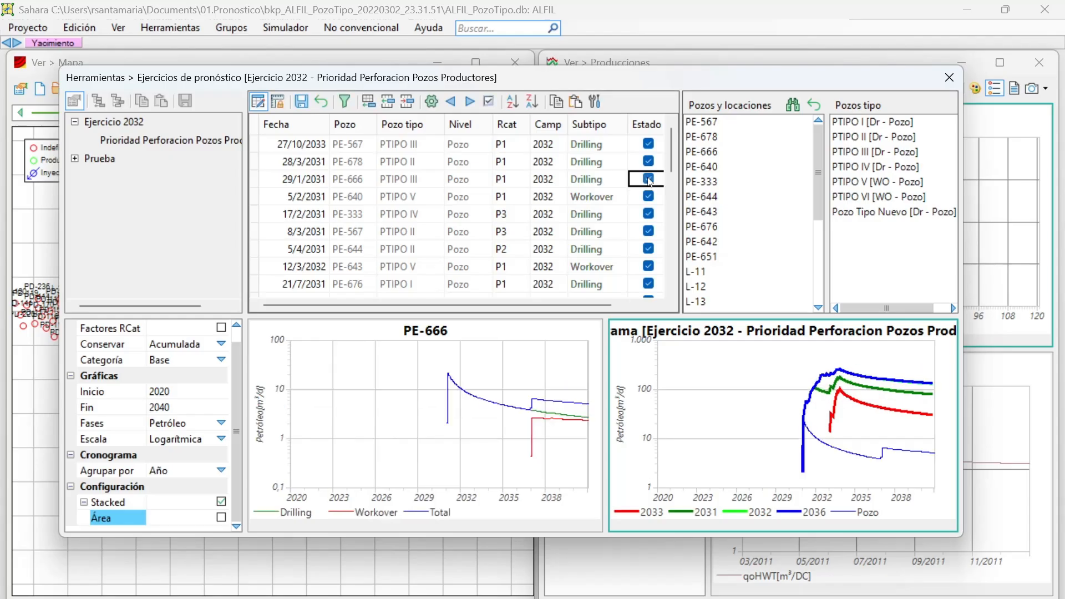
left_click(648, 179)
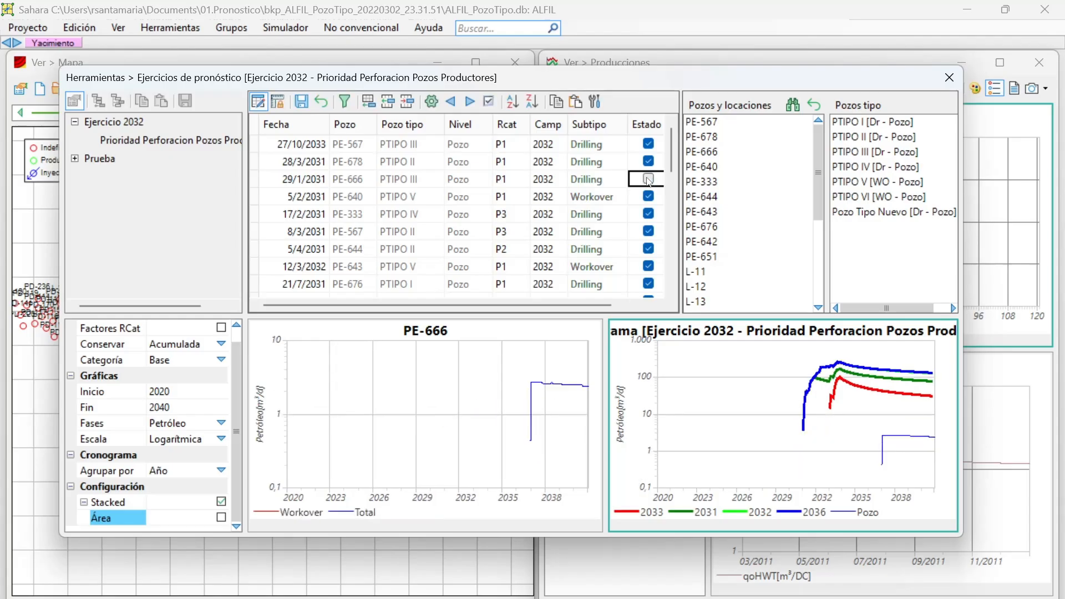
left_click(647, 179)
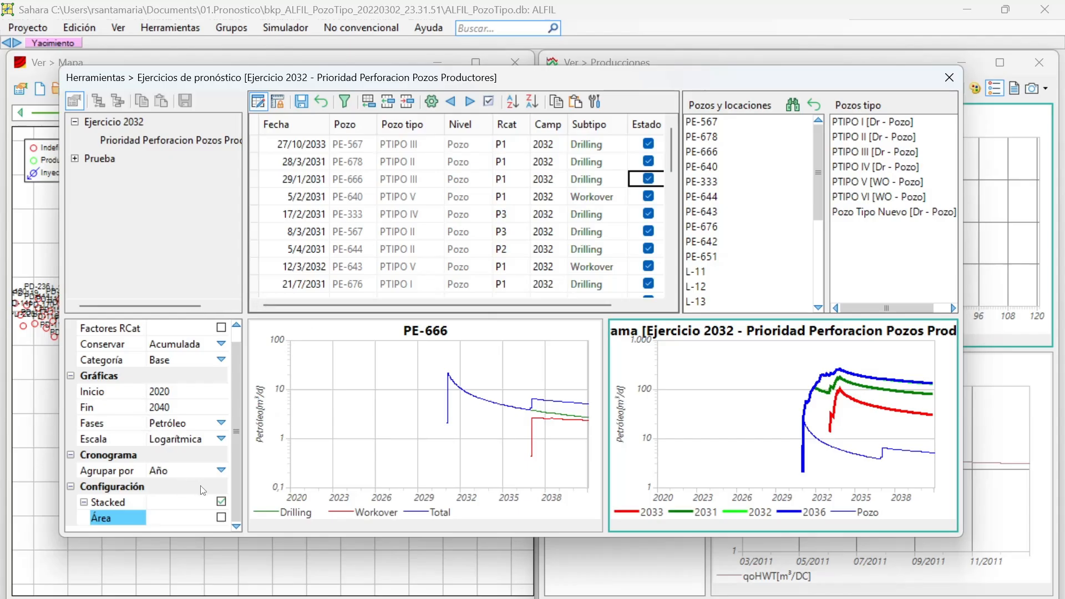
Set the date of the PE-666 workover entry to 27/12/2031 and preview the schedule graph with filled areas, leaving Área disabled.
scroll(320, 199, "down", 5)
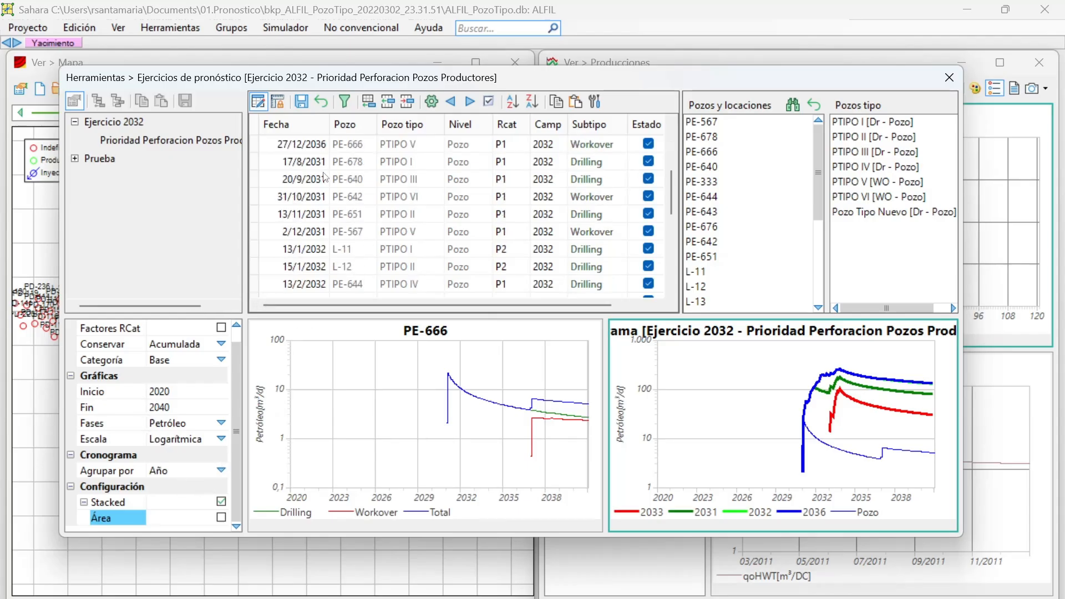
scroll(320, 200, "up", 5)
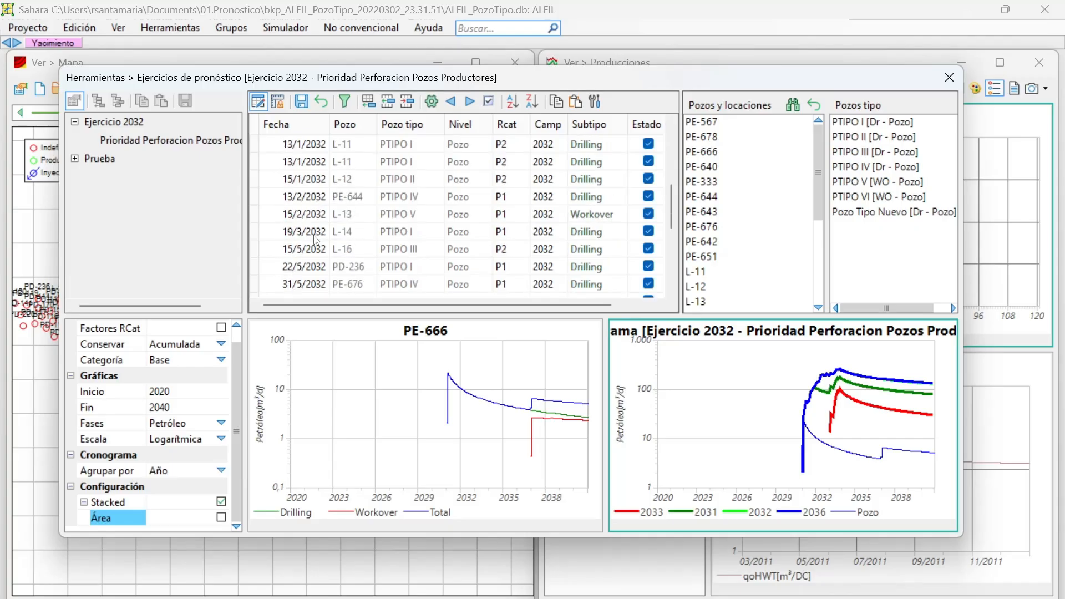
left_click(308, 199)
left_click(309, 199)
left_click(319, 199)
left_click(307, 199)
left_click(308, 199)
left_click(320, 197)
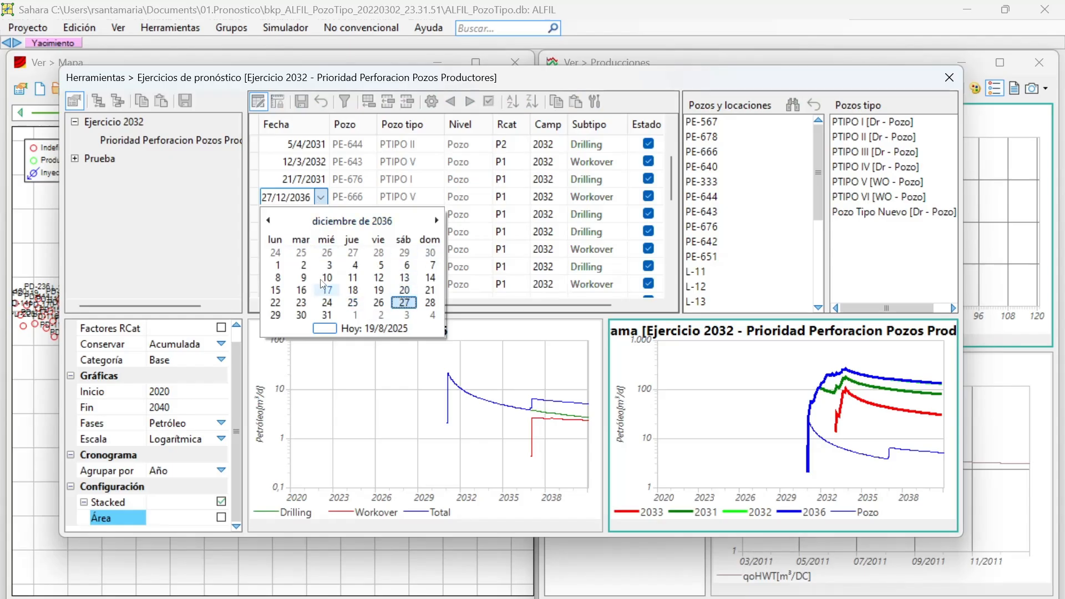
left_click(305, 200)
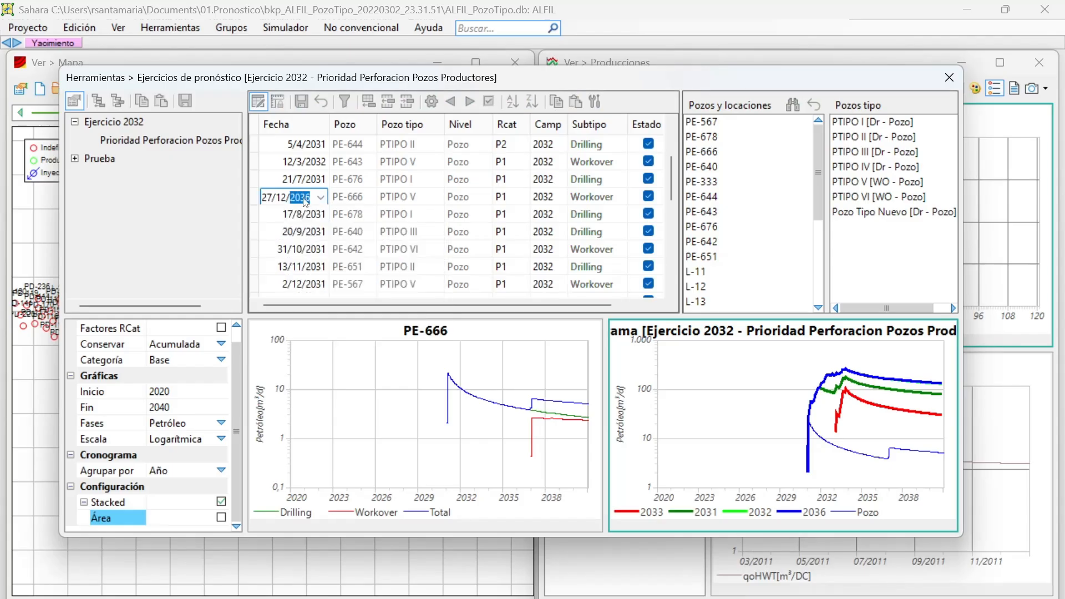
type("2031")
left_click(301, 215)
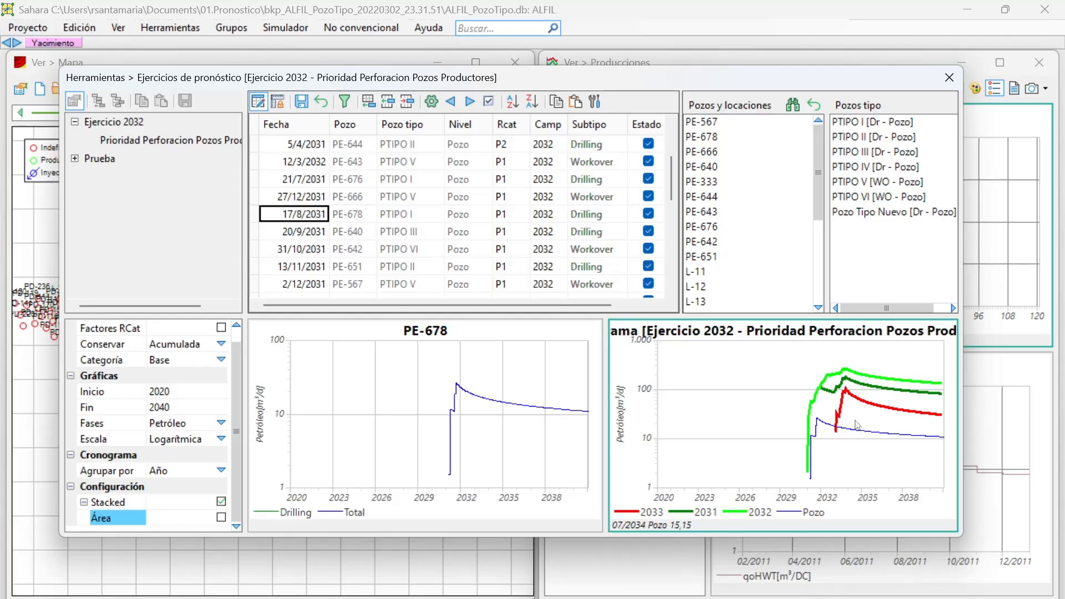
left_click(221, 517)
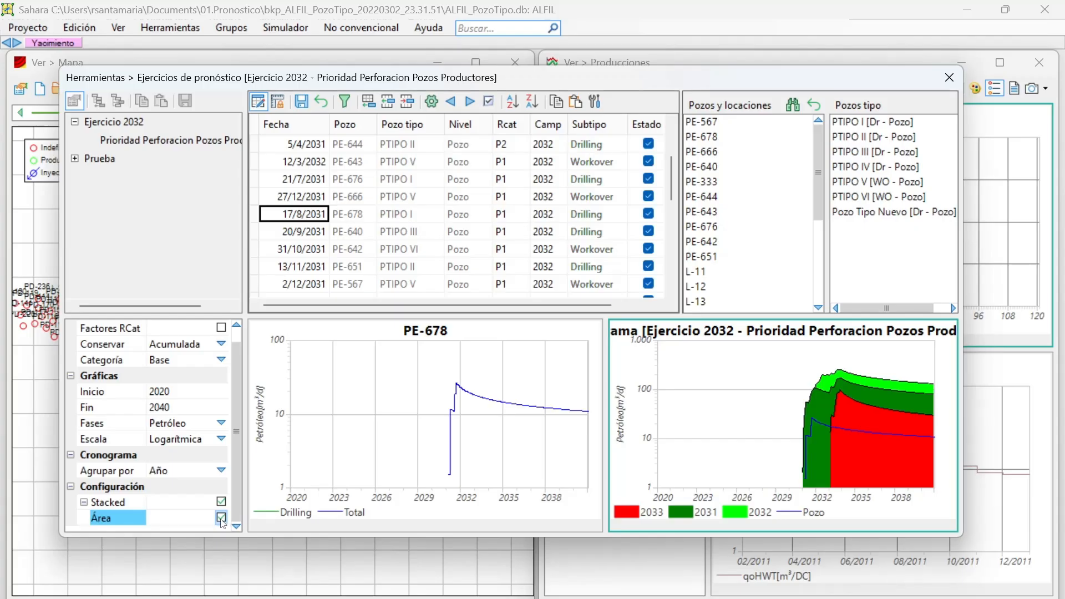
left_click(221, 518)
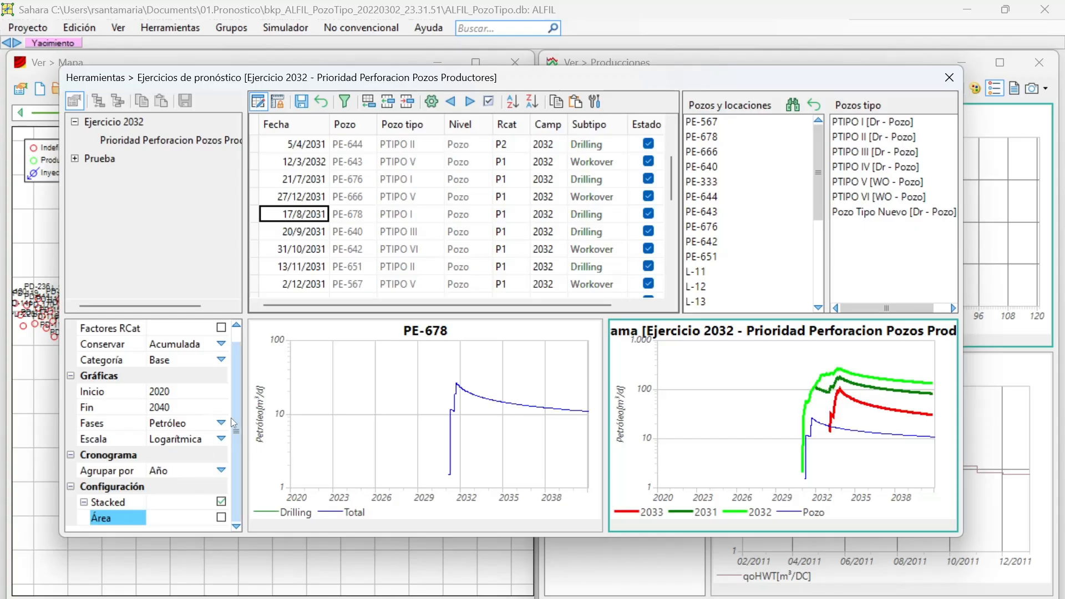
Group the schedule graph by Atributos estáticos using Categoria de reserva and preview it with filled areas, leaving Área disabled.
left_click(221, 469)
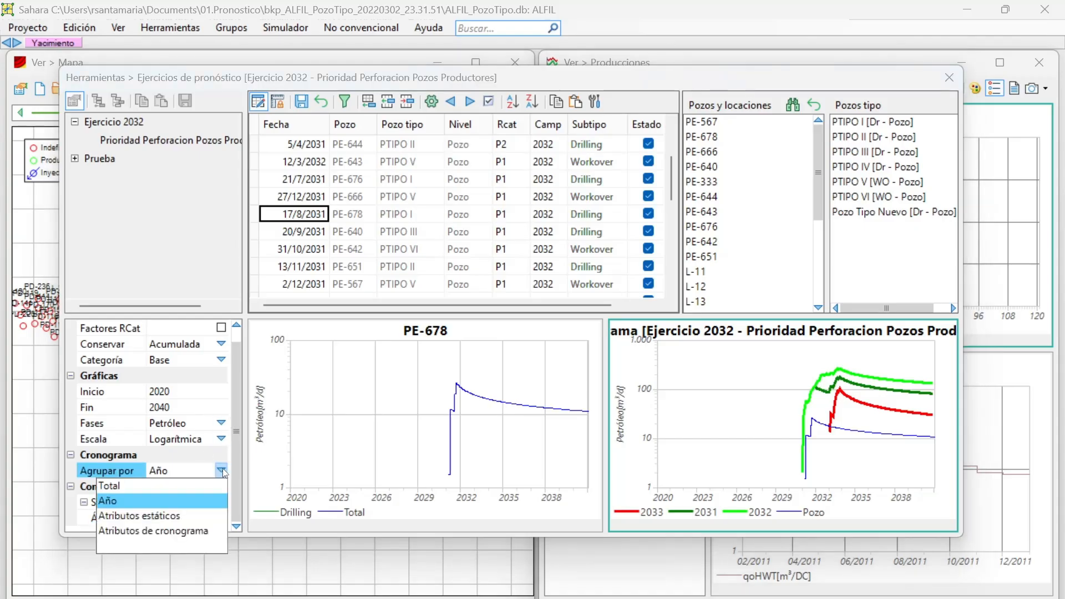
left_click(174, 514)
scroll(213, 496, "down", 1)
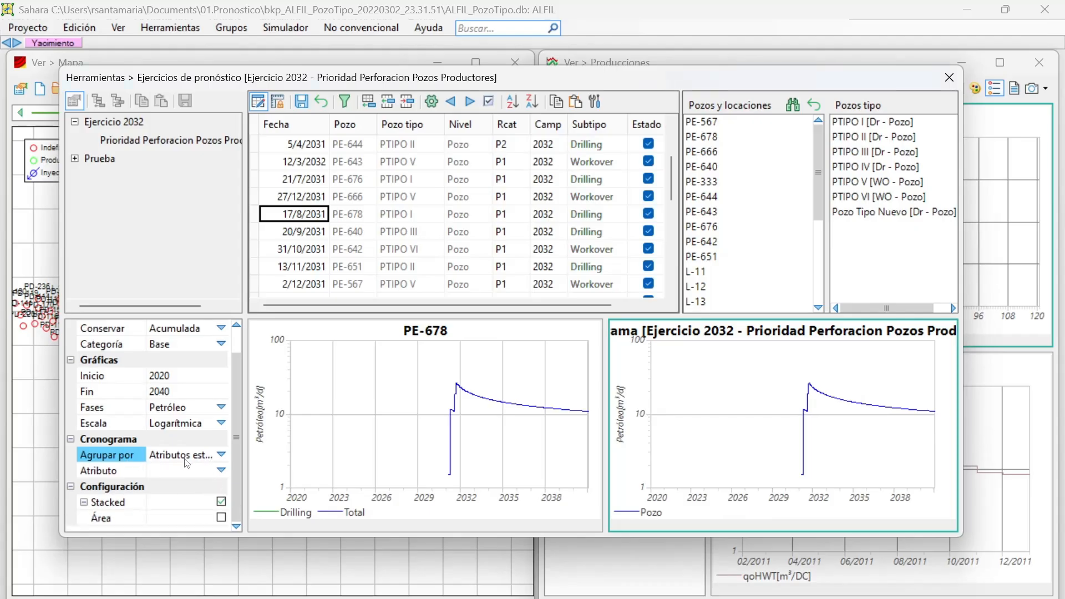
left_click(221, 470)
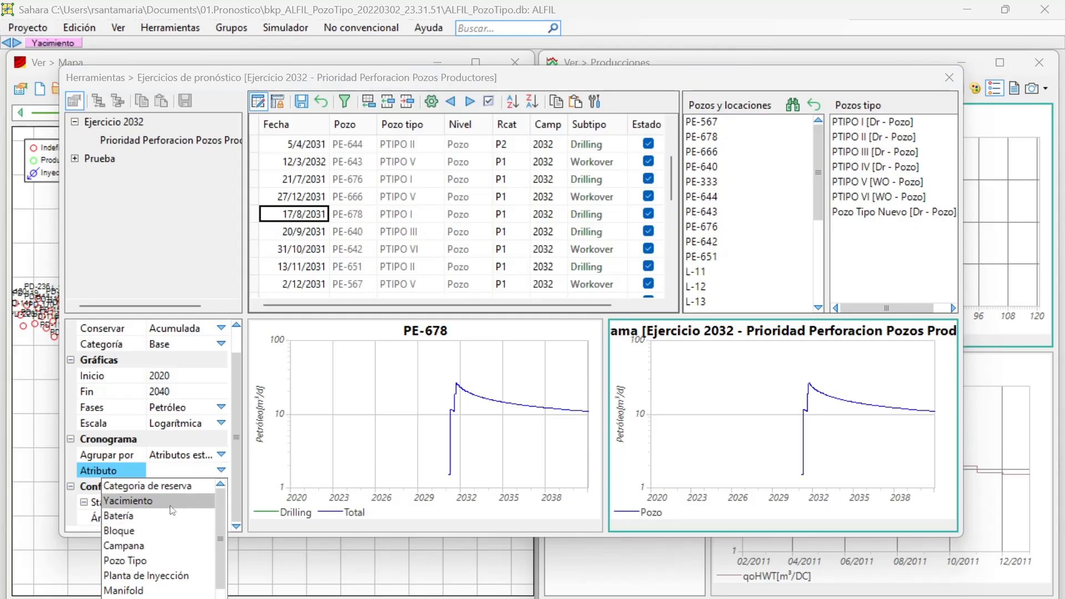
left_click(178, 488)
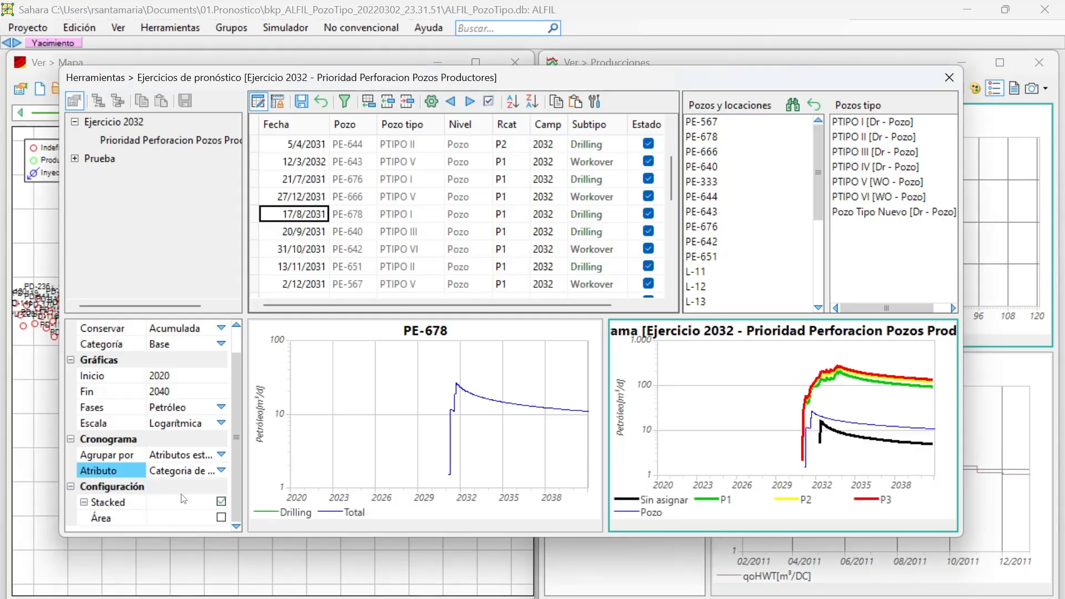
left_click(220, 470)
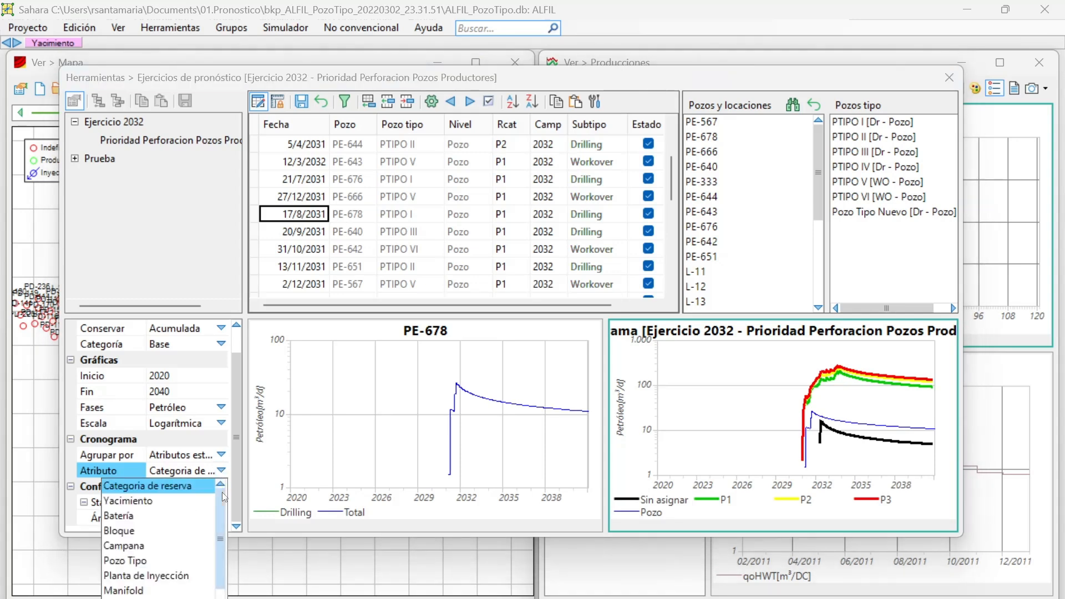
left_click(221, 471)
left_click(221, 517)
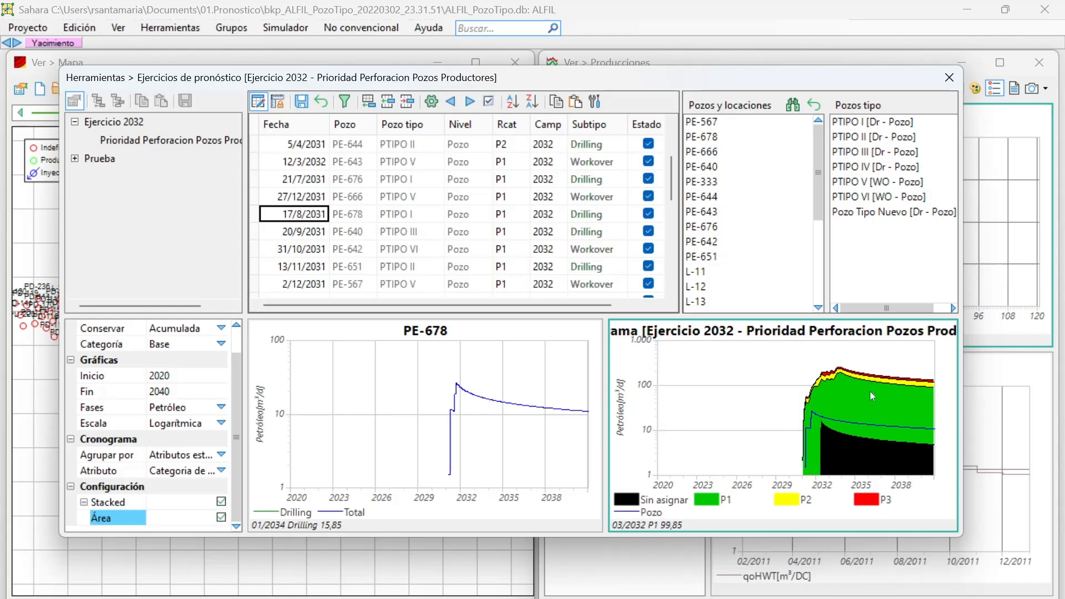
left_click(220, 516)
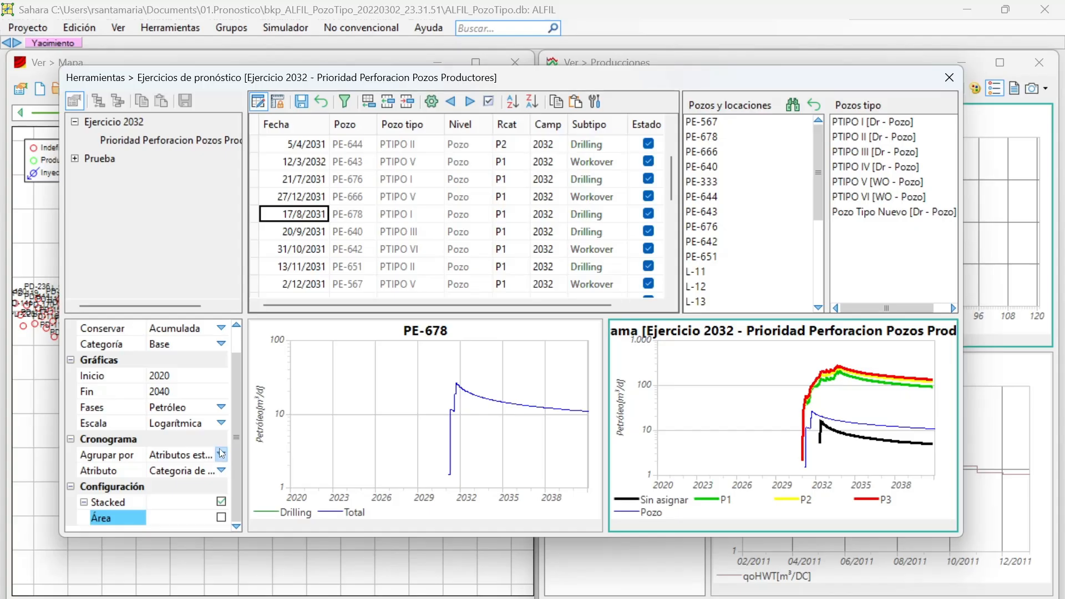
Set the schedule graph's grouping attribute to Batería and preview it with filled areas, leaving Área disabled.
left_click(221, 471)
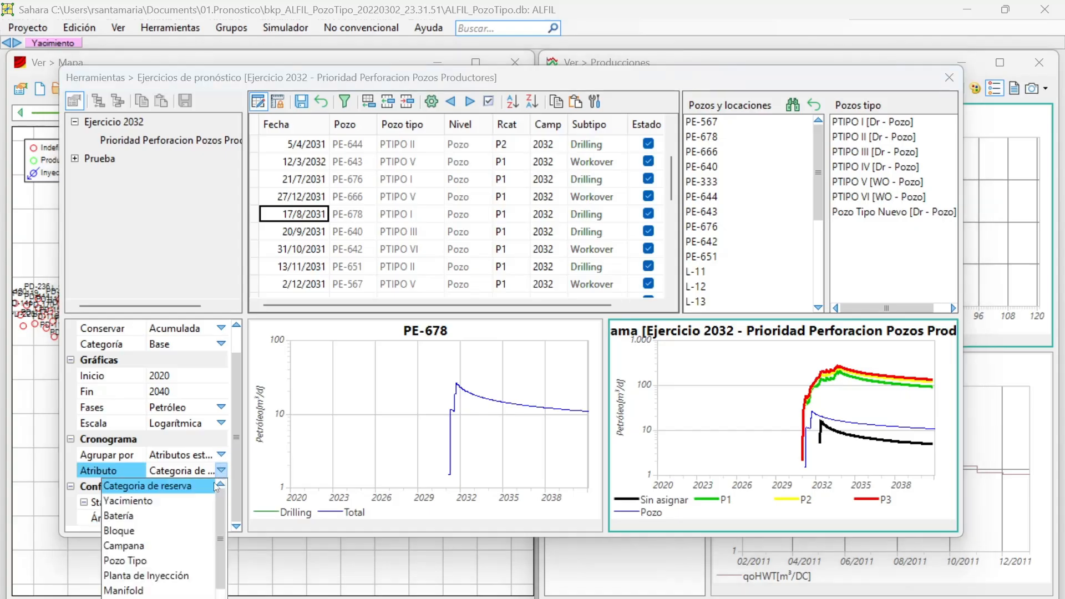
left_click(177, 515)
left_click(221, 516)
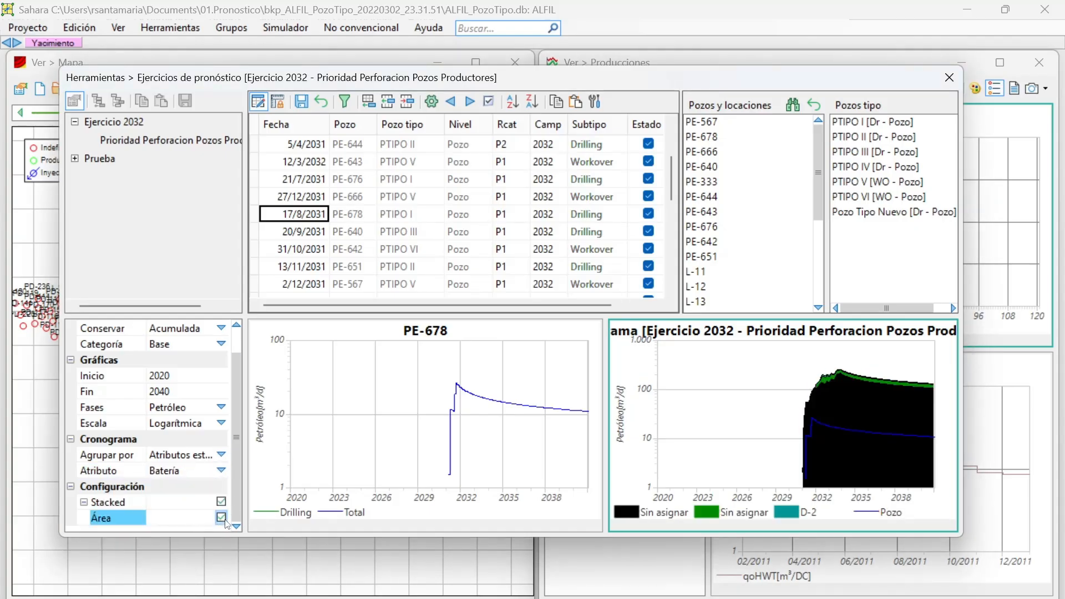
left_click(222, 519)
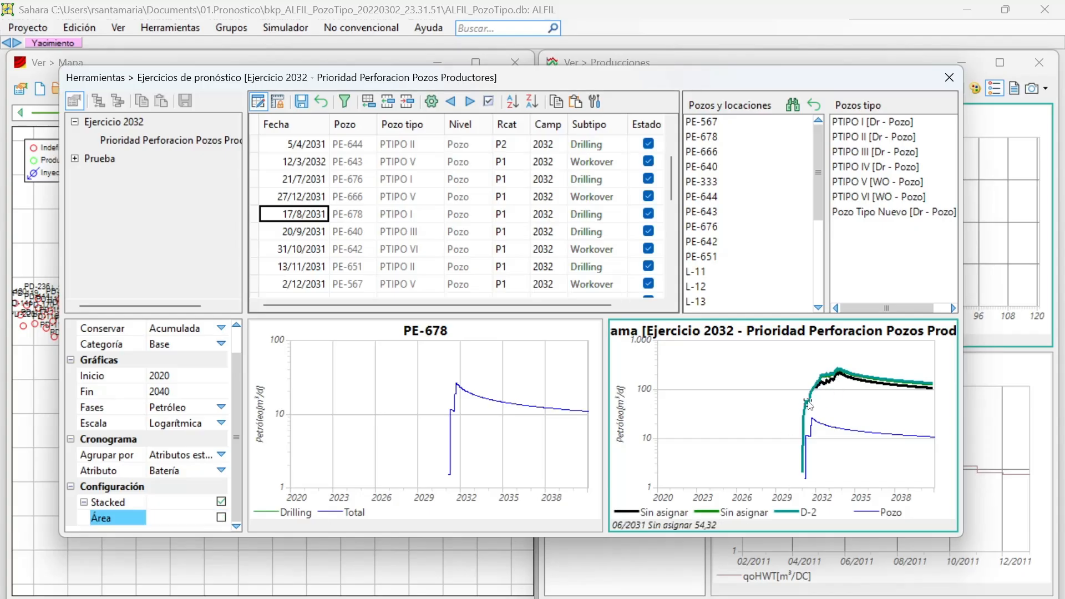
Set the schedule graph's grouping attribute to Pozo Tipo and preview it with filled areas, leaving Área disabled.
left_click(222, 471)
scroll(188, 516, "down", 1)
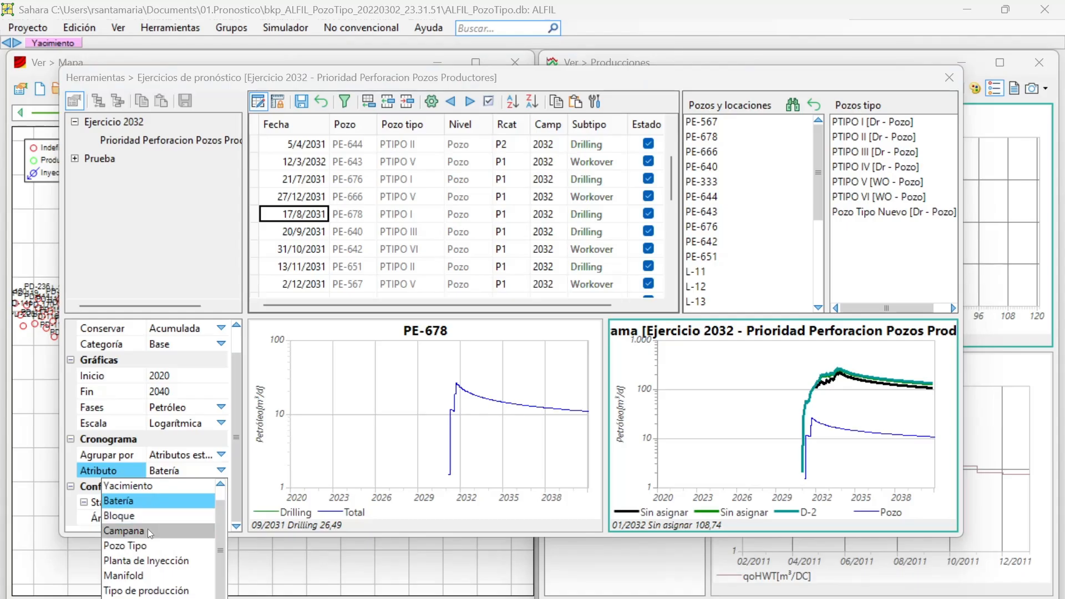
left_click(138, 545)
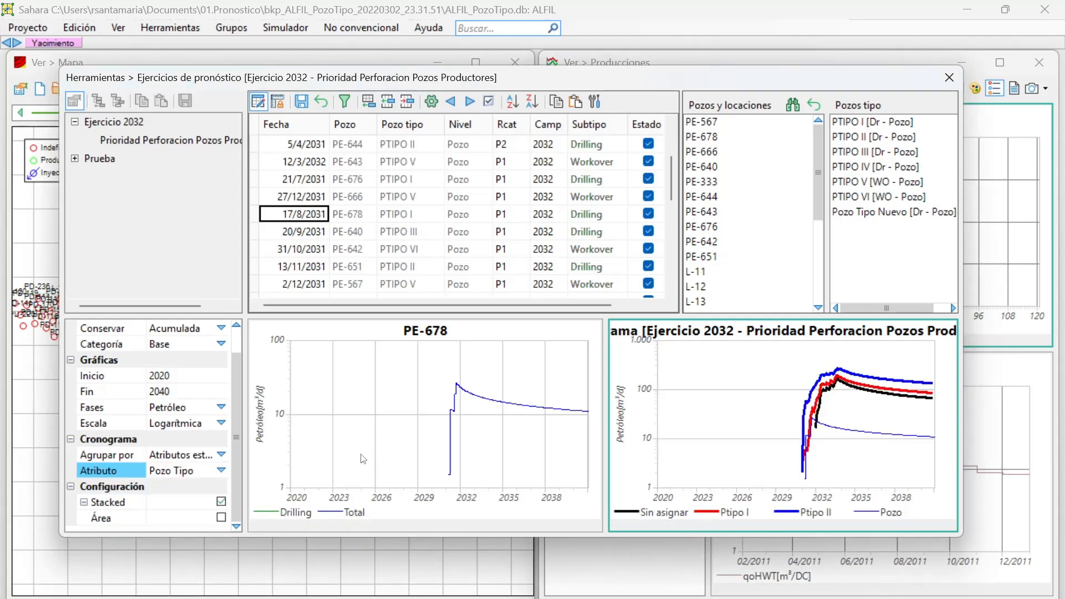
left_click(221, 518)
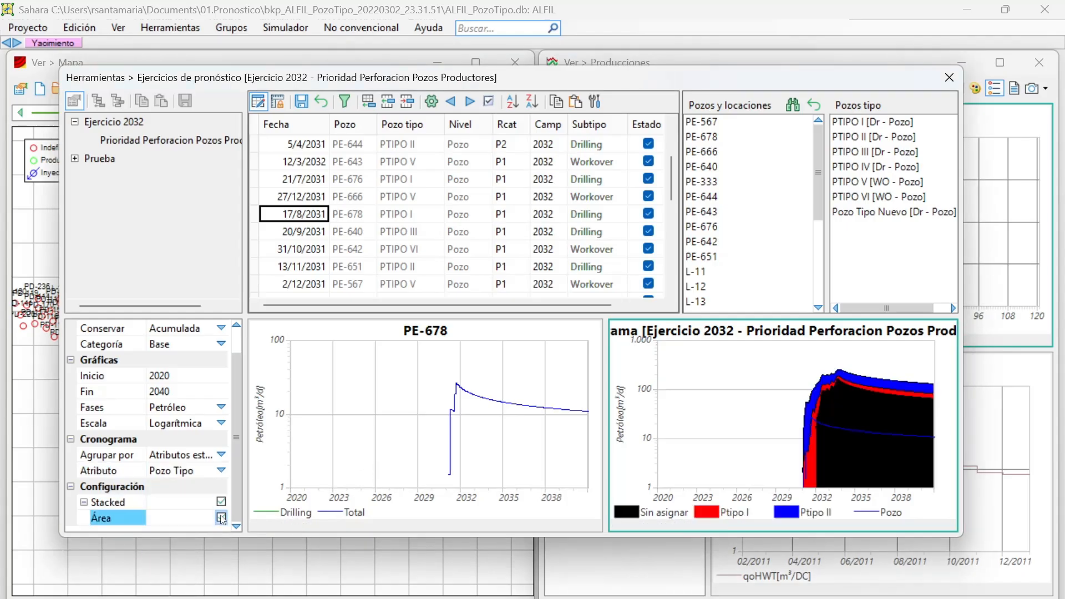
left_click(222, 518)
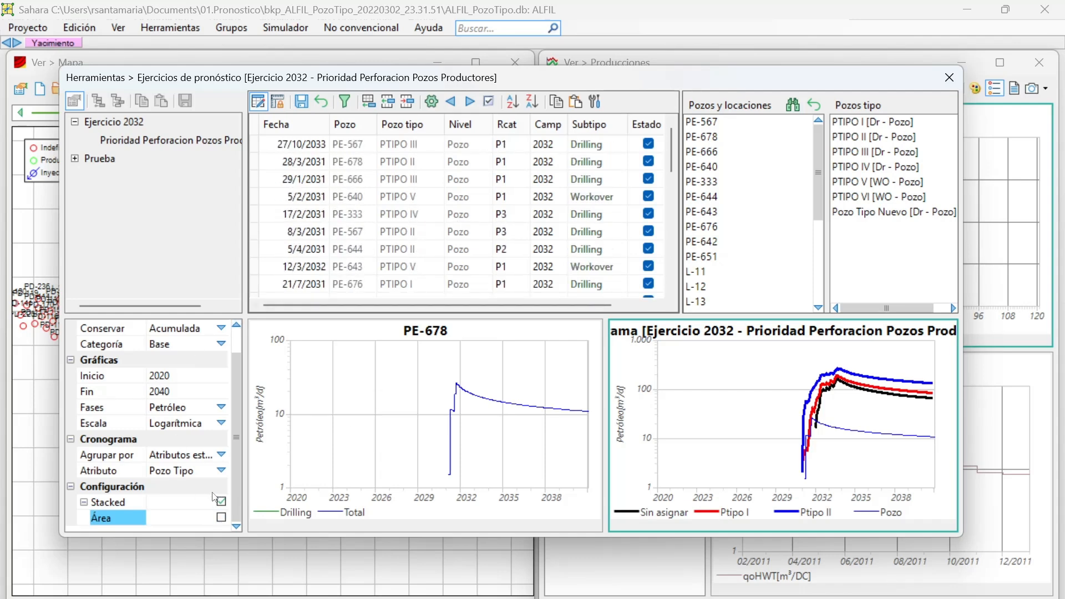
Switch the schedule graph's static grouping attribute to Categoria de reserva.
left_click(221, 471)
scroll(189, 495, "up", 1)
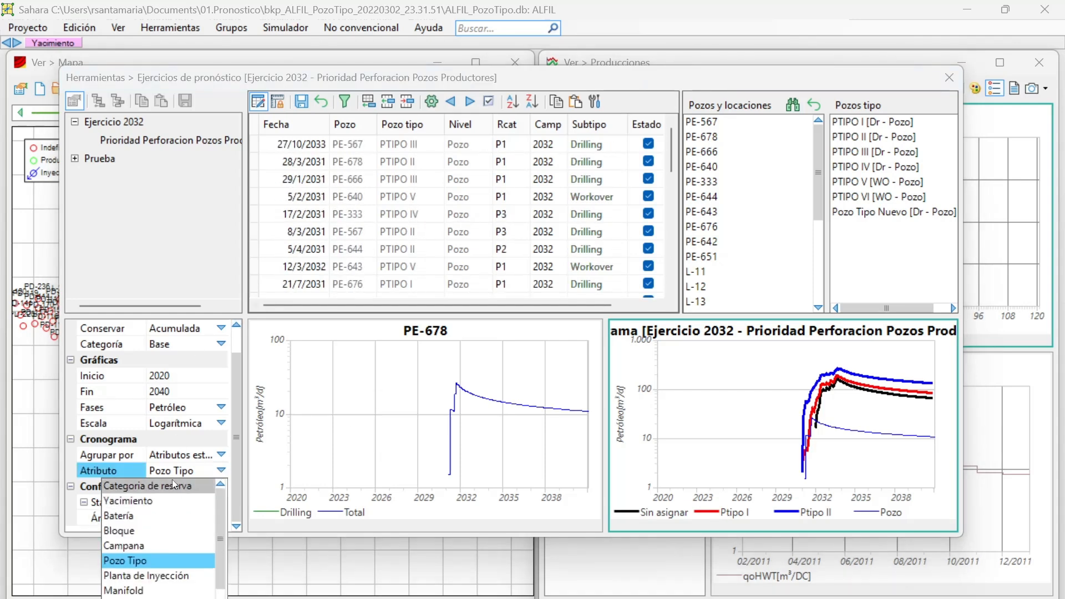
left_click(168, 481)
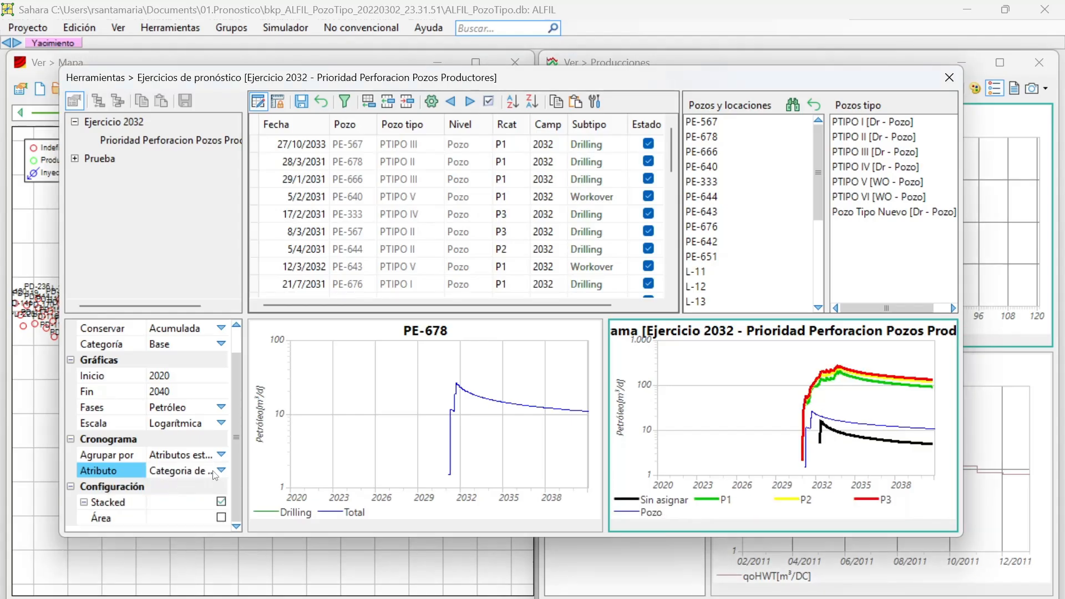
Group the schedule graph by Atributos de cronograma using Campaña and preview it with filled areas, leaving Área disabled.
left_click(221, 456)
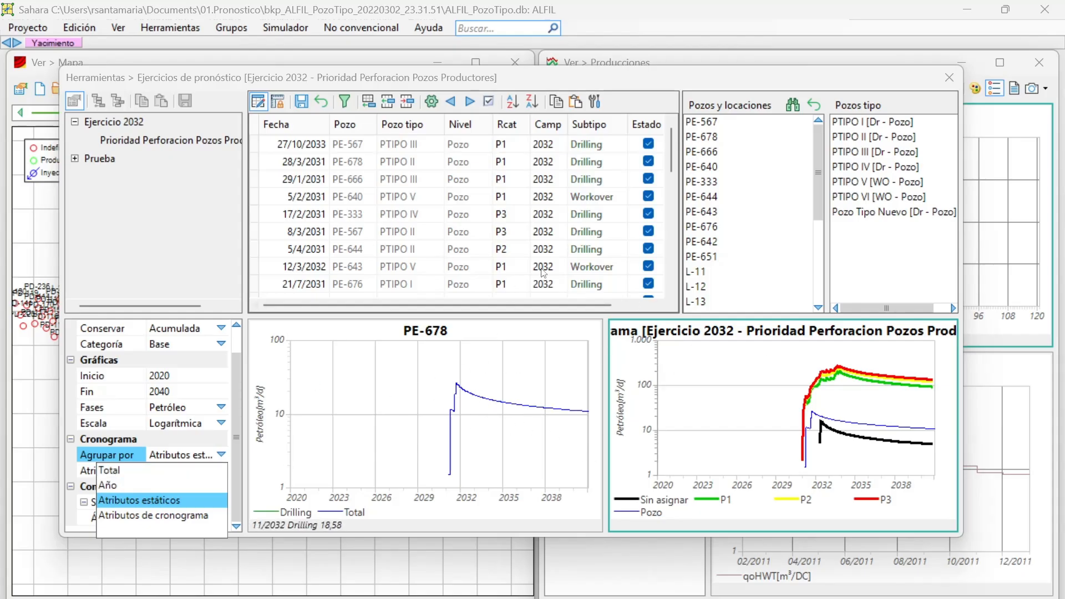
left_click(135, 515)
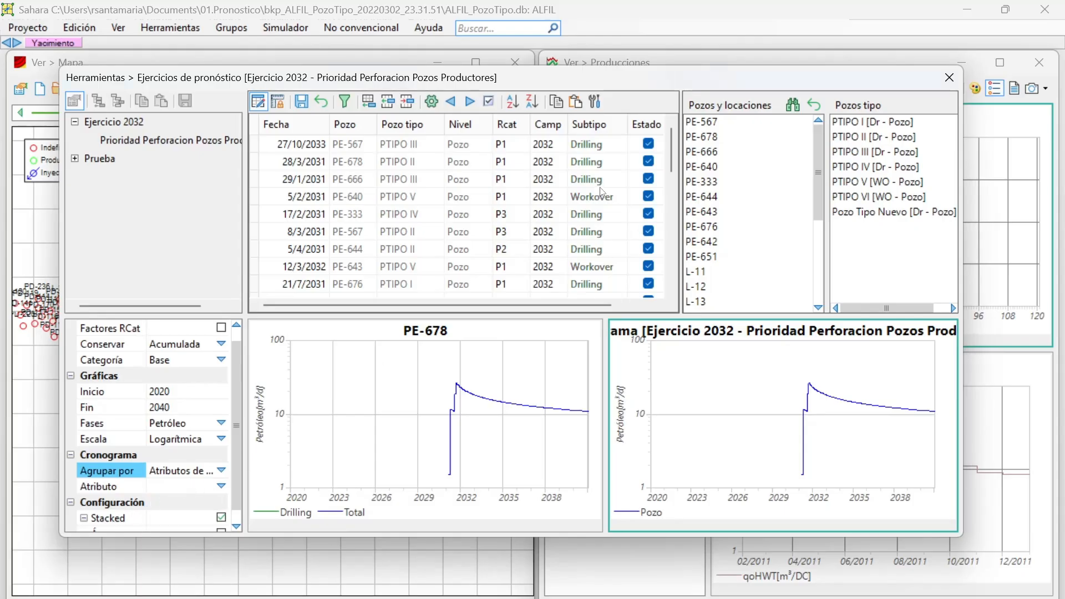
left_click(221, 486)
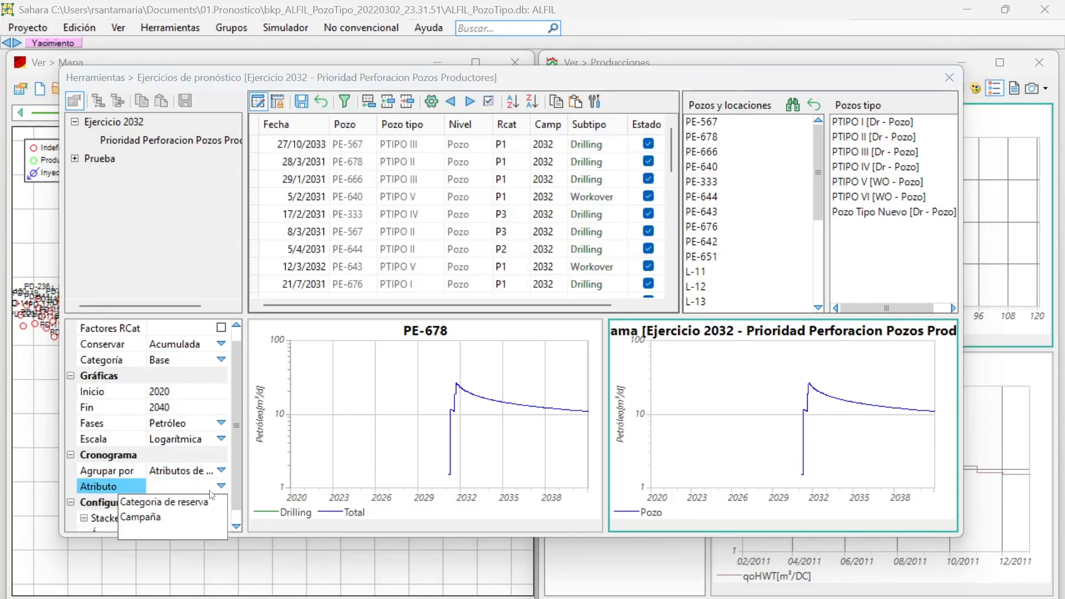
left_click(165, 515)
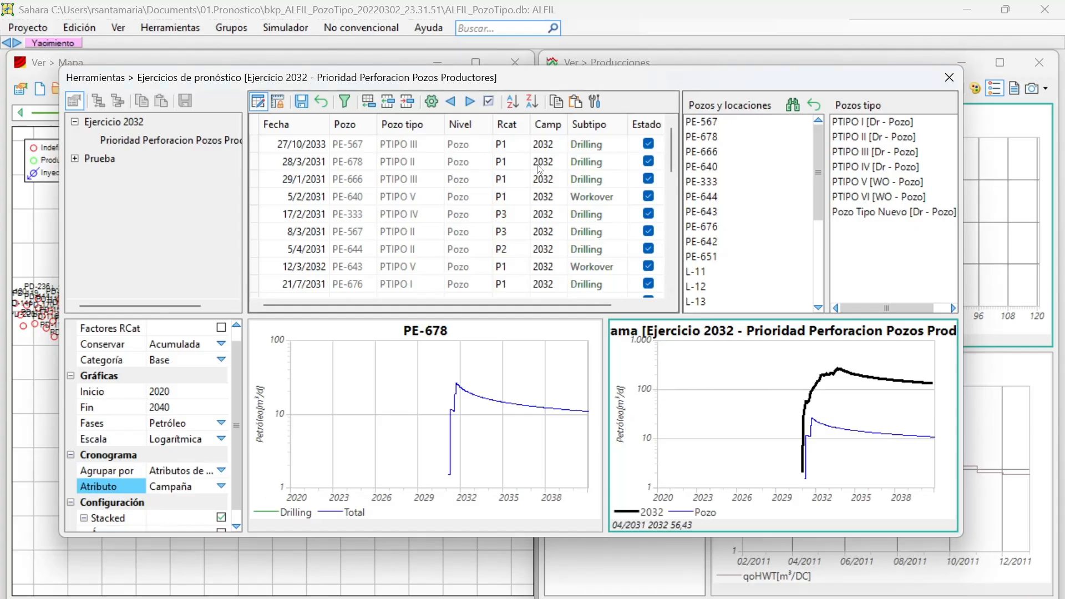
scroll(544, 183, "down", 4)
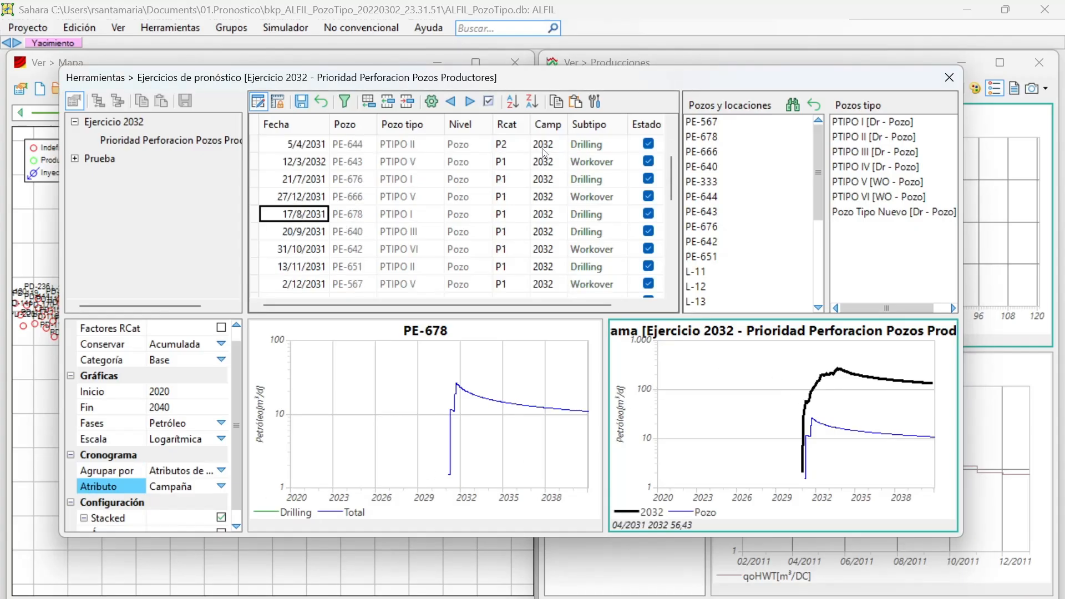
scroll(545, 215, "up", 4)
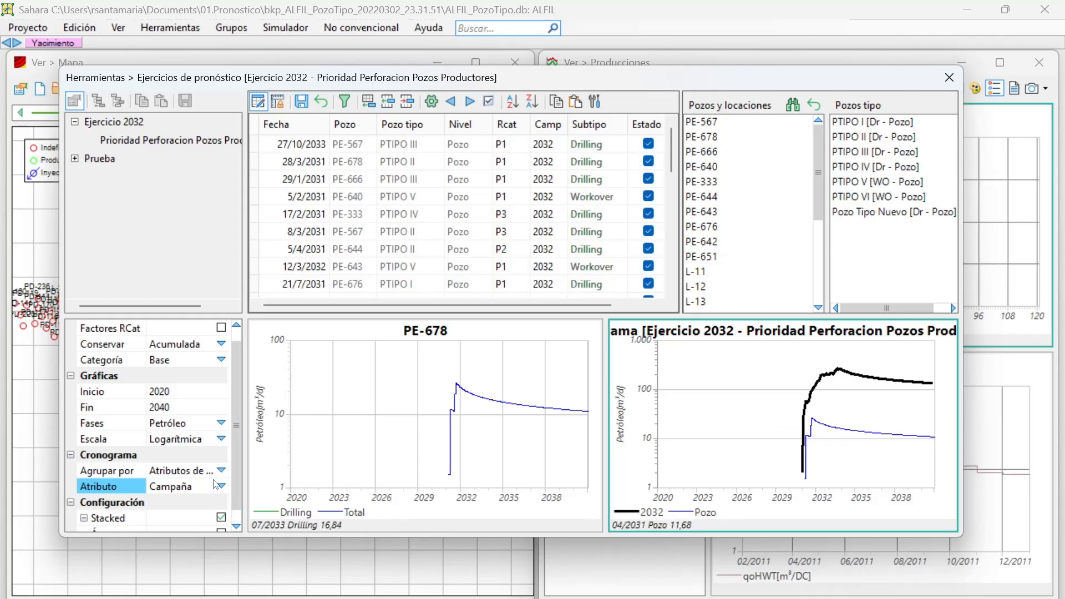
scroll(221, 484, "down", 1)
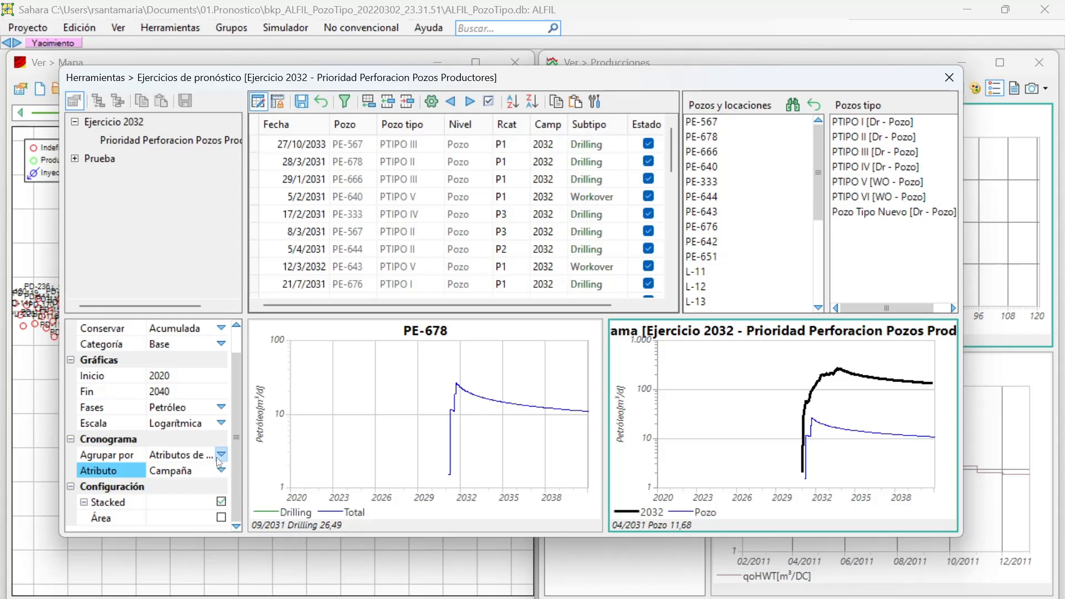
left_click(221, 517)
left_click(220, 517)
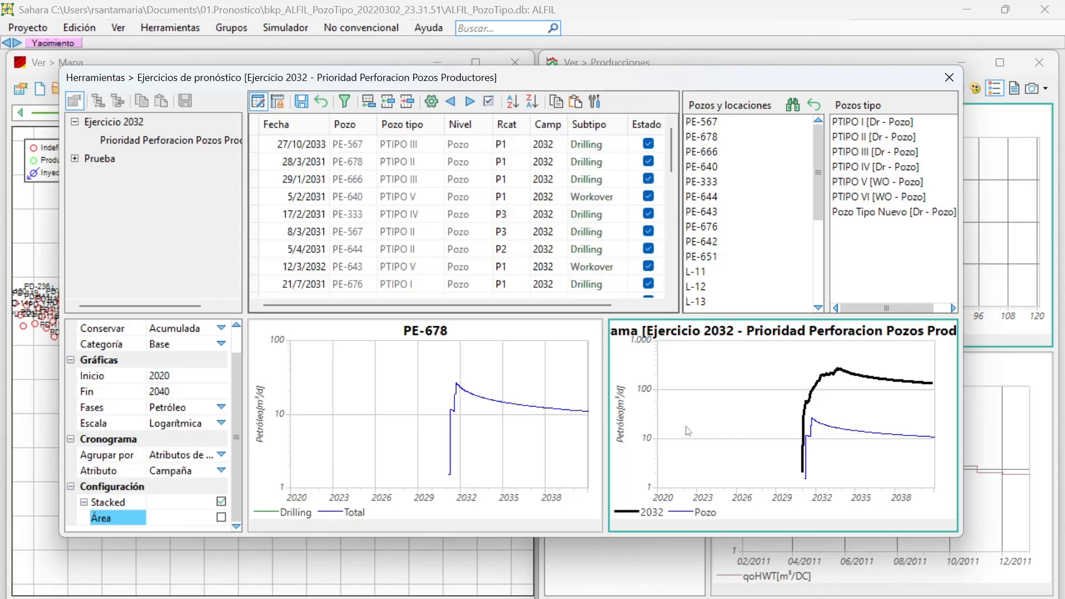
View the graphs for the 29/1/2031 PE-666 drilling entry and leave schedule editing without saving the changes.
left_click(300, 216)
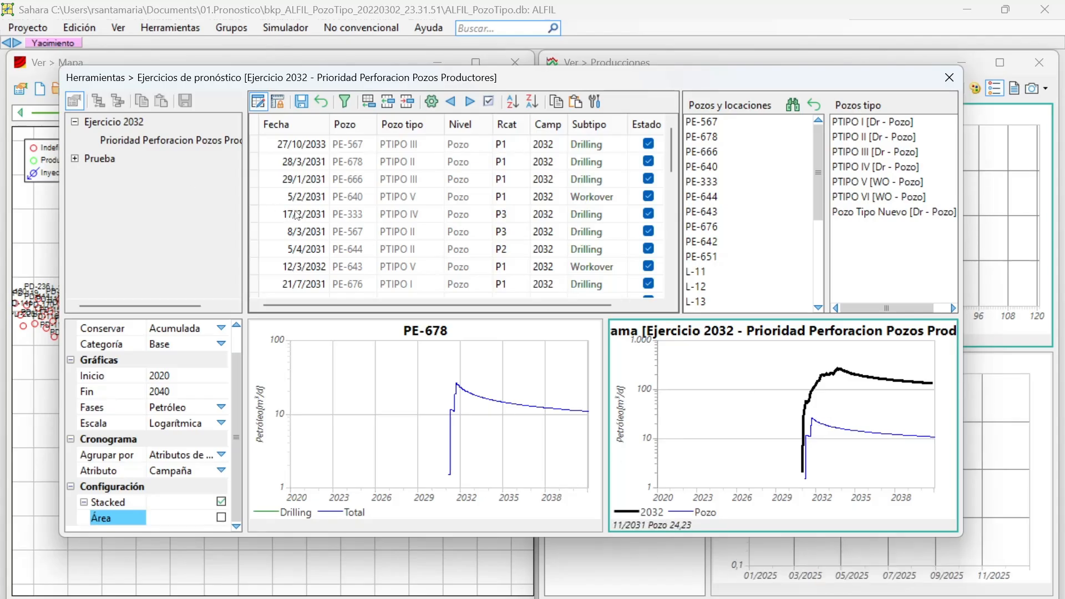
key("Up")
key("Up")
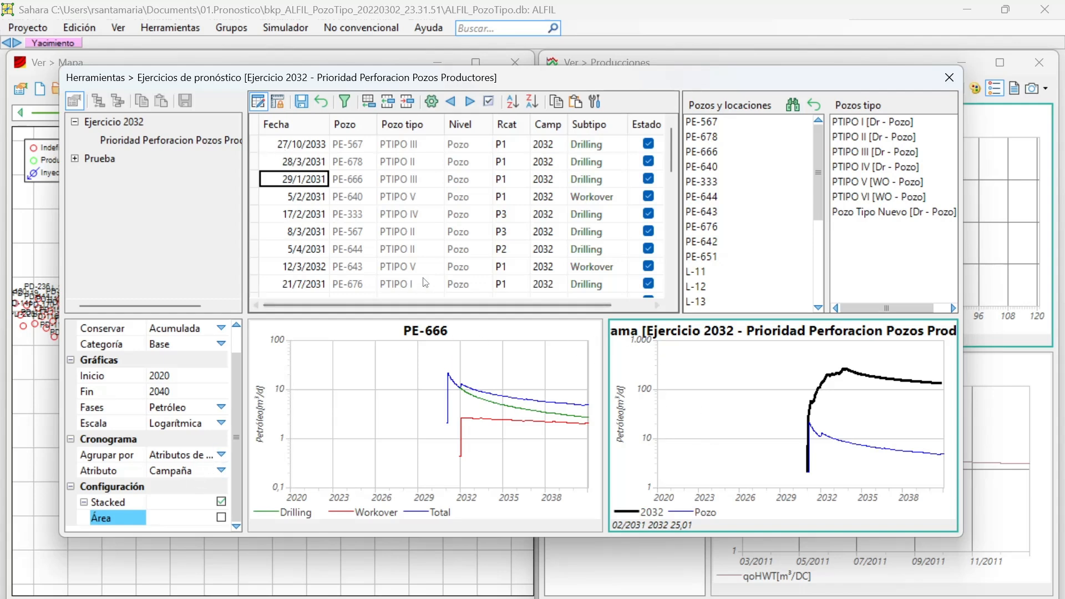
left_click(257, 101)
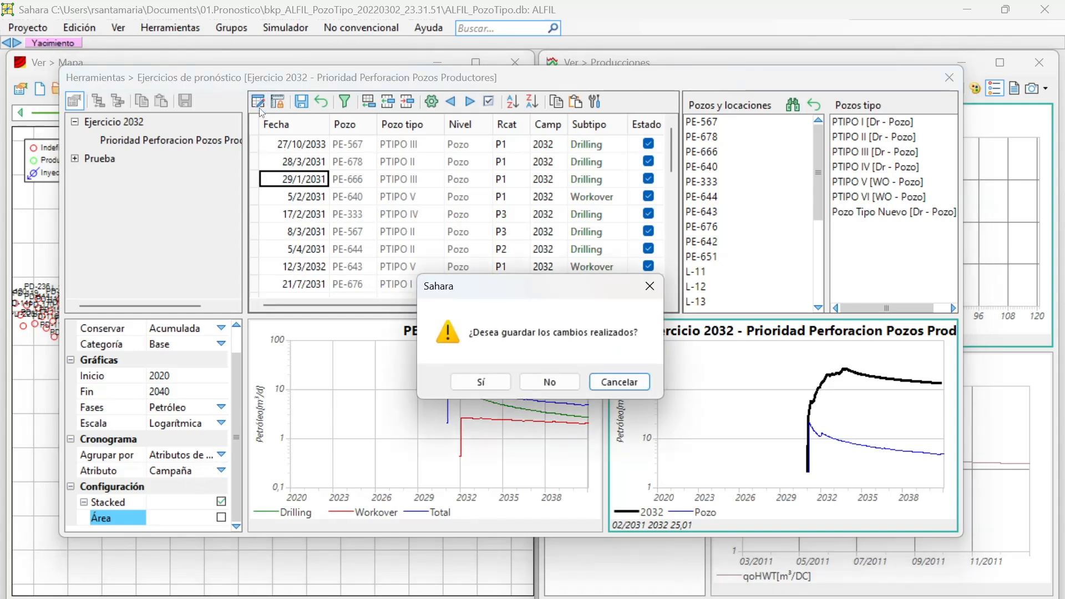
left_click(550, 382)
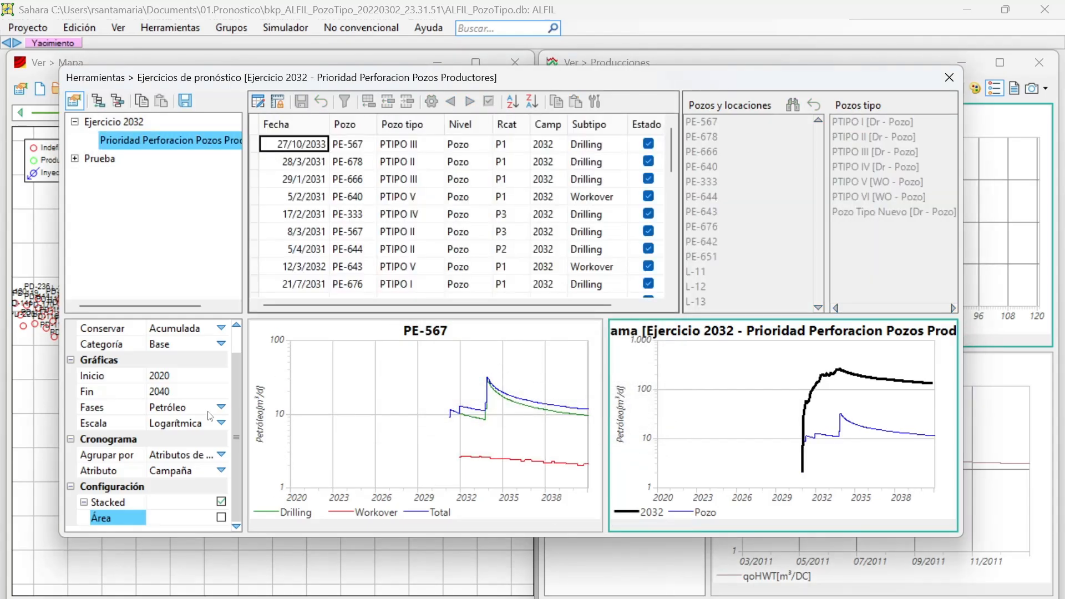
Group the schedule graph by Total and review its calculation, graph and curve options.
left_click(193, 453)
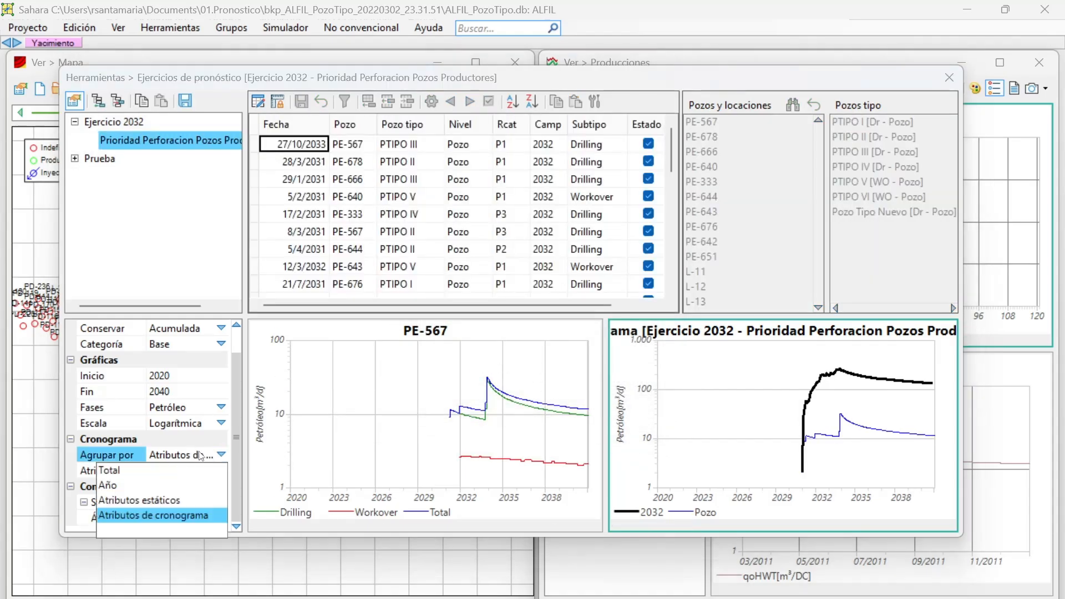
left_click(168, 464)
scroll(216, 446, "down", 2)
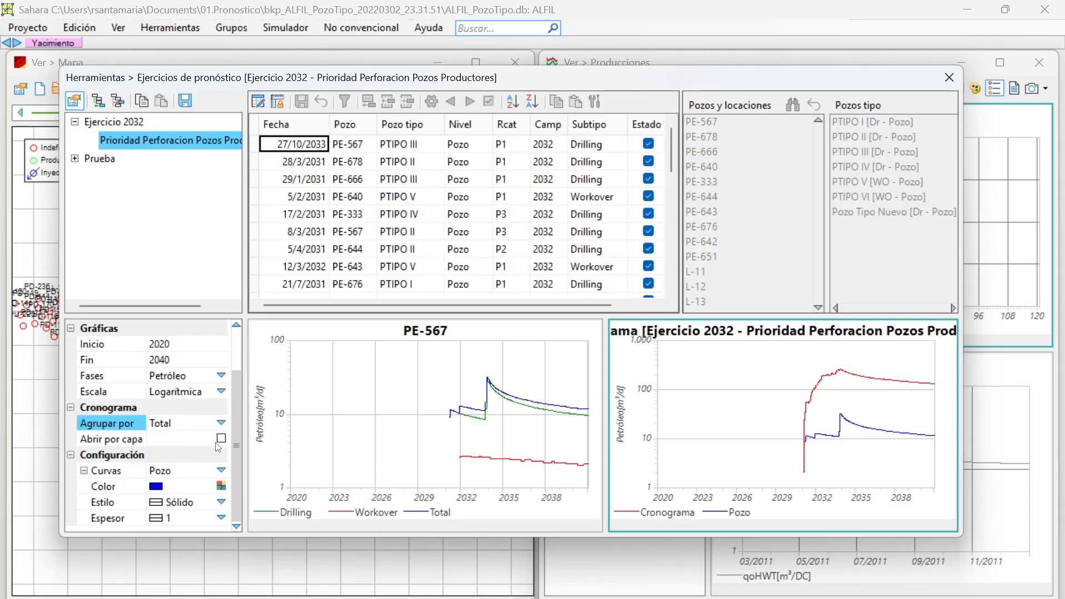
scroll(216, 444, "up", 2)
scroll(211, 438, "down", 2)
scroll(170, 403, "up", 2)
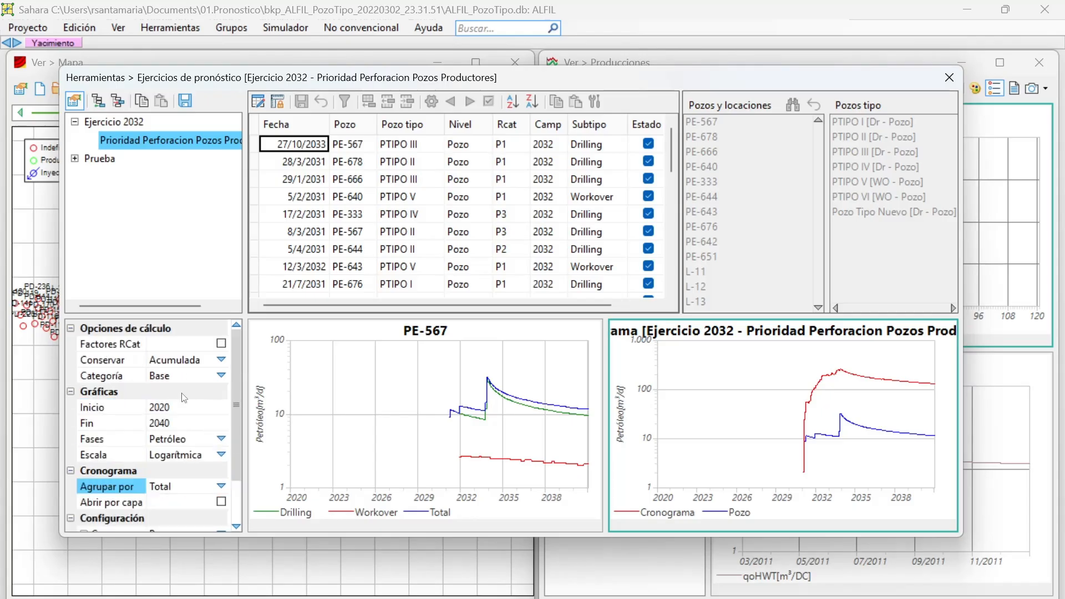
Re-enable schedule editing and restrict the Pozos y locaciones list to PE-640 by searching for 640 in the well selection.
left_click(262, 105)
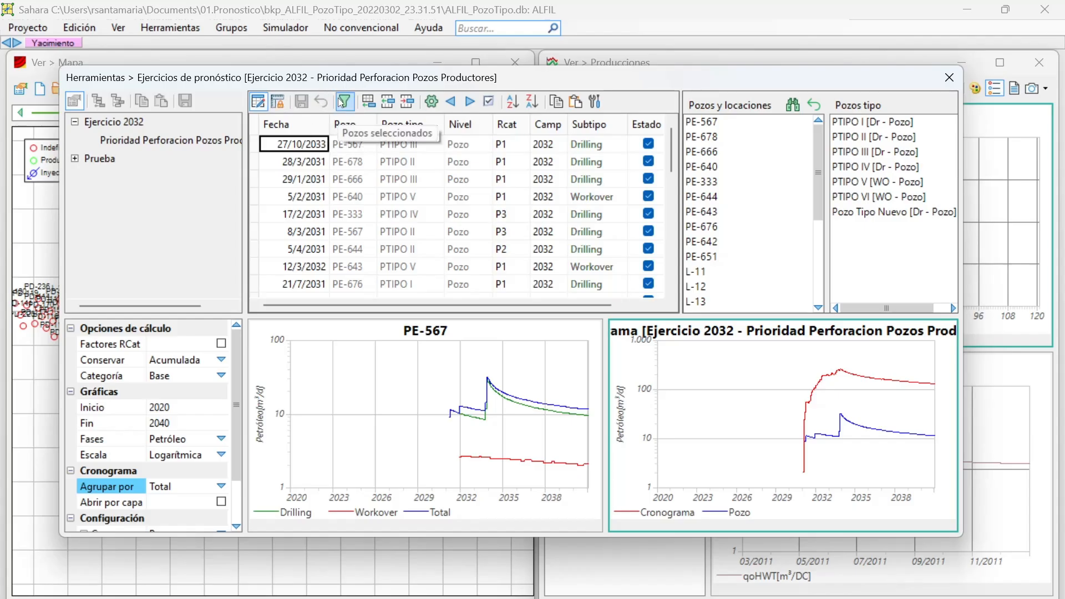
left_click(793, 104)
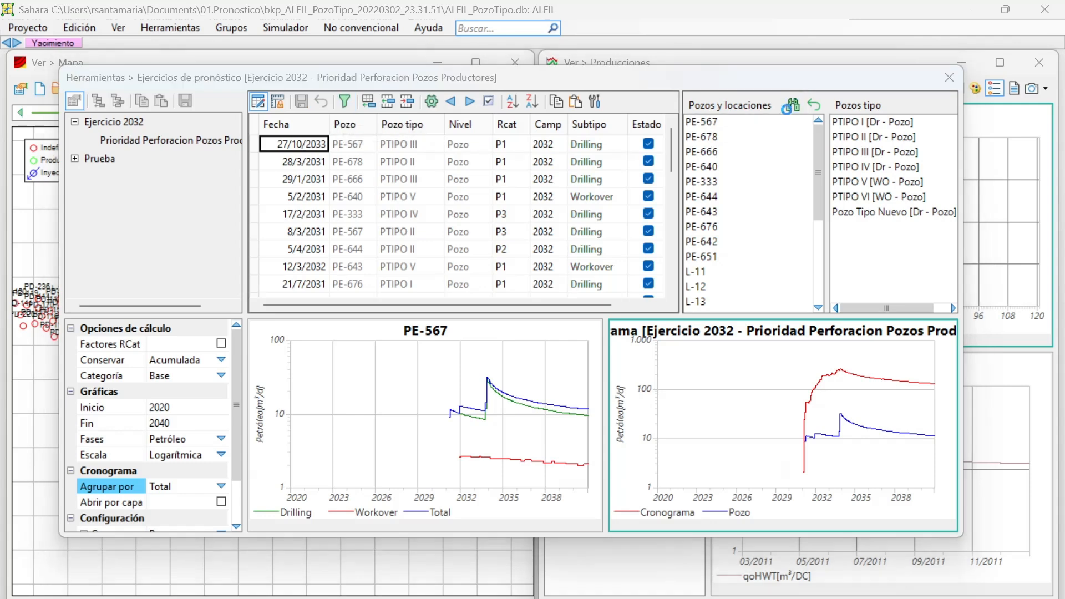
left_click(814, 165)
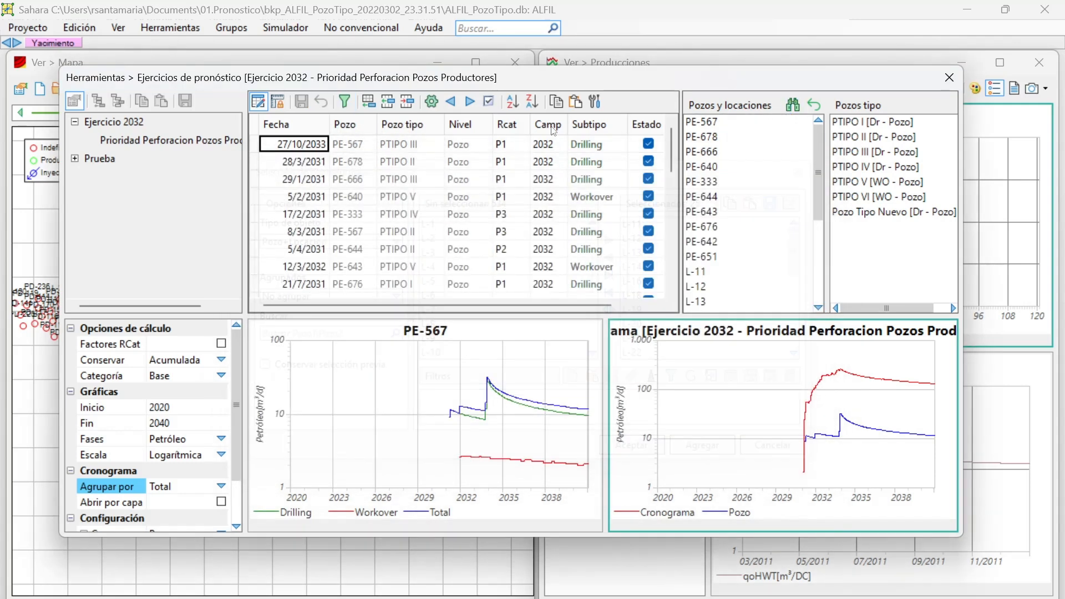
left_click(294, 196)
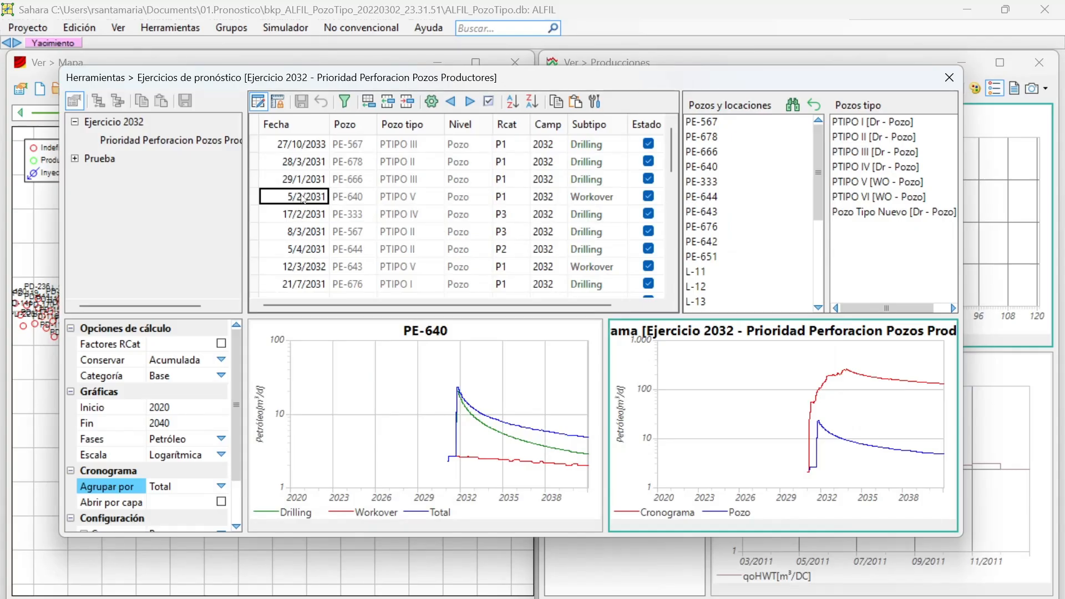
left_click(793, 104)
left_click(347, 335)
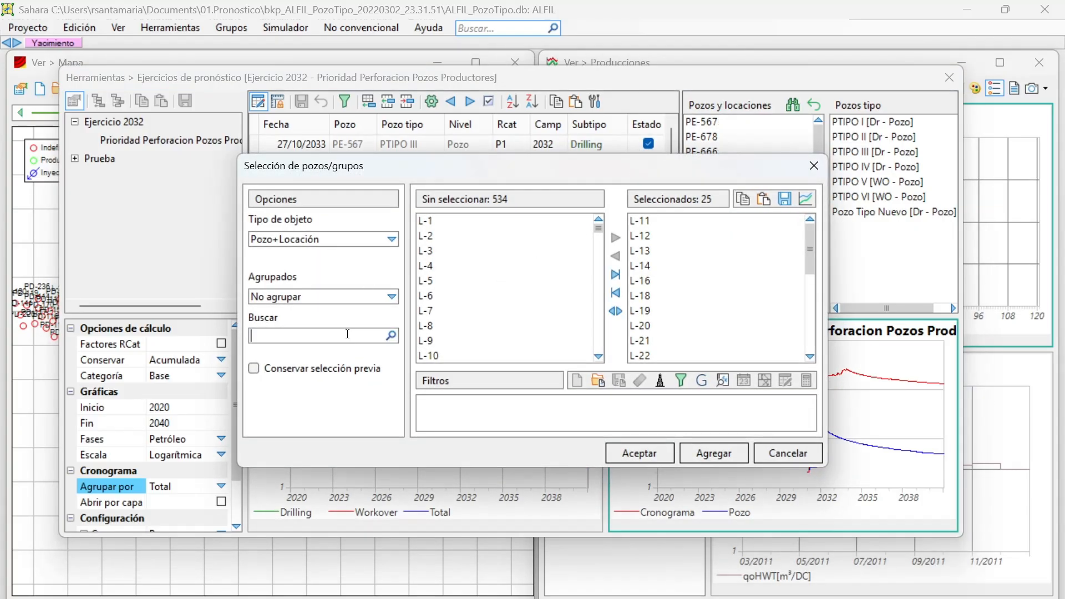
type("640")
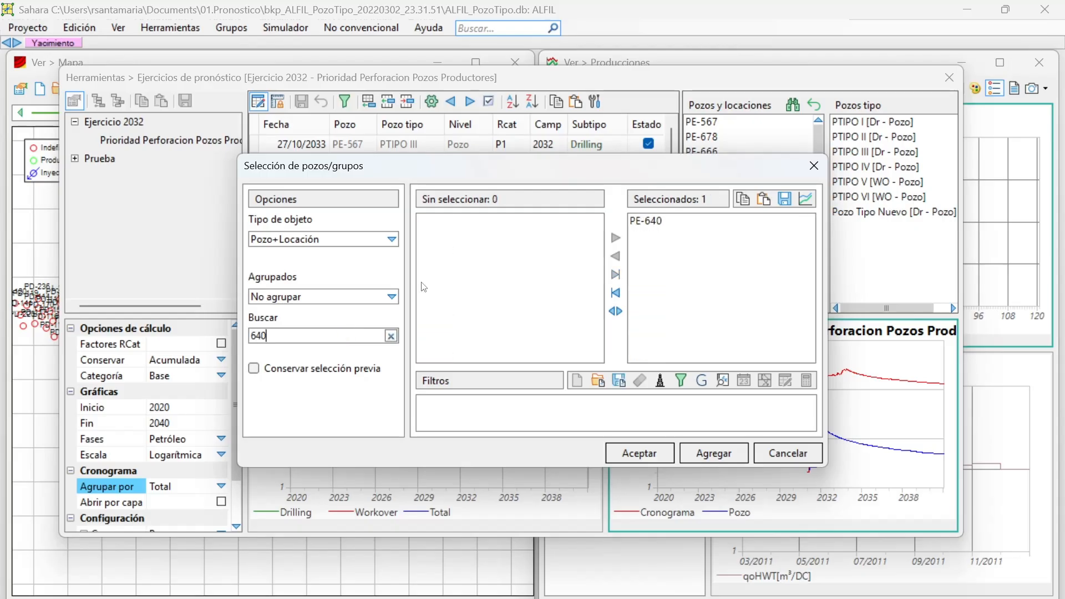
left_click(639, 453)
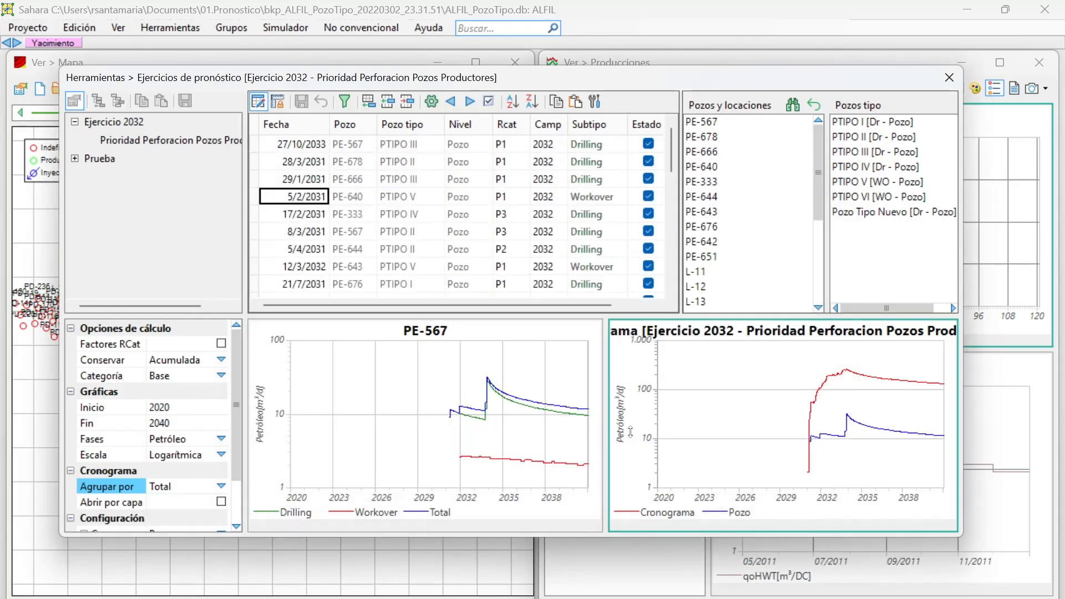
Filter the schedule to the selected wells, remove the filter and look through the full list of entries.
left_click(345, 100)
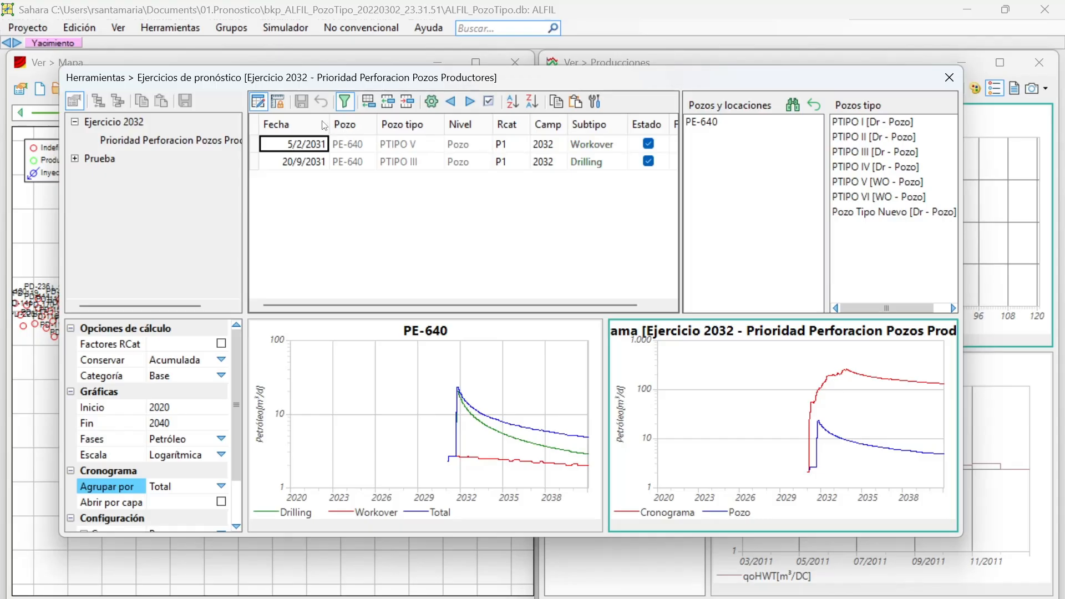
left_click(347, 107)
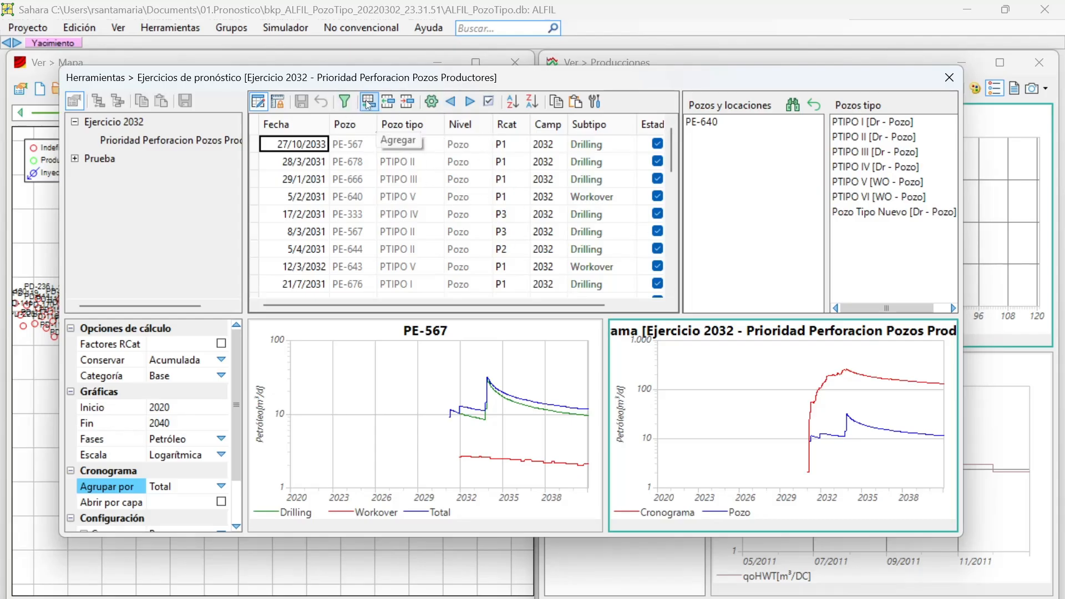
scroll(370, 163, "down", 8)
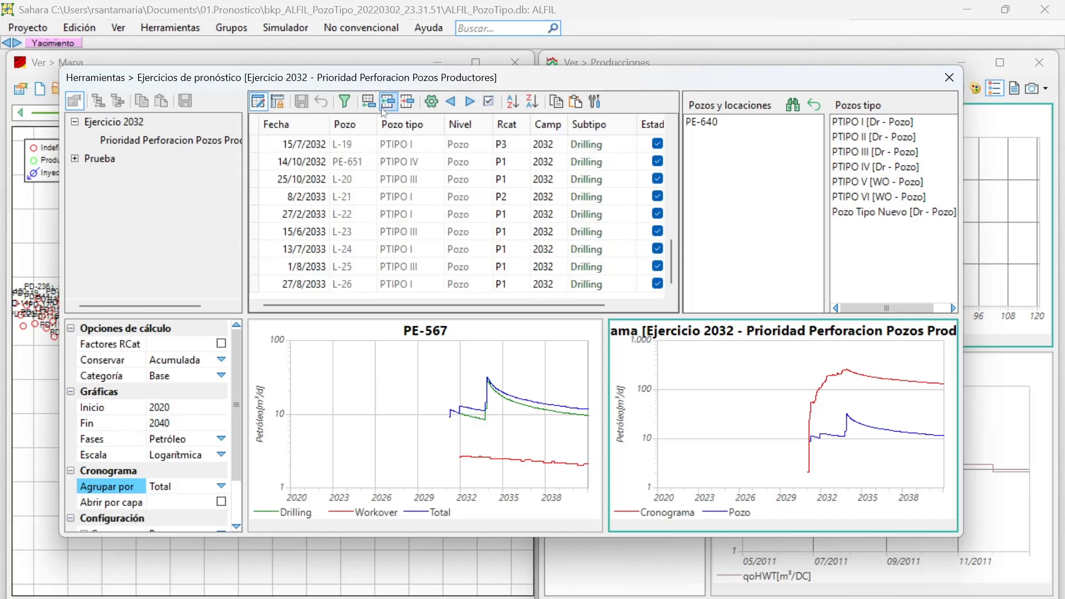
scroll(368, 162, "up", 8)
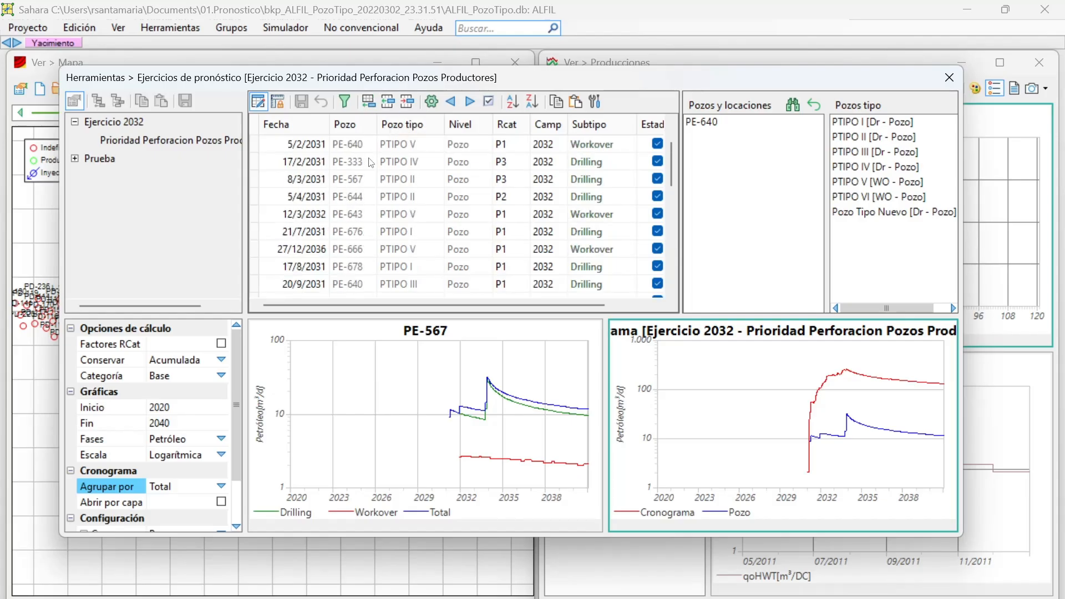
scroll(372, 160, "up", 1)
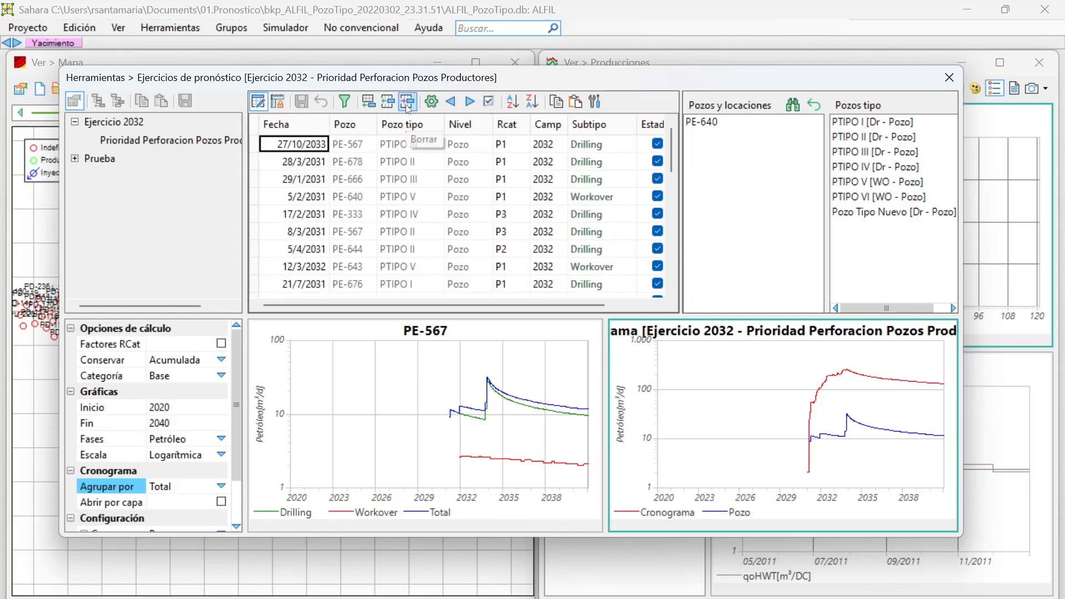
Remove Campaña from the selected attributes in the schedule's attribute configuration and accept the change.
left_click(434, 101)
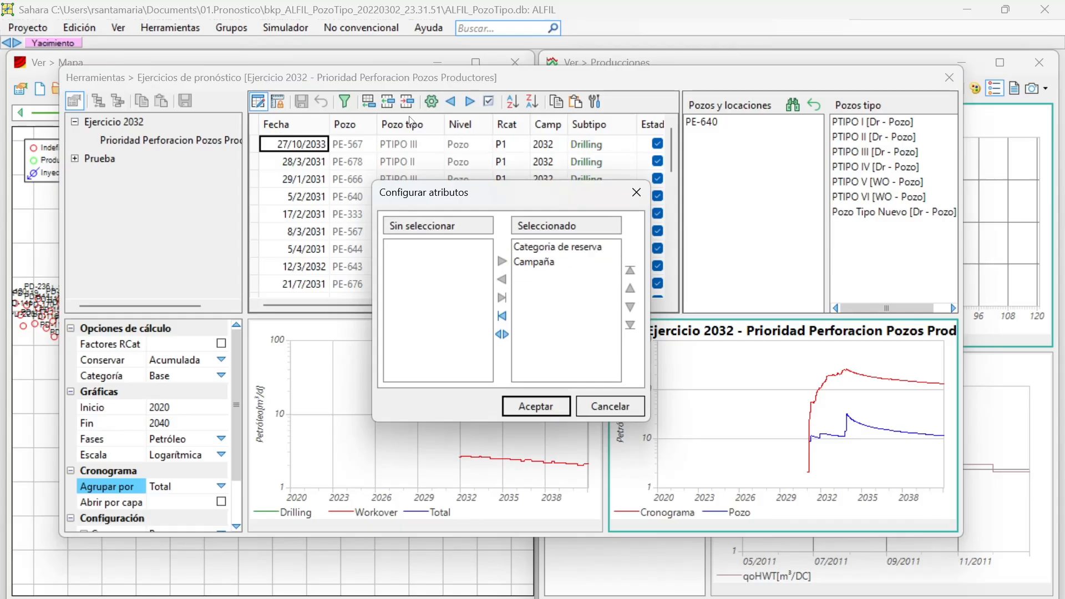
left_click(516, 254)
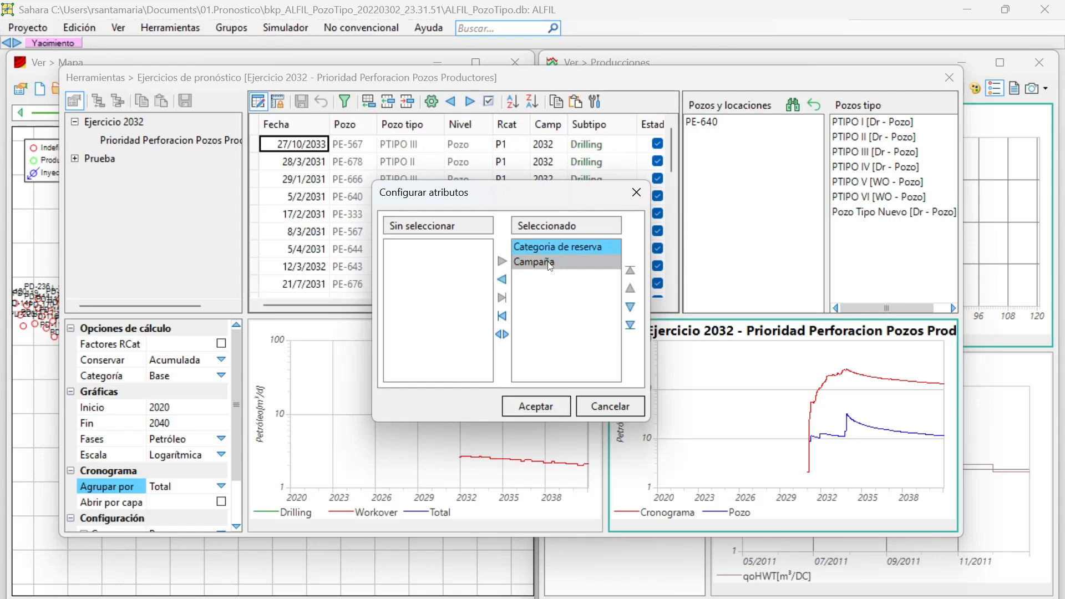
left_click(547, 260)
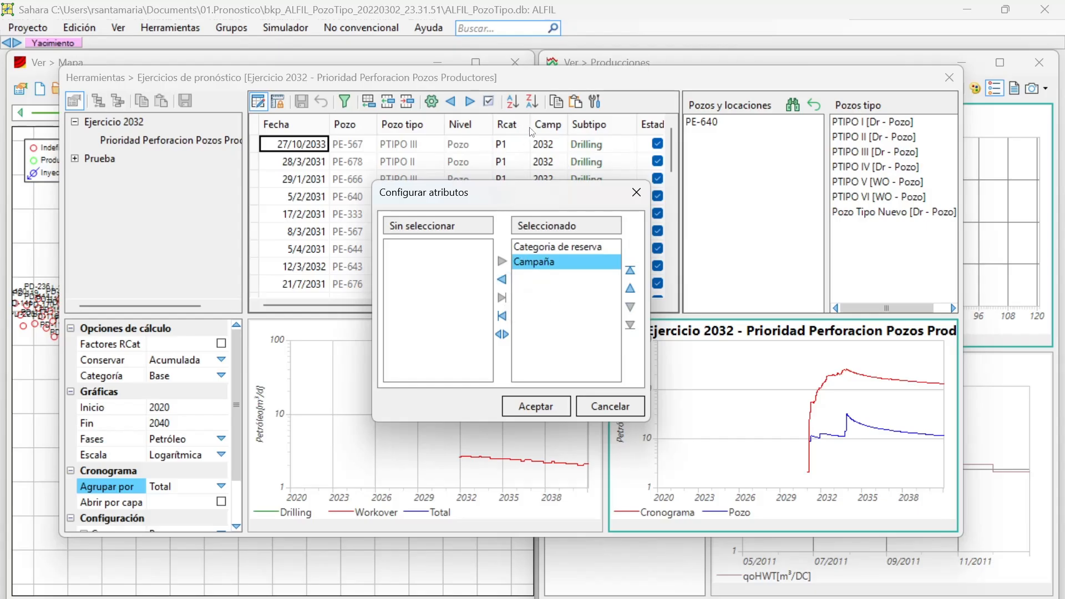
left_click(502, 279)
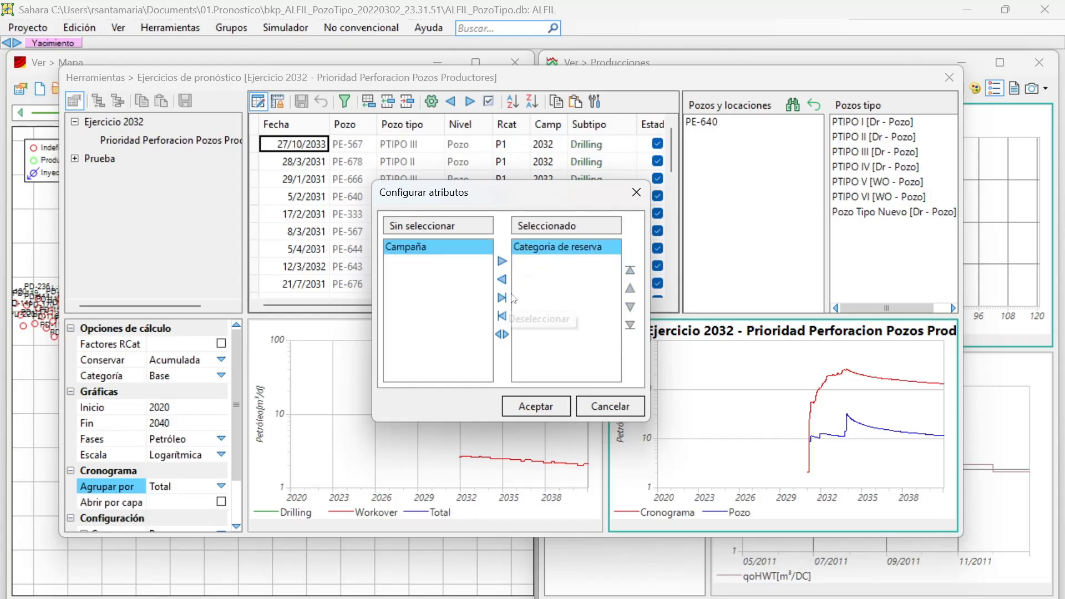
left_click(551, 403)
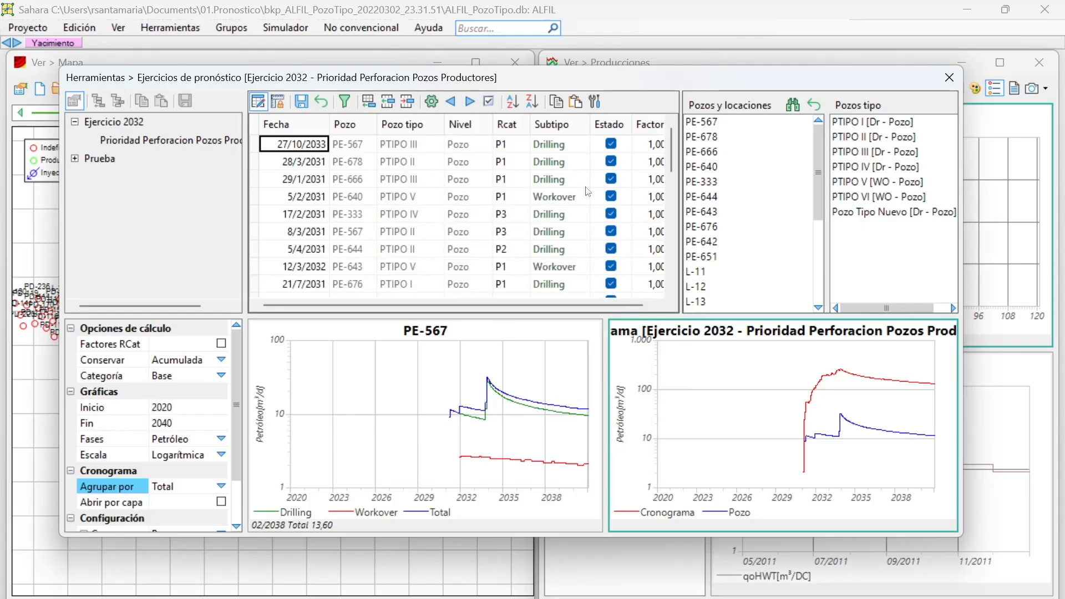
Reopen the attribute configuration without saving the modified schedule and add Campaña back to the selected attributes.
left_click(432, 104)
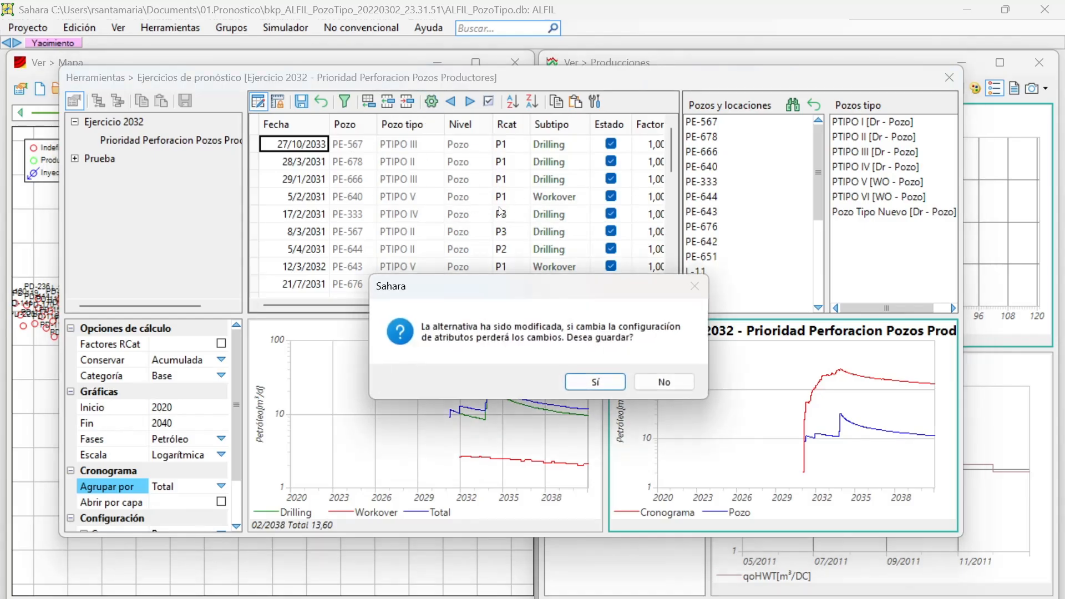
left_click(663, 381)
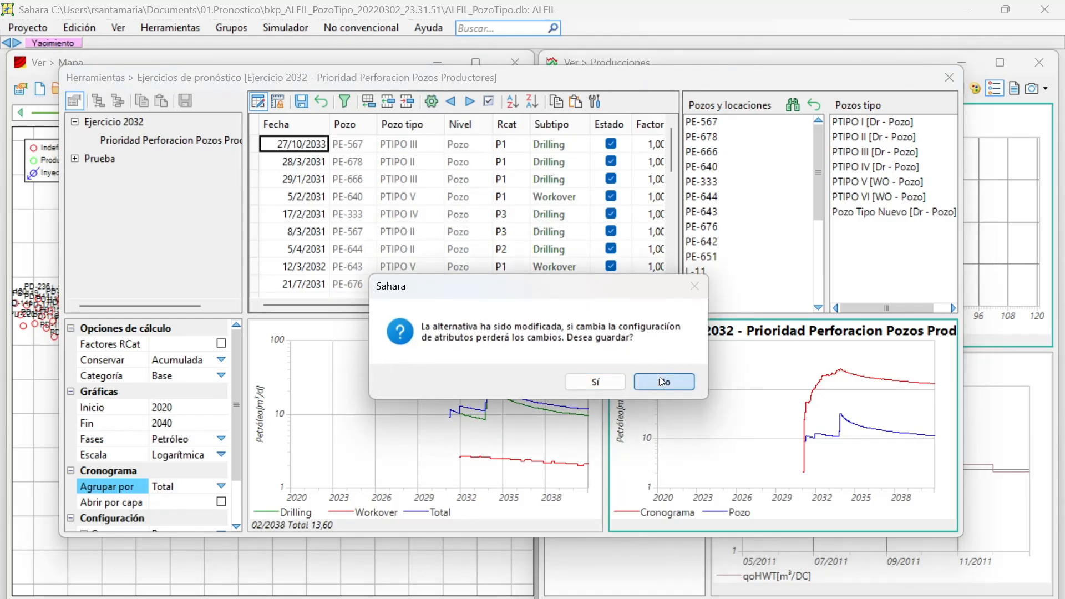
left_click(447, 247)
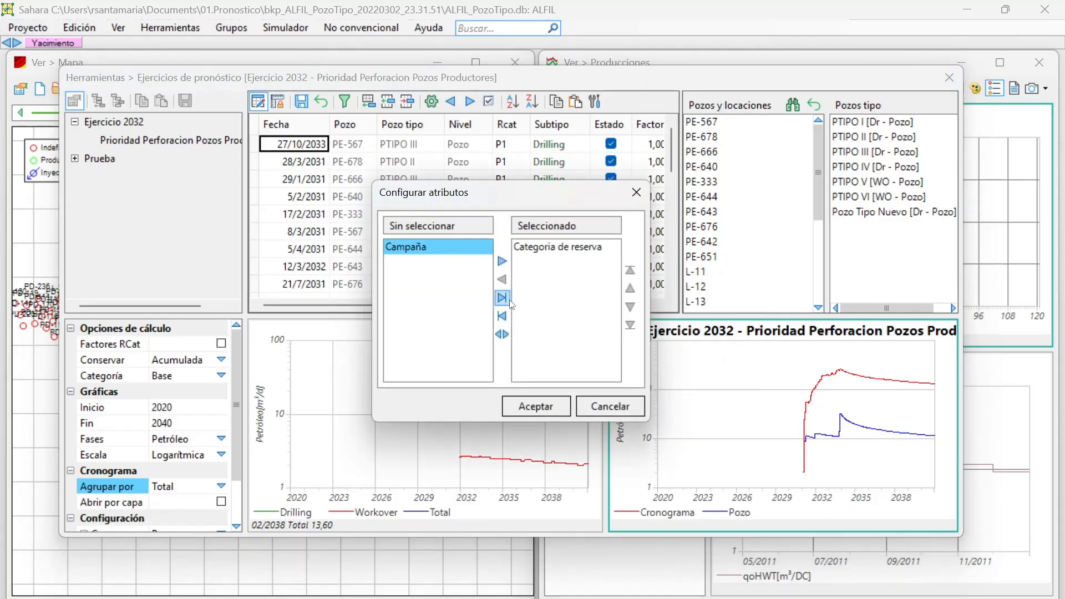
left_click(501, 260)
left_click(543, 407)
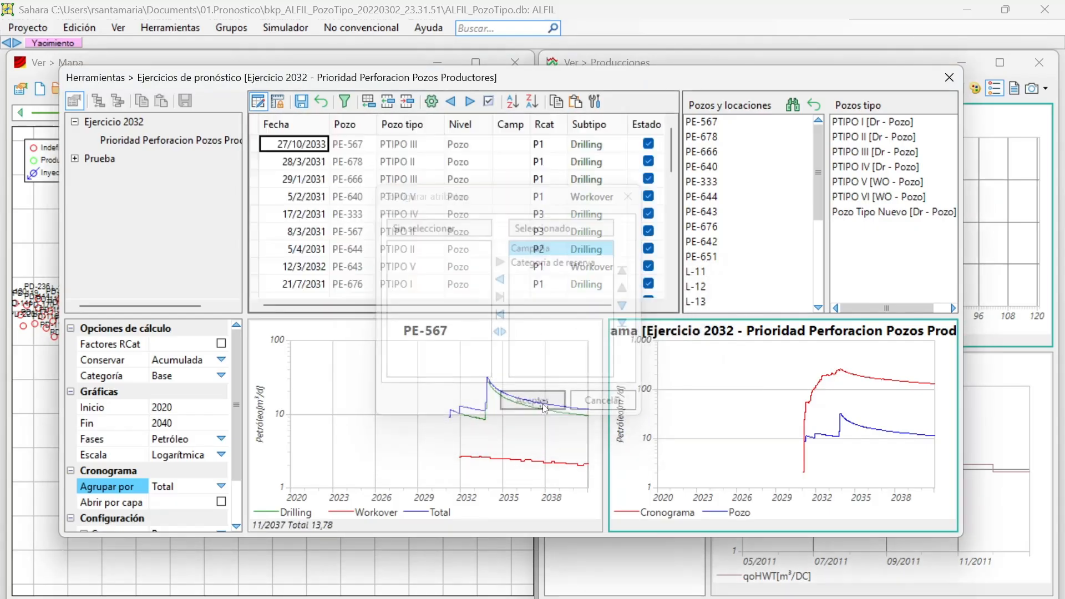
Check the Camp and Rcat cells of the PE-567 and PE-678 entries, then discard the unsaved attribute changes.
left_click(511, 161)
left_click(517, 148)
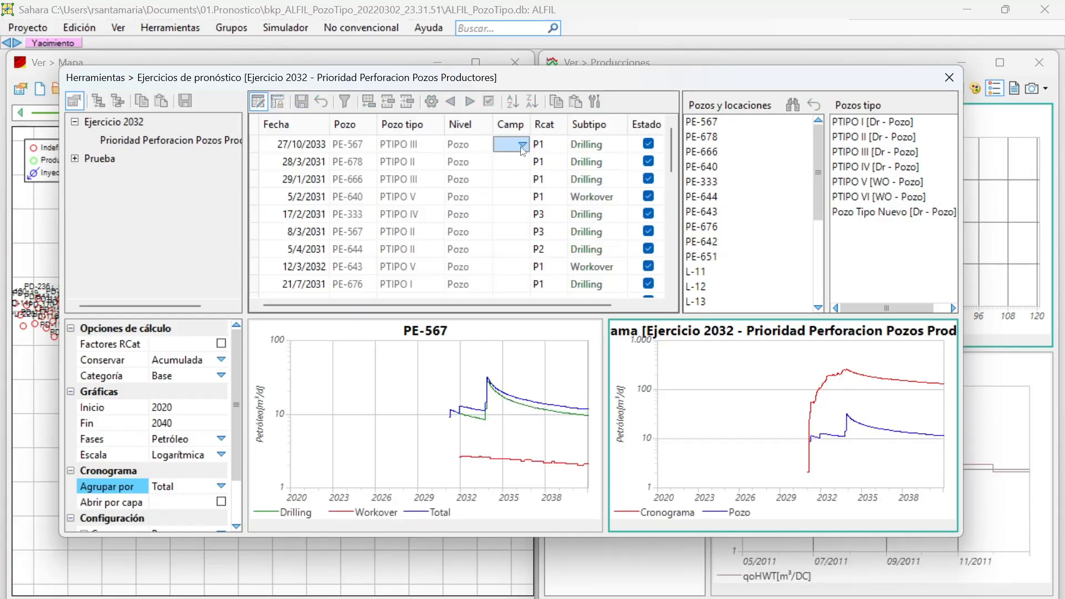
left_click(522, 165)
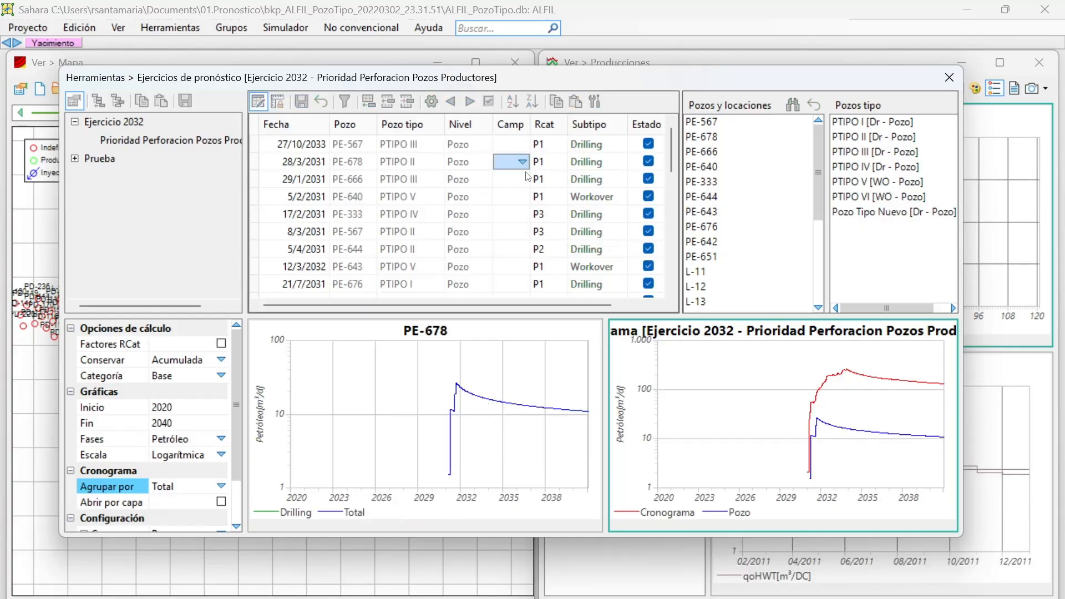
left_click(553, 164)
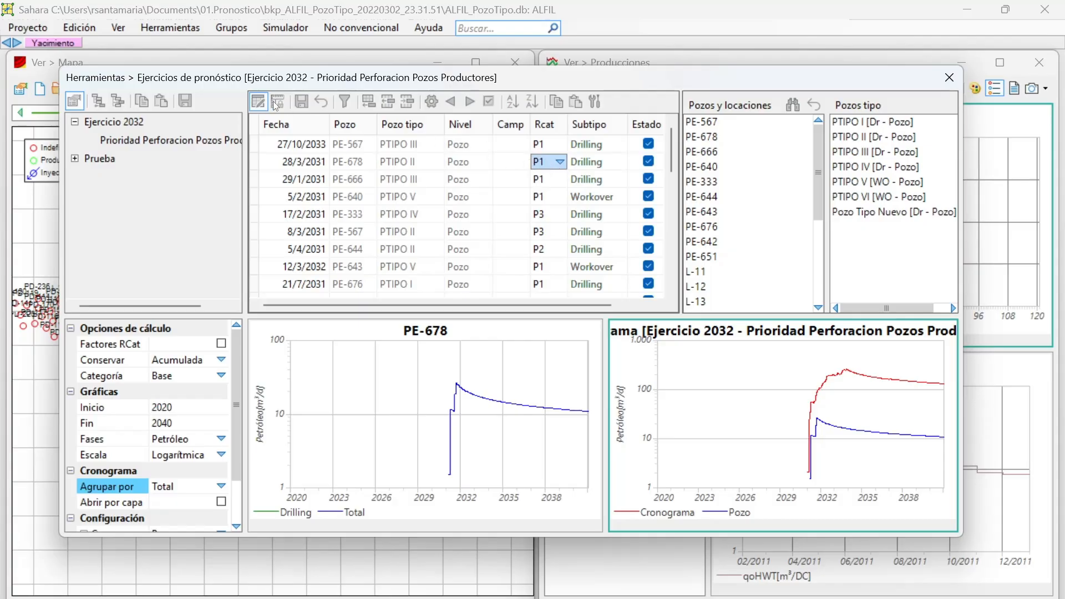
left_click(323, 162)
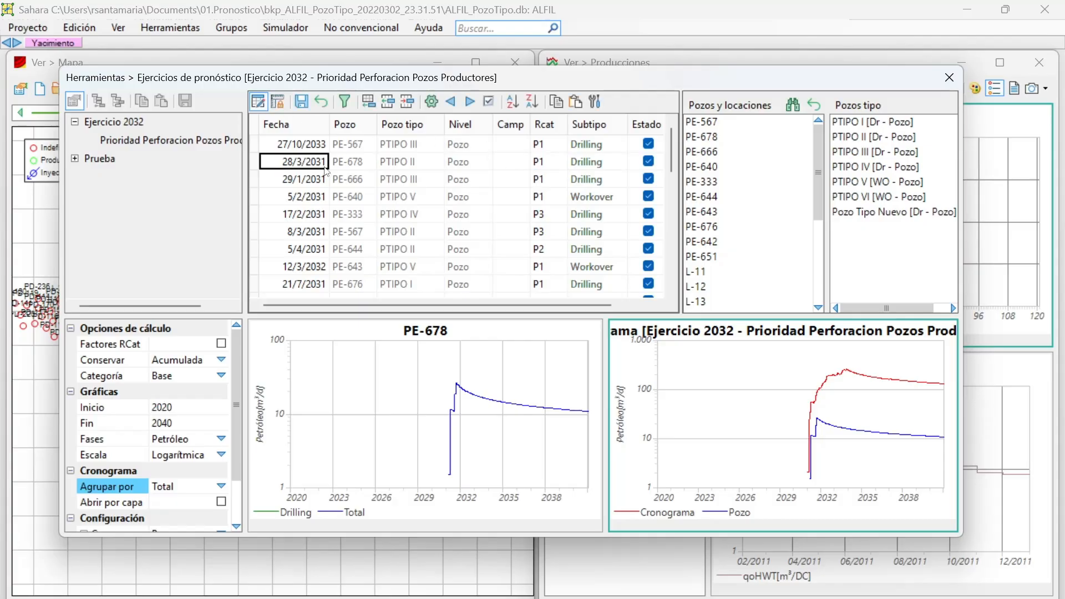
left_click(341, 103)
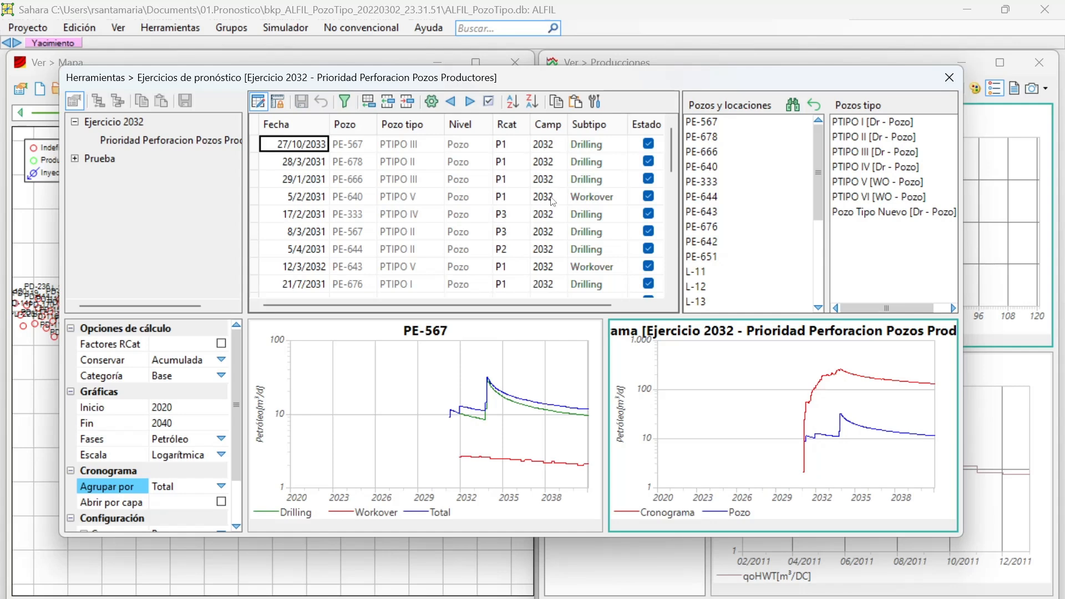
Select the 28/3/2031 PE-678 drilling entry and try shifting its date one month earlier and forward again.
left_click(596, 162)
left_click(597, 179)
left_click(604, 198)
left_click(605, 229)
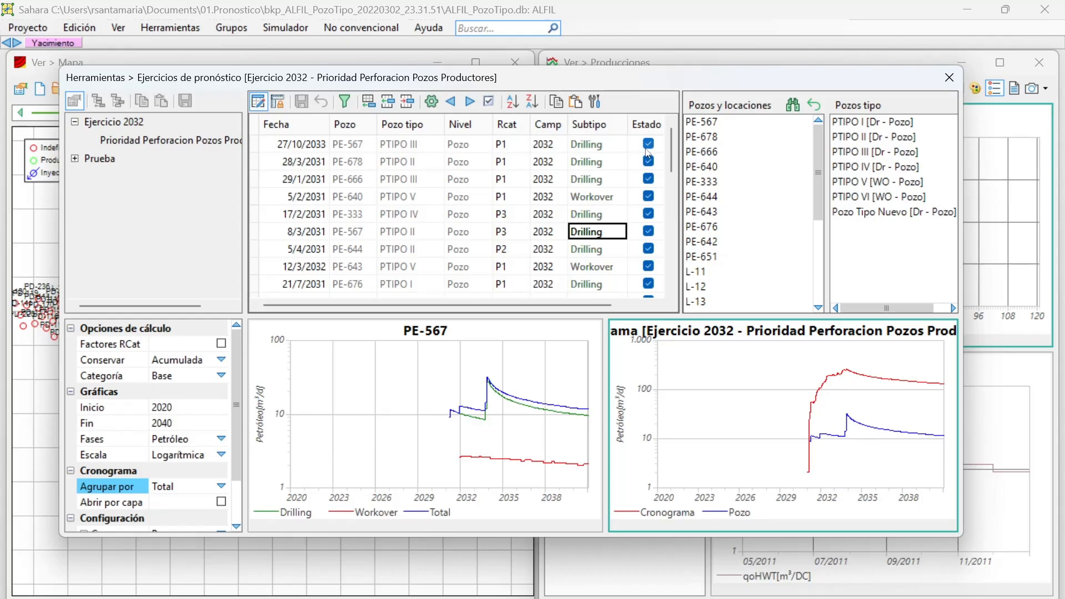
left_click(567, 160)
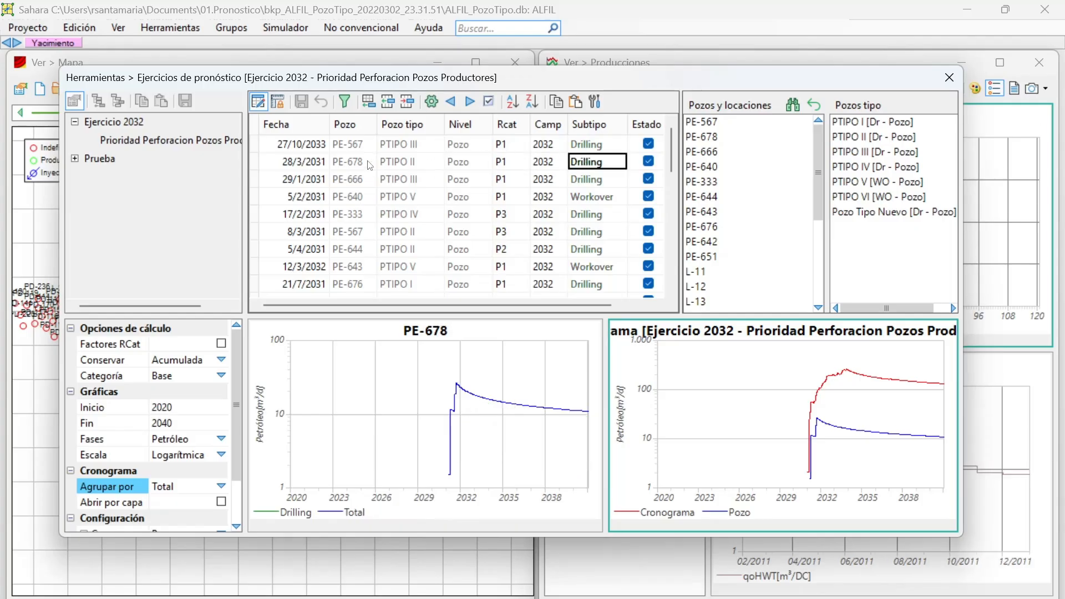
left_click(454, 101)
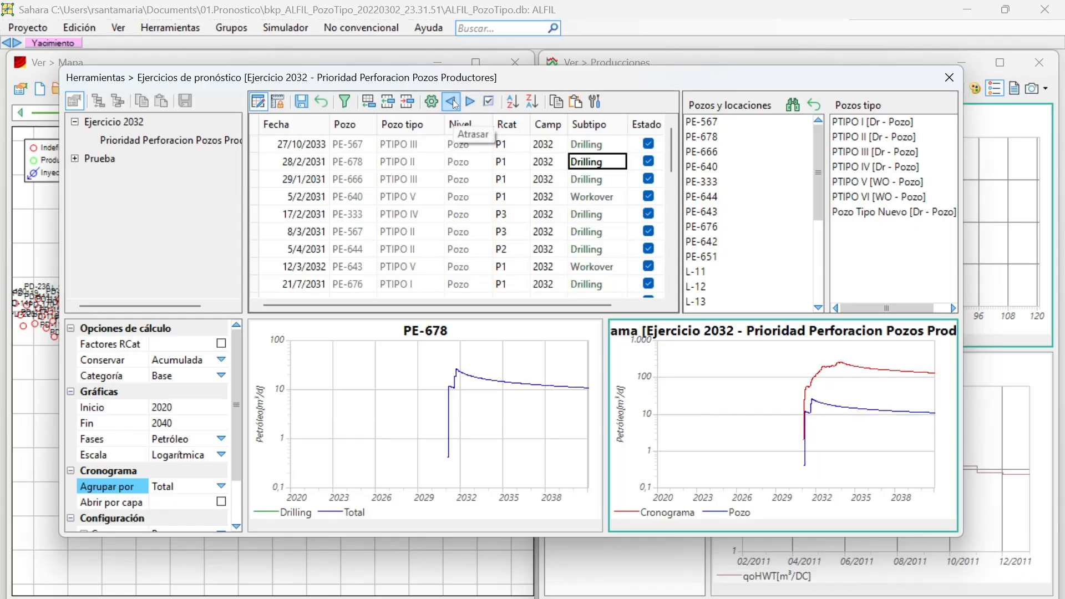
left_click(470, 102)
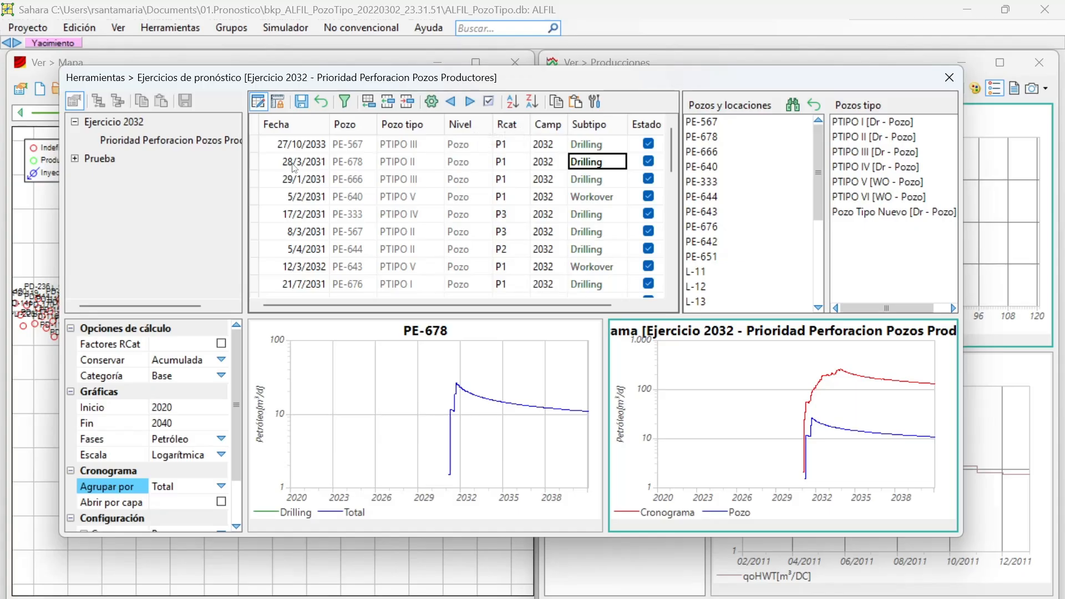
Shift the PE-678 PTIPO II drilling entry's date month by month to 28/12/2030.
left_click(463, 106)
left_click(463, 106)
left_click(463, 106)
left_click(463, 106)
left_click(463, 106)
left_click(463, 106)
left_click(463, 106)
left_click(453, 104)
left_click(453, 104)
left_click(453, 104)
left_click(453, 103)
left_click(453, 104)
left_click(453, 103)
left_click(453, 104)
left_click(451, 102)
left_click(450, 102)
left_click(451, 101)
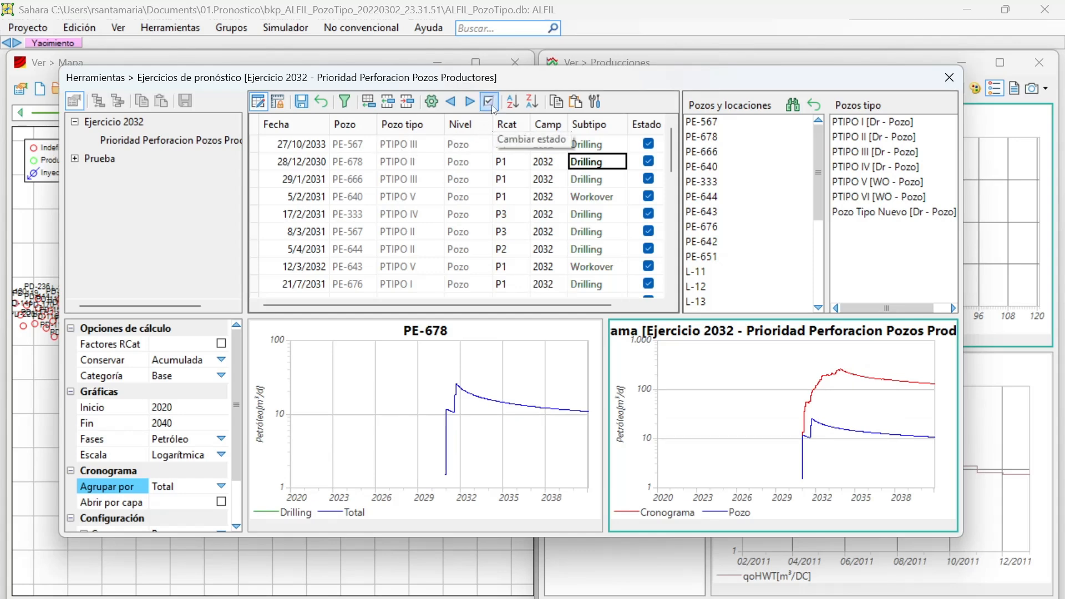
Toggle the Estado of the PE-678 drilling entry off and on repeatedly, leaving it enabled.
left_click(488, 102)
left_click(489, 102)
left_click(488, 102)
left_click(488, 102)
left_click(490, 102)
left_click(490, 102)
left_click(491, 102)
left_click(490, 103)
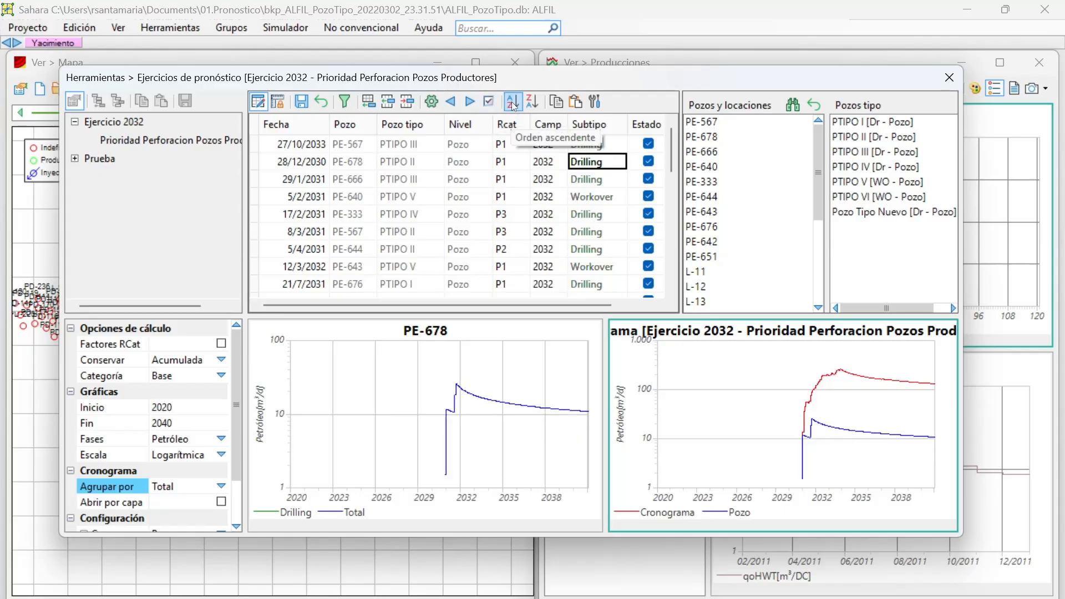
Sort the schedule in ascending order by Subtipo and look through the reordered entries.
left_click(512, 103)
scroll(542, 186, "up", 7)
scroll(574, 190, "down", 8)
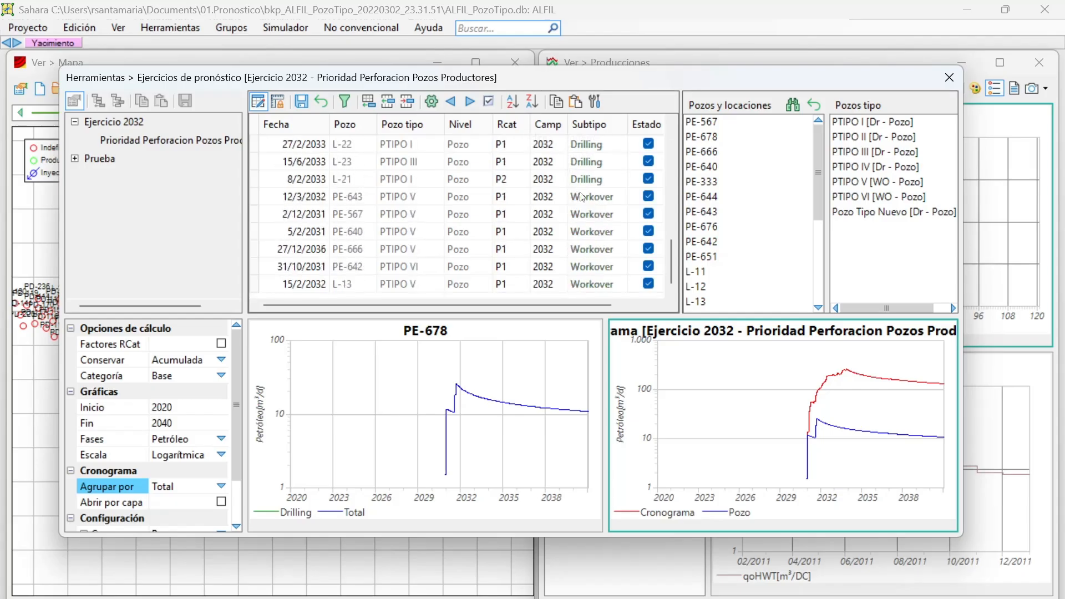
scroll(532, 186, "up", 8)
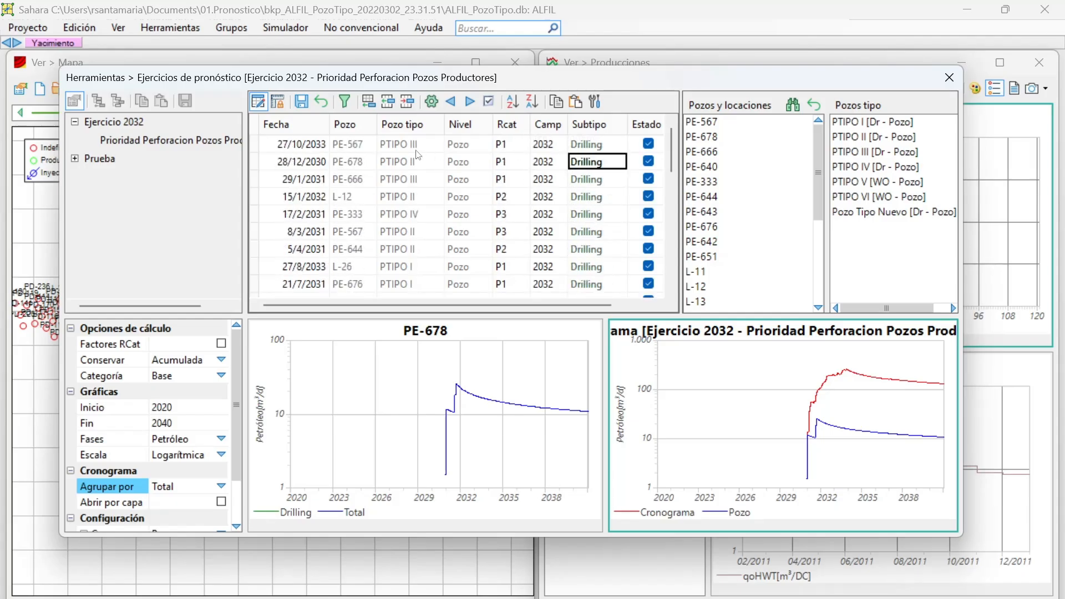
Sort the schedule in ascending order by Fecha and look through the reordered entries.
left_click(339, 150)
left_click(309, 149)
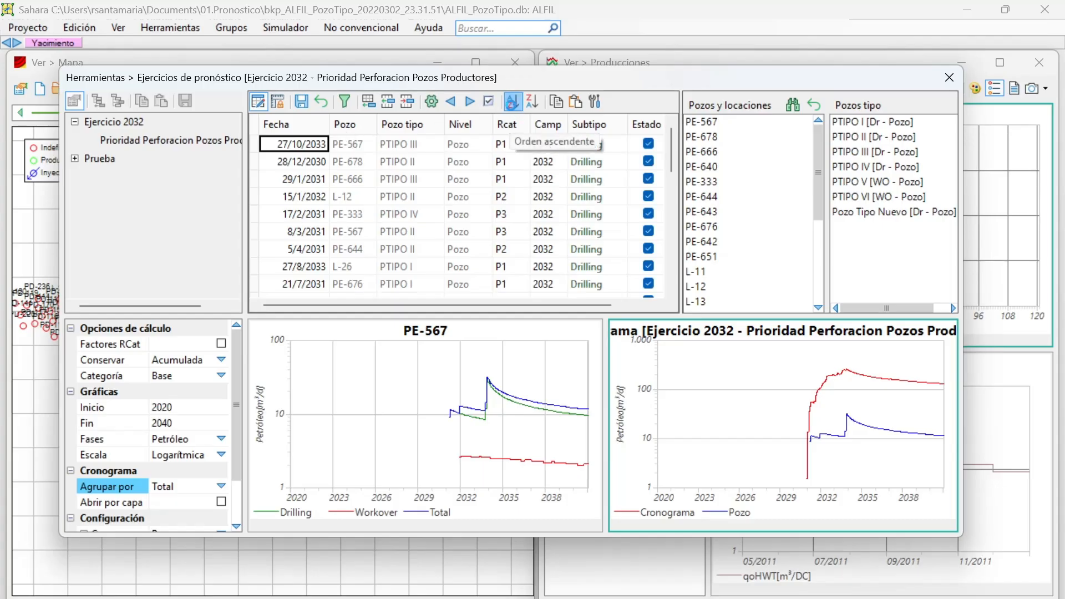
left_click(512, 111)
scroll(401, 178, "down", 3)
scroll(401, 179, "up", 5)
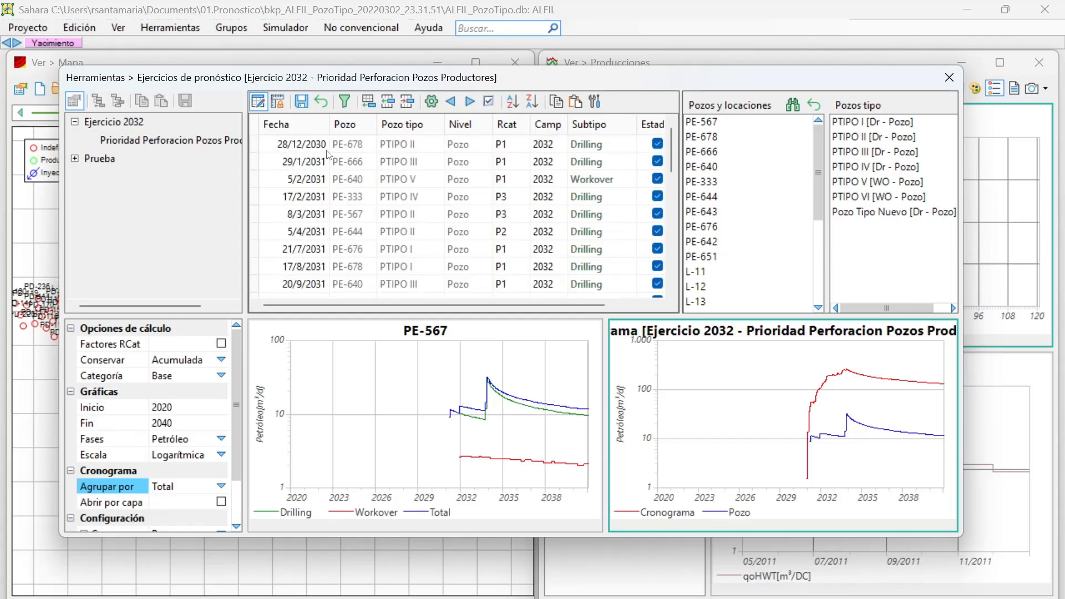
scroll(365, 214, "up", 1)
Sort the schedule in ascending order by Pozo and look through the reordered entries.
left_click(354, 145)
left_click(508, 114)
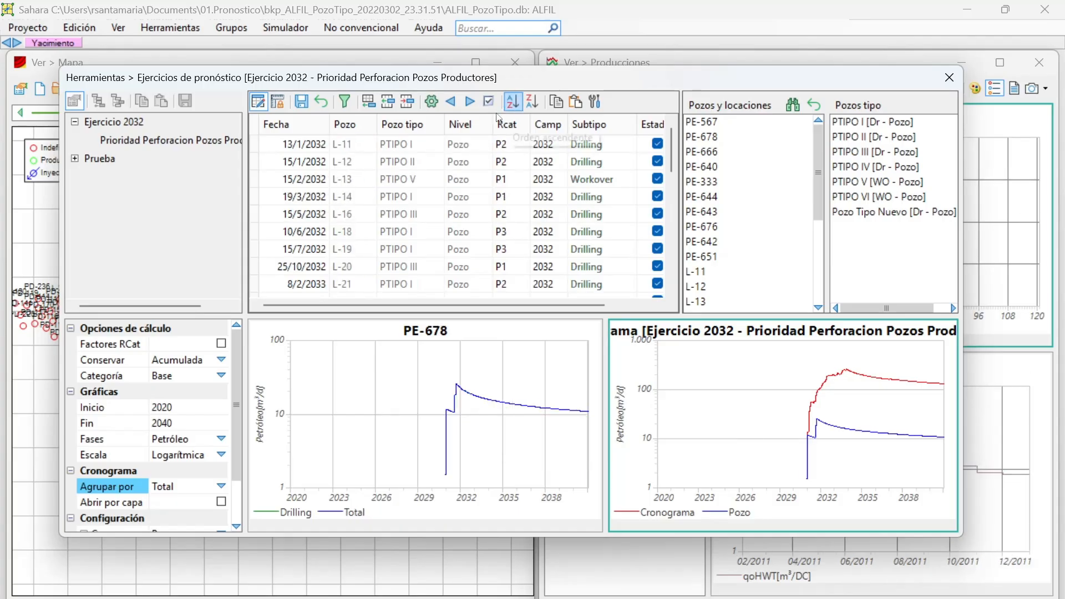
scroll(385, 184, "down", 3)
scroll(386, 185, "down", 2)
scroll(386, 184, "up", 6)
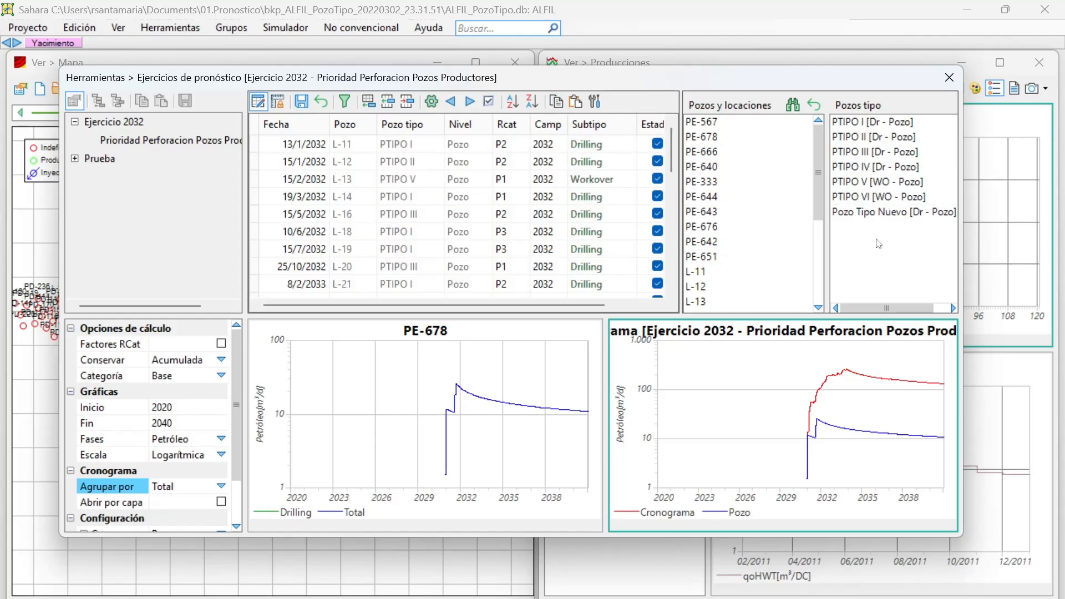
Look through the available type wells in the Pozos tipo list, ending on Pozo Tipo Nuevo.
left_click(872, 198)
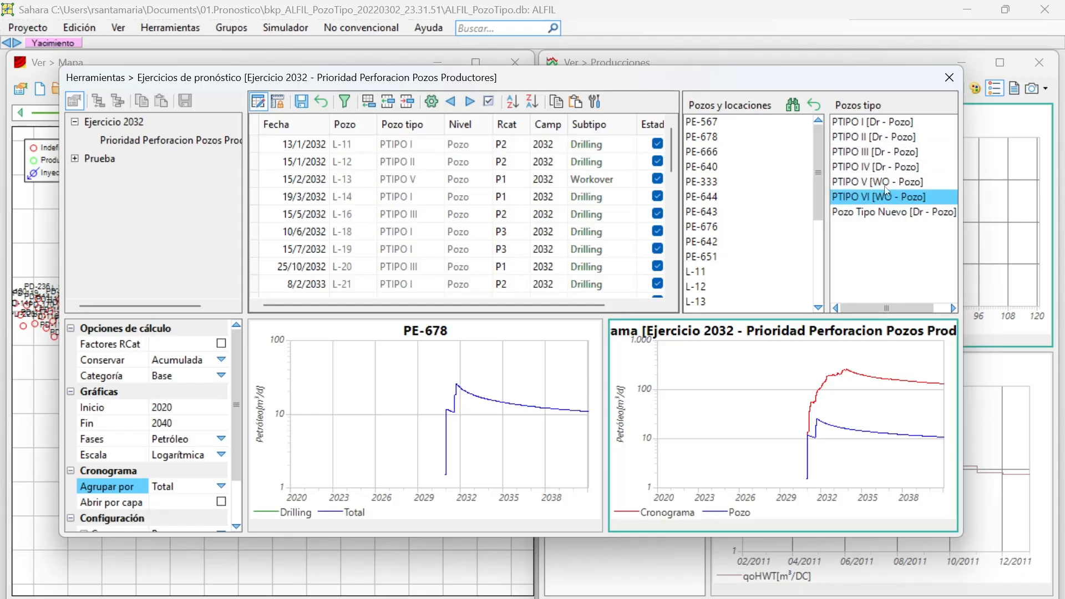
left_click(870, 178)
left_click_drag(867, 164, 873, 208)
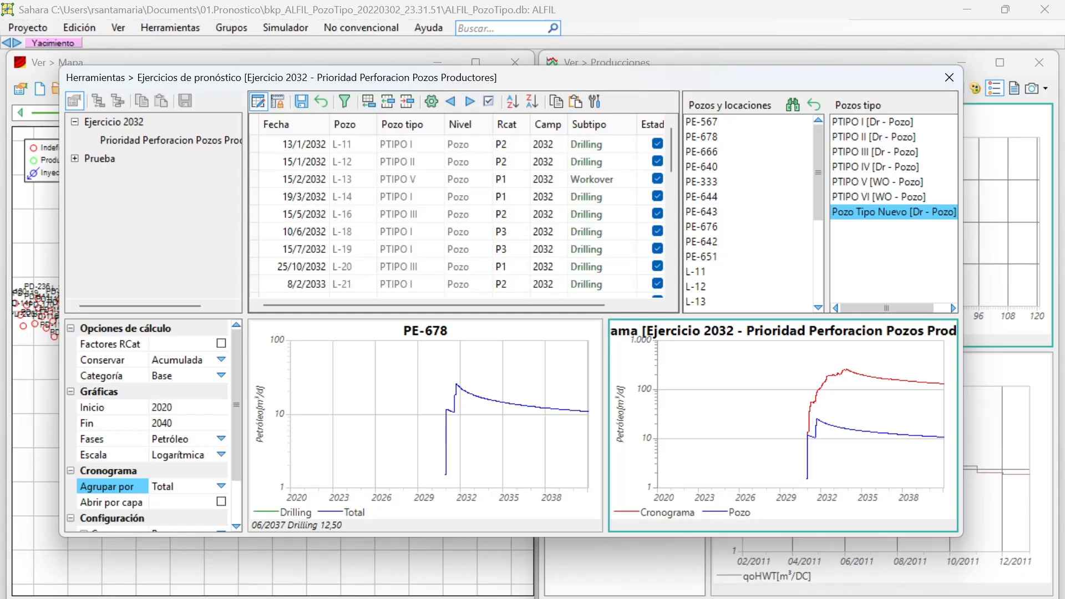
Select the Prioridad Perforacion Pozos Productores schedule under Ejercicio 2032 and open its forecast generation.
left_click(166, 140)
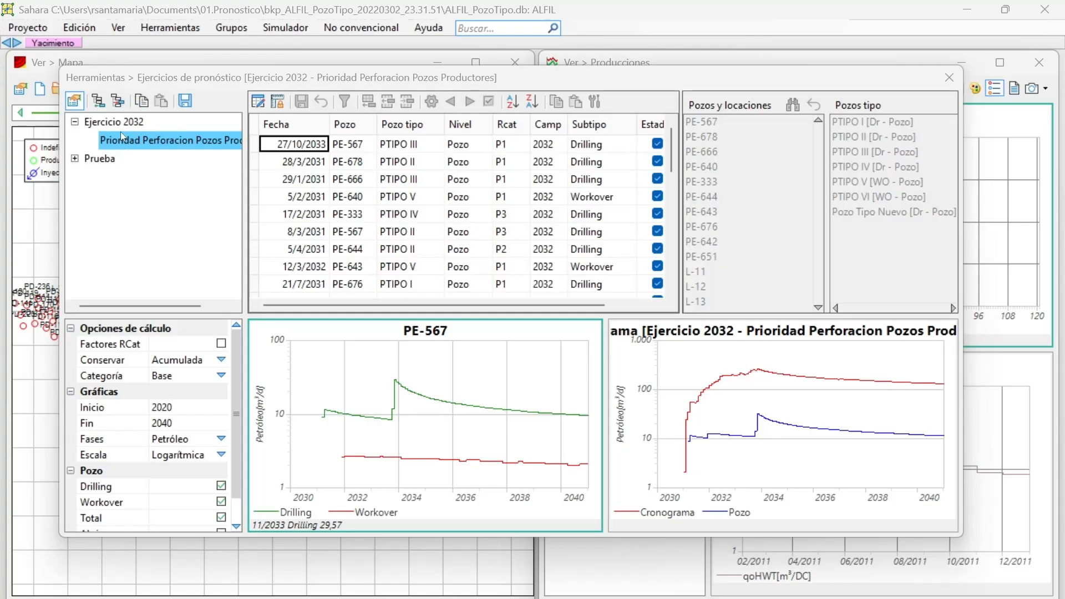
left_click(184, 102)
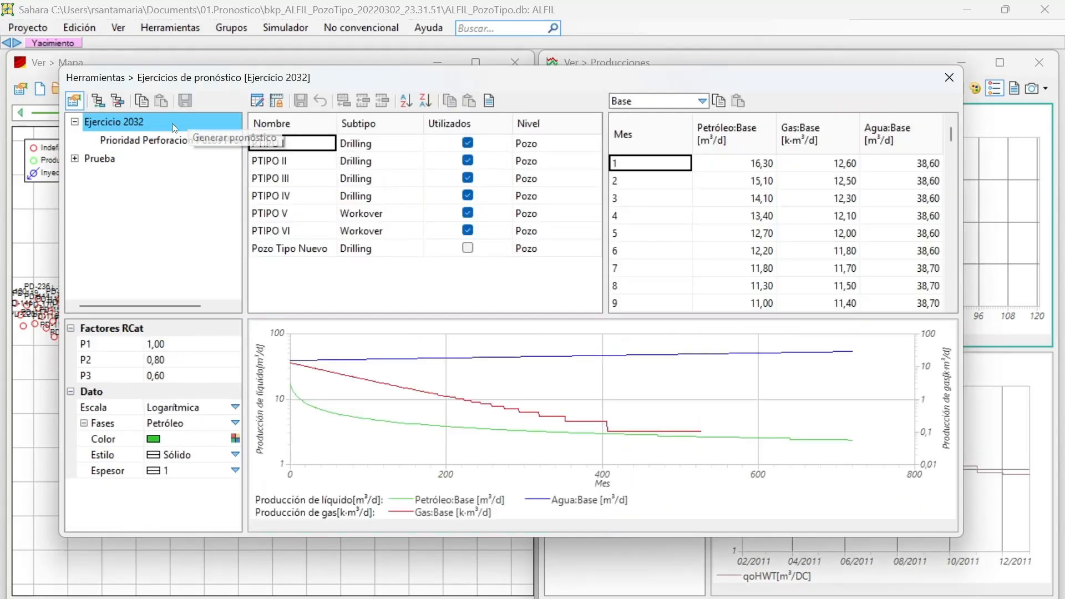
left_click(155, 139)
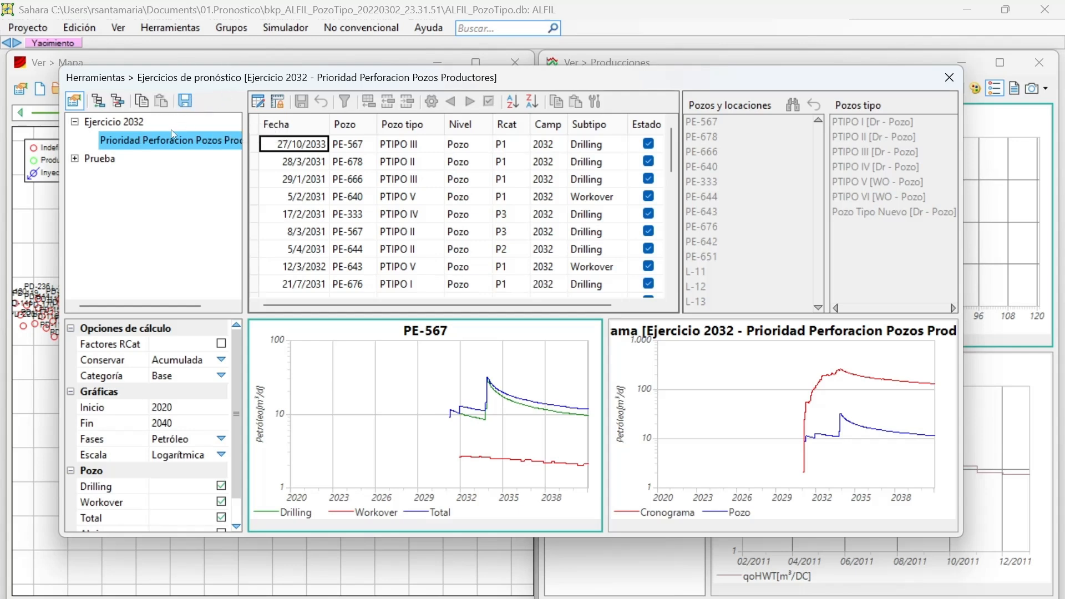
left_click(186, 101)
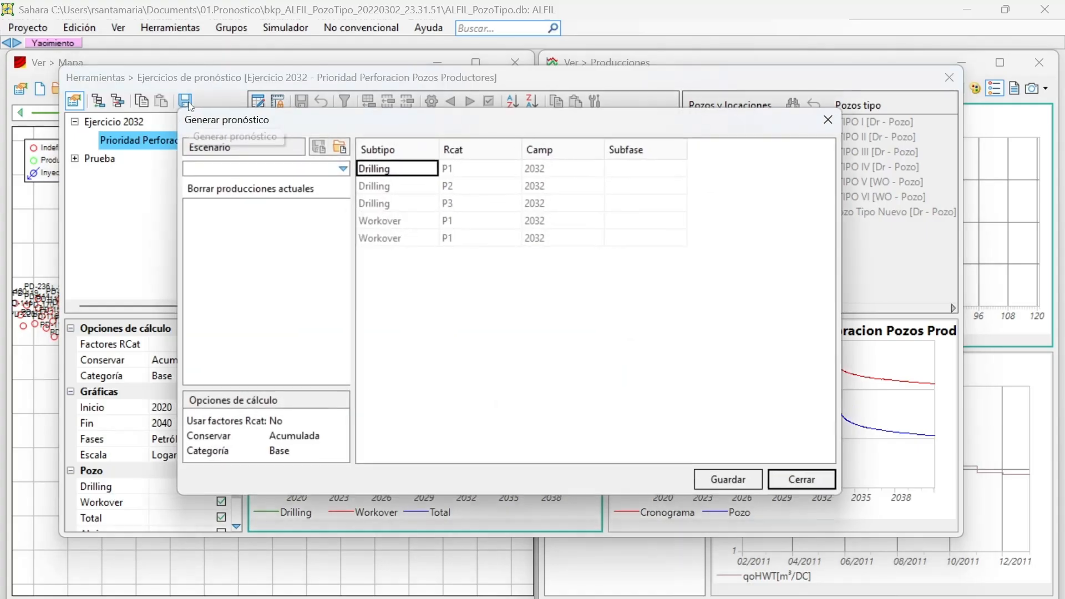
Load the Pronostico P1 P2 P3 scenario and review the Rcat categories assigned to its subphases.
left_click(267, 165)
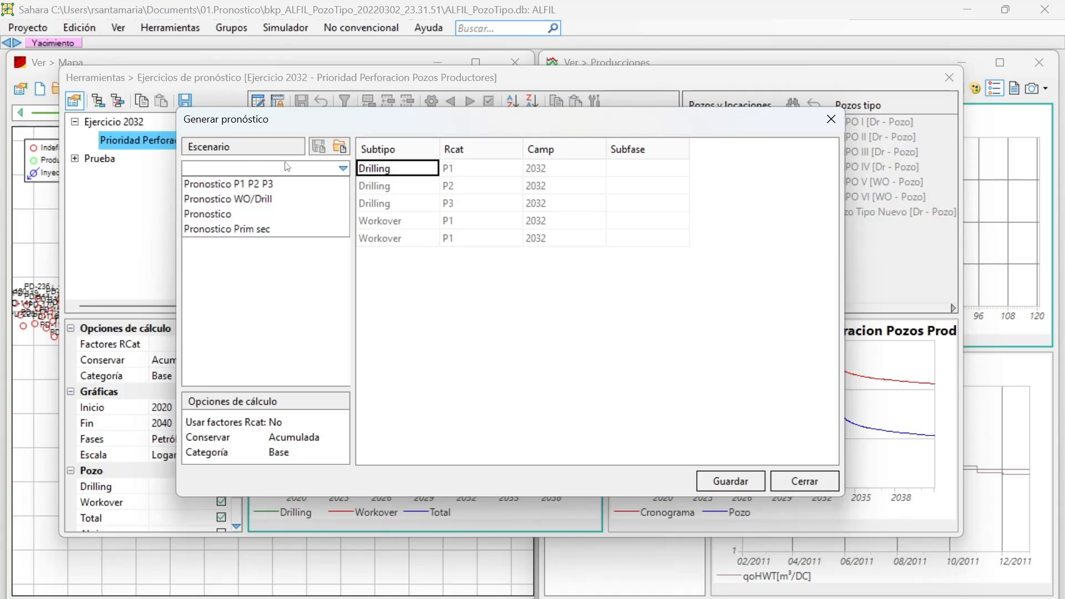
left_click(250, 186)
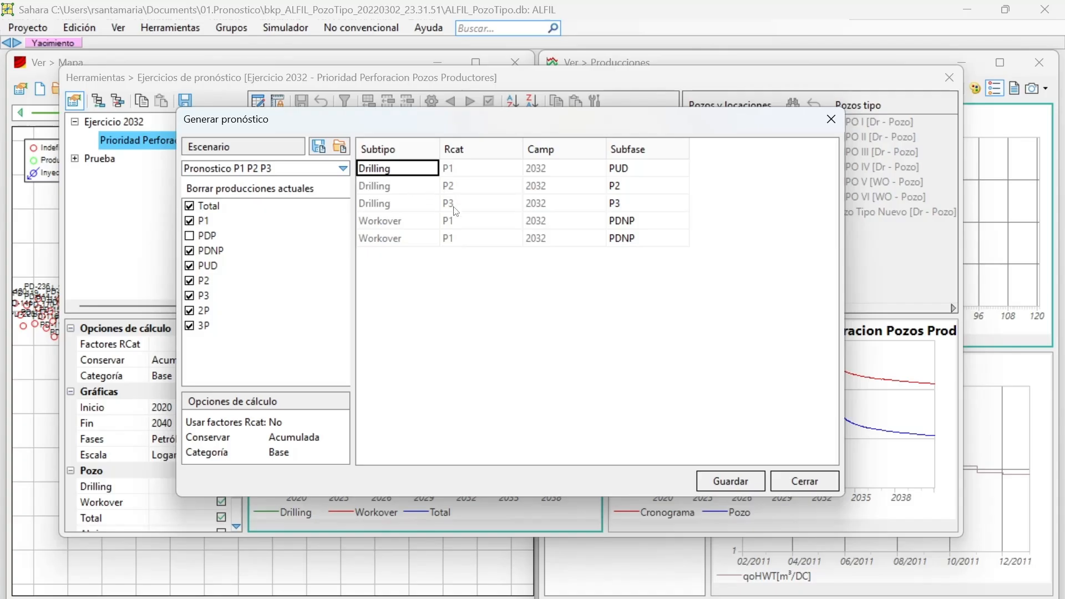
left_click(438, 185)
left_click(456, 169)
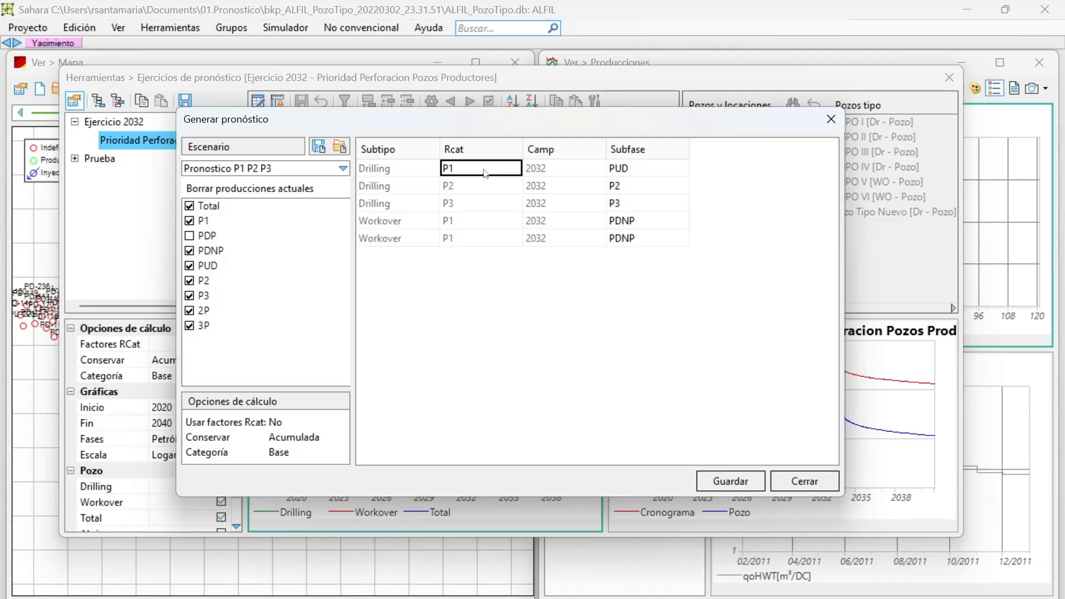
Examine how the Drilling and Workover rows with Rcat P1, P2 and P3 map to their subphases in the Pronostico P1 P2 P3 scenario.
left_click(402, 168)
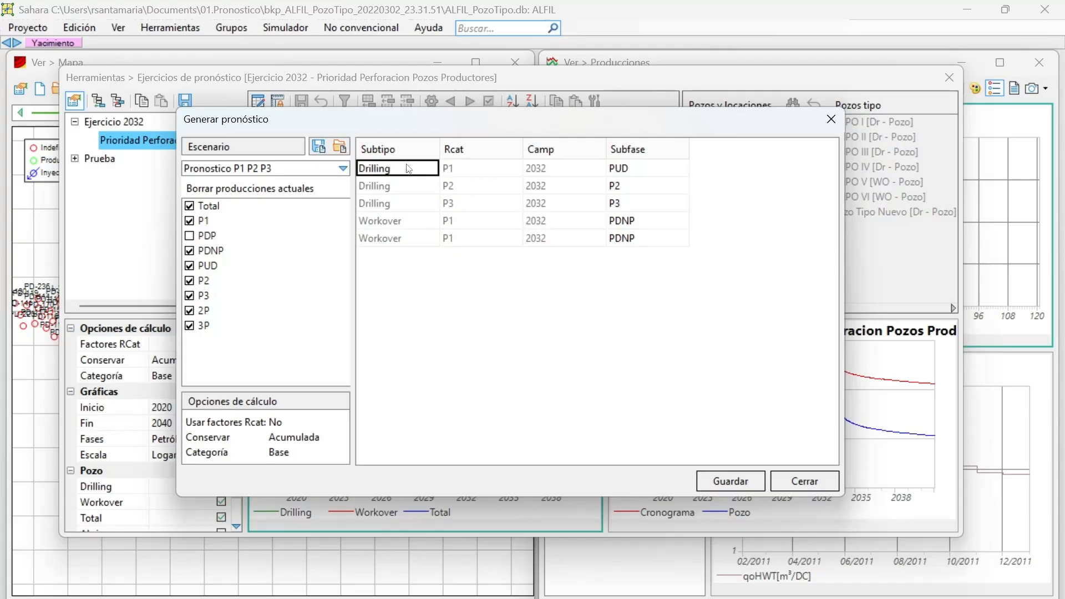
left_click(447, 168)
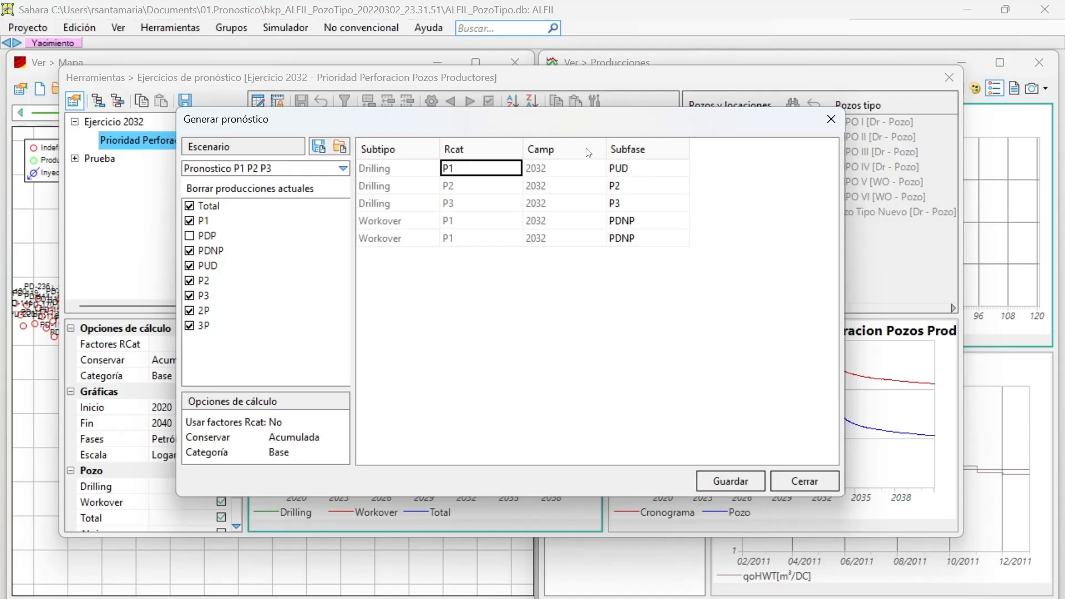
left_click(392, 184)
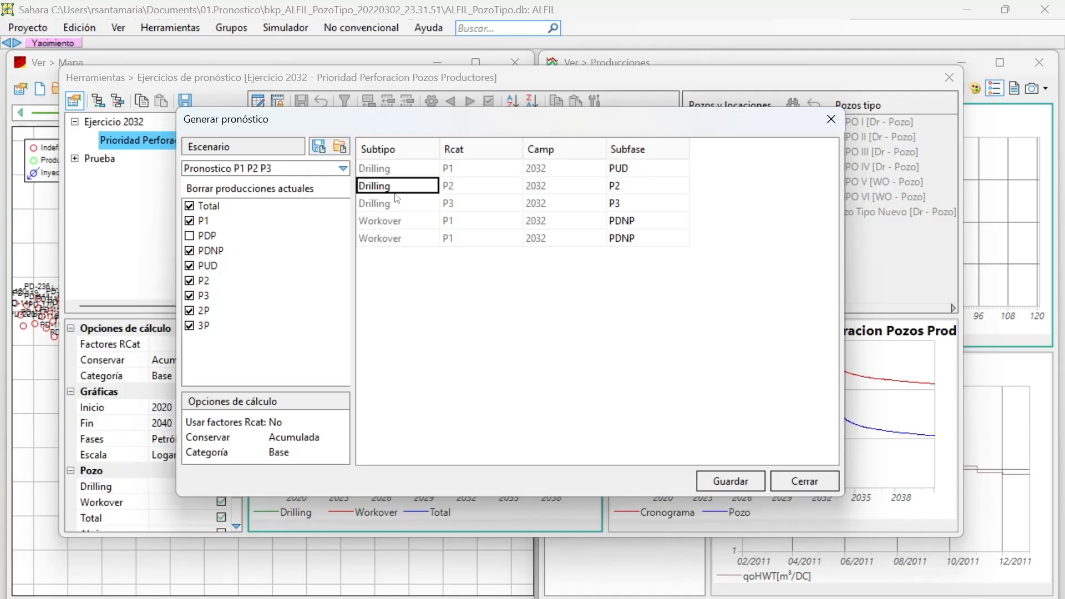
left_click(471, 190)
left_click(460, 205)
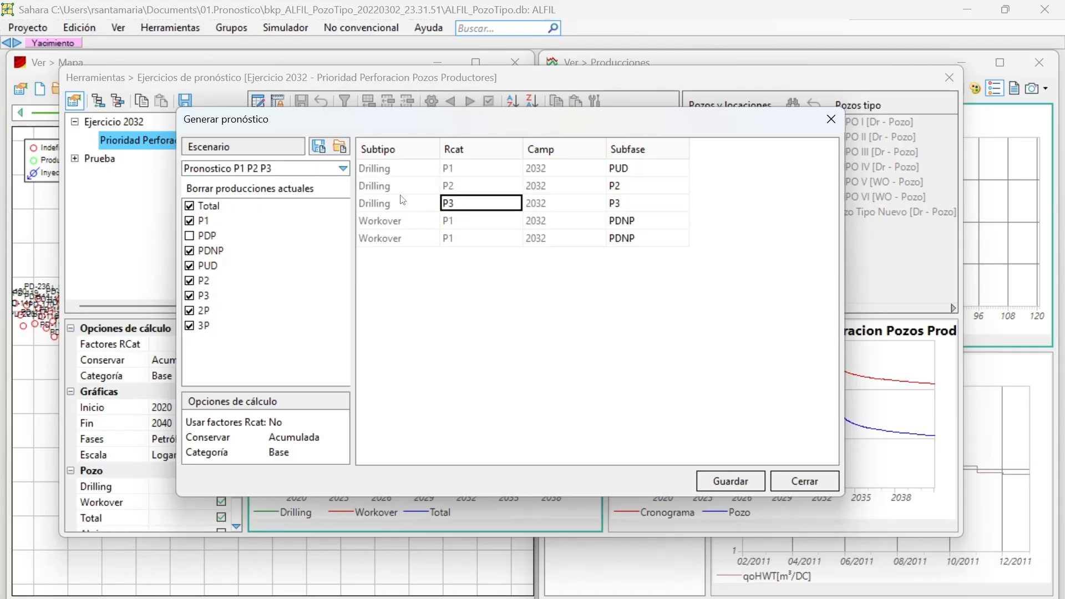
left_click(409, 189)
left_click(470, 191)
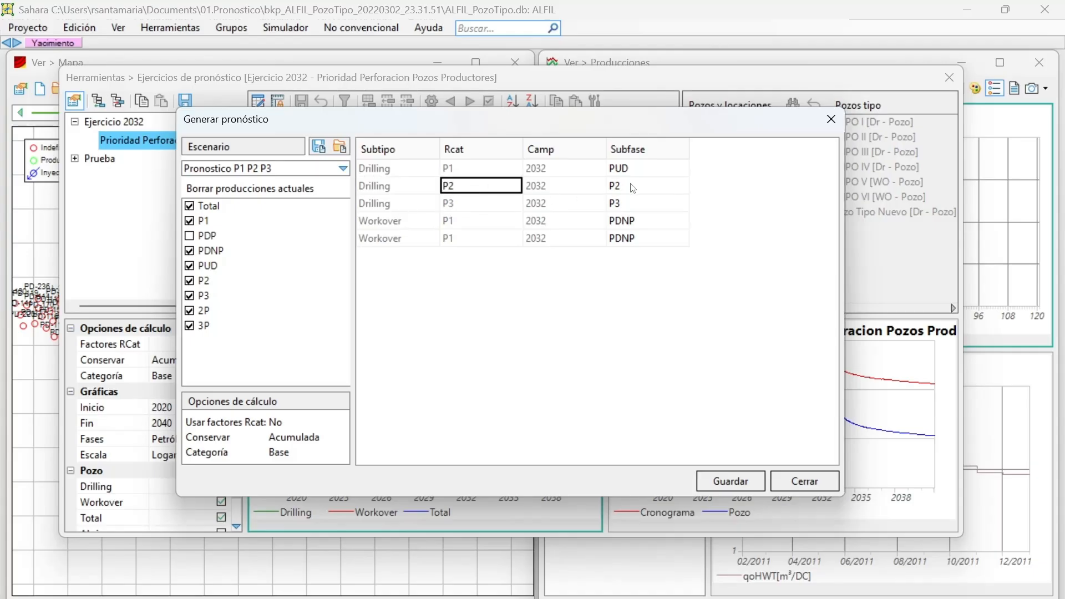
left_click(416, 202)
left_click(449, 205)
left_click(452, 224)
left_click(418, 223)
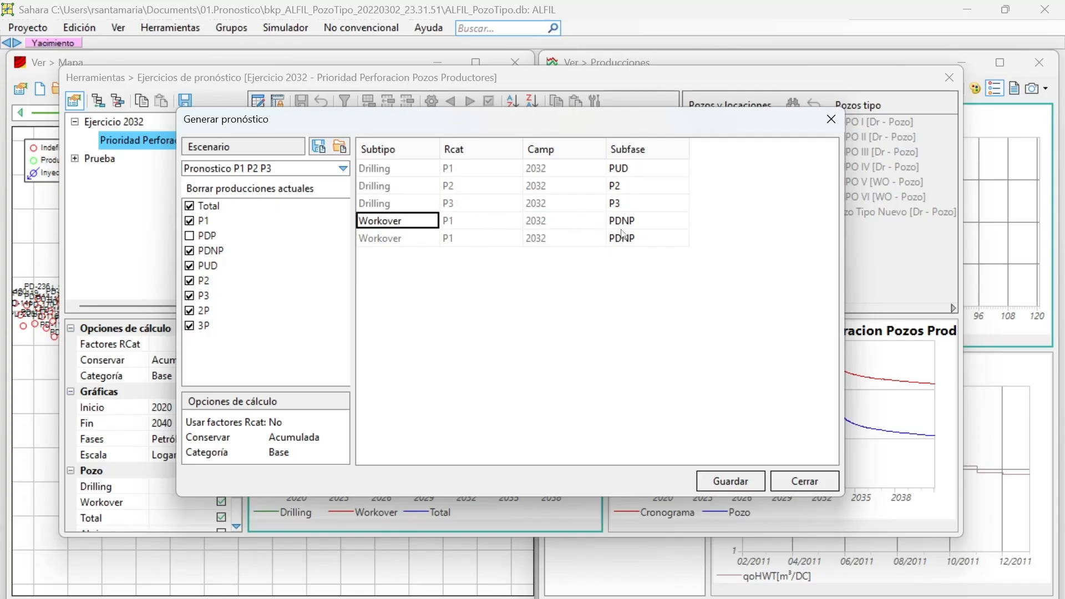
left_click(478, 223)
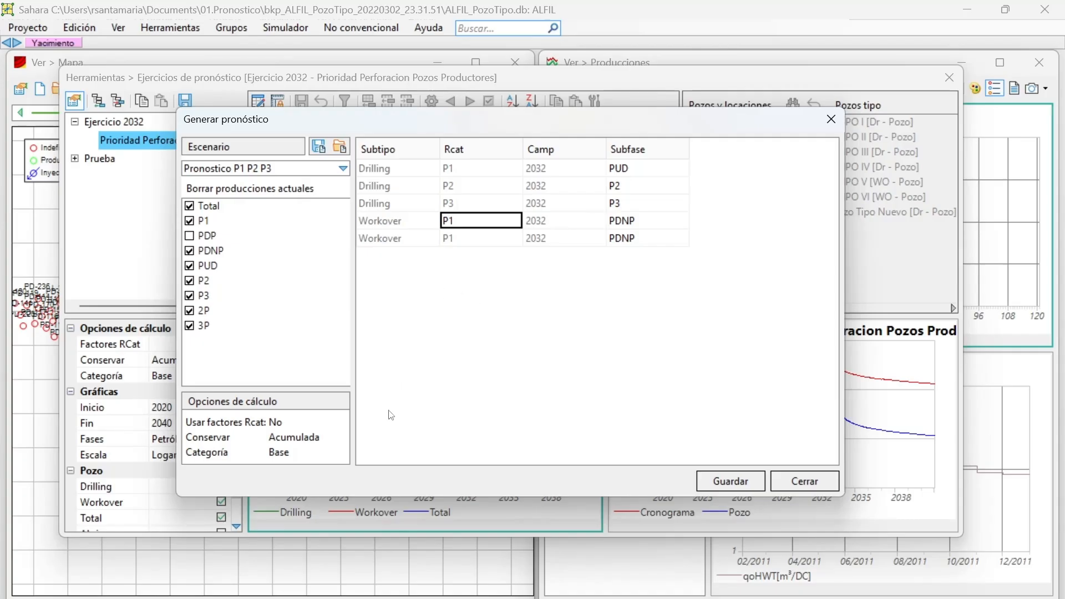
Switch the forecast scenario to Pronostico WO/Drill and review the subphase assigned to each Drilling and Workover row.
left_click(334, 168)
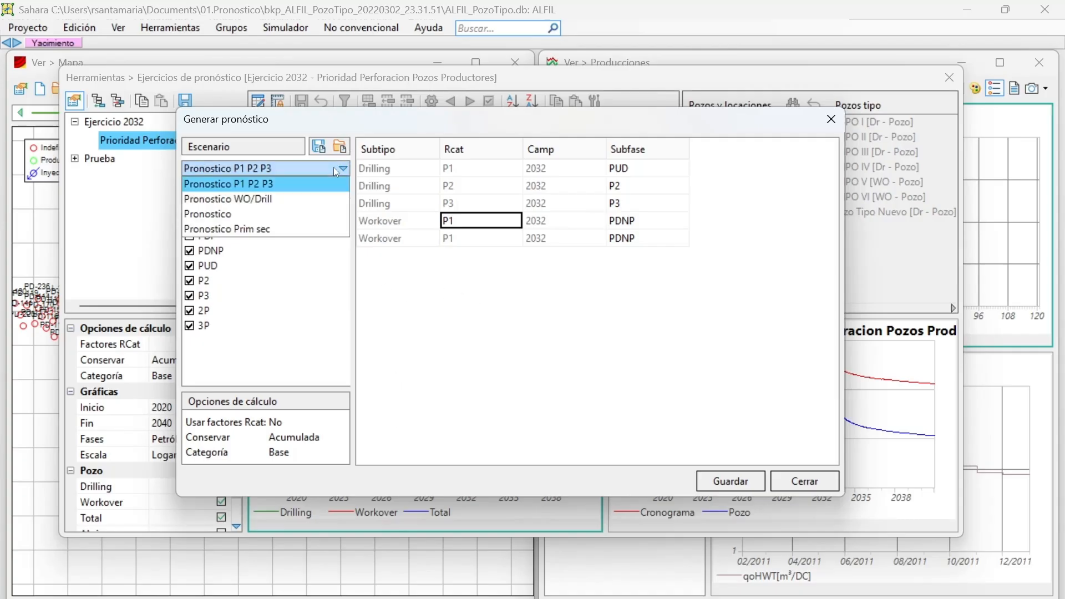
left_click(308, 195)
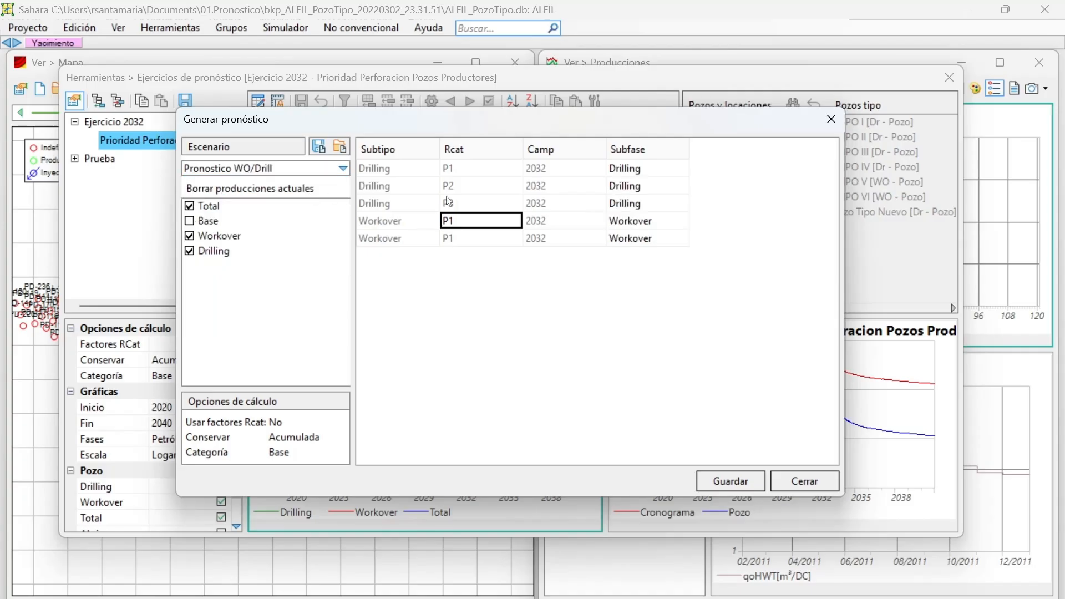
left_click(634, 174)
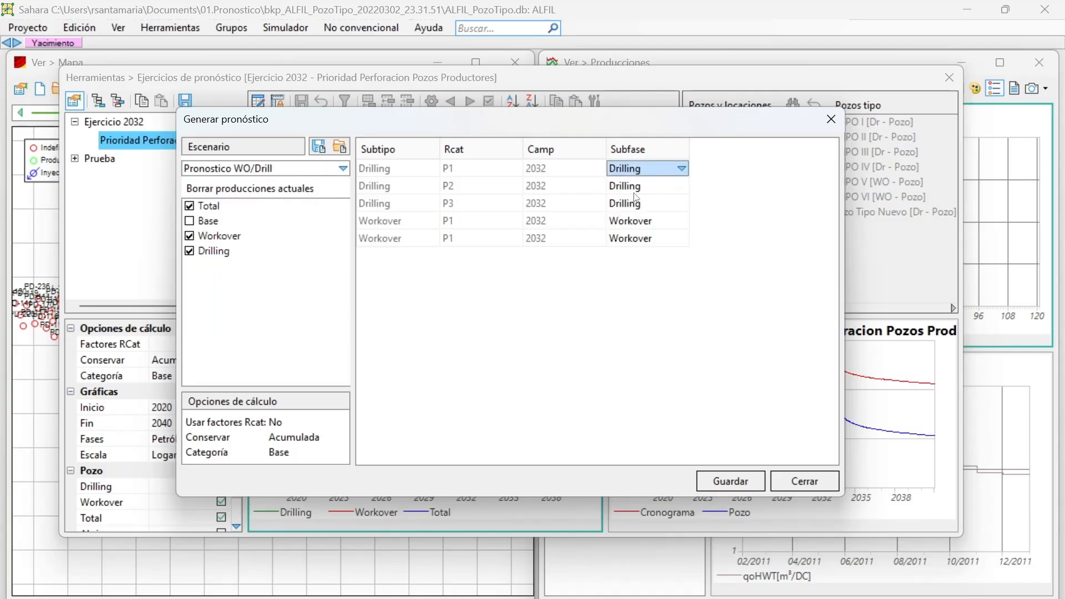
left_click(638, 189)
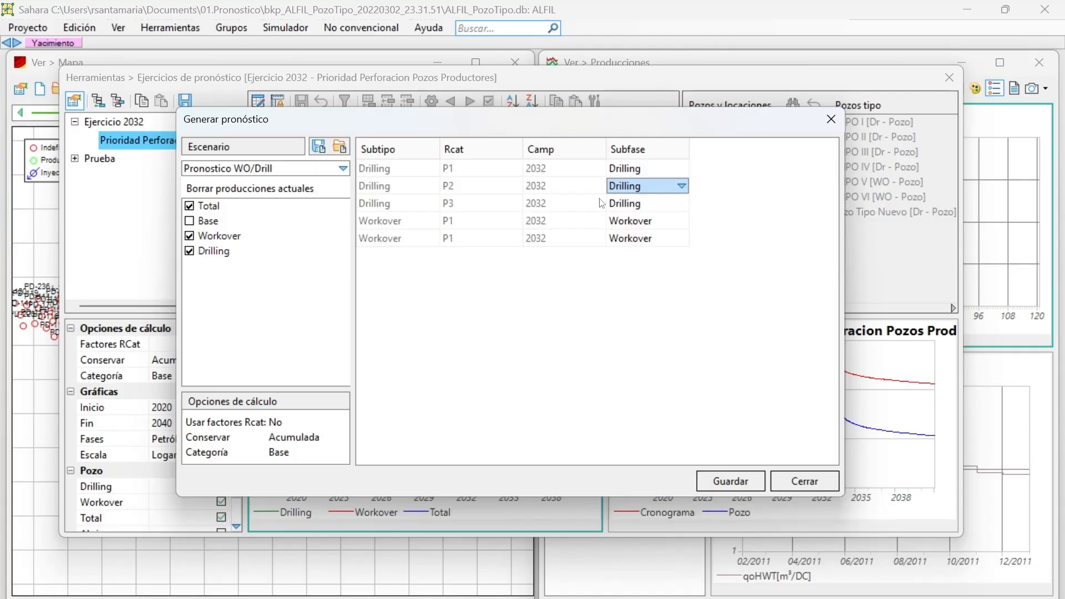
left_click(637, 208)
left_click(638, 221)
left_click(638, 252)
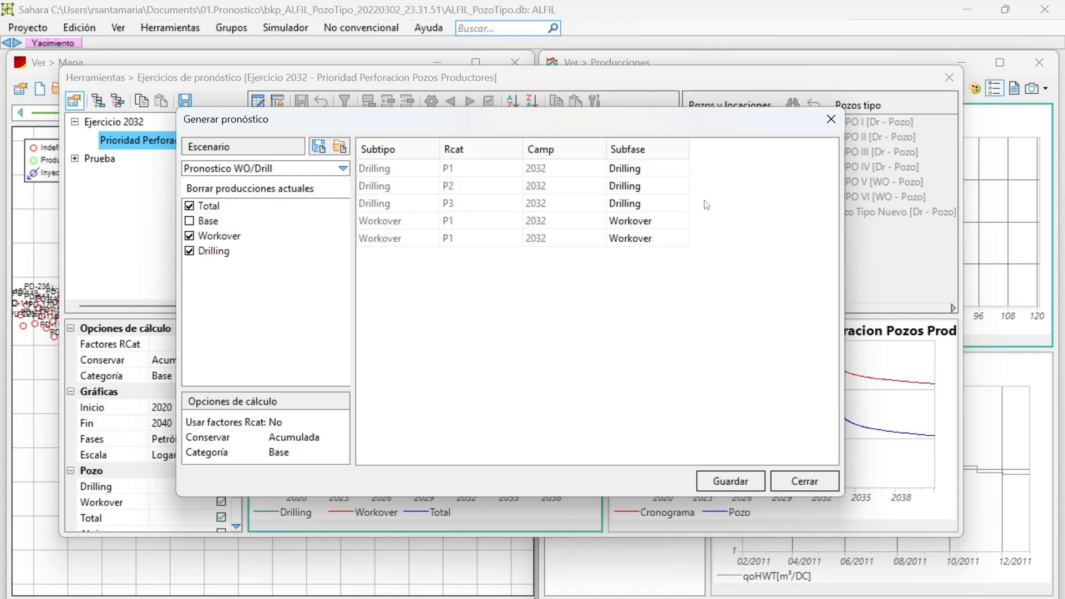
Try the Pronostico and Pronostico Prim sec scenarios and compare the subphases they assign.
left_click(299, 169)
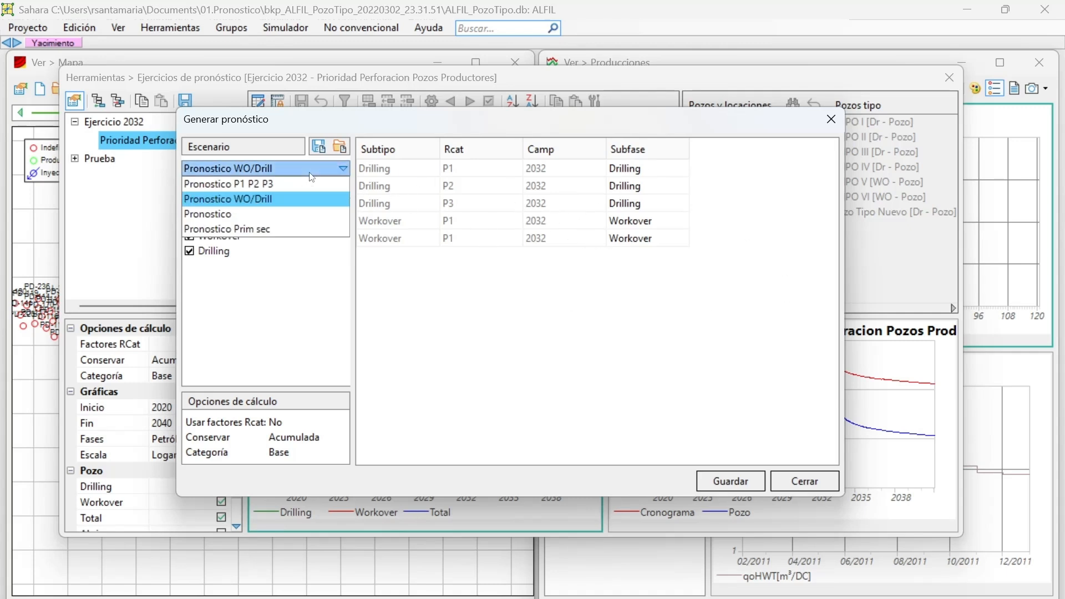
left_click(278, 213)
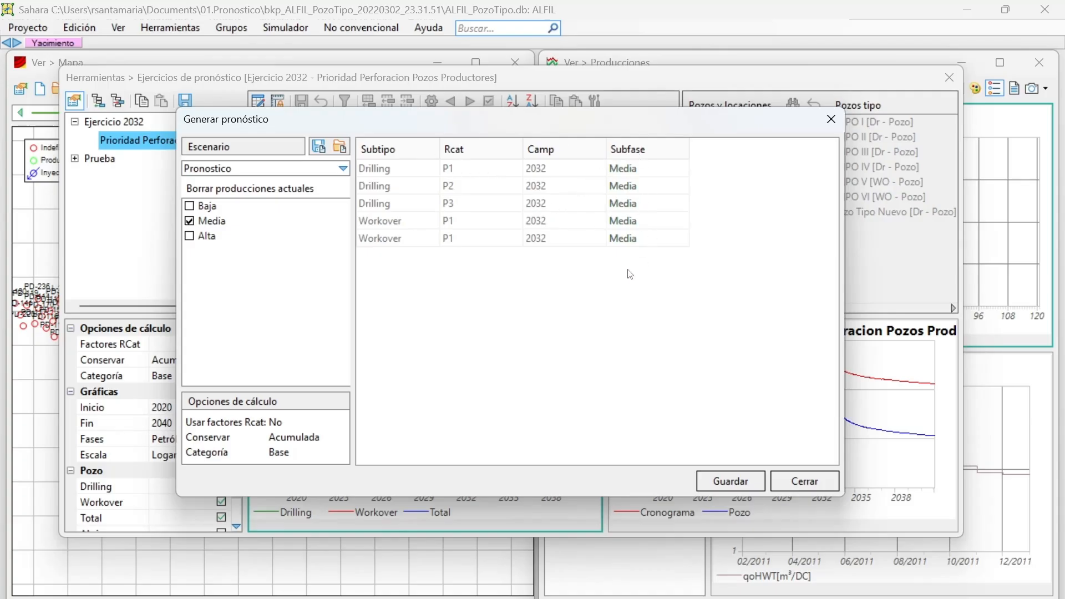
left_click(640, 170)
left_click(364, 174)
left_click(343, 168)
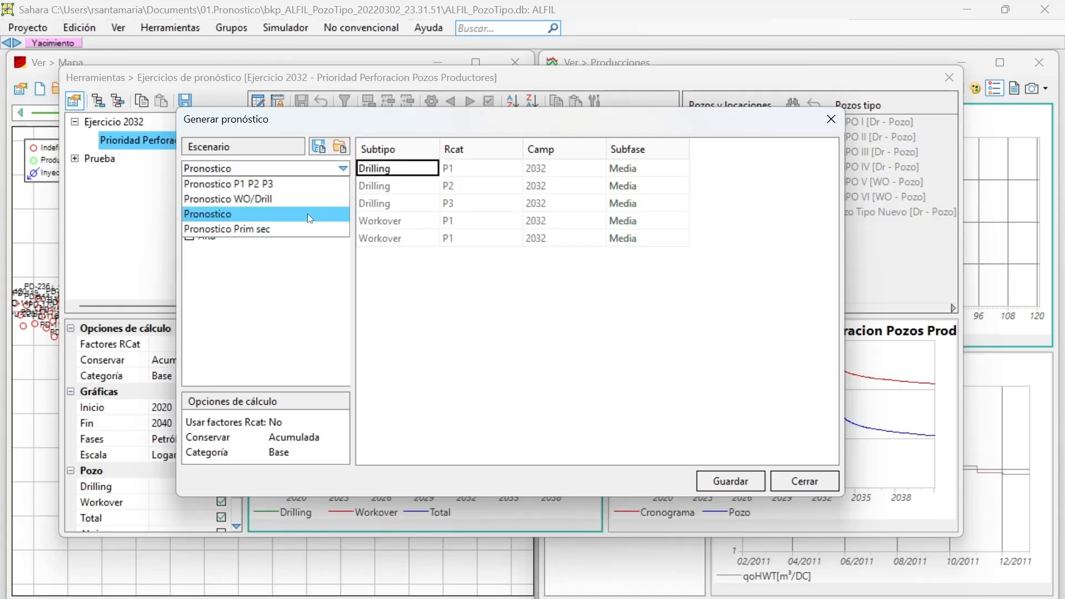
left_click(296, 229)
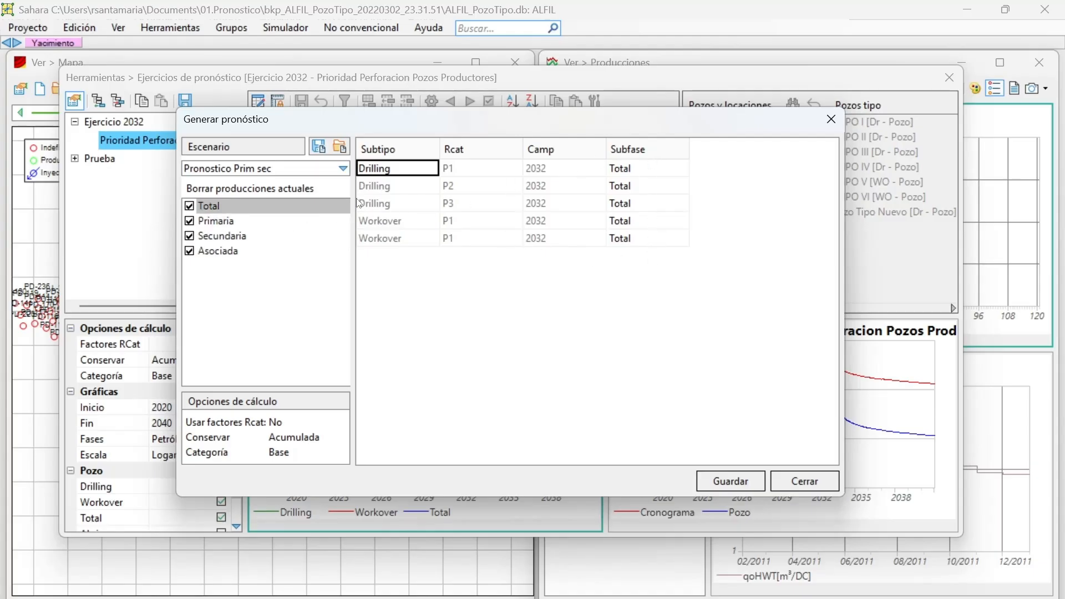
Set the scenario back to Pronostico P1 P2 P3 and save the generated forecast.
left_click(310, 175)
left_click(310, 180)
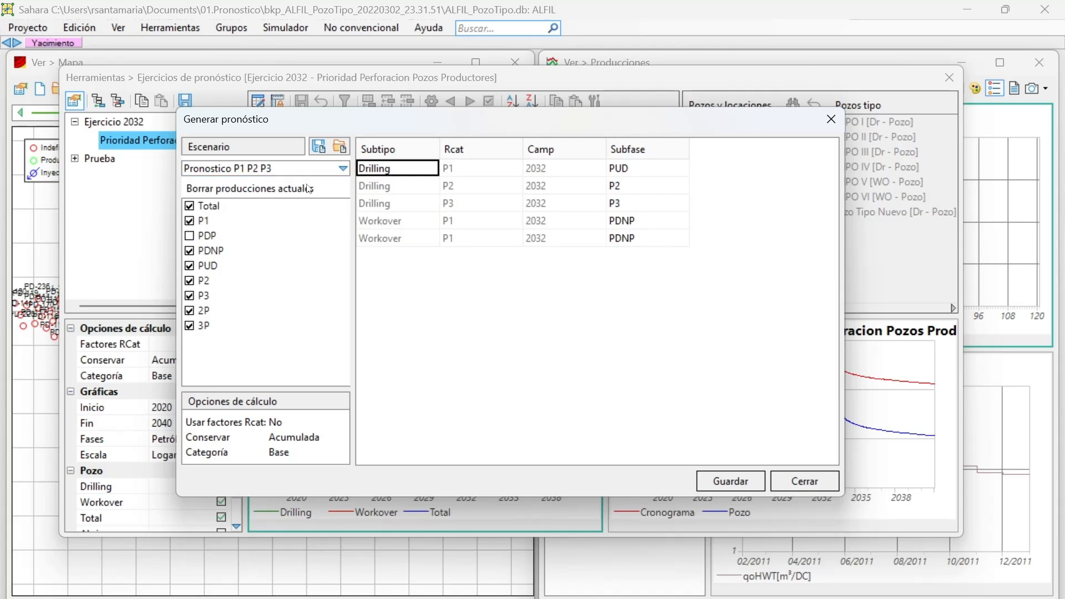
left_click(731, 480)
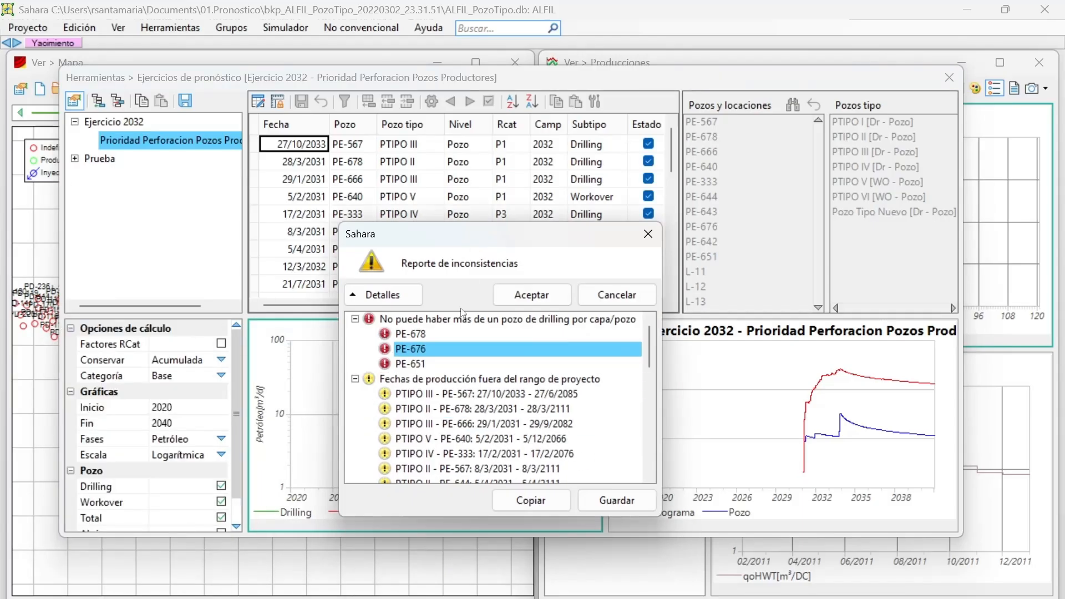
Examine the inconsistency report, focusing on wells PE-678 and PE-676 listed under the duplicate drilling error.
scroll(427, 395, "down", 1)
scroll(427, 395, "up", 1)
left_click(416, 339)
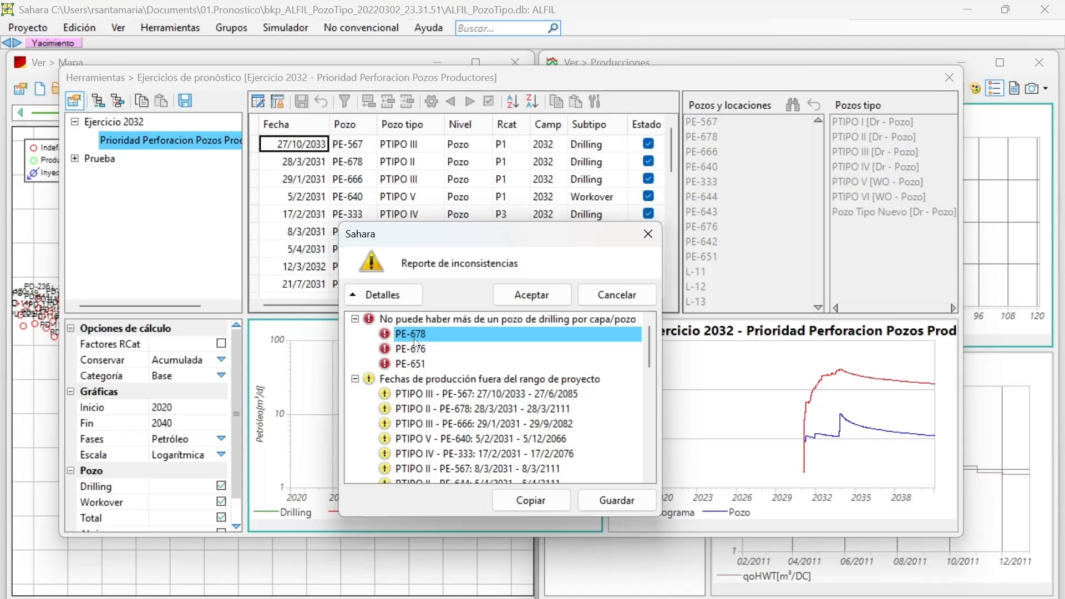
left_click(400, 350)
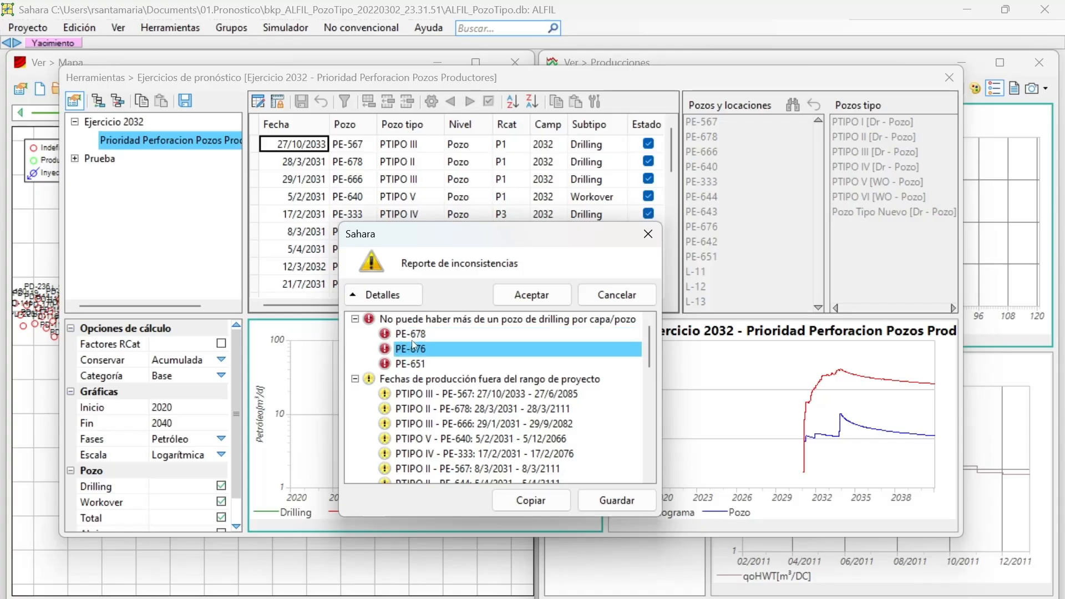
left_click(416, 334)
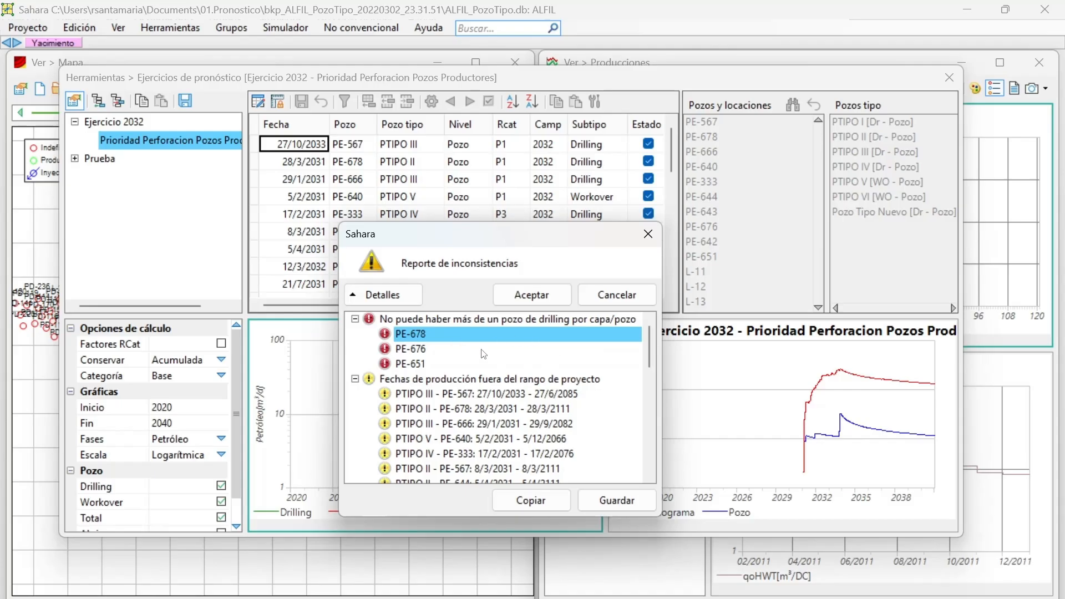
Copy the inconsistency report and accept it.
left_click(530, 500)
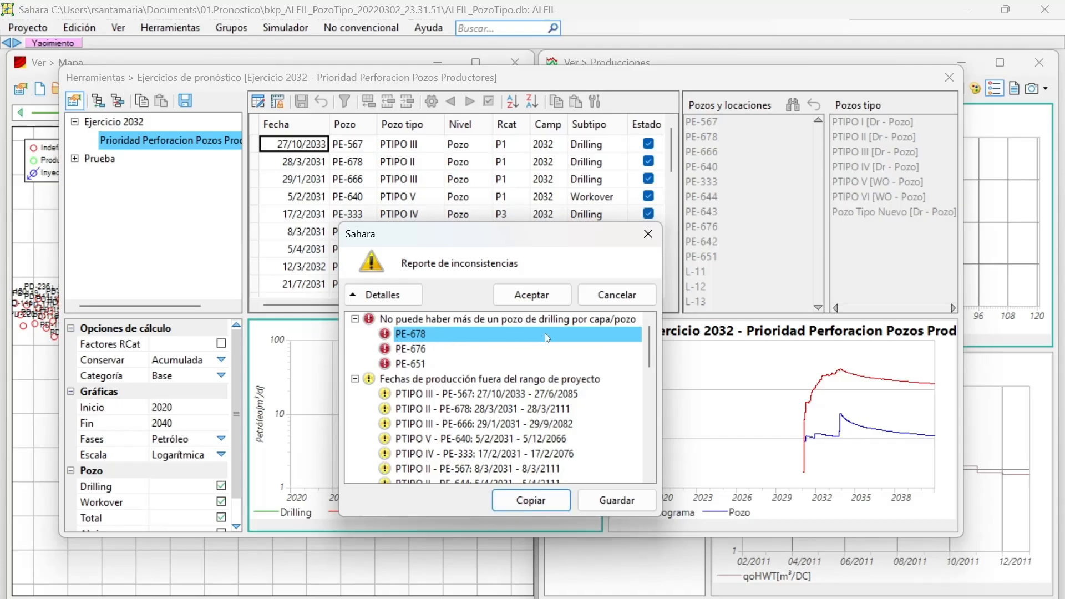
left_click(534, 300)
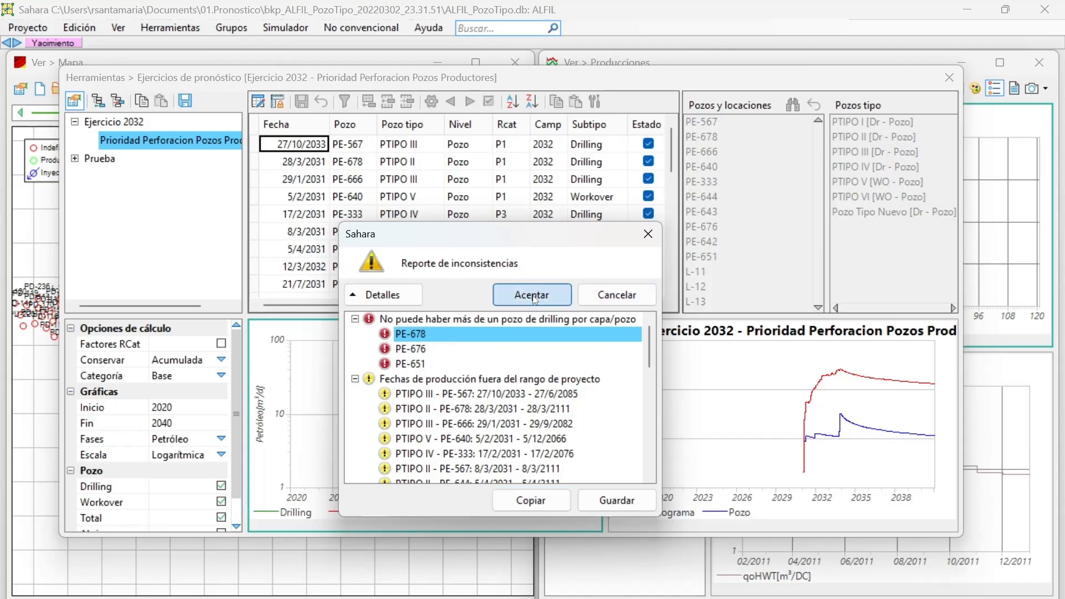
left_click(533, 298)
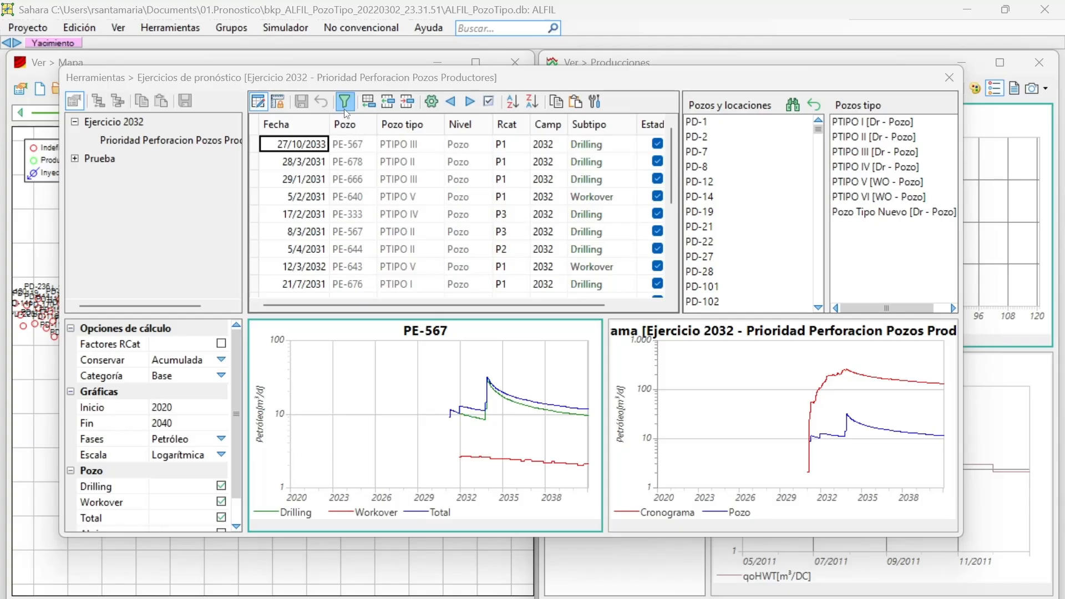
Restrict the Pozos y locaciones selection to well PE-678 and filter the schedule by it.
left_click(793, 104)
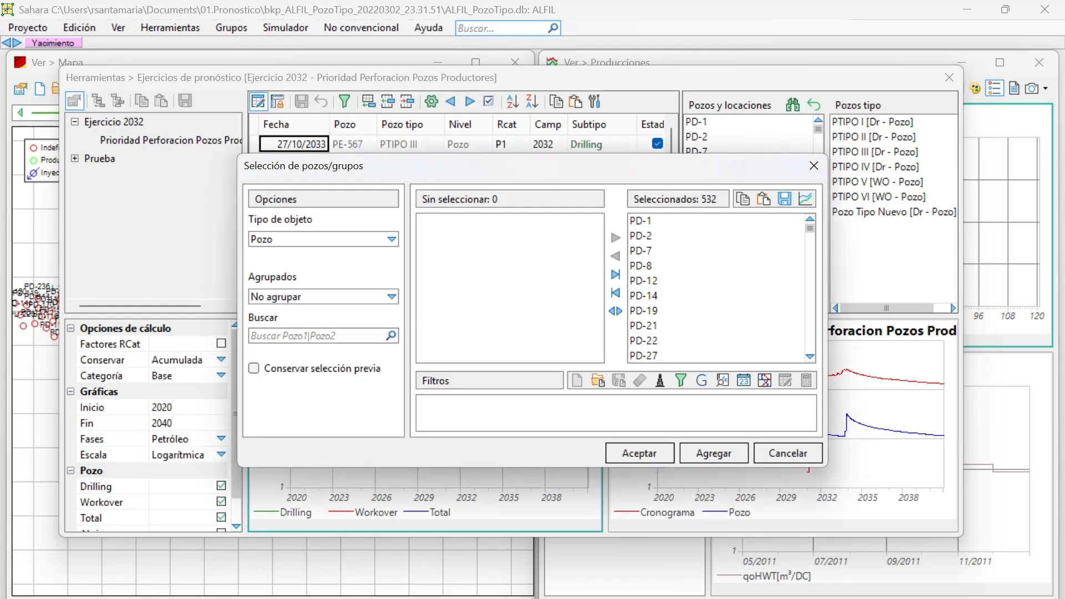
left_click(615, 293)
left_click(352, 334)
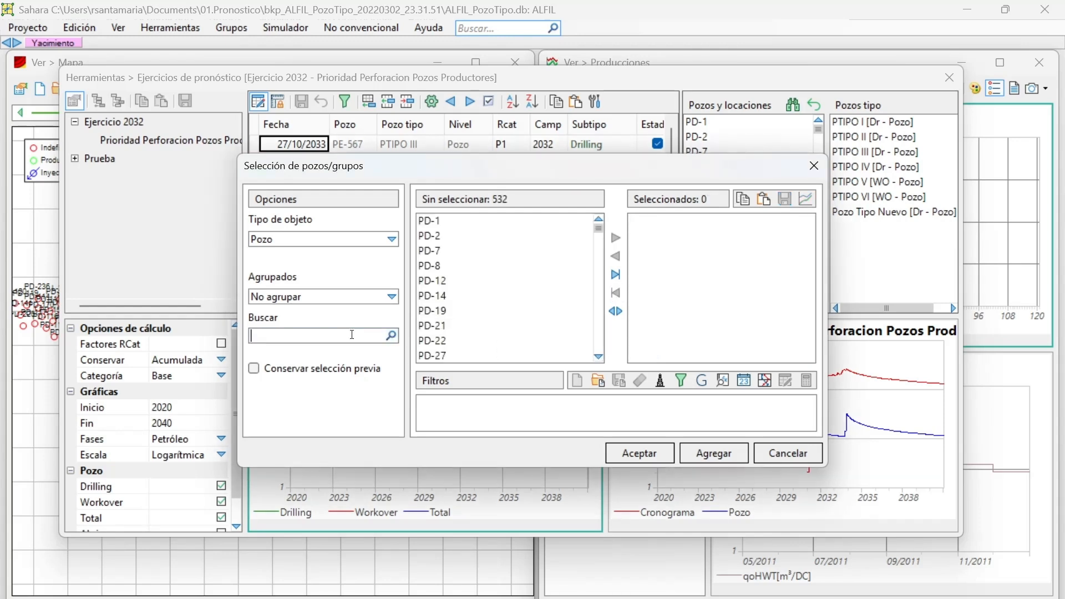
type("678")
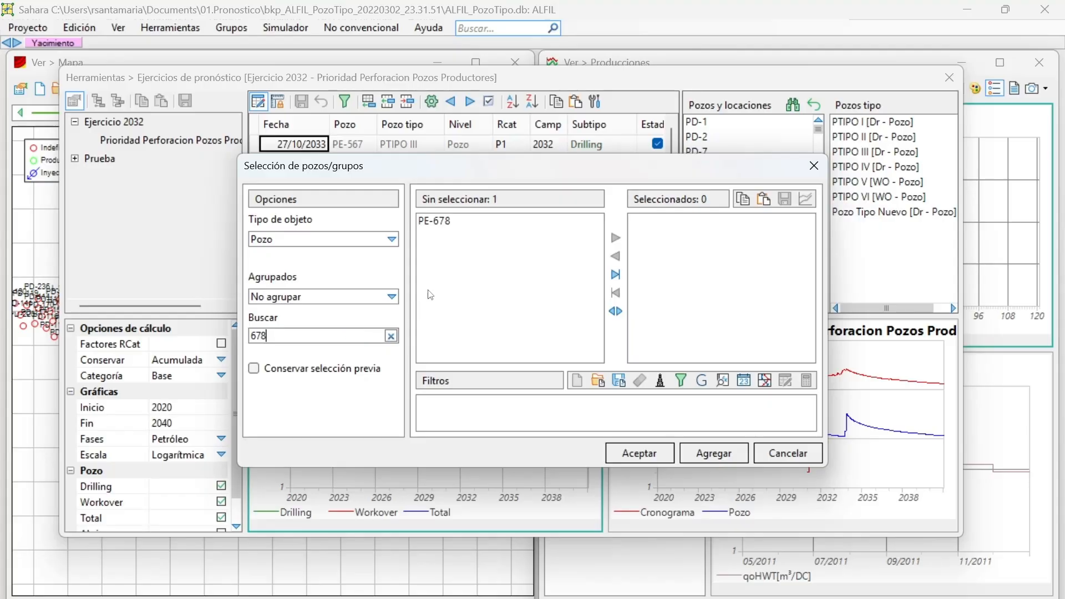
left_click(451, 221)
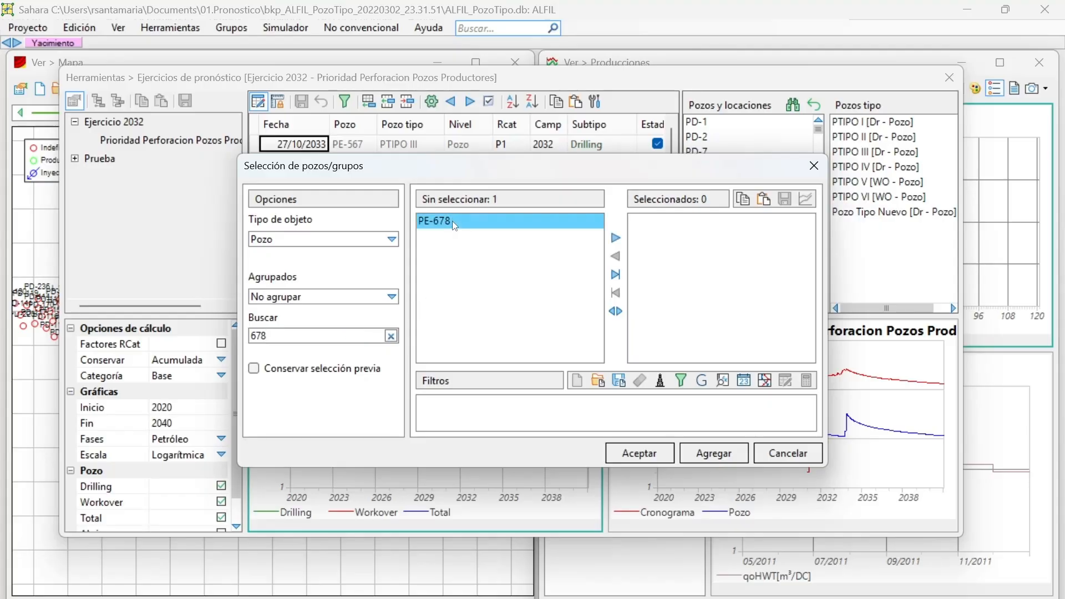
left_click(615, 275)
left_click(648, 453)
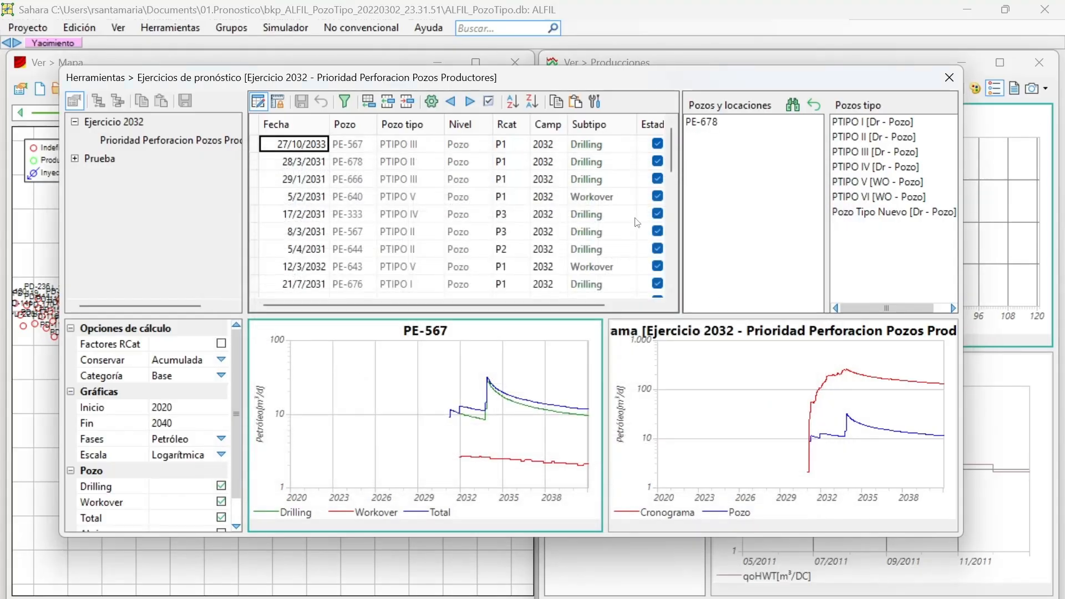
left_click(345, 101)
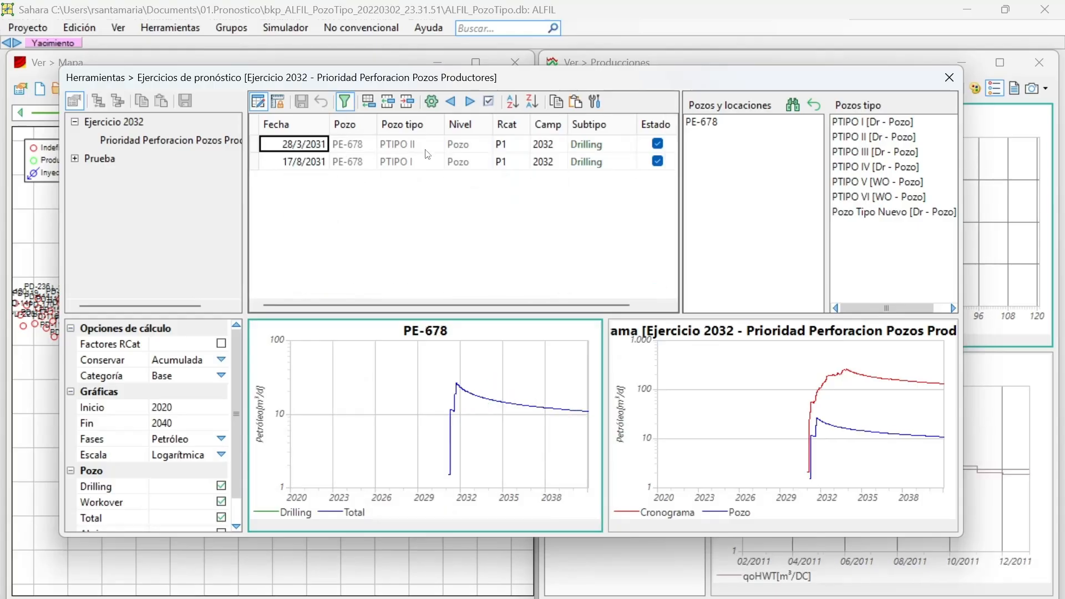
Compare the two PE-678 drilling entries and delete the one dated 17/8/2031 with type well PTIPO I.
left_click(354, 165)
left_click(318, 165)
left_click(314, 149)
left_click(312, 162)
left_click(314, 148)
left_click(315, 163)
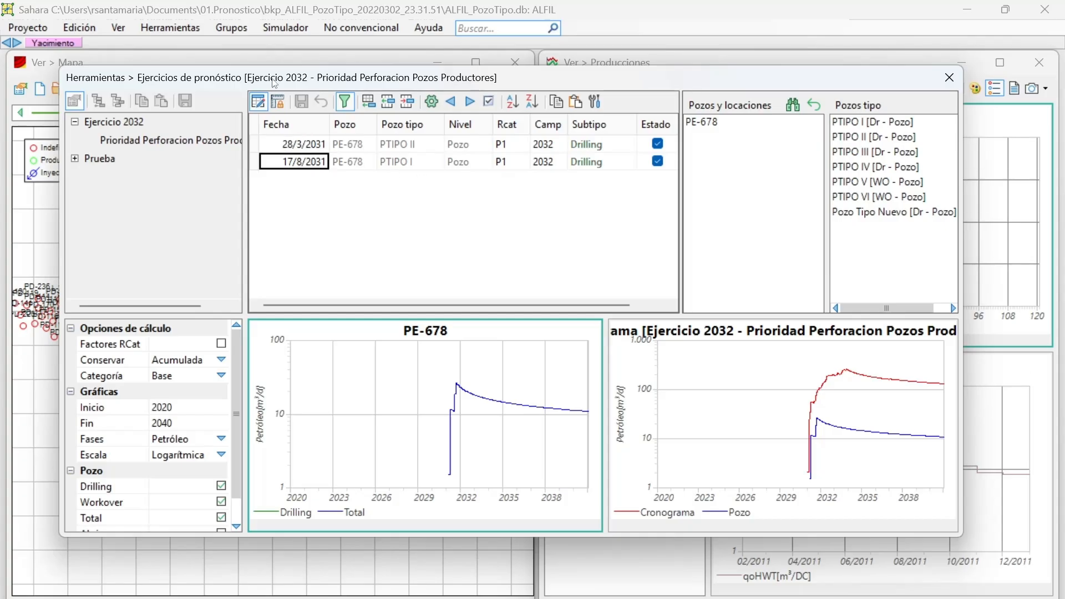
left_click(407, 102)
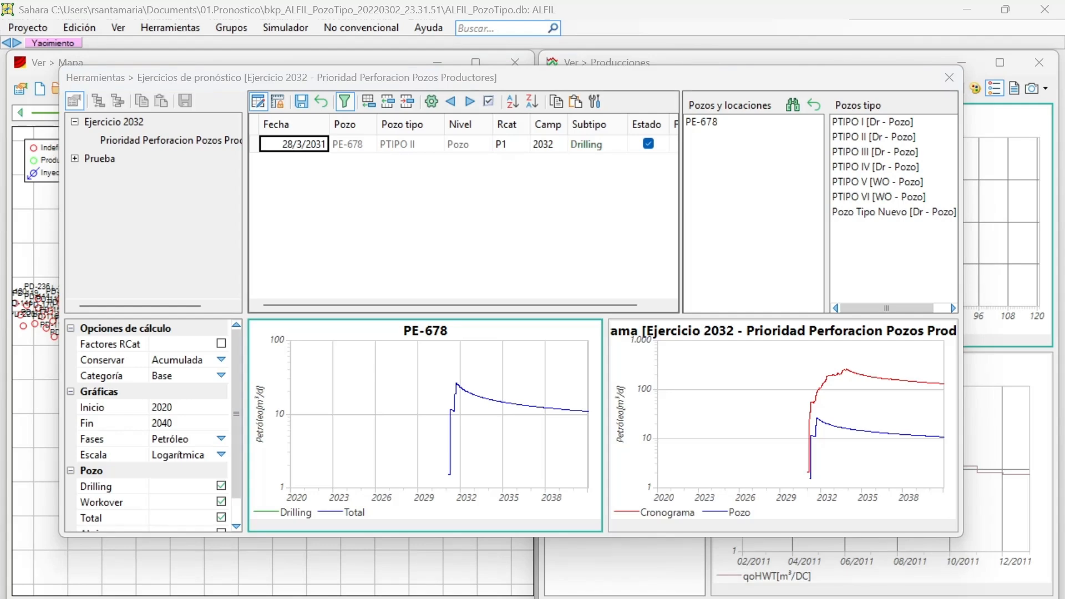
Replace the Pozos y locaciones selection with well PE-676 only, so the filtered schedule shows its entries.
left_click(792, 104)
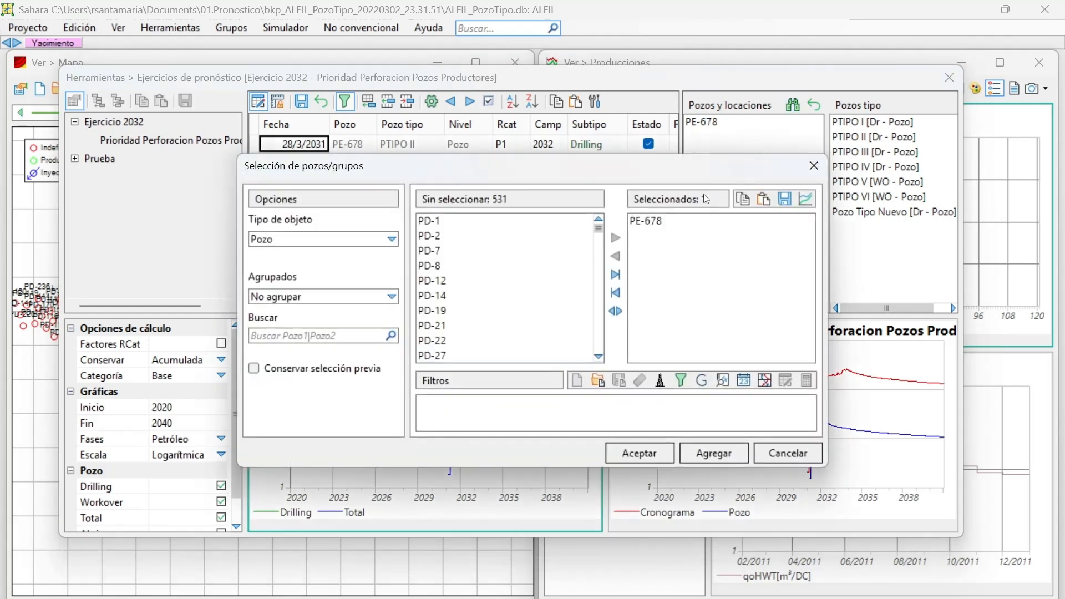
left_click(615, 292)
left_click(366, 335)
type("6")
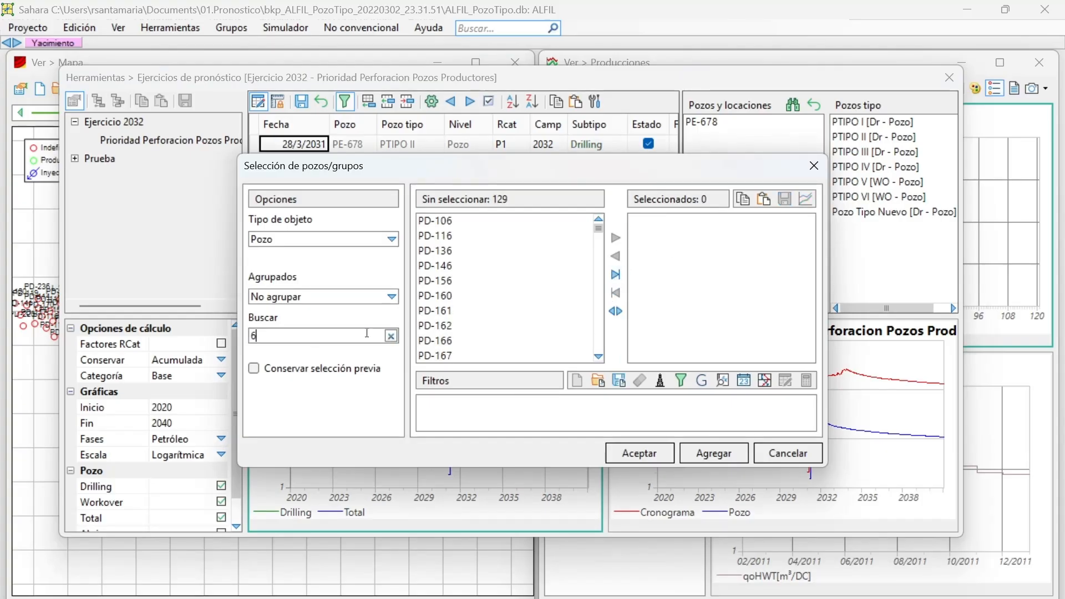
type("76")
double_click(454, 225)
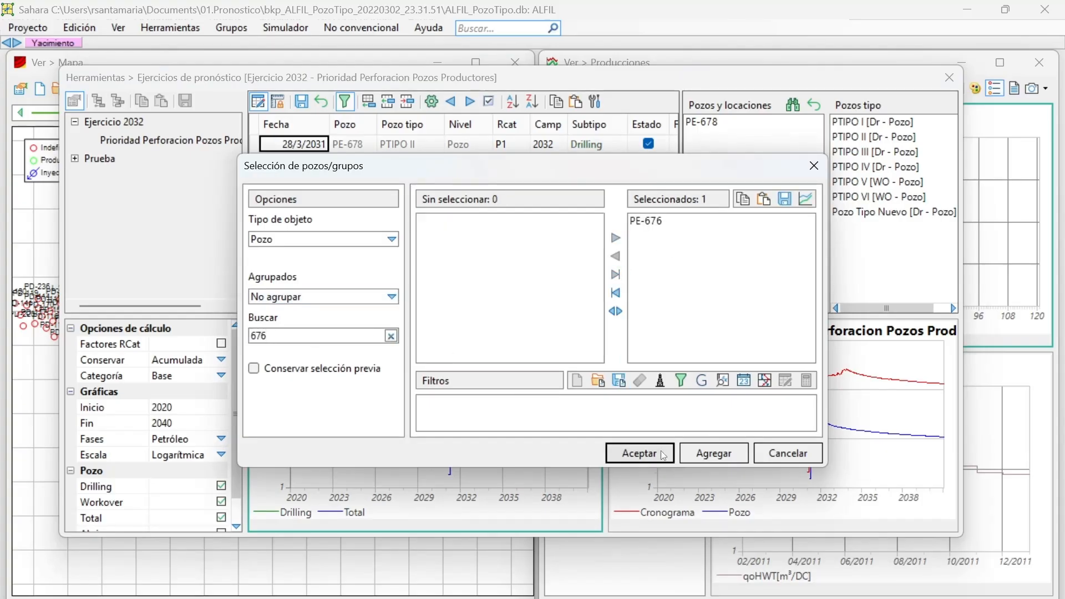
left_click(639, 453)
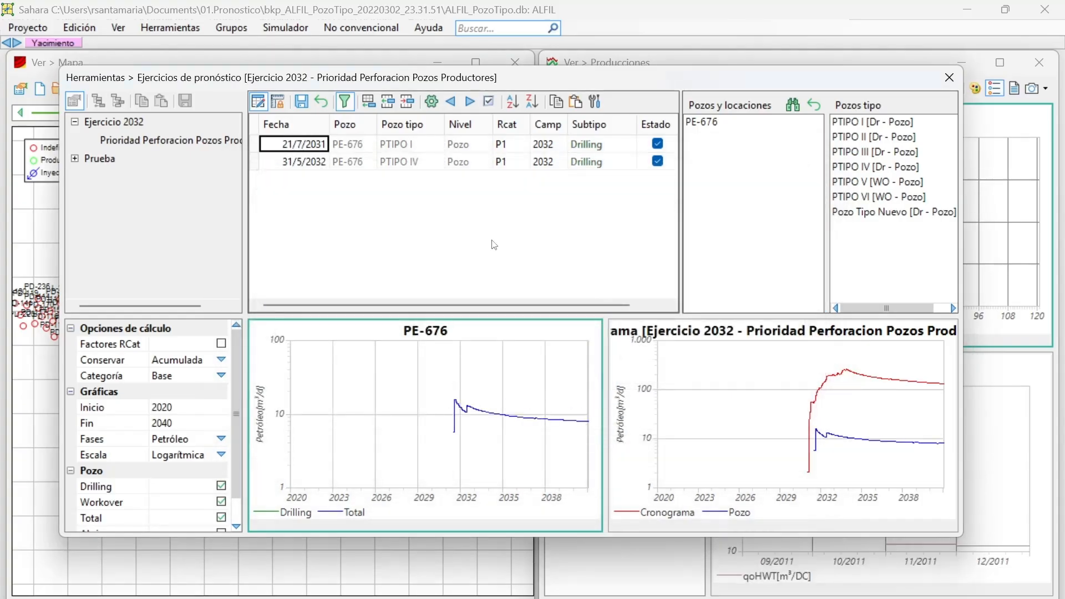
Compare the two PE-676 drilling entries and delete the one dated 21/7/2031 with type well PTIPO I.
left_click(300, 162)
left_click(302, 145)
left_click(408, 104)
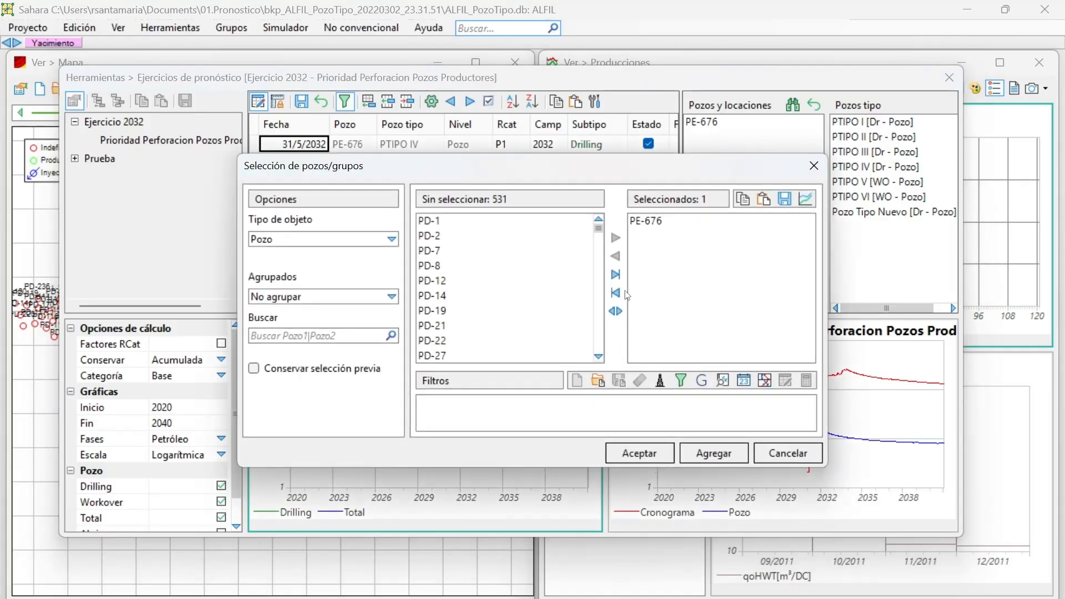
Switch the filtered well selection from PE-676 to PE-651.
left_click(616, 292)
left_click(350, 333)
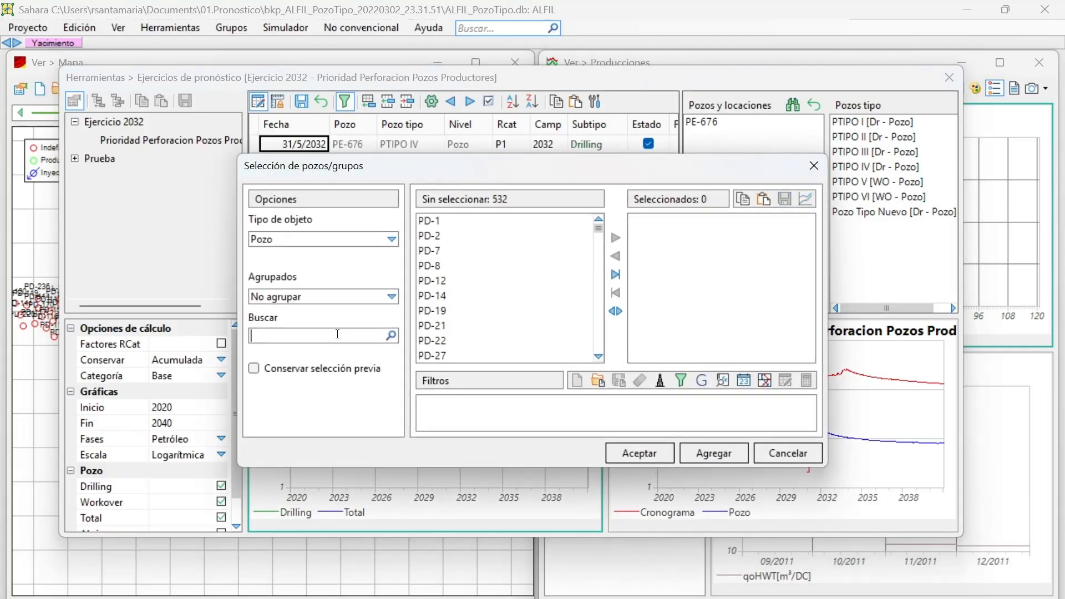
type("651")
double_click(450, 222)
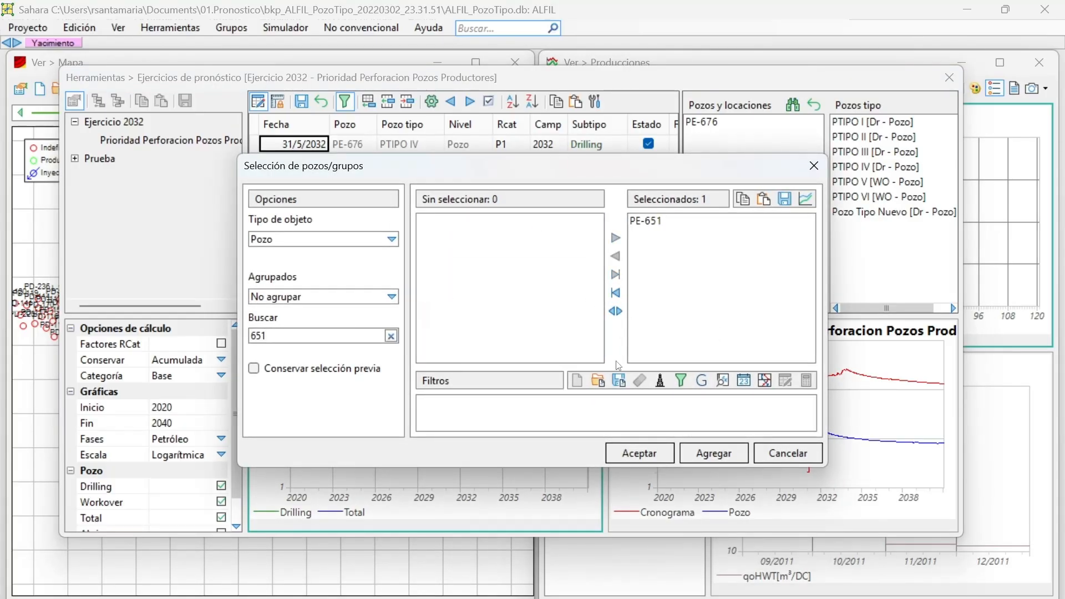
left_click(666, 451)
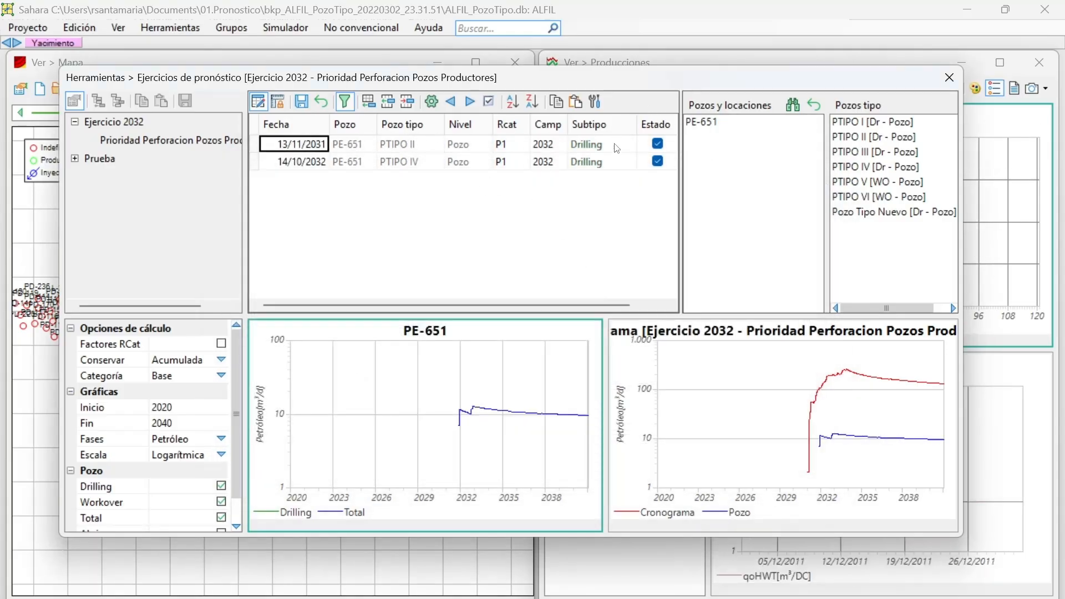
Delete the PE-651 drilling entry dated 14/10/2032 with type well PTIPO IV, and remove the well filter from the schedule.
left_click(307, 162)
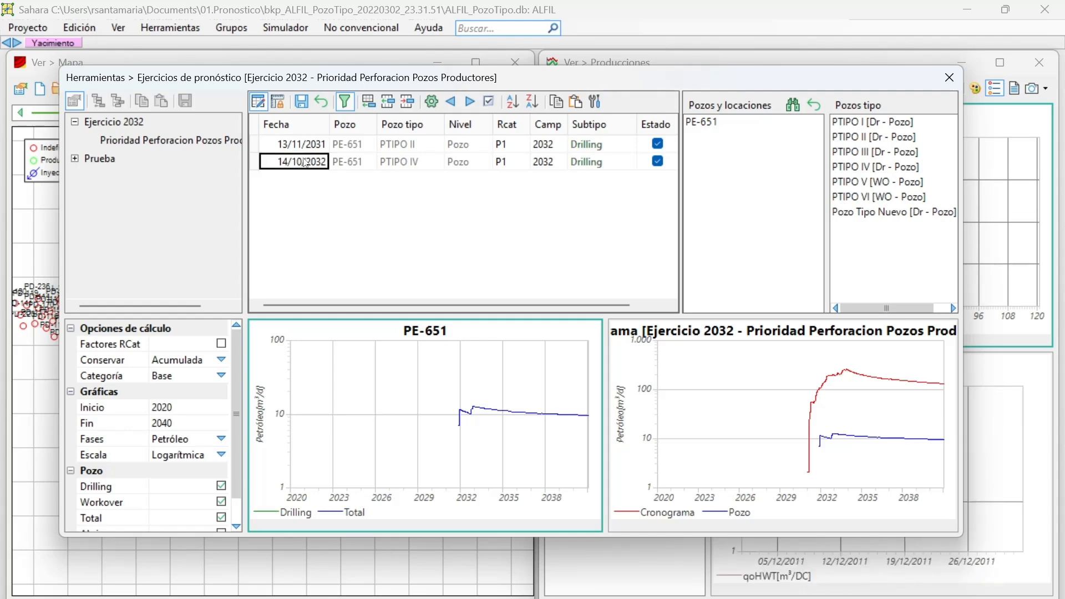
left_click(407, 105)
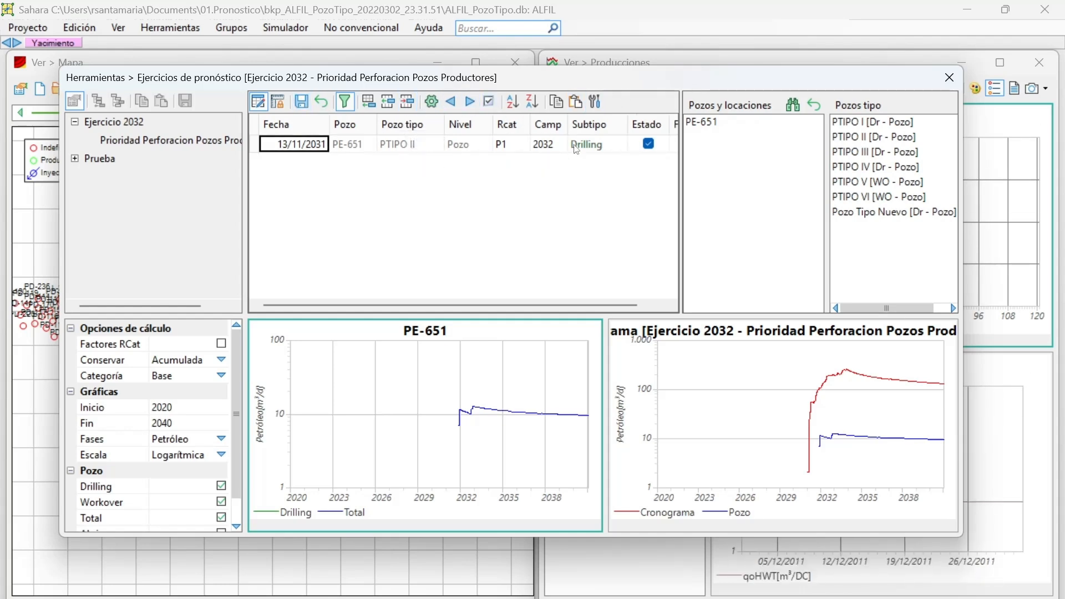
left_click(344, 102)
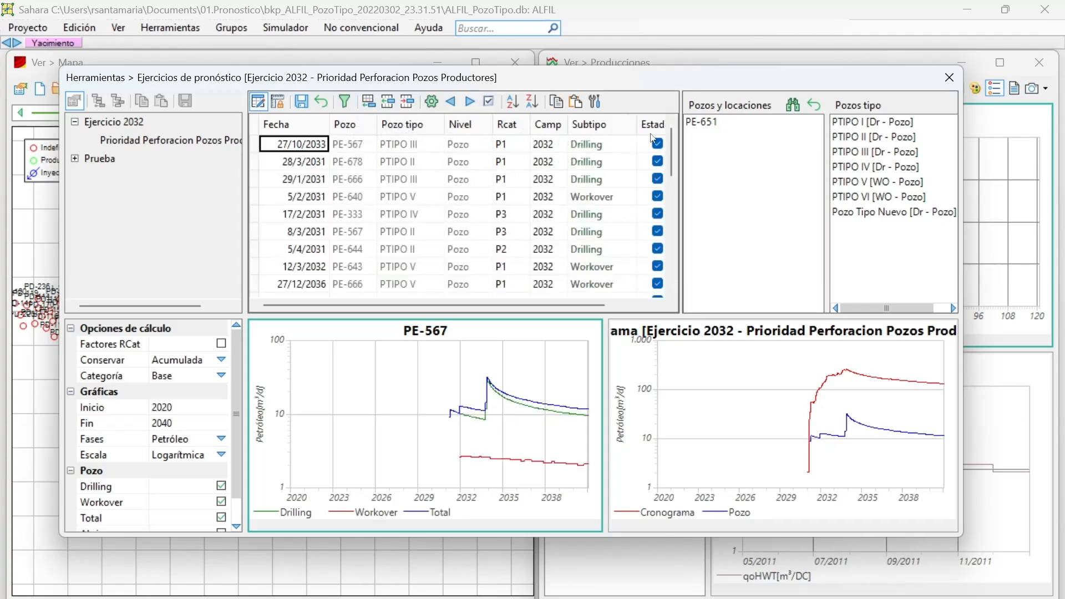
Finish editing the schedule and save the generated forecast to the Pronostico P1 P2 P3 scenario, accepting the inconsistency report and closing the forecast exercises.
left_click(259, 101)
left_click(454, 382)
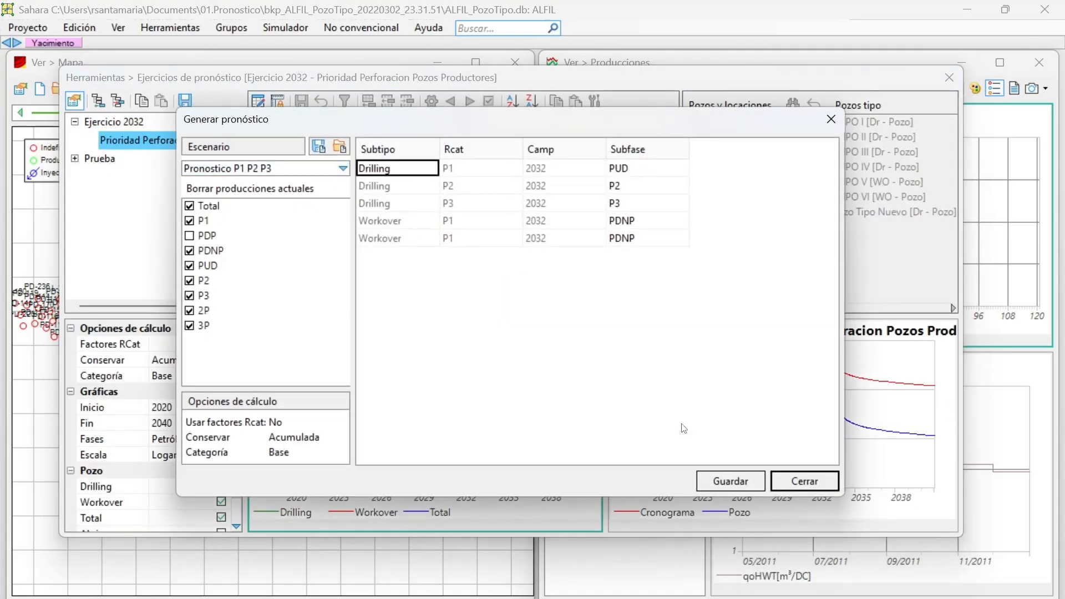
left_click(730, 480)
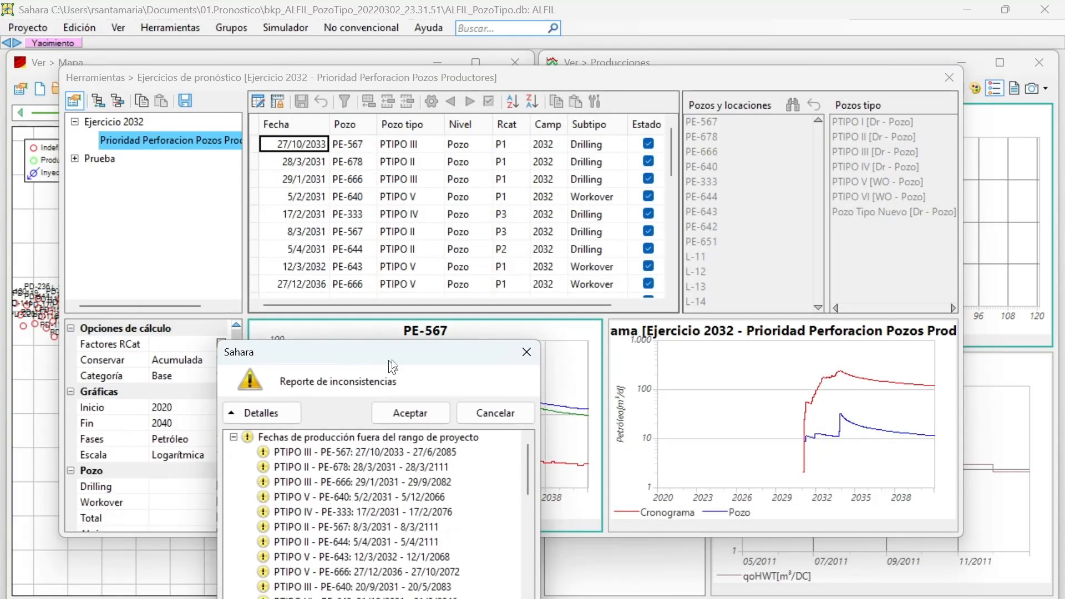
left_click_drag(647, 334, 646, 310)
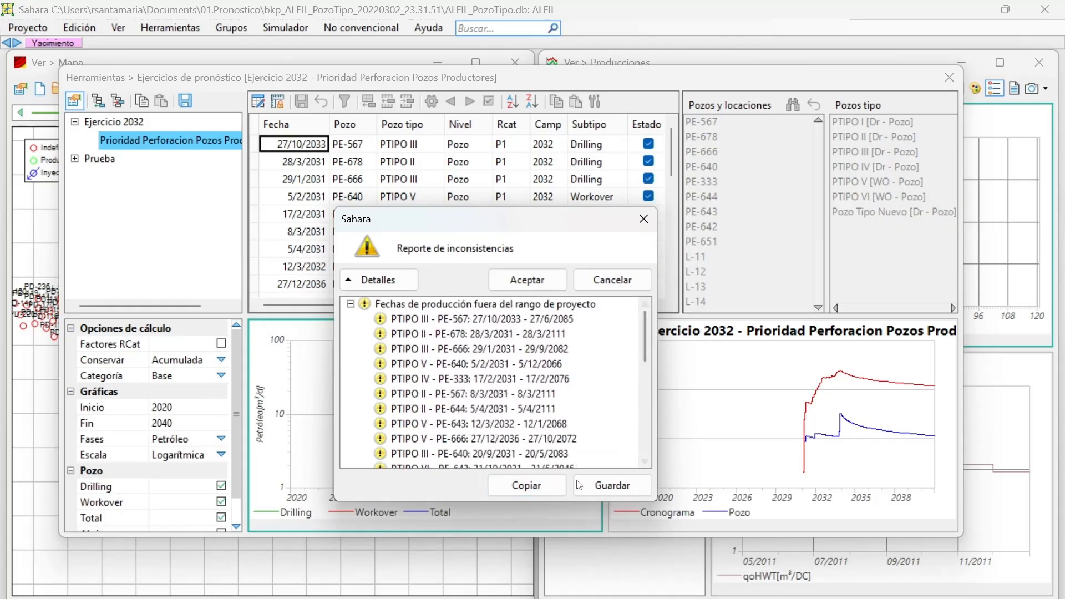
left_click(527, 280)
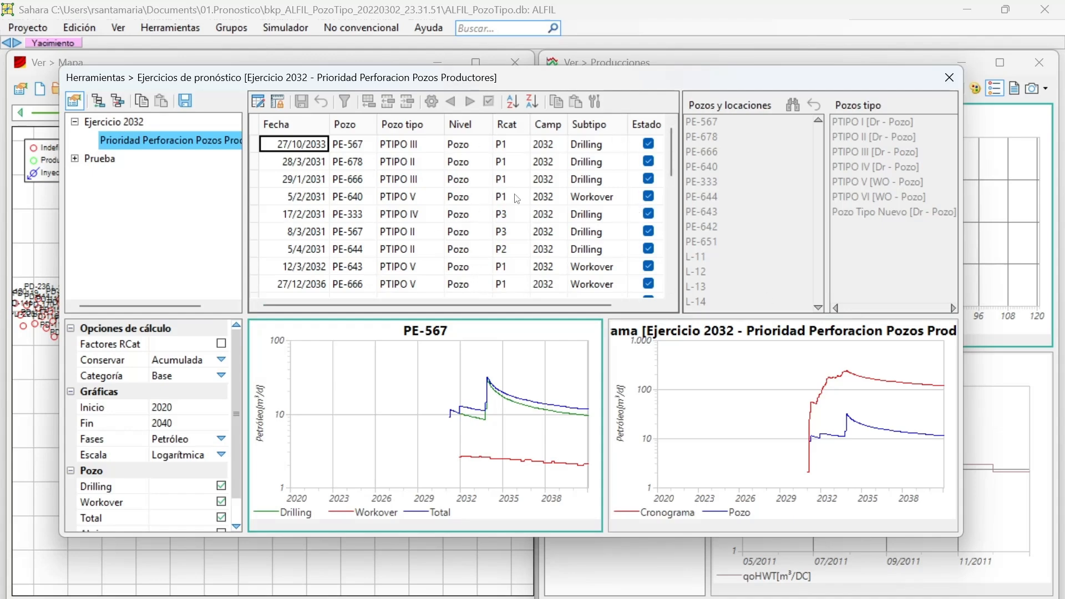
left_click(948, 75)
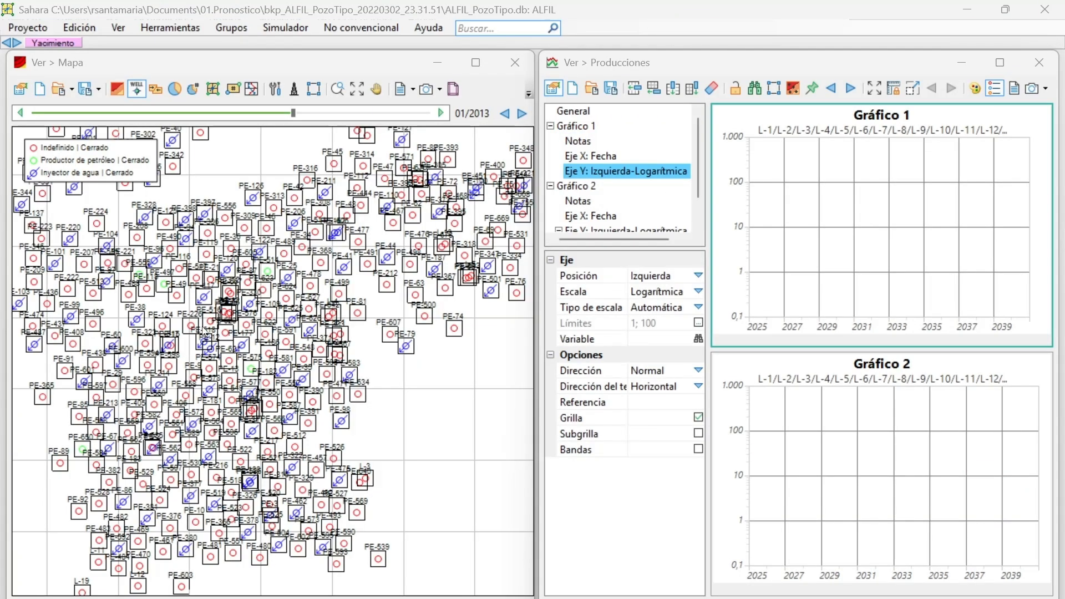
Plot the monthly Pronostico P1 P2 P3 oil variable Petróleo, Objeto, PUD, Día calendario on the Y axis of Gráfico 1.
right_click(589, 176)
left_click(607, 182)
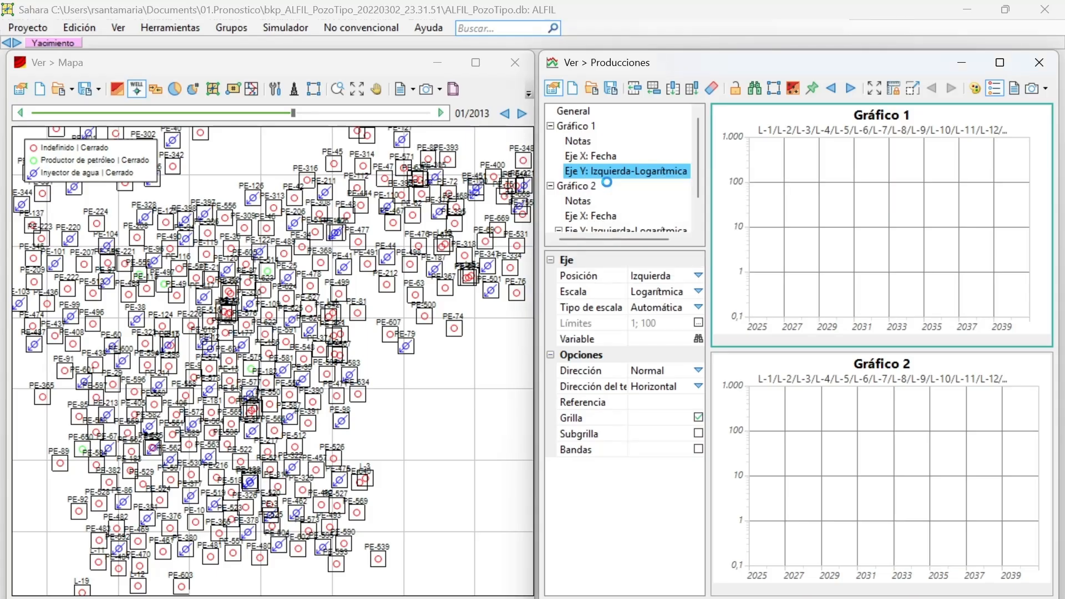
left_click(630, 212)
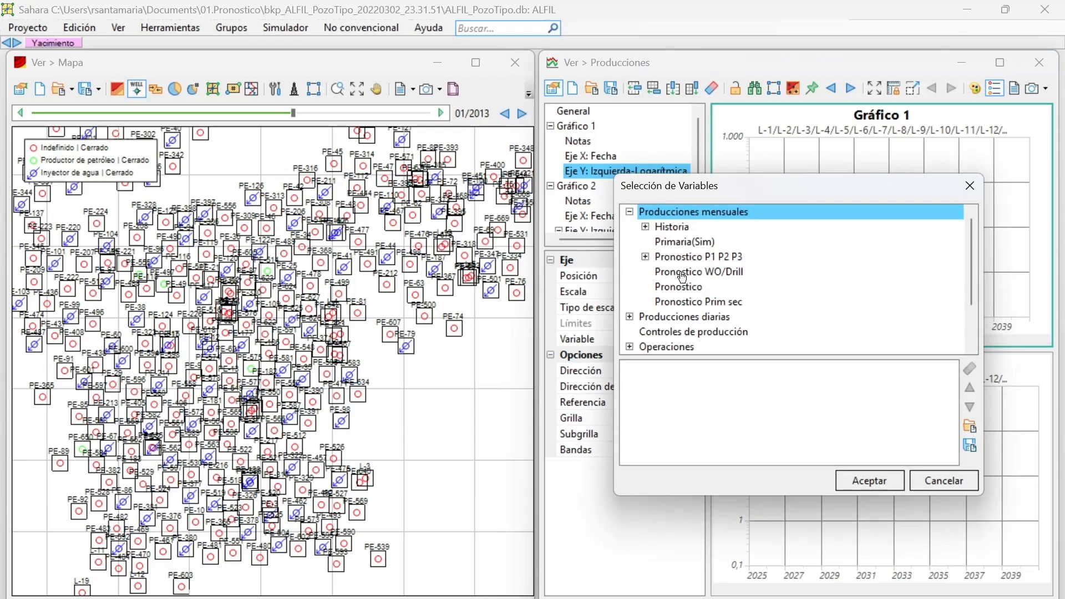
left_click(646, 257)
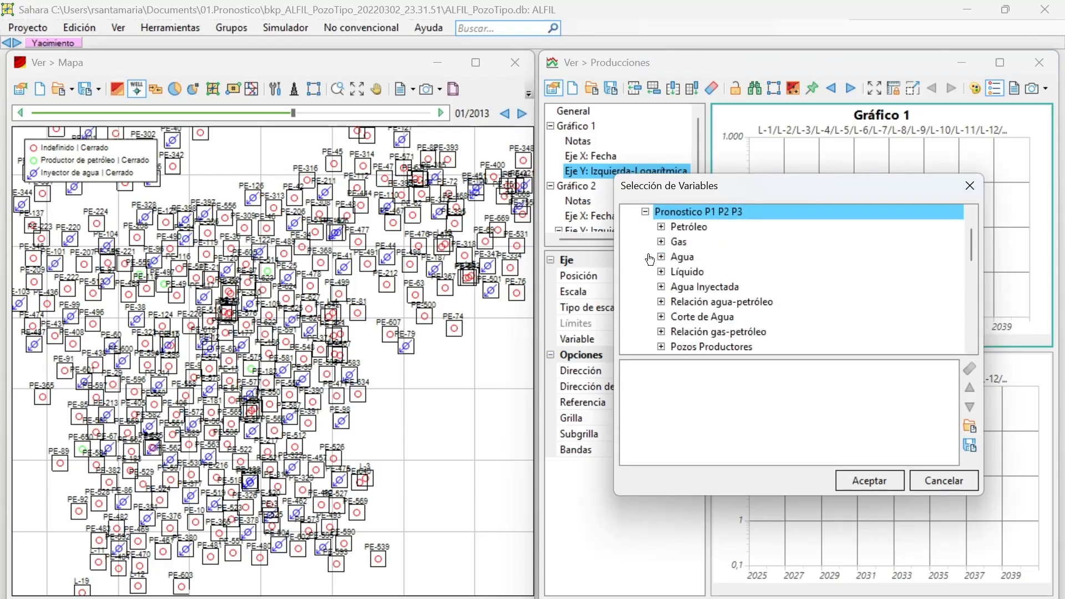
left_click(660, 228)
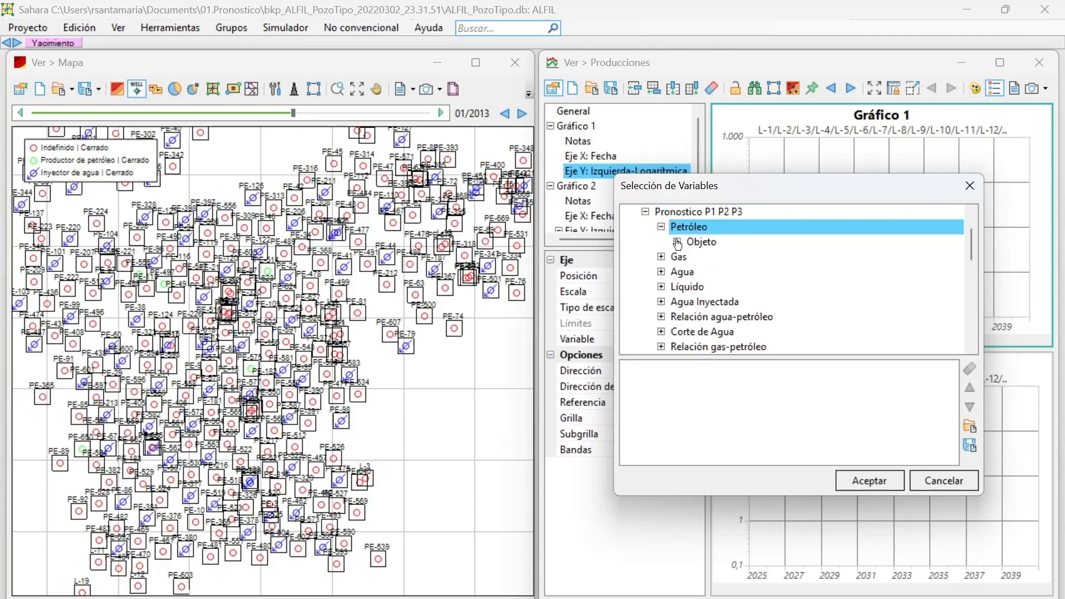
left_click(676, 242)
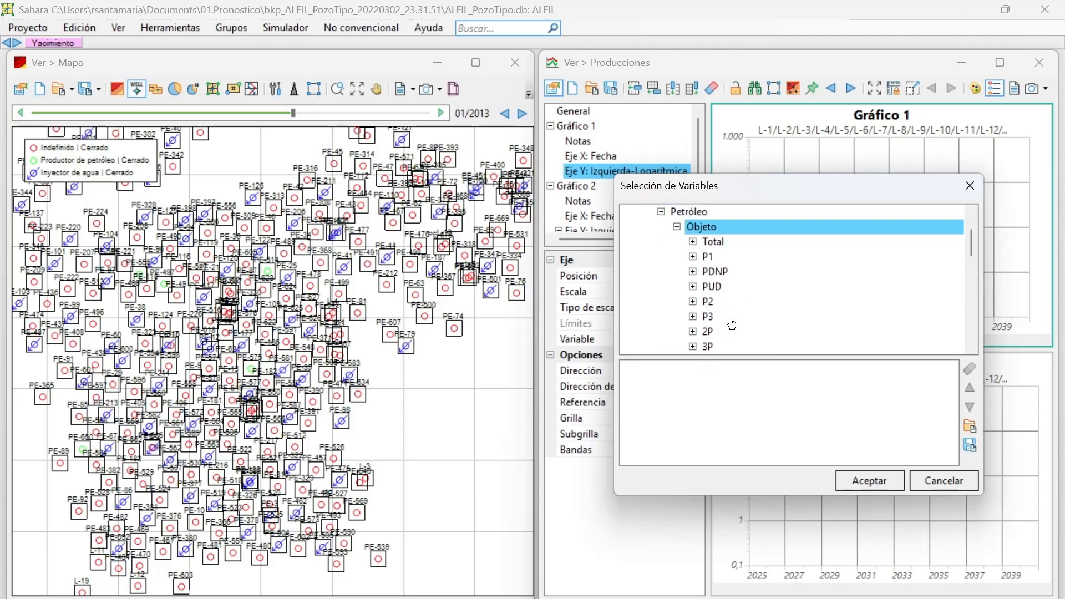
left_click(692, 286)
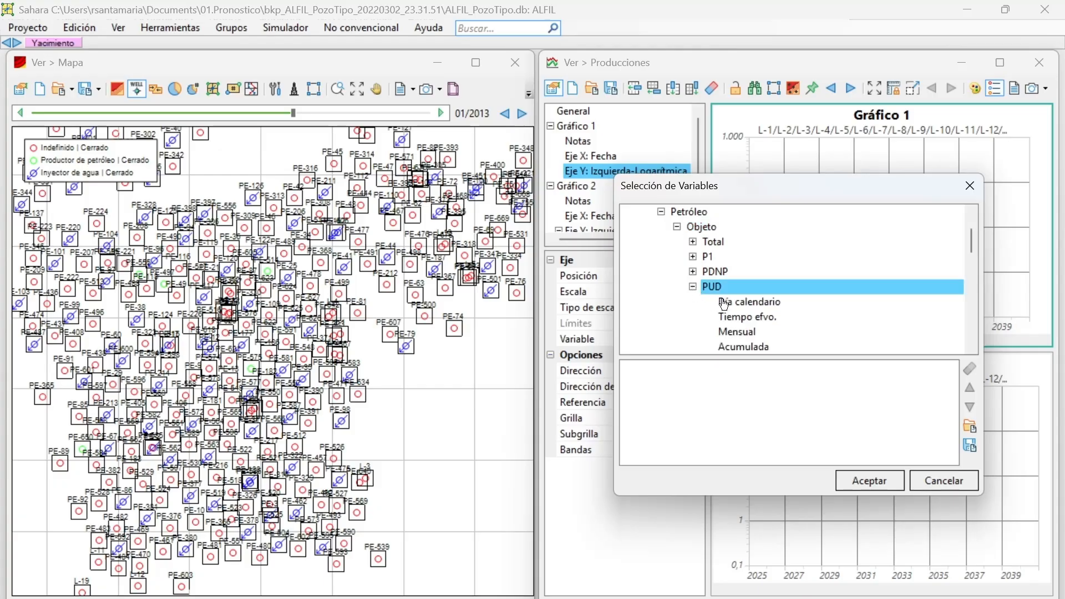
double_click(728, 303)
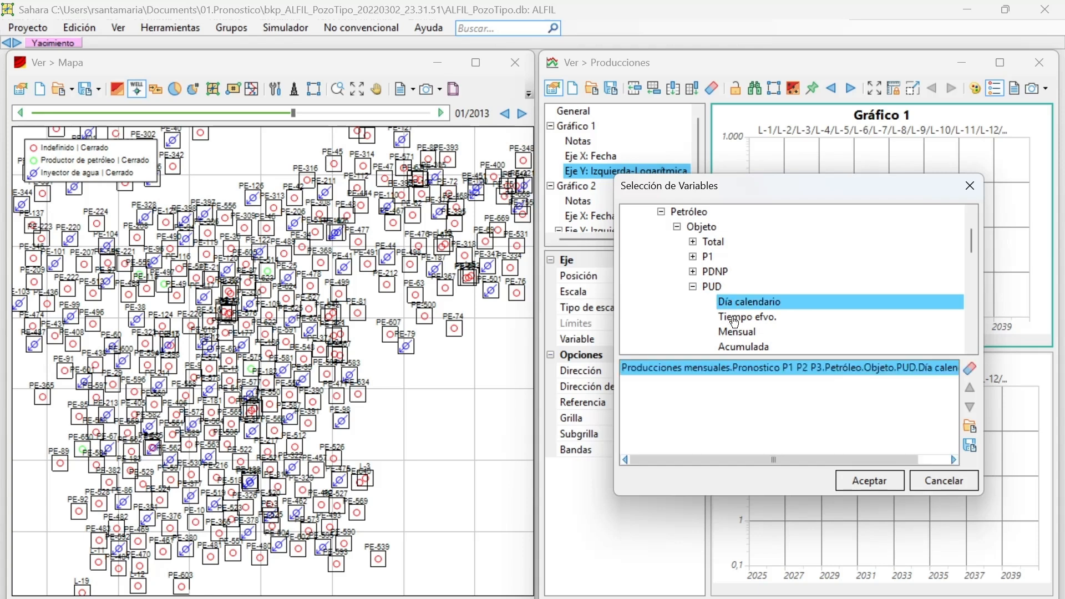
left_click(868, 480)
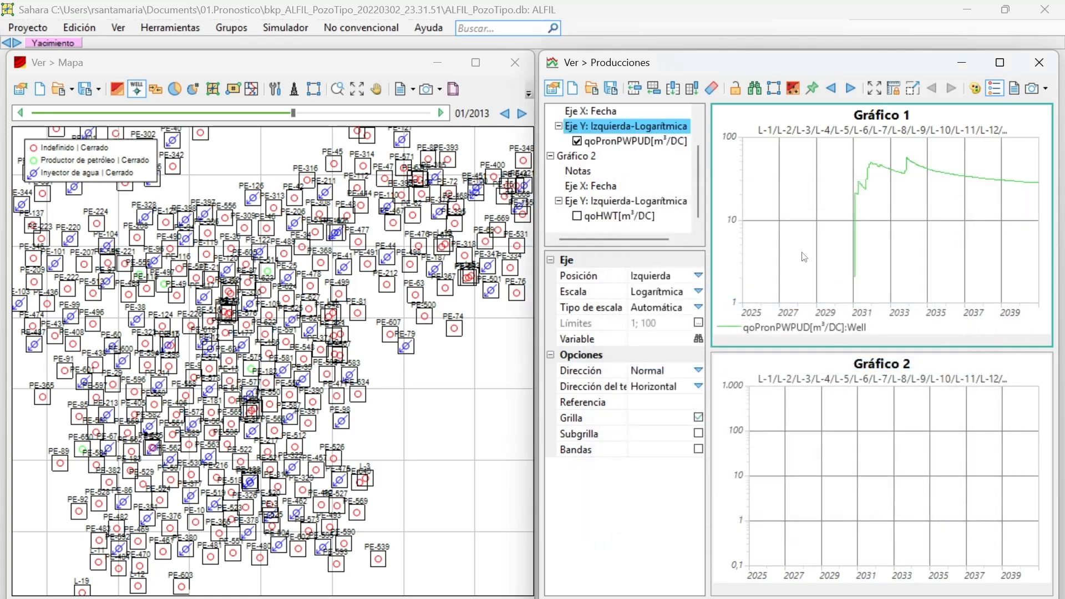
mouse_move(855, 275)
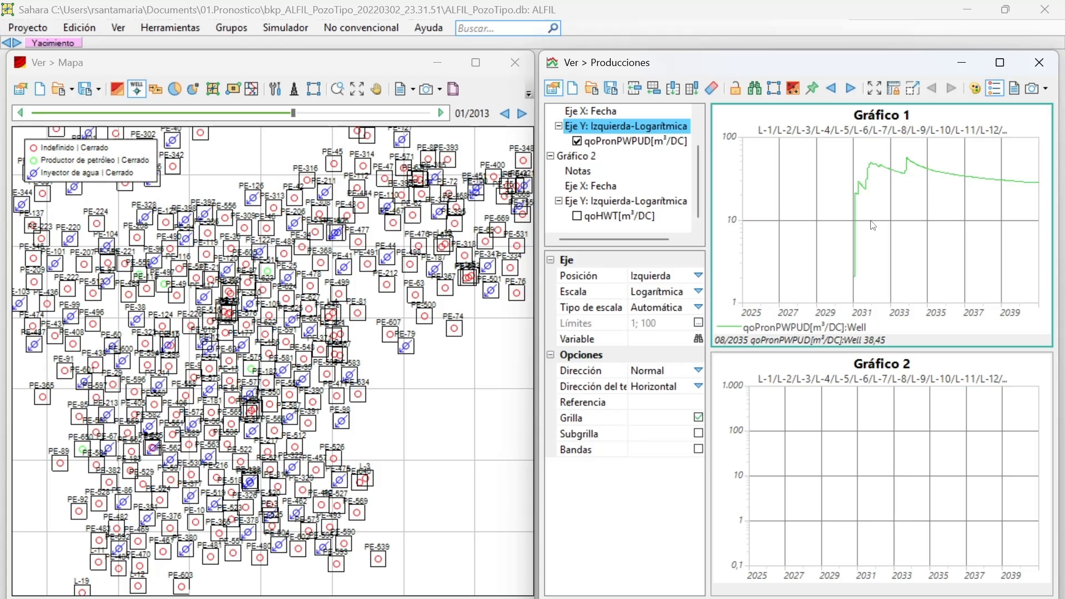
left_click(626, 126)
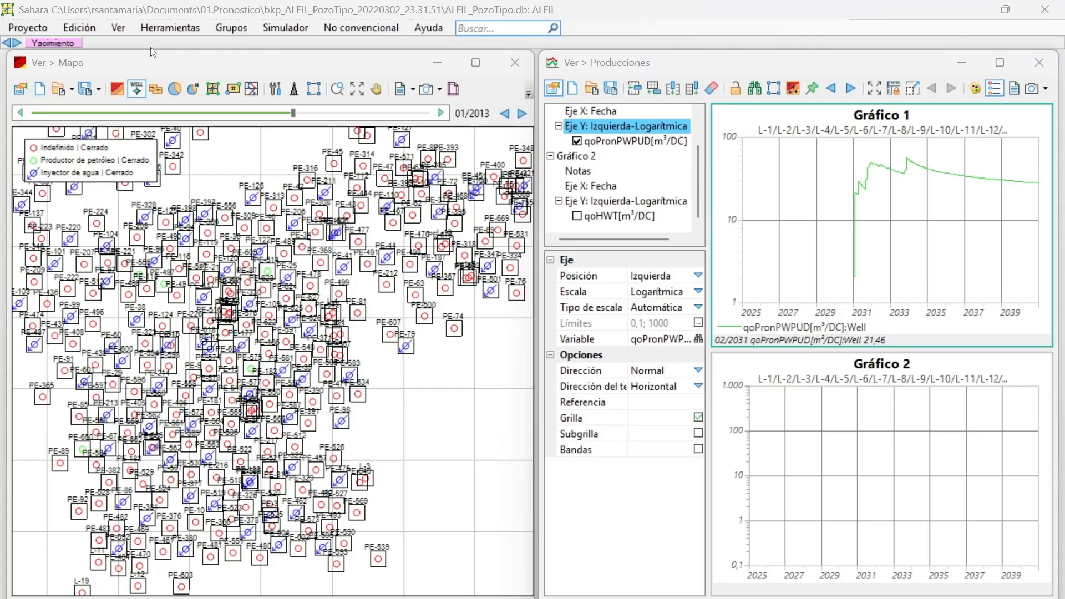
Open the project deletion tool and examine the Pozos tipo and Caudales options of the forecast exercises for Ejercicio 2032.
left_click(45, 31)
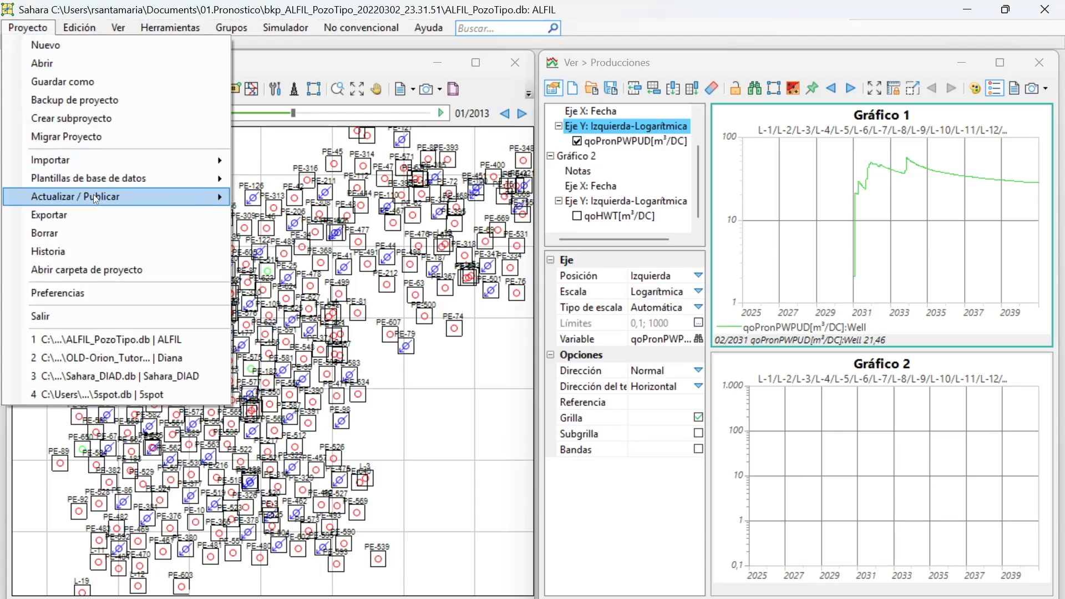
left_click(84, 232)
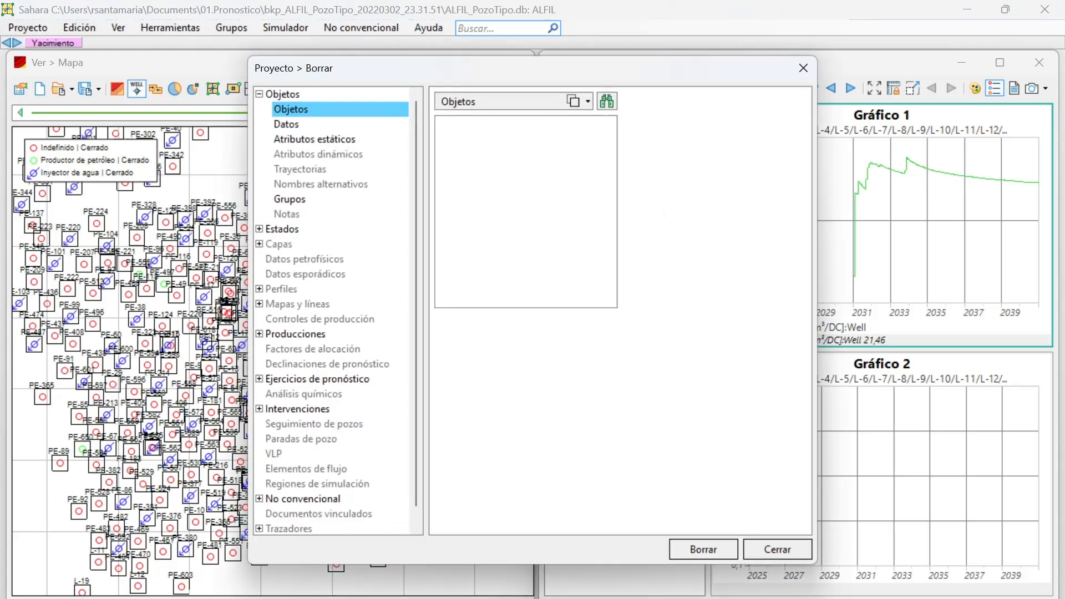
left_click(259, 380)
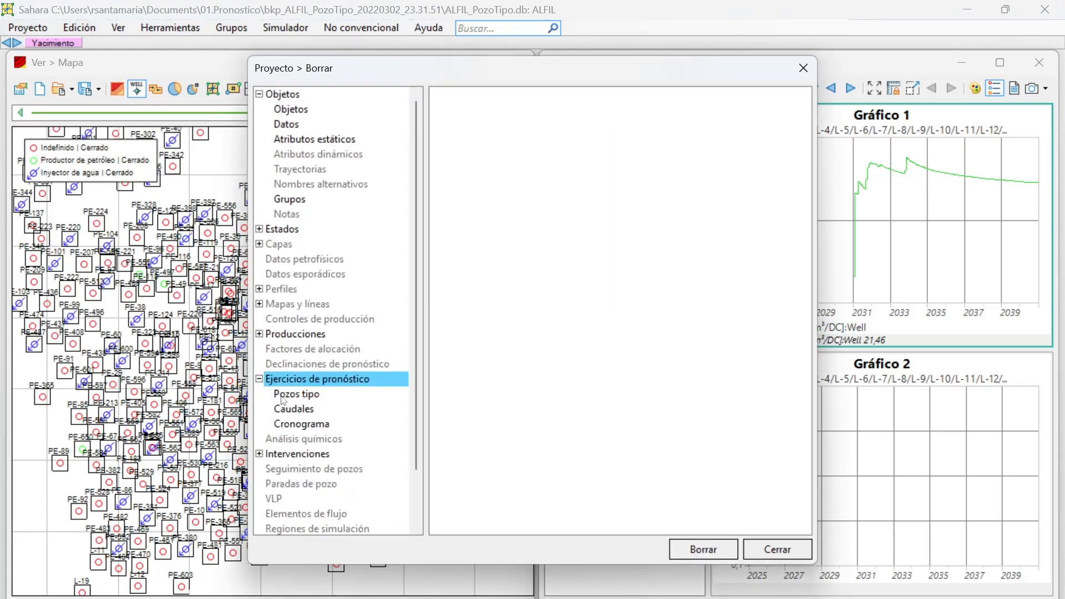
left_click(295, 395)
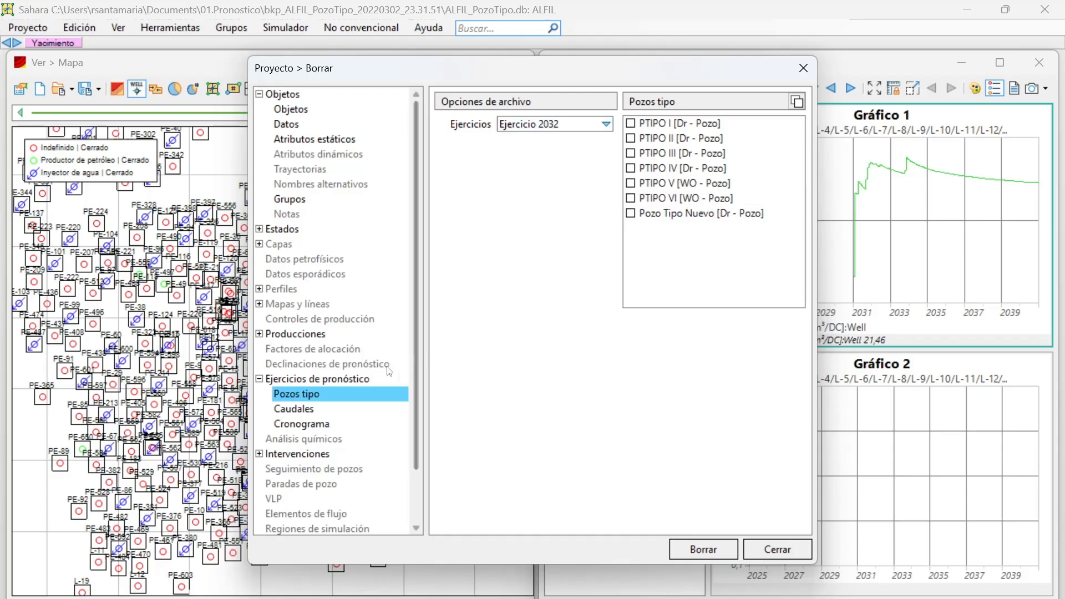
left_click(310, 413)
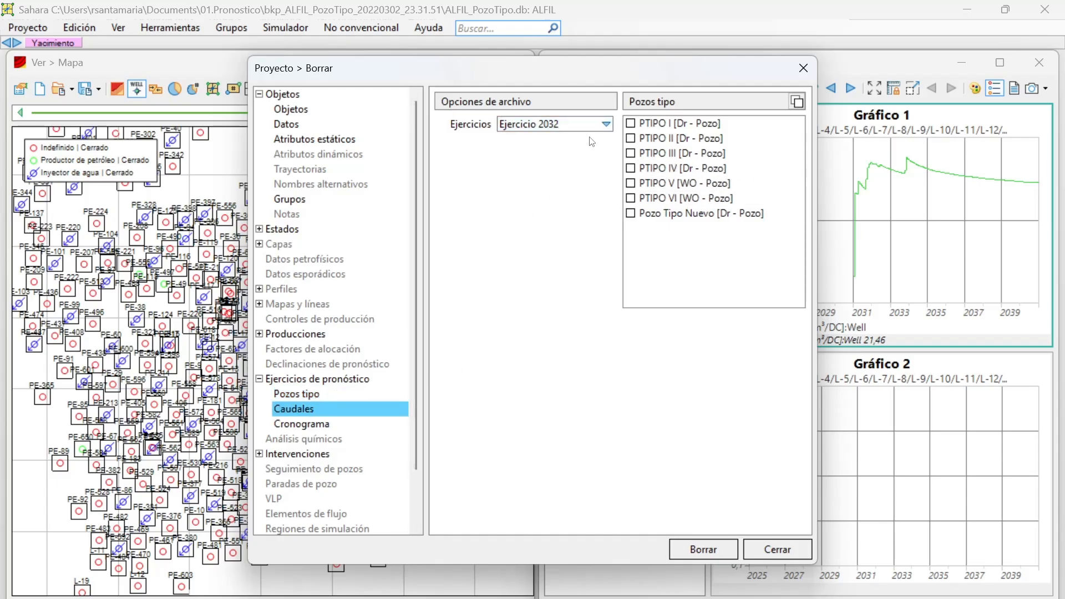
left_click(552, 125)
left_click(552, 124)
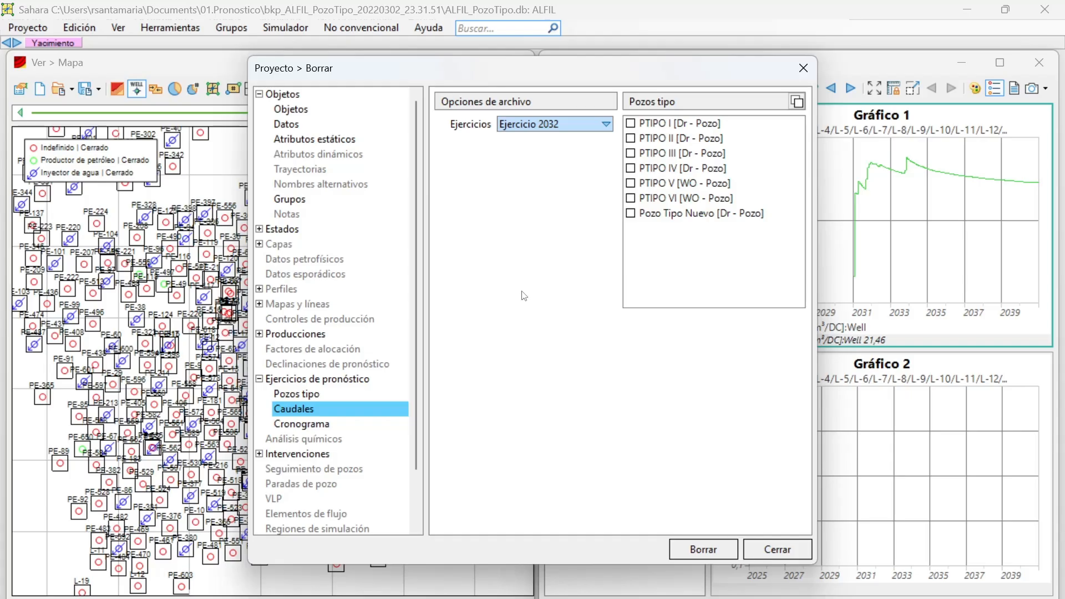
left_click(313, 396)
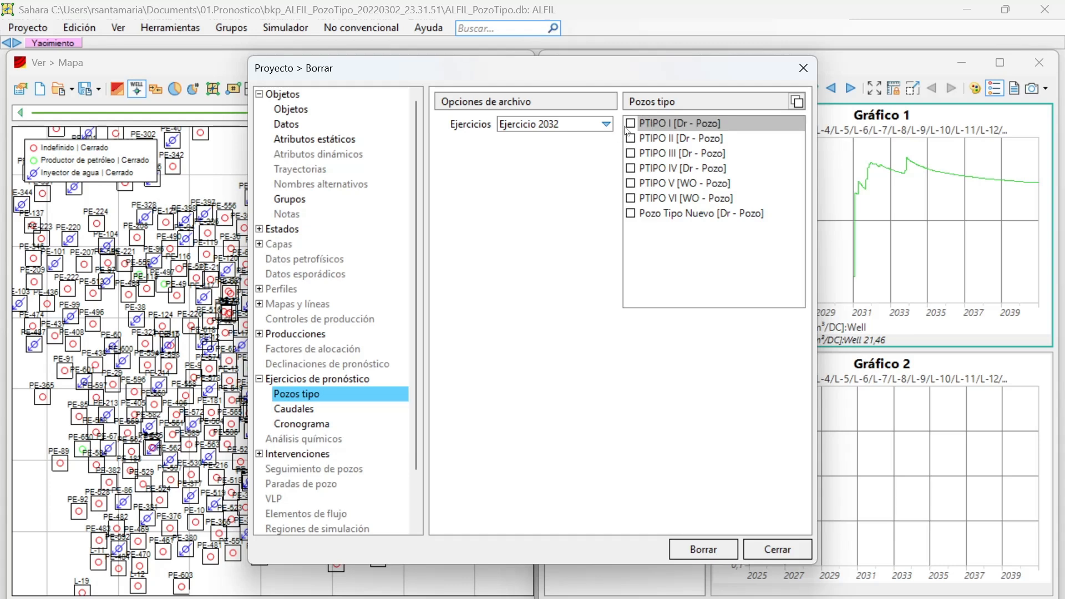
left_click(290, 411)
Set up the Cronograma deletion for Ejercicio 2032 with the Prioridad Perforacion Pozos Productores alternative.
left_click(296, 424)
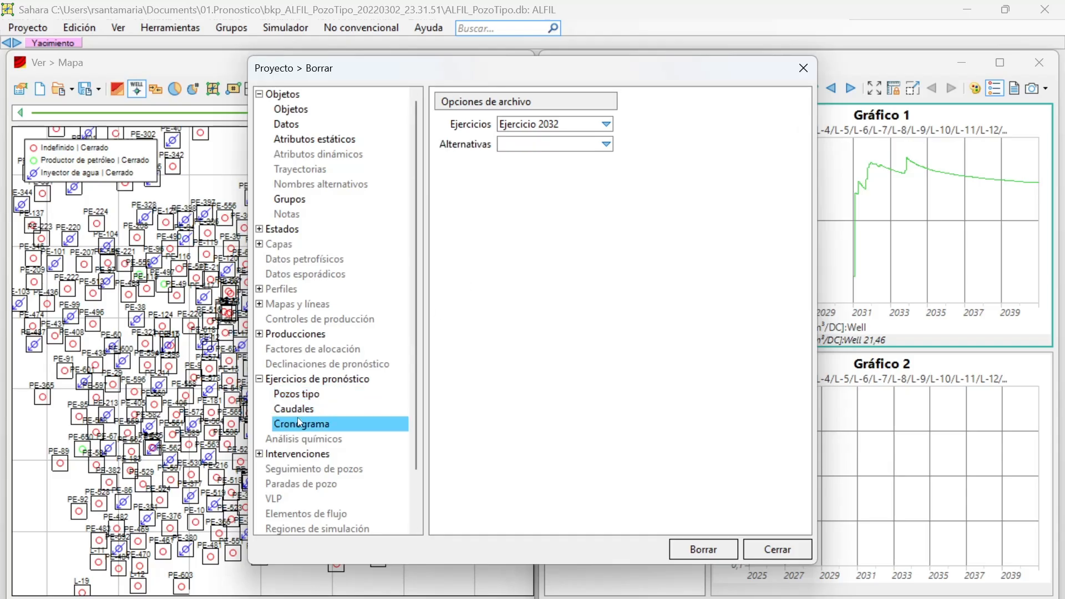
left_click(510, 145)
left_click(518, 159)
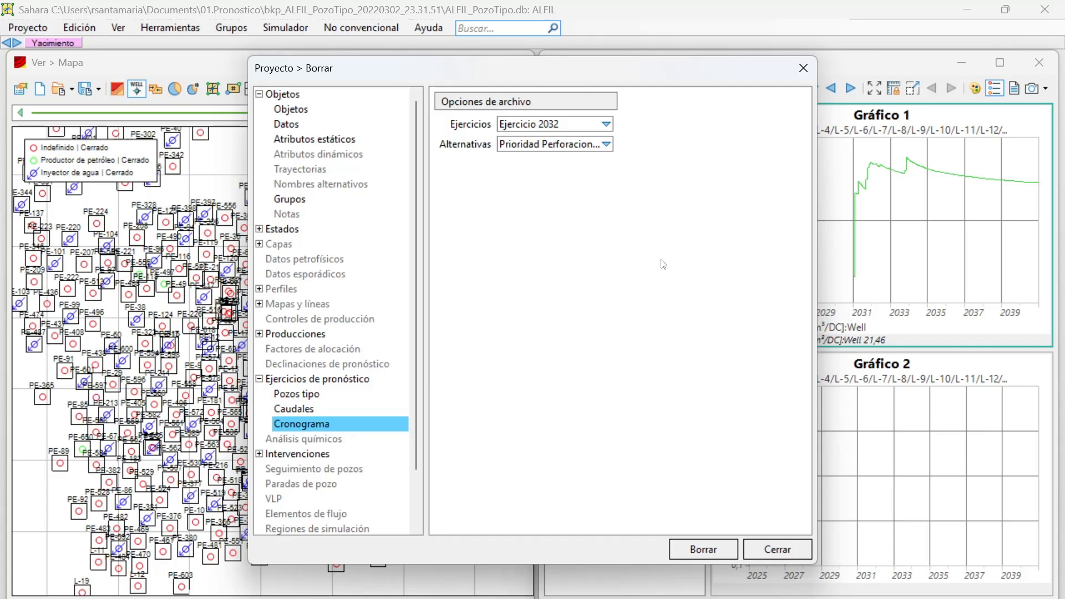
Close the project deletion tool without deleting the Cronograma data and return to the production plots.
left_click(767, 538)
left_click(28, 27)
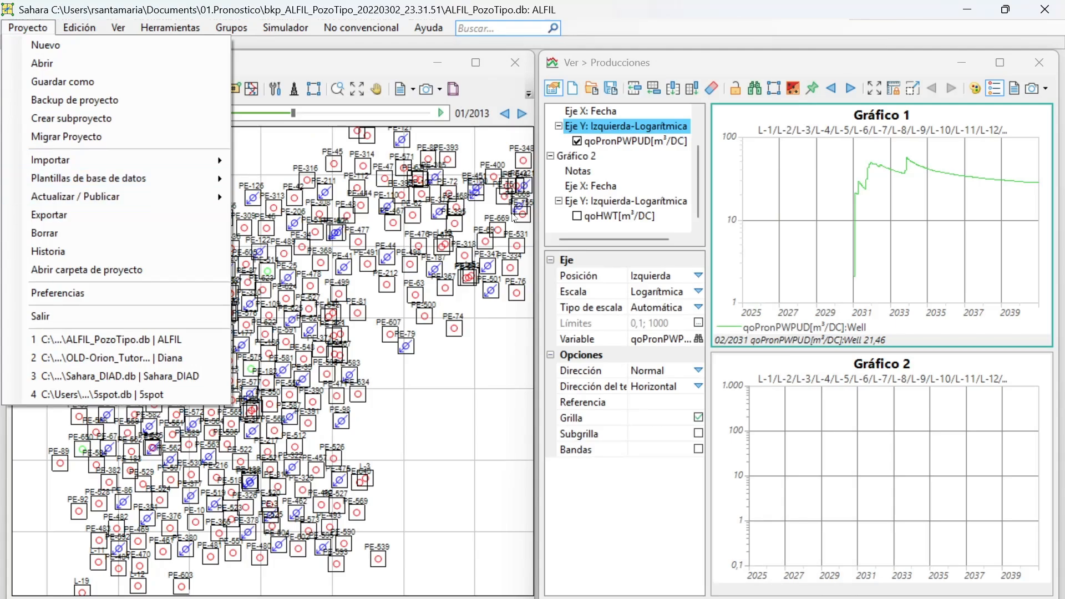
left_click(714, 423)
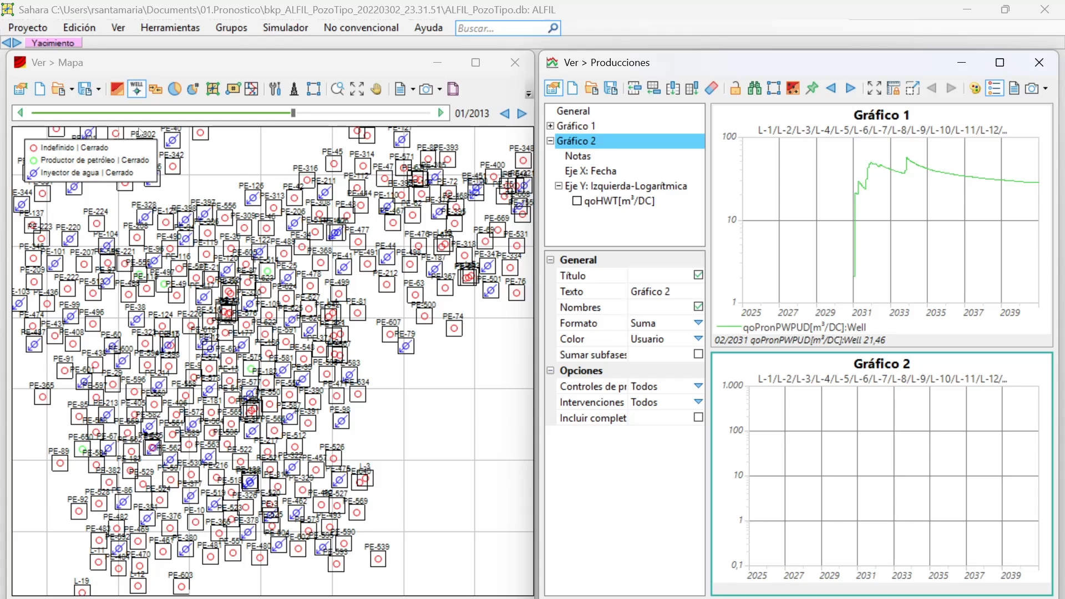
Open the project export tool and examine the forecast exercise options Pozos tipo y producciones, Pozos tipo y atributos and Cronograma, without exporting.
left_click(28, 30)
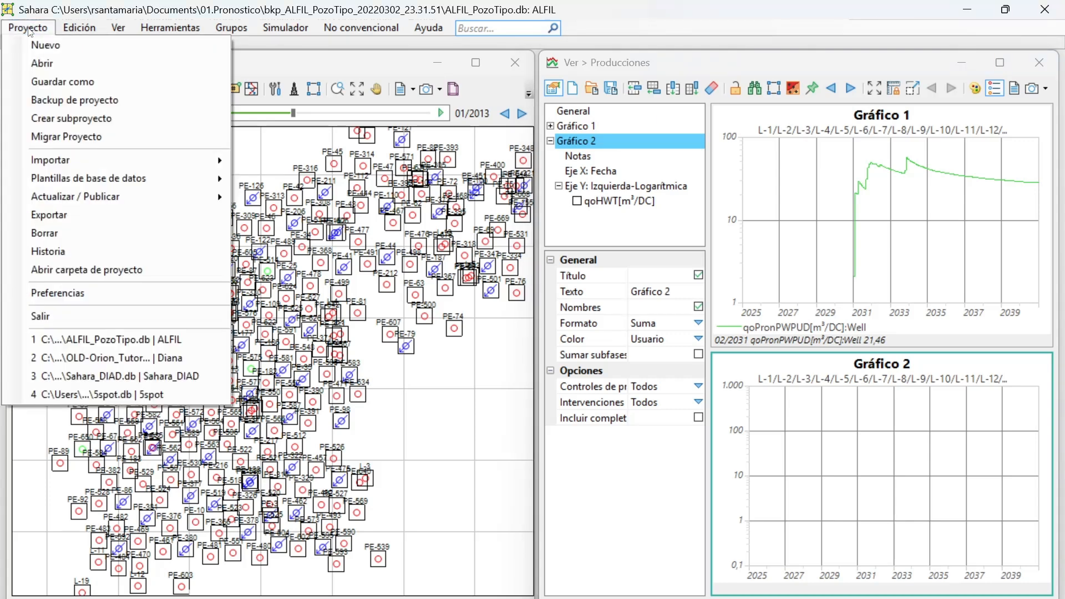
left_click(72, 213)
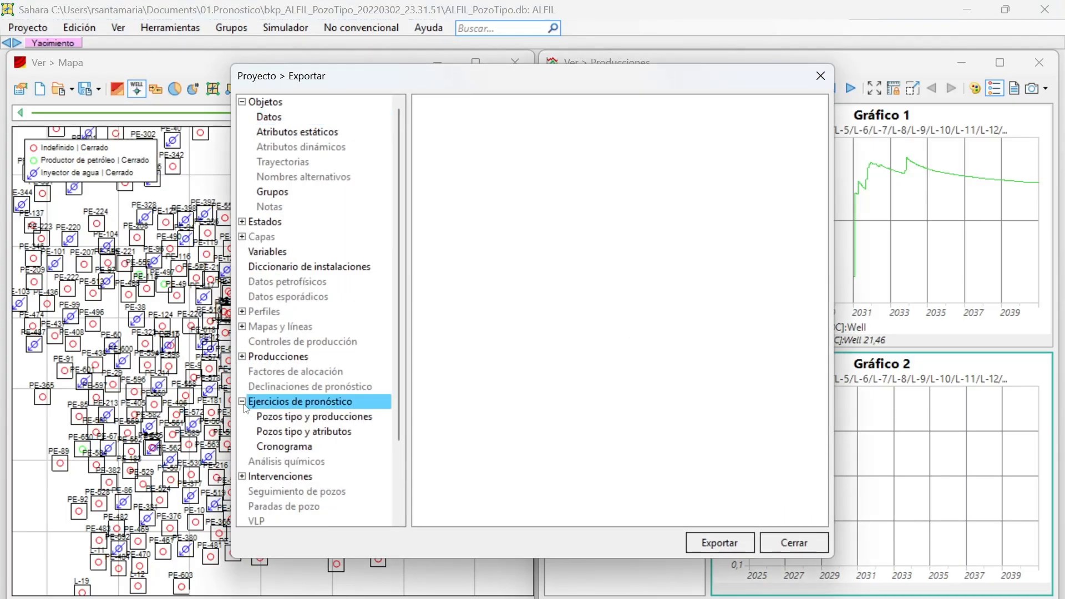
left_click(271, 423)
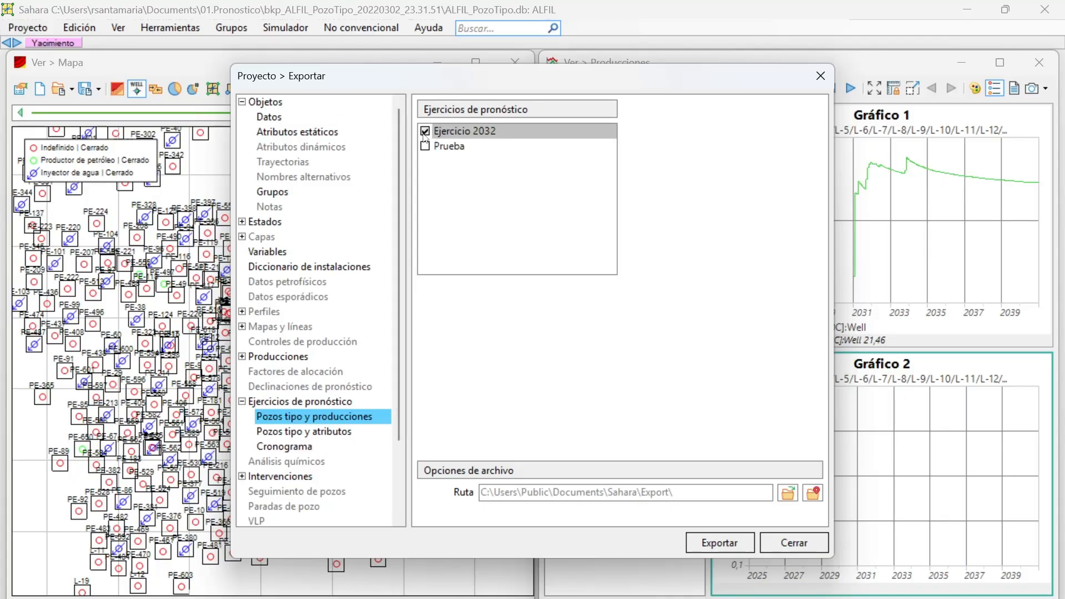
left_click(315, 435)
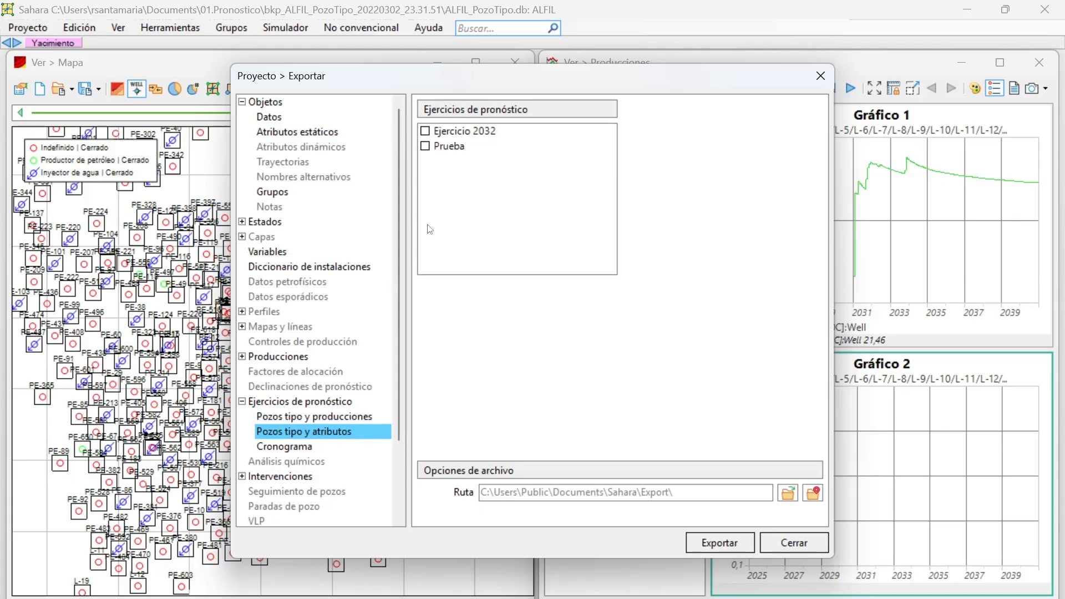
left_click(314, 420)
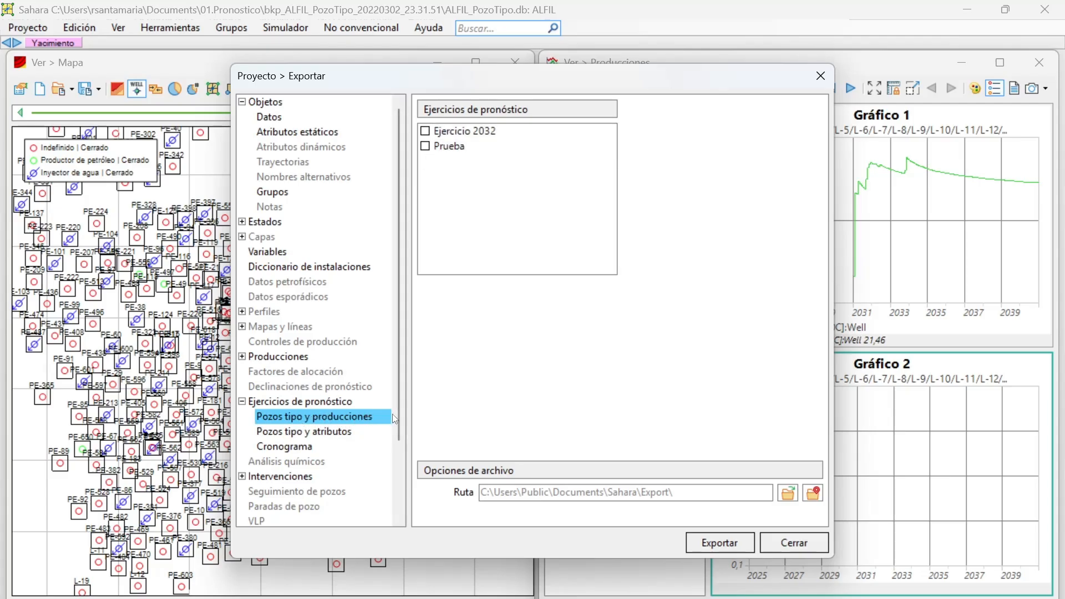
left_click(335, 431)
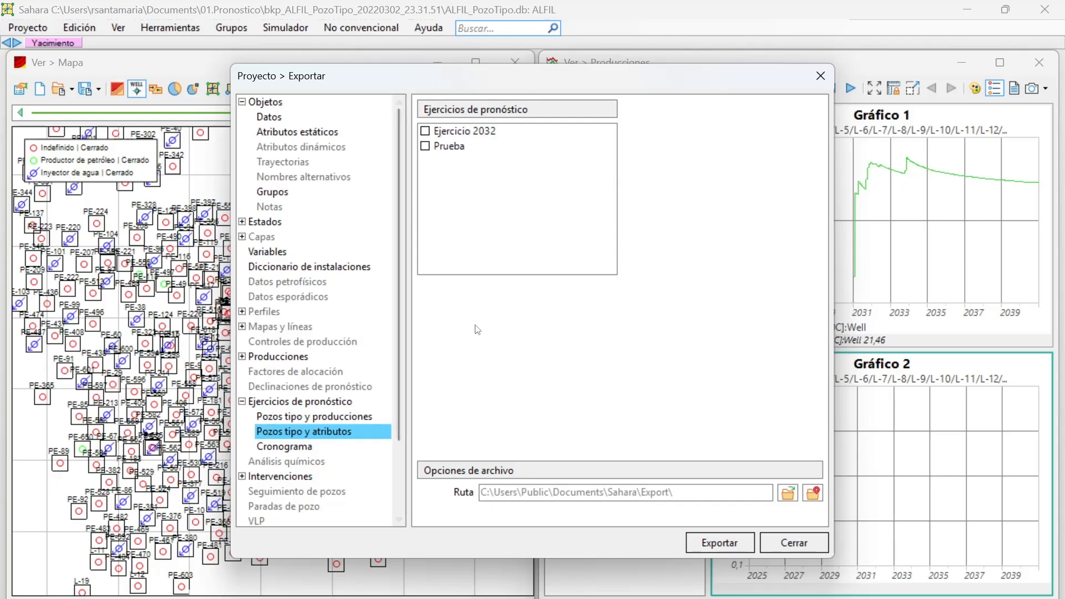
left_click(296, 446)
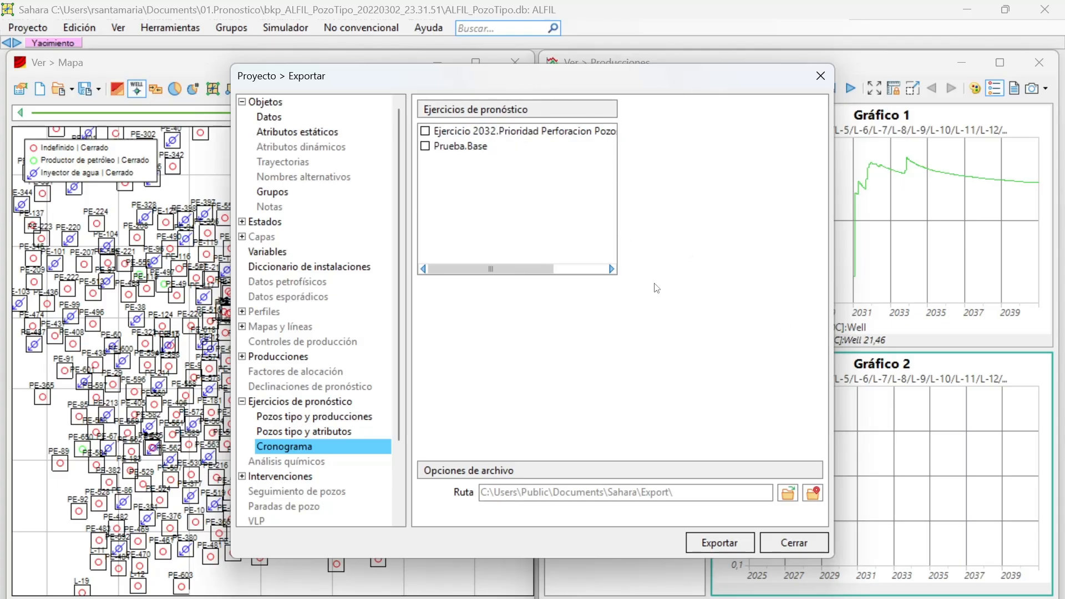
left_click(820, 76)
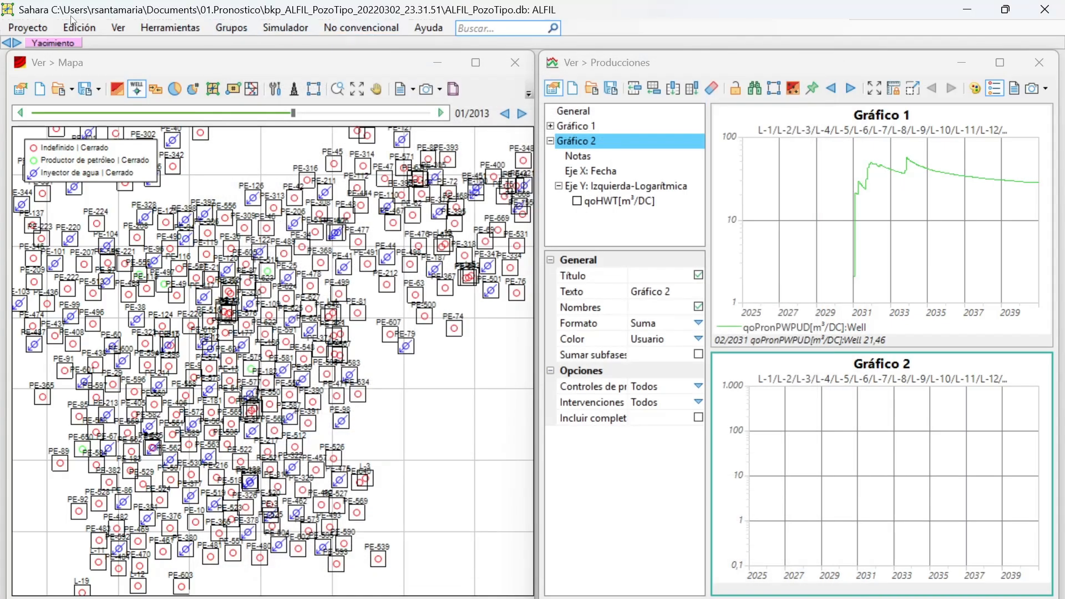
Open the variable editor and examine the Categoria de reserva and Campaña variables under the Cronograma of the forecast exercises.
left_click(87, 29)
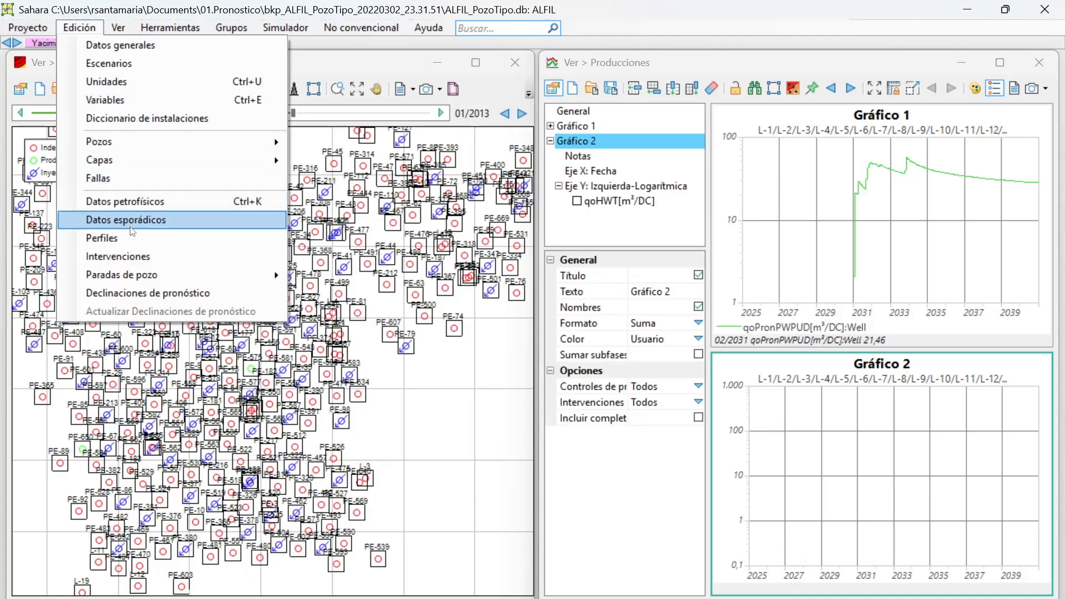
left_click(122, 100)
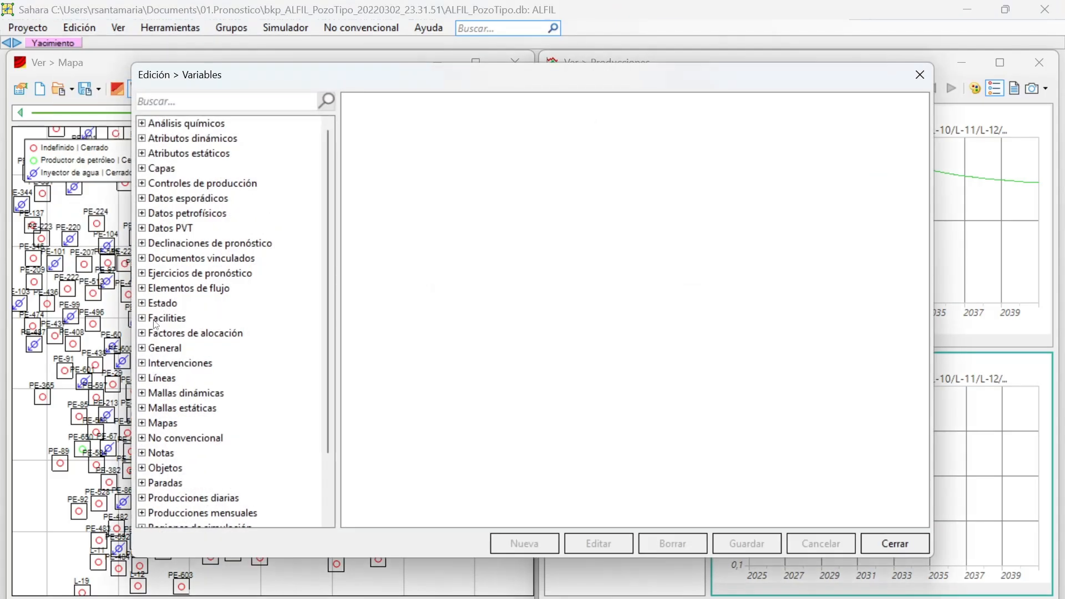
double_click(148, 279)
double_click(166, 290)
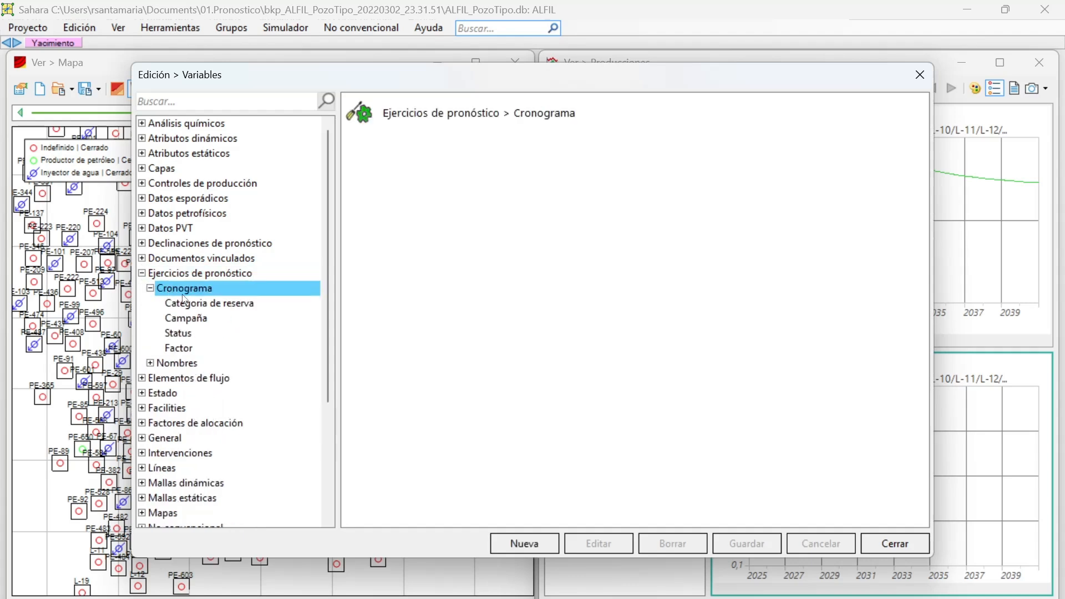
left_click(192, 306)
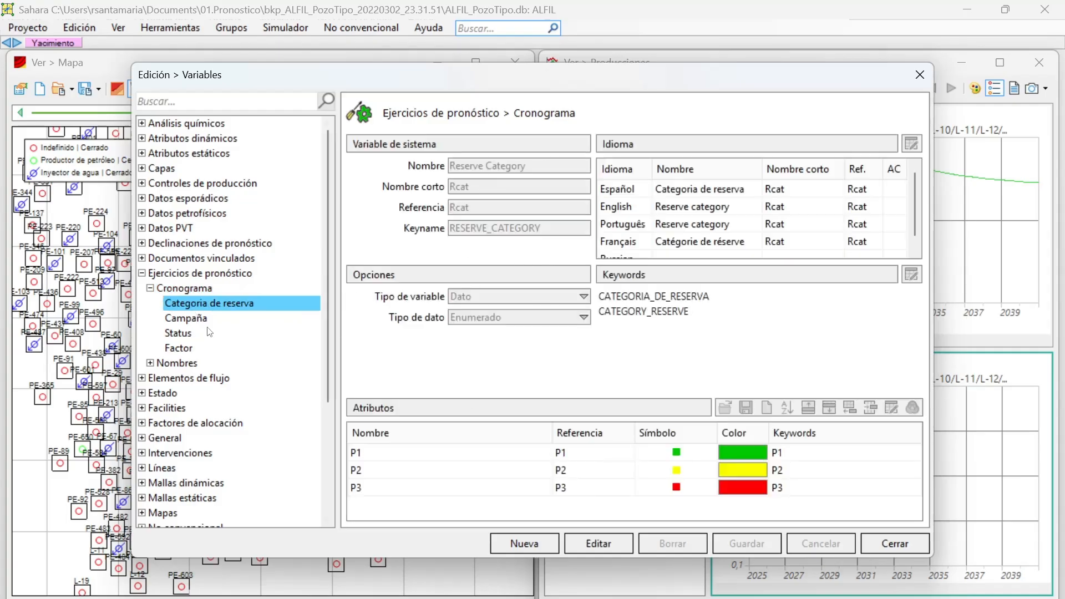
left_click(218, 322)
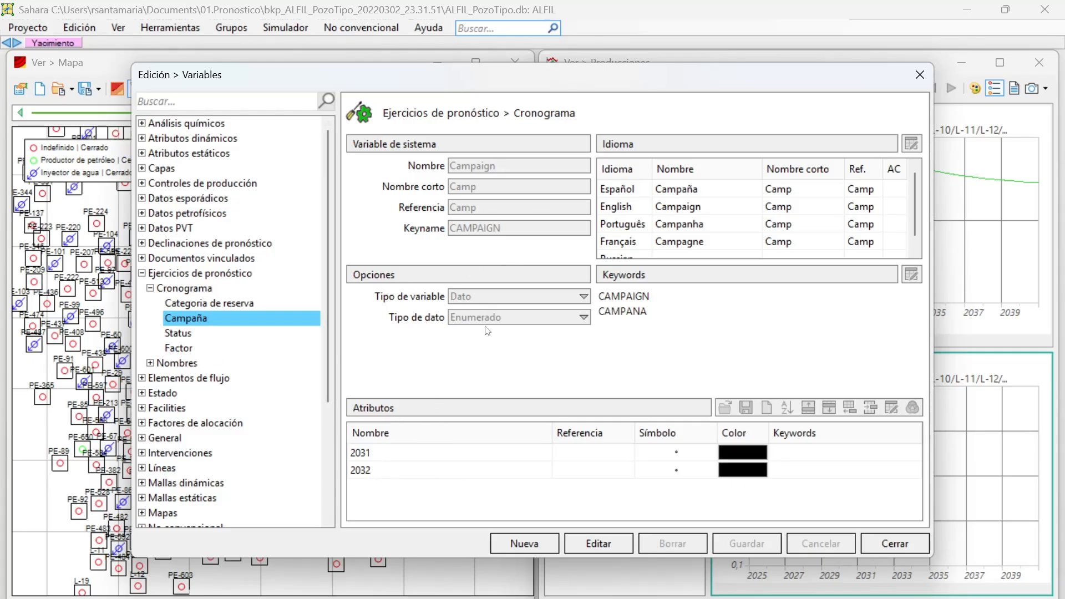
Examine the Nombre, Nombre alternativo and Clase variables in the Nombres group of the forecast exercises.
left_click(170, 364)
left_click(150, 363)
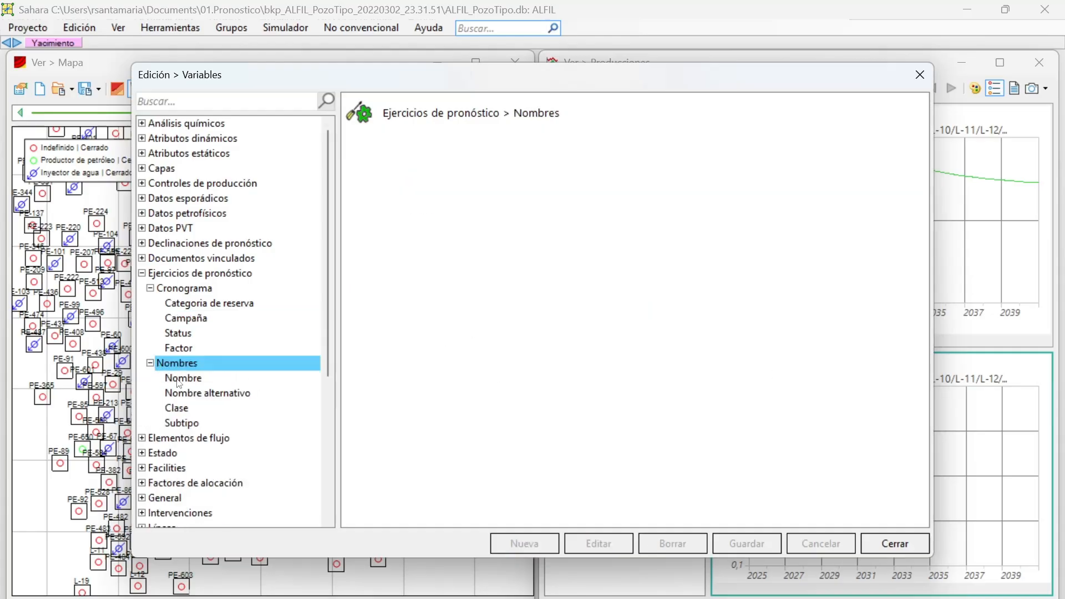
left_click(178, 382)
left_click(184, 392)
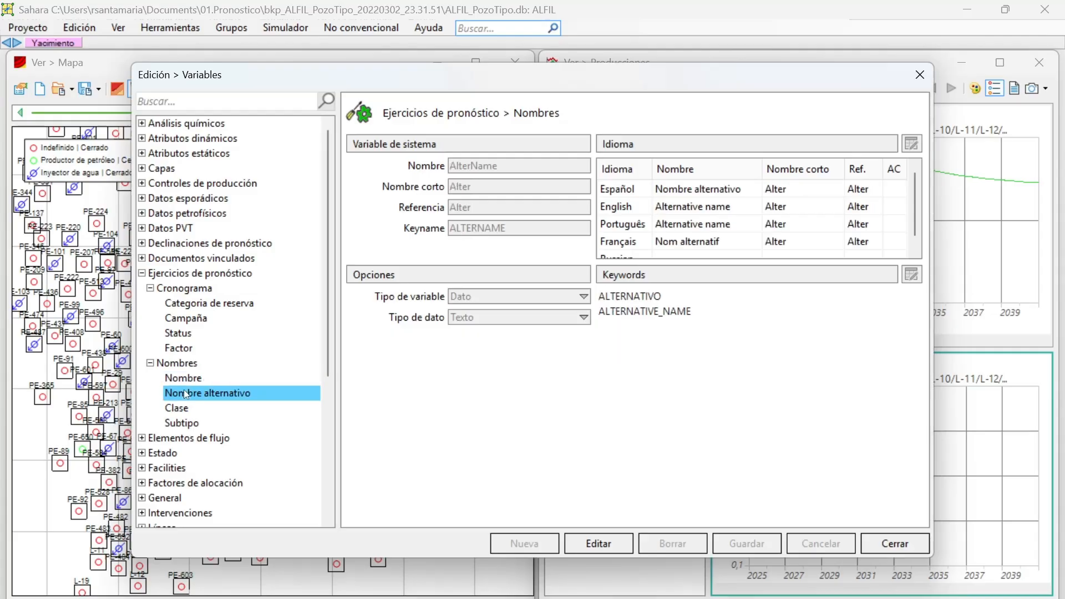
left_click(183, 407)
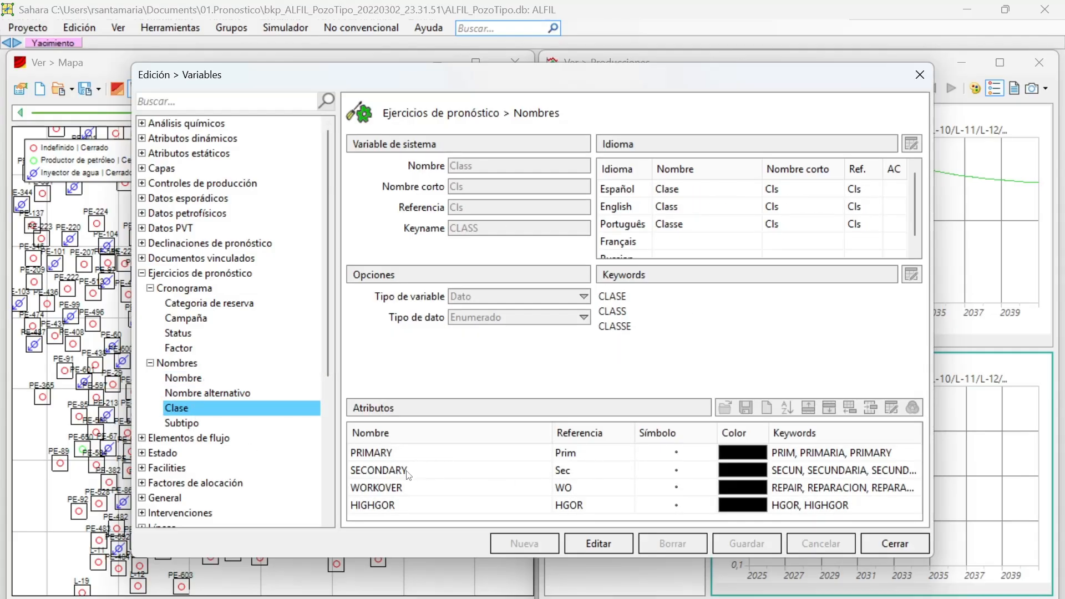
Edit the Clase variable, go through the HIGHGOR attribute's name and keywords, save the variable and close the variable editor.
left_click(568, 541)
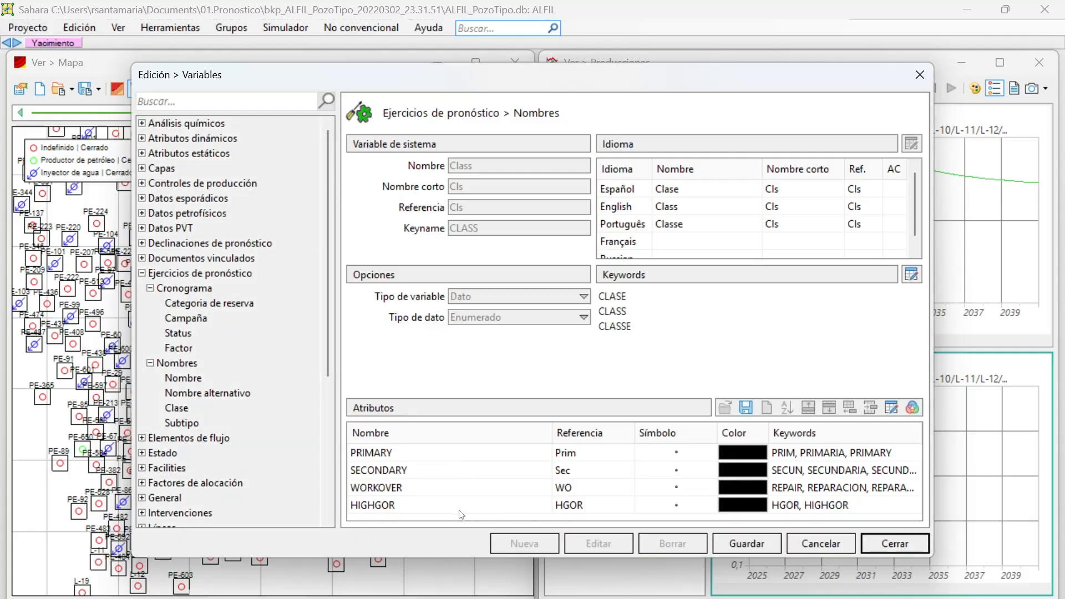
left_click(530, 505)
left_click(529, 507)
left_click(534, 507)
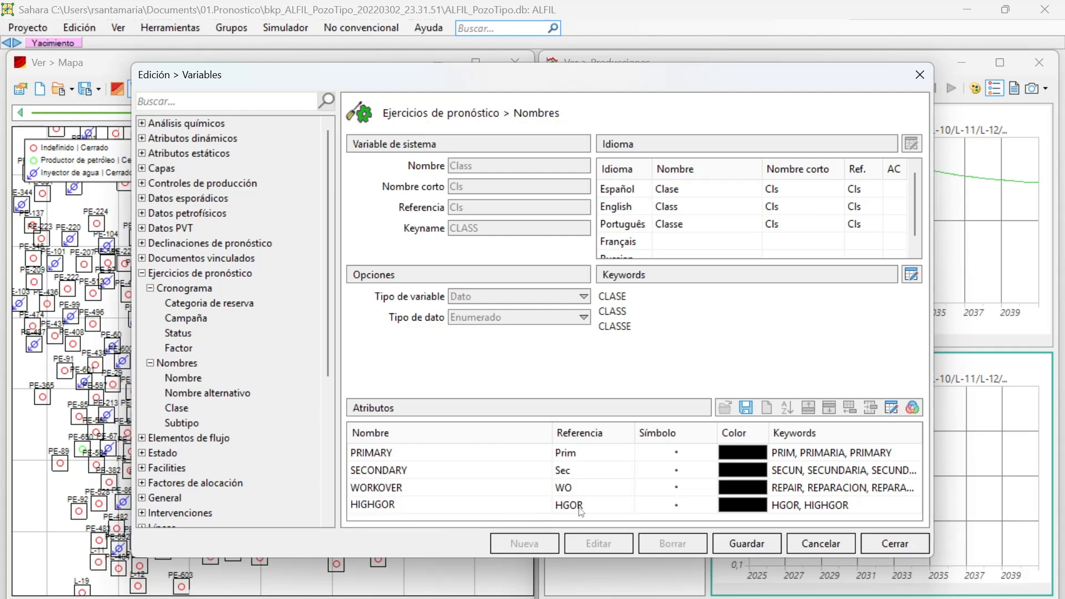
key("Return")
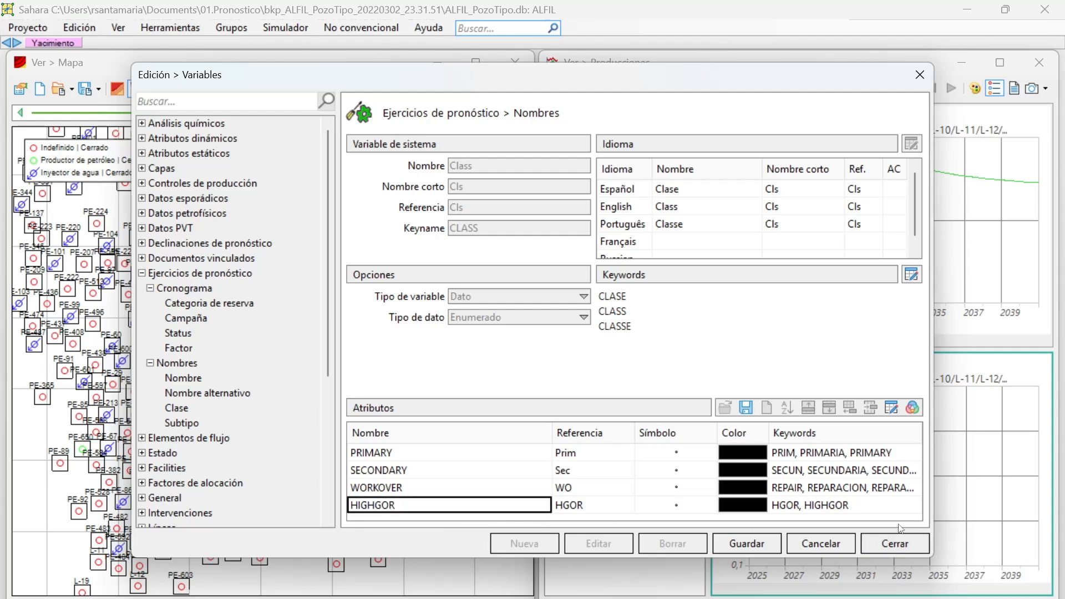
double_click(857, 506)
left_click(577, 411)
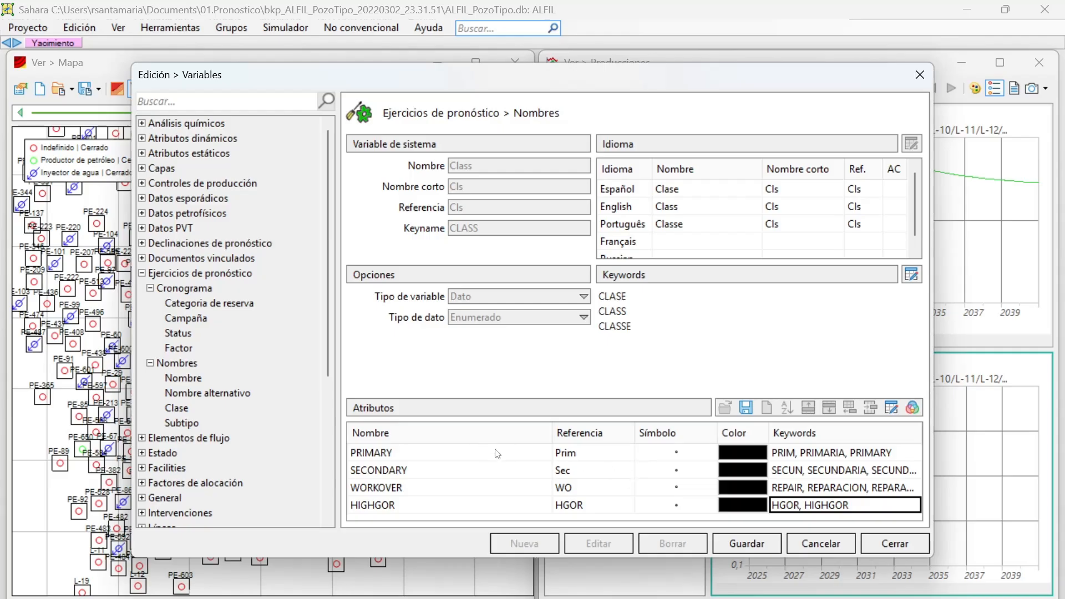
left_click(474, 502)
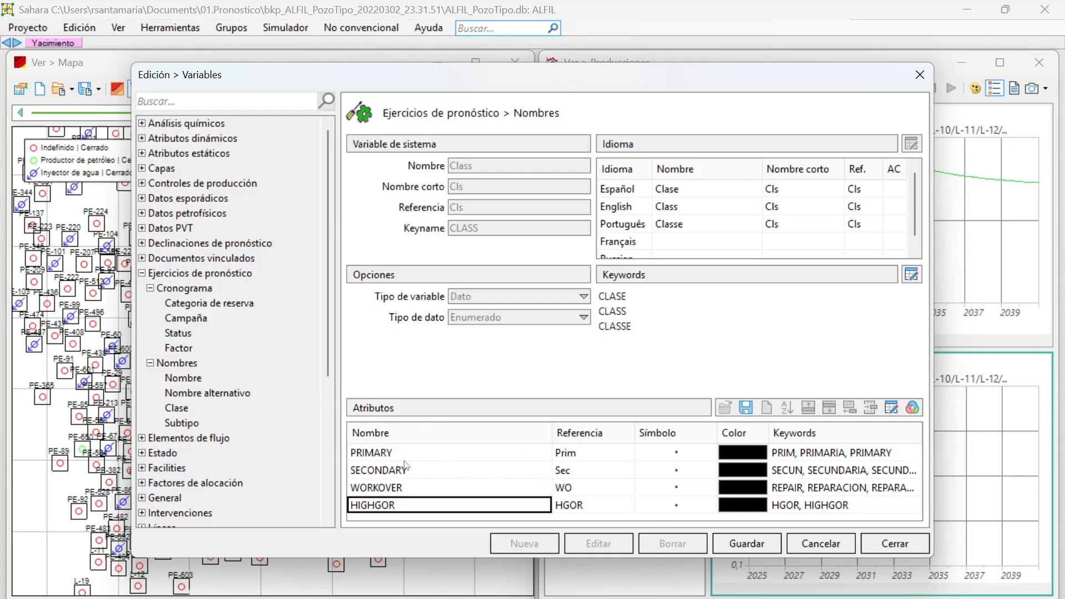
left_click(733, 543)
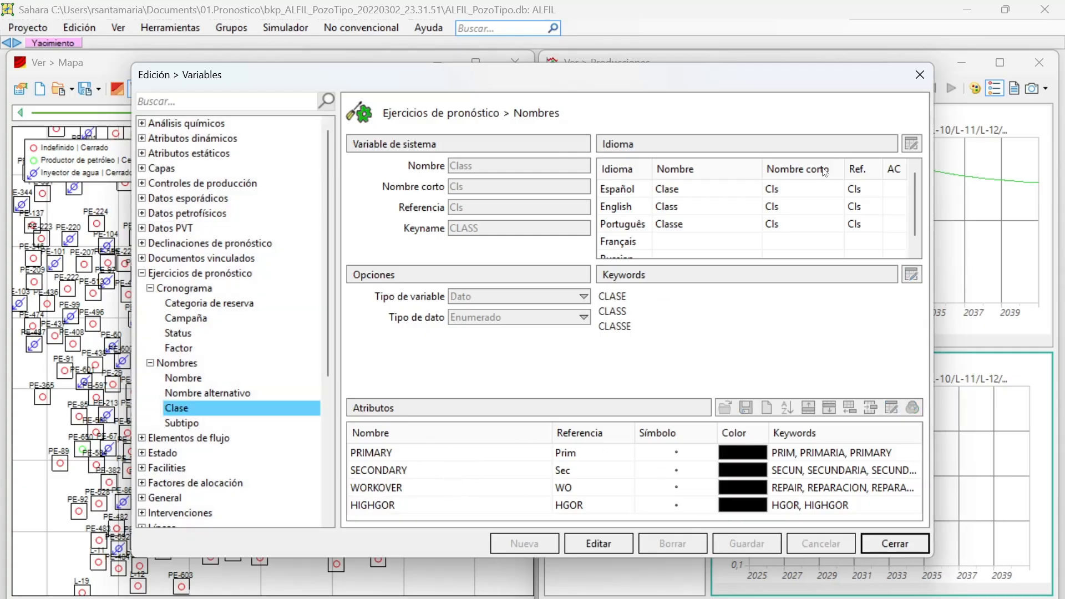
left_click(919, 74)
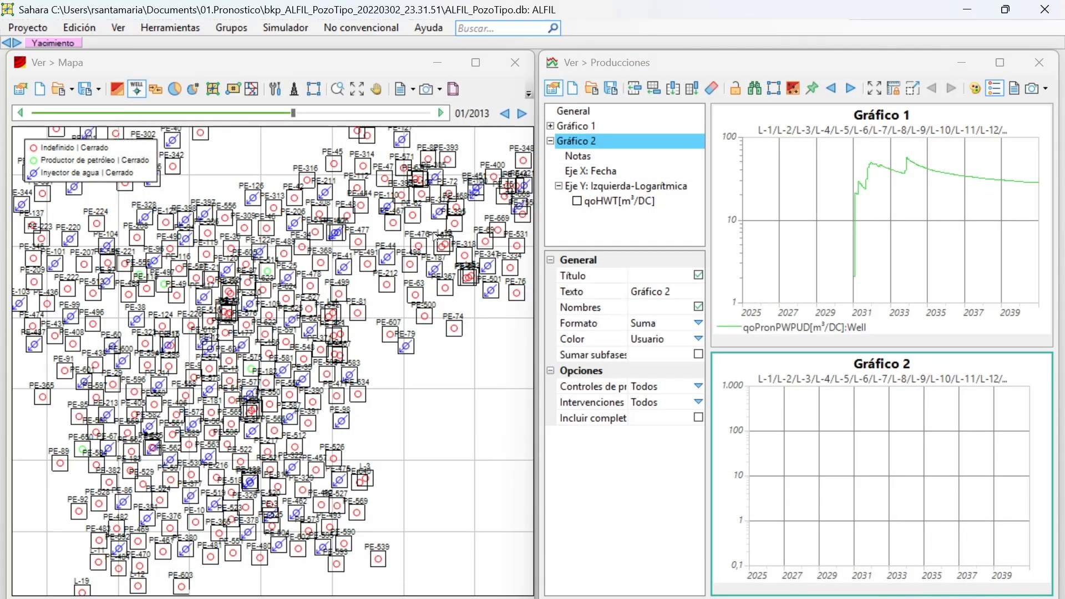